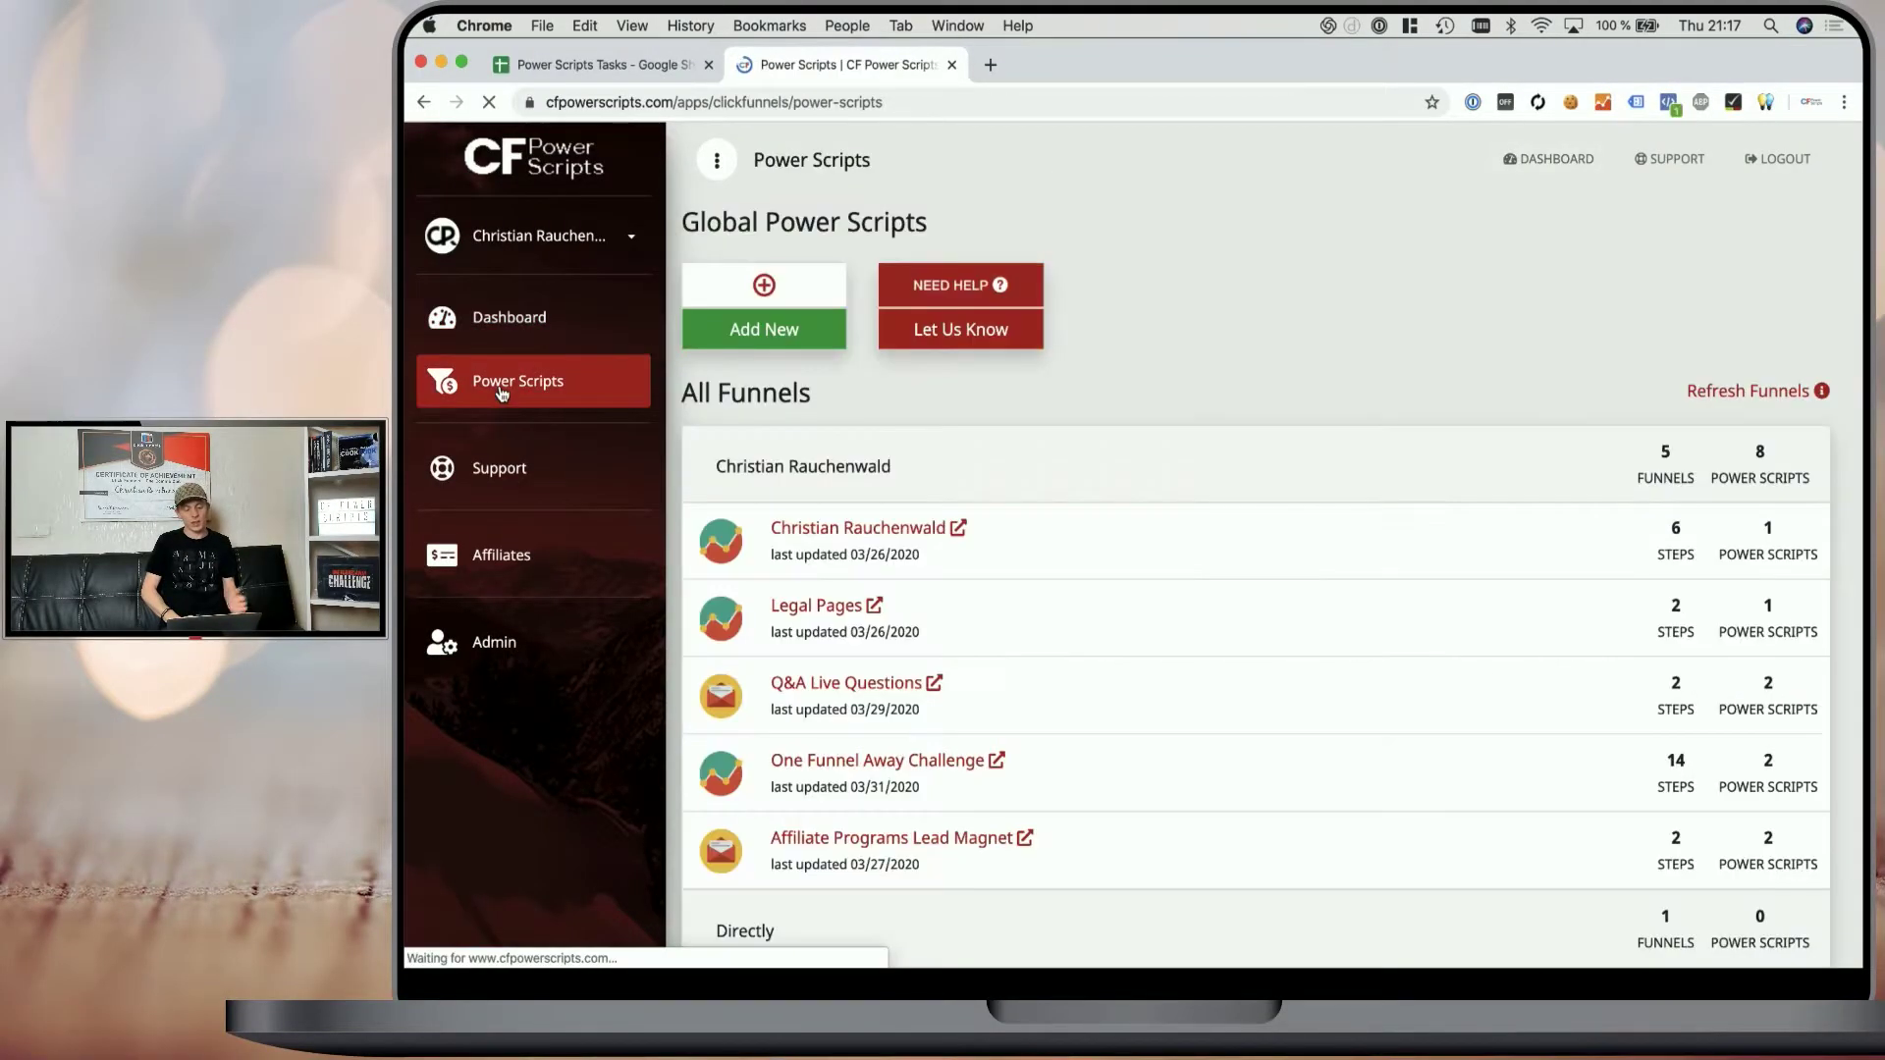
- Expand the Power Scripts funnel group and open the Power Scripts Development funnel
scroll(1034, 461, "down", 3)
scroll(1034, 461, "down", 3)
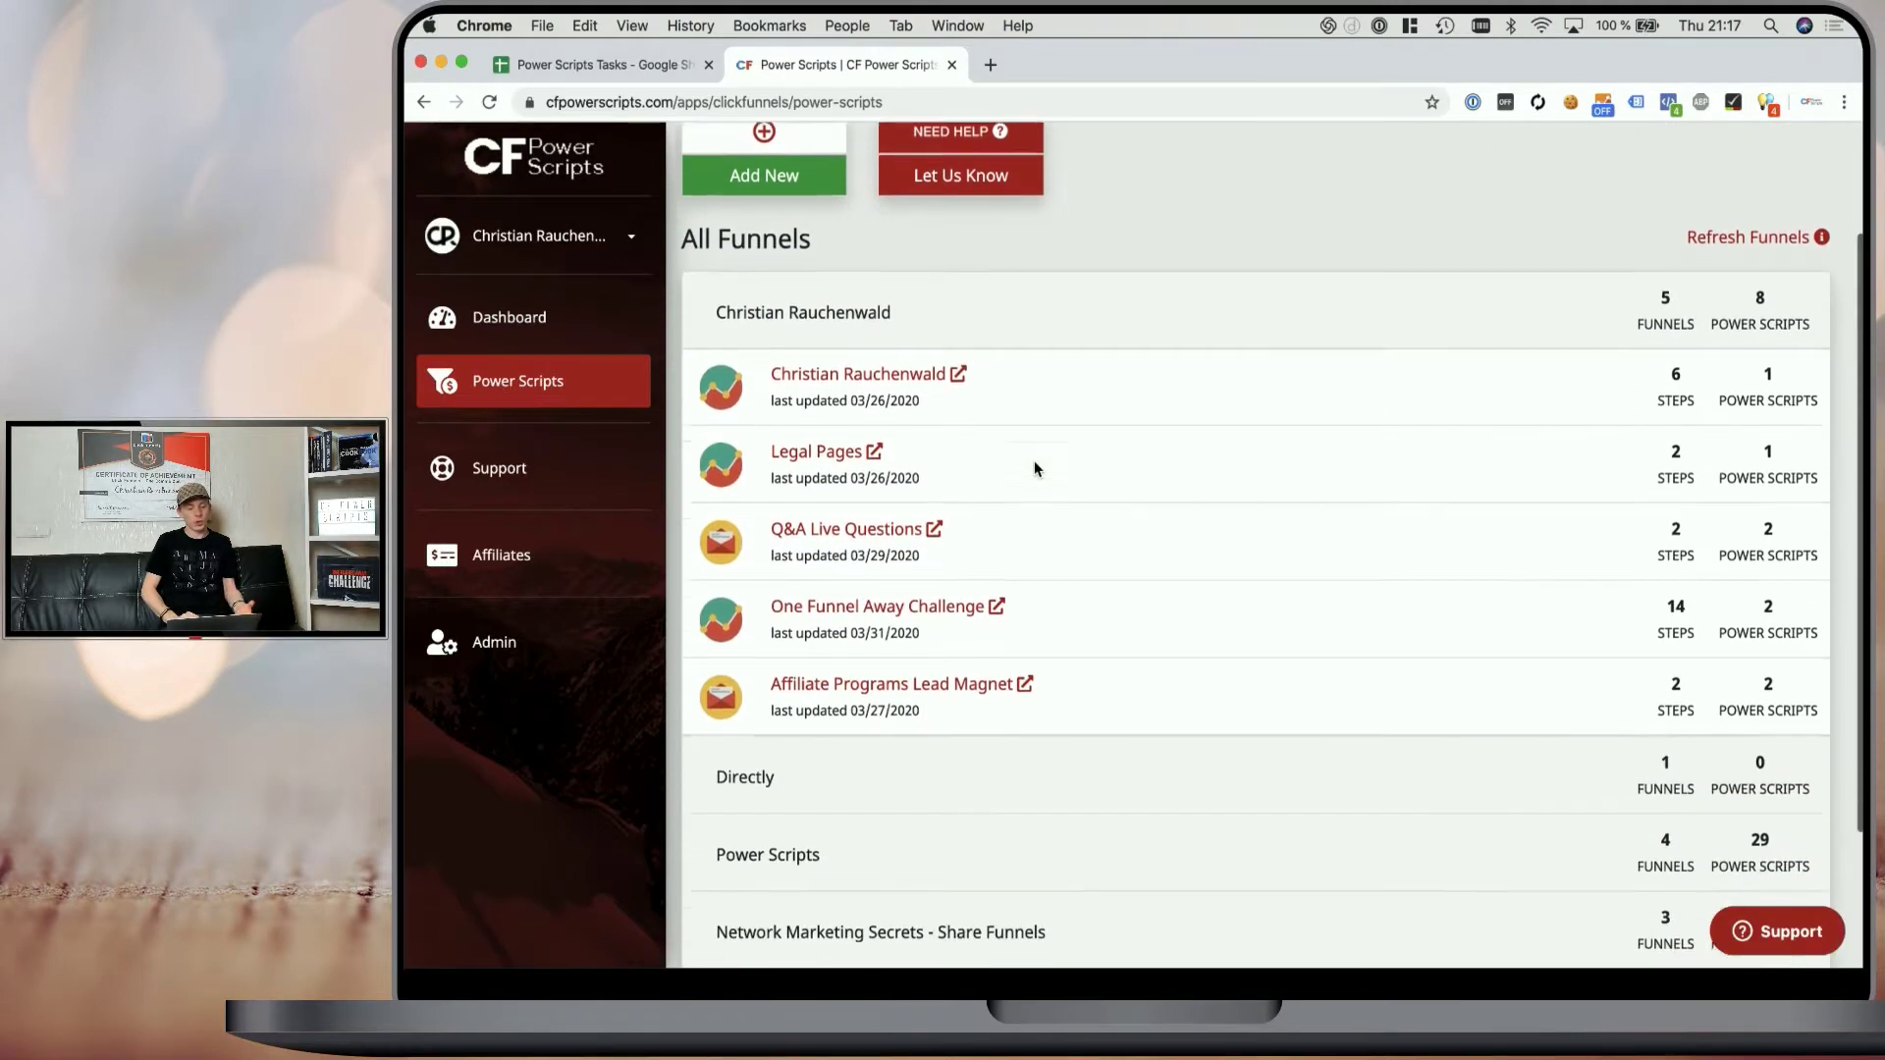
left_click(786, 746)
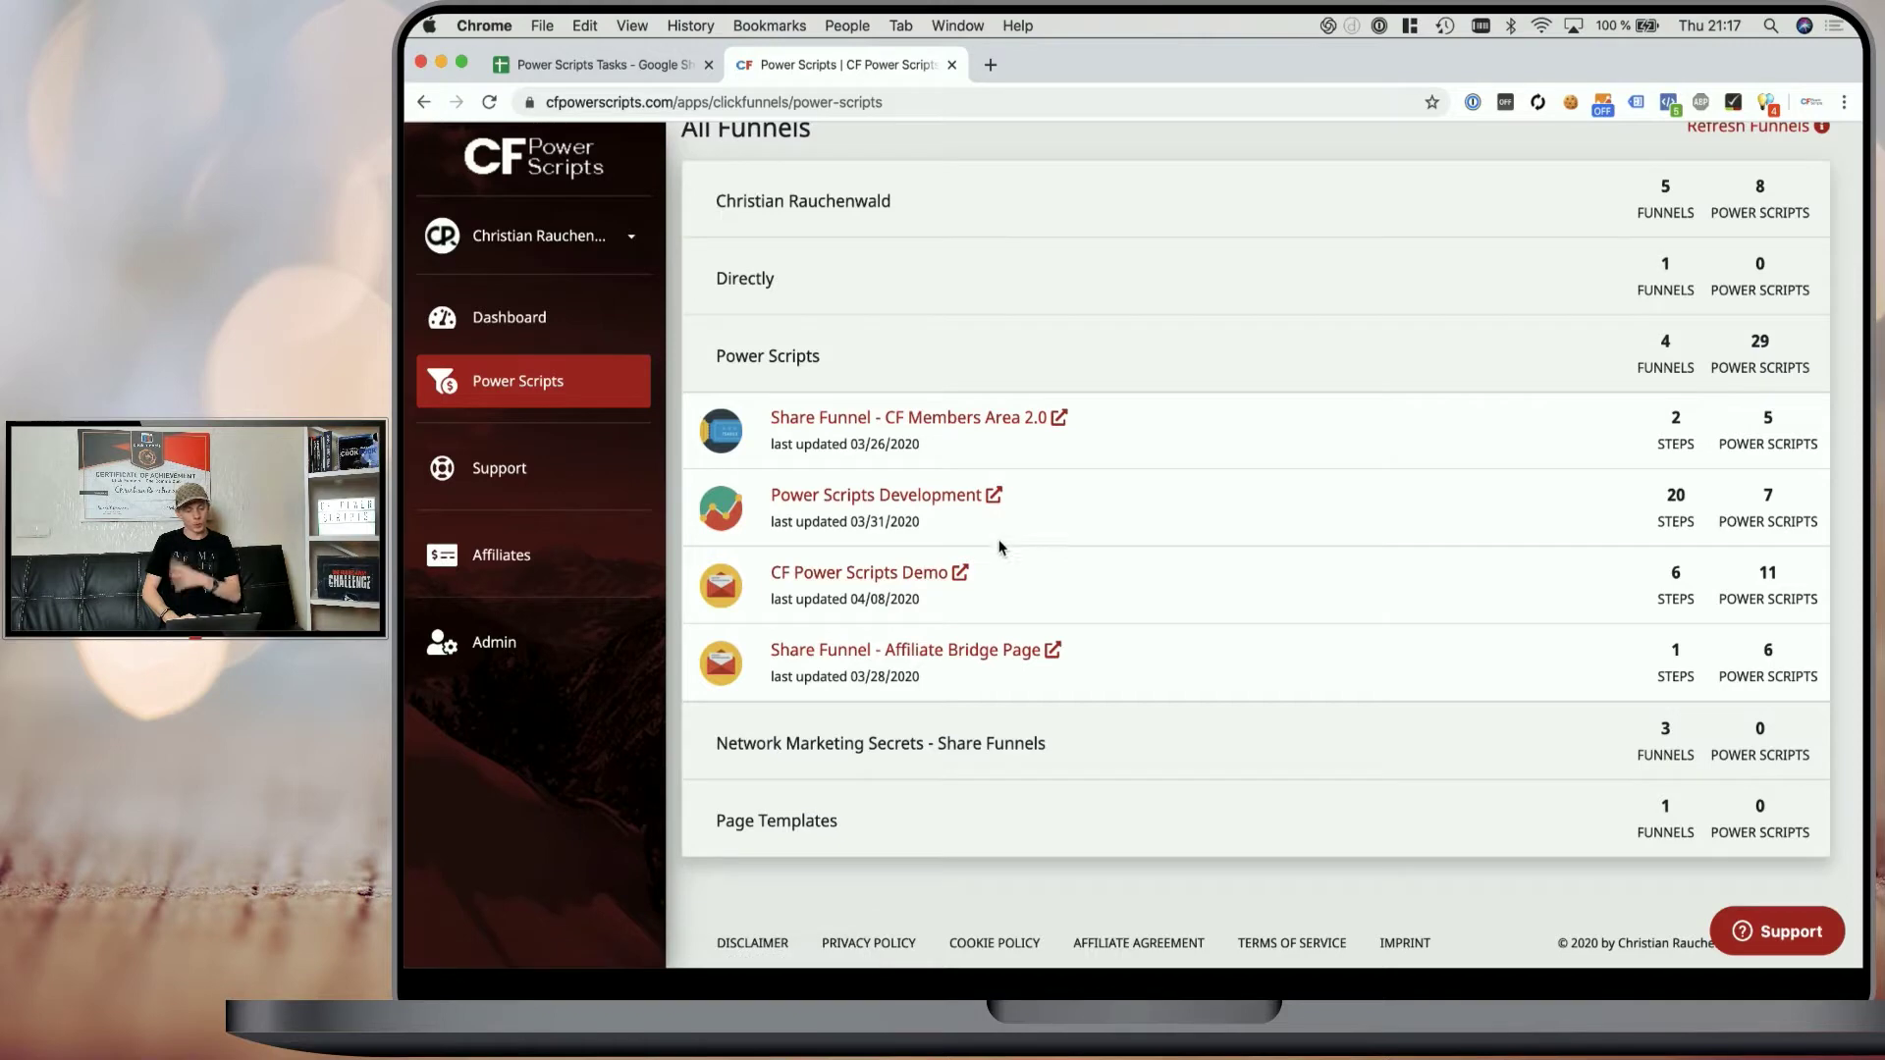
left_click(843, 498)
scroll(991, 679, "down", 3)
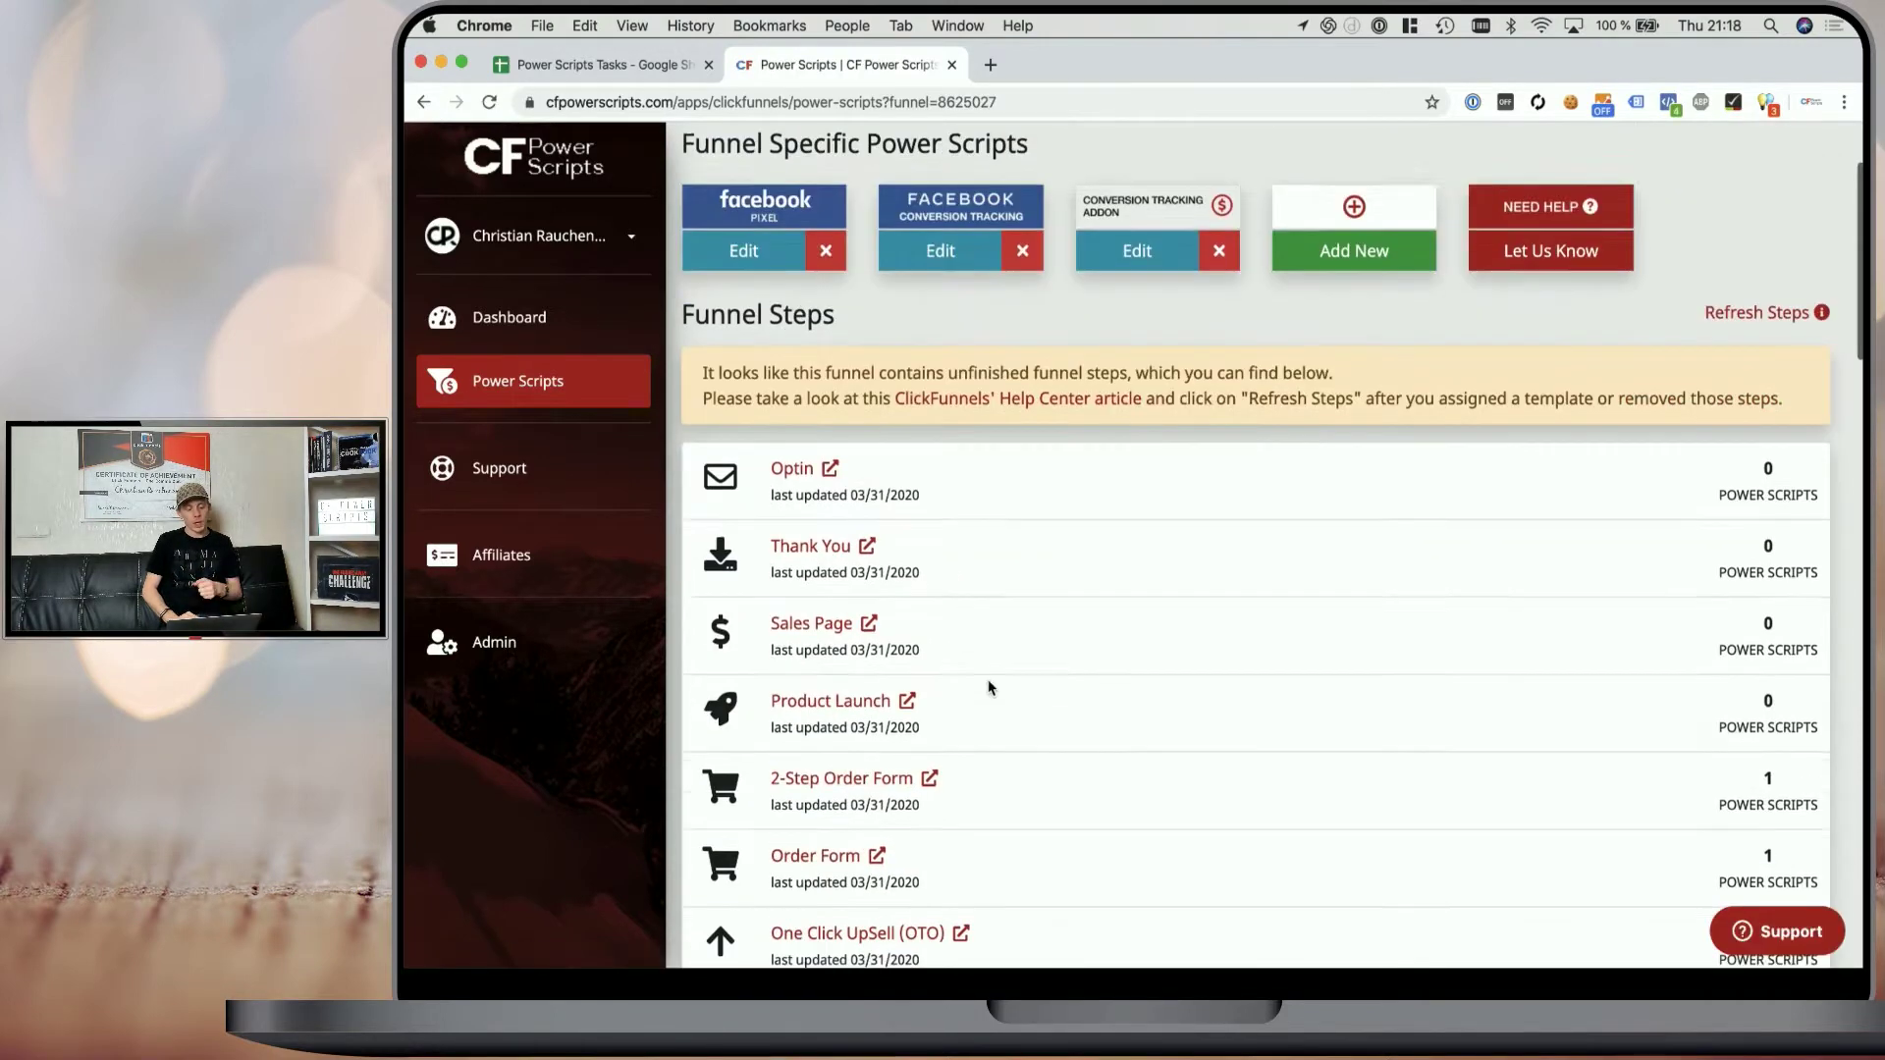
- Open the funnel's Order Form step and delete its existing CF Pretty Bump script
scroll(990, 686, "down", 1)
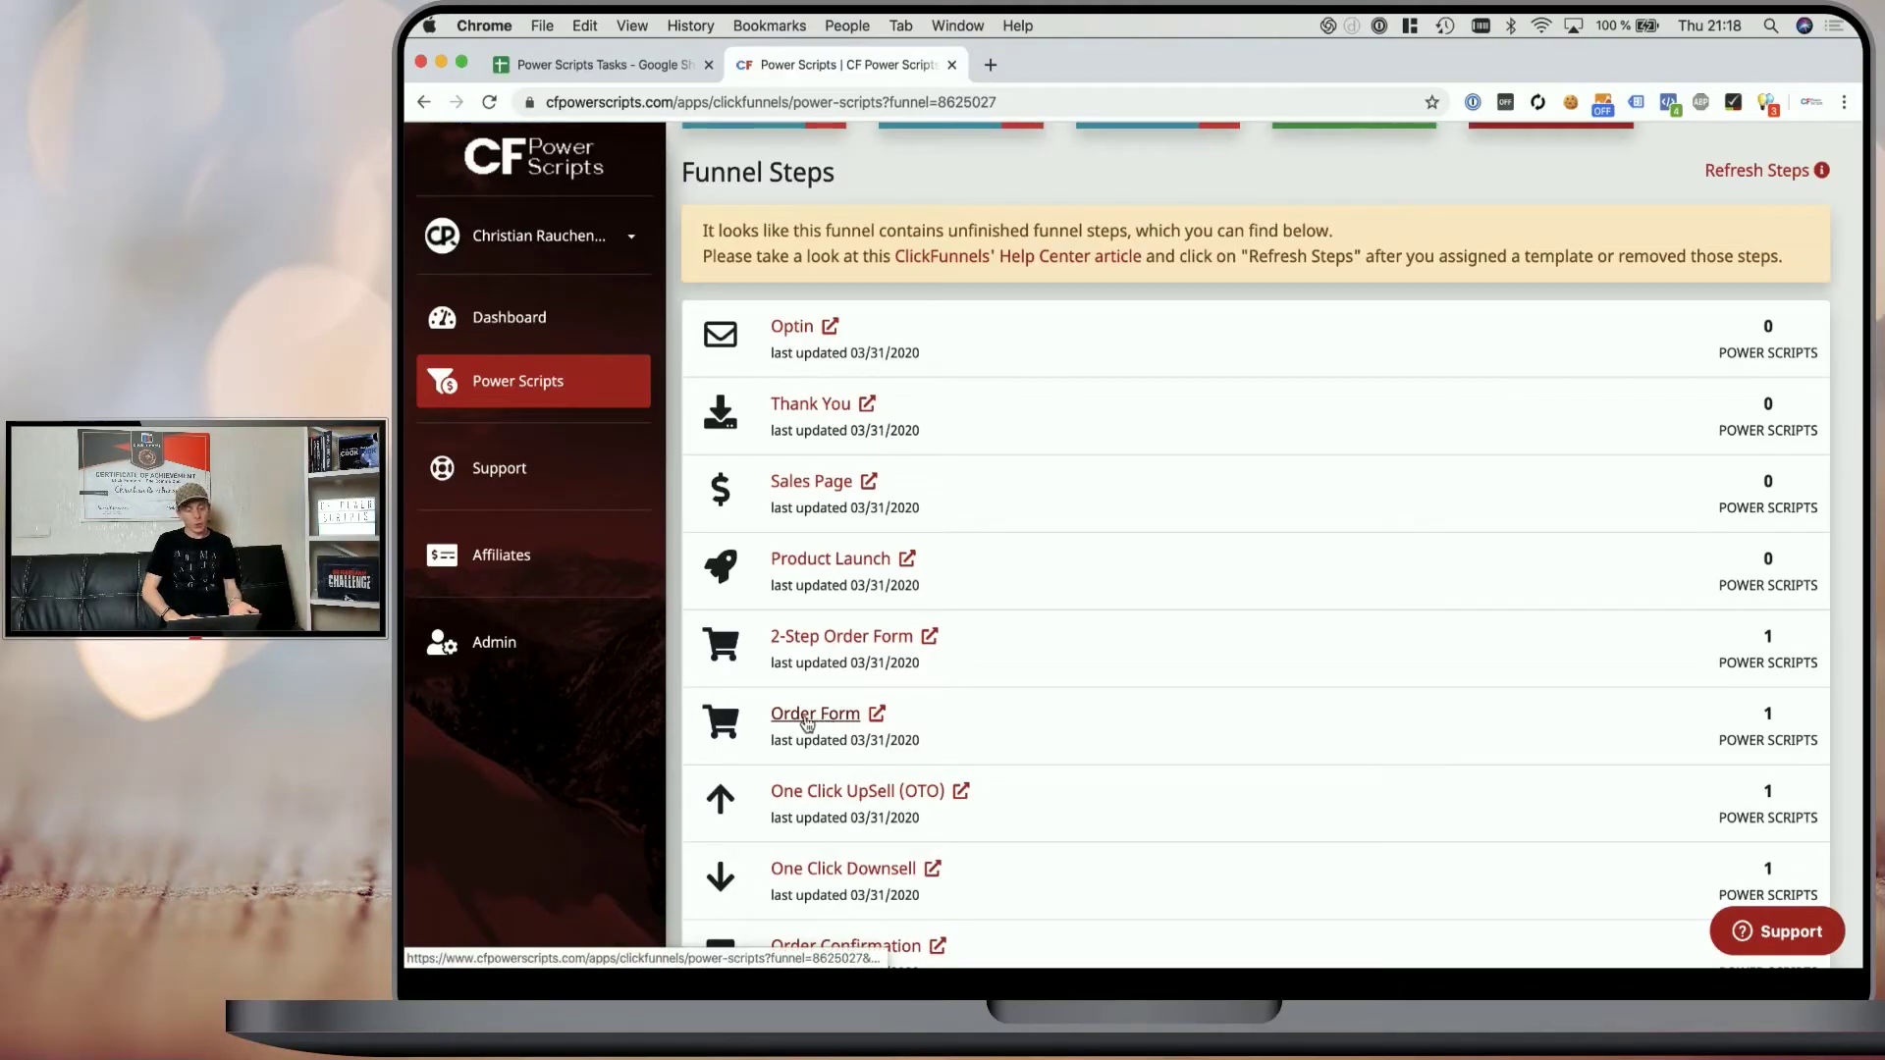
left_click(807, 716)
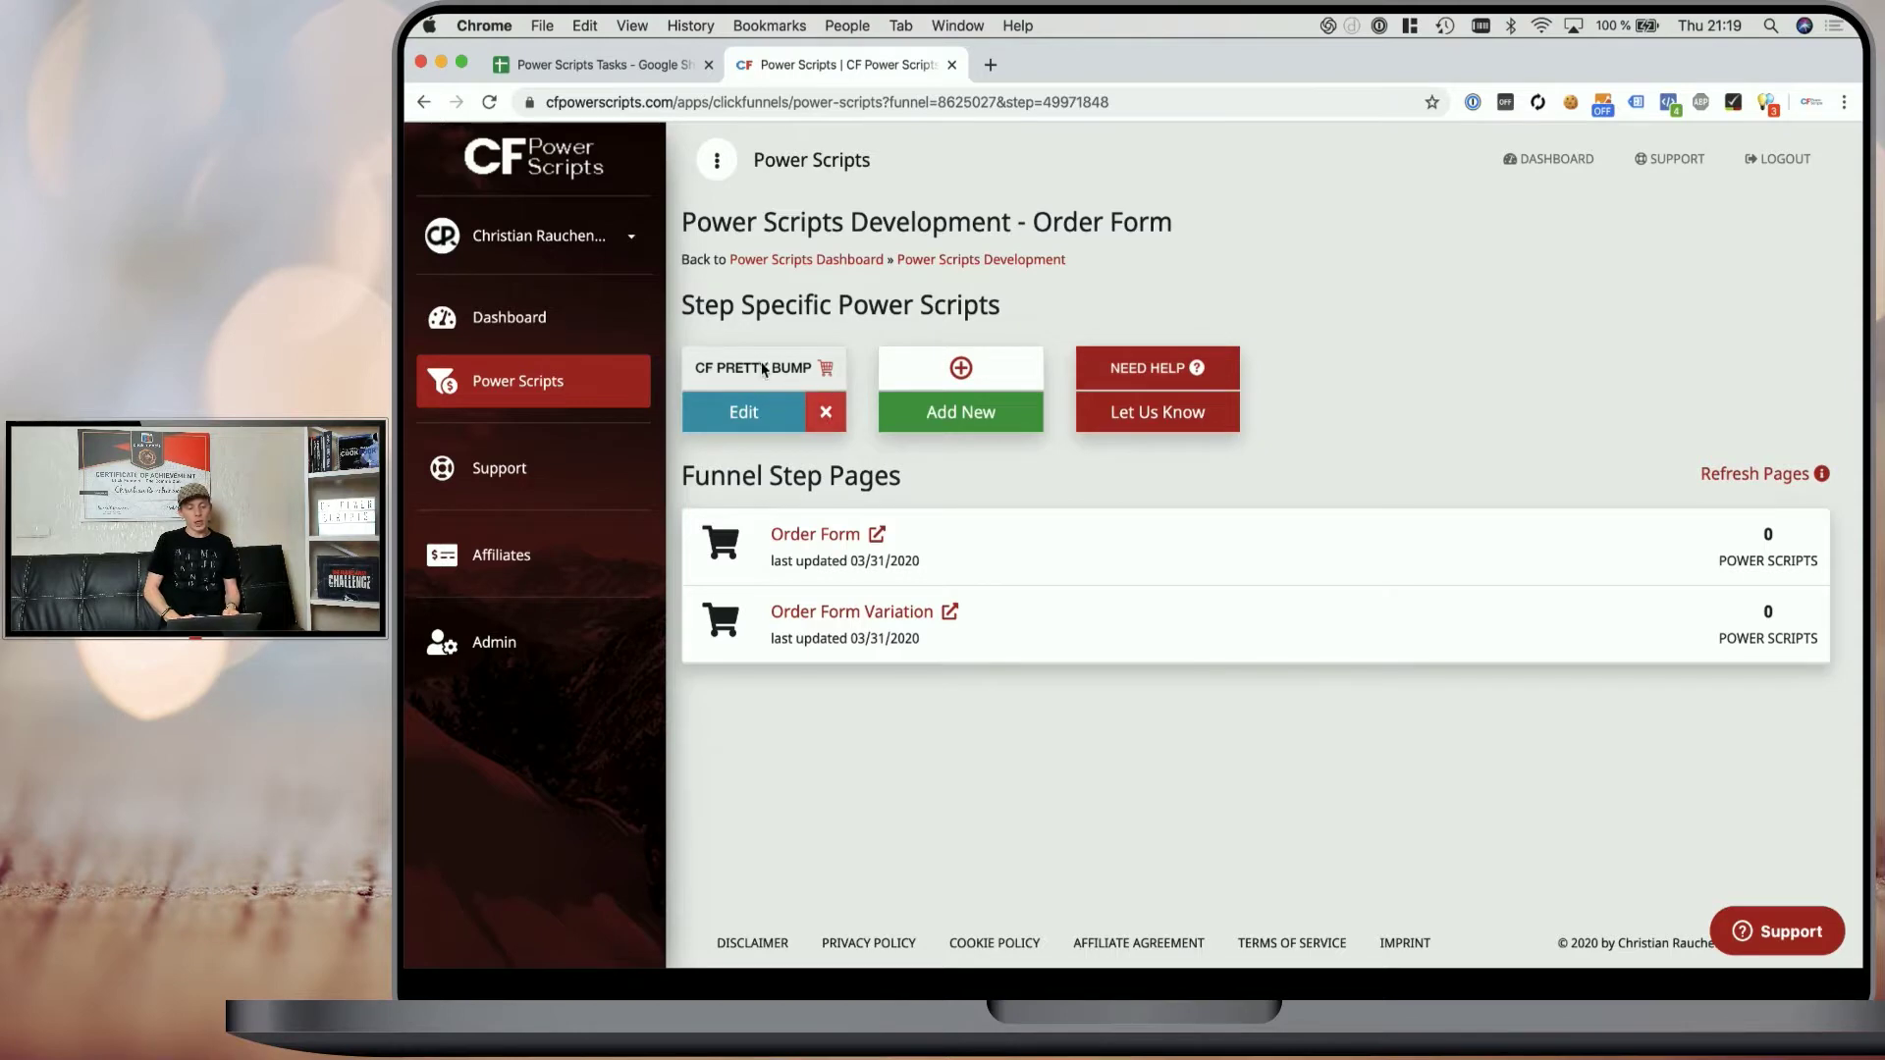
left_click(828, 419)
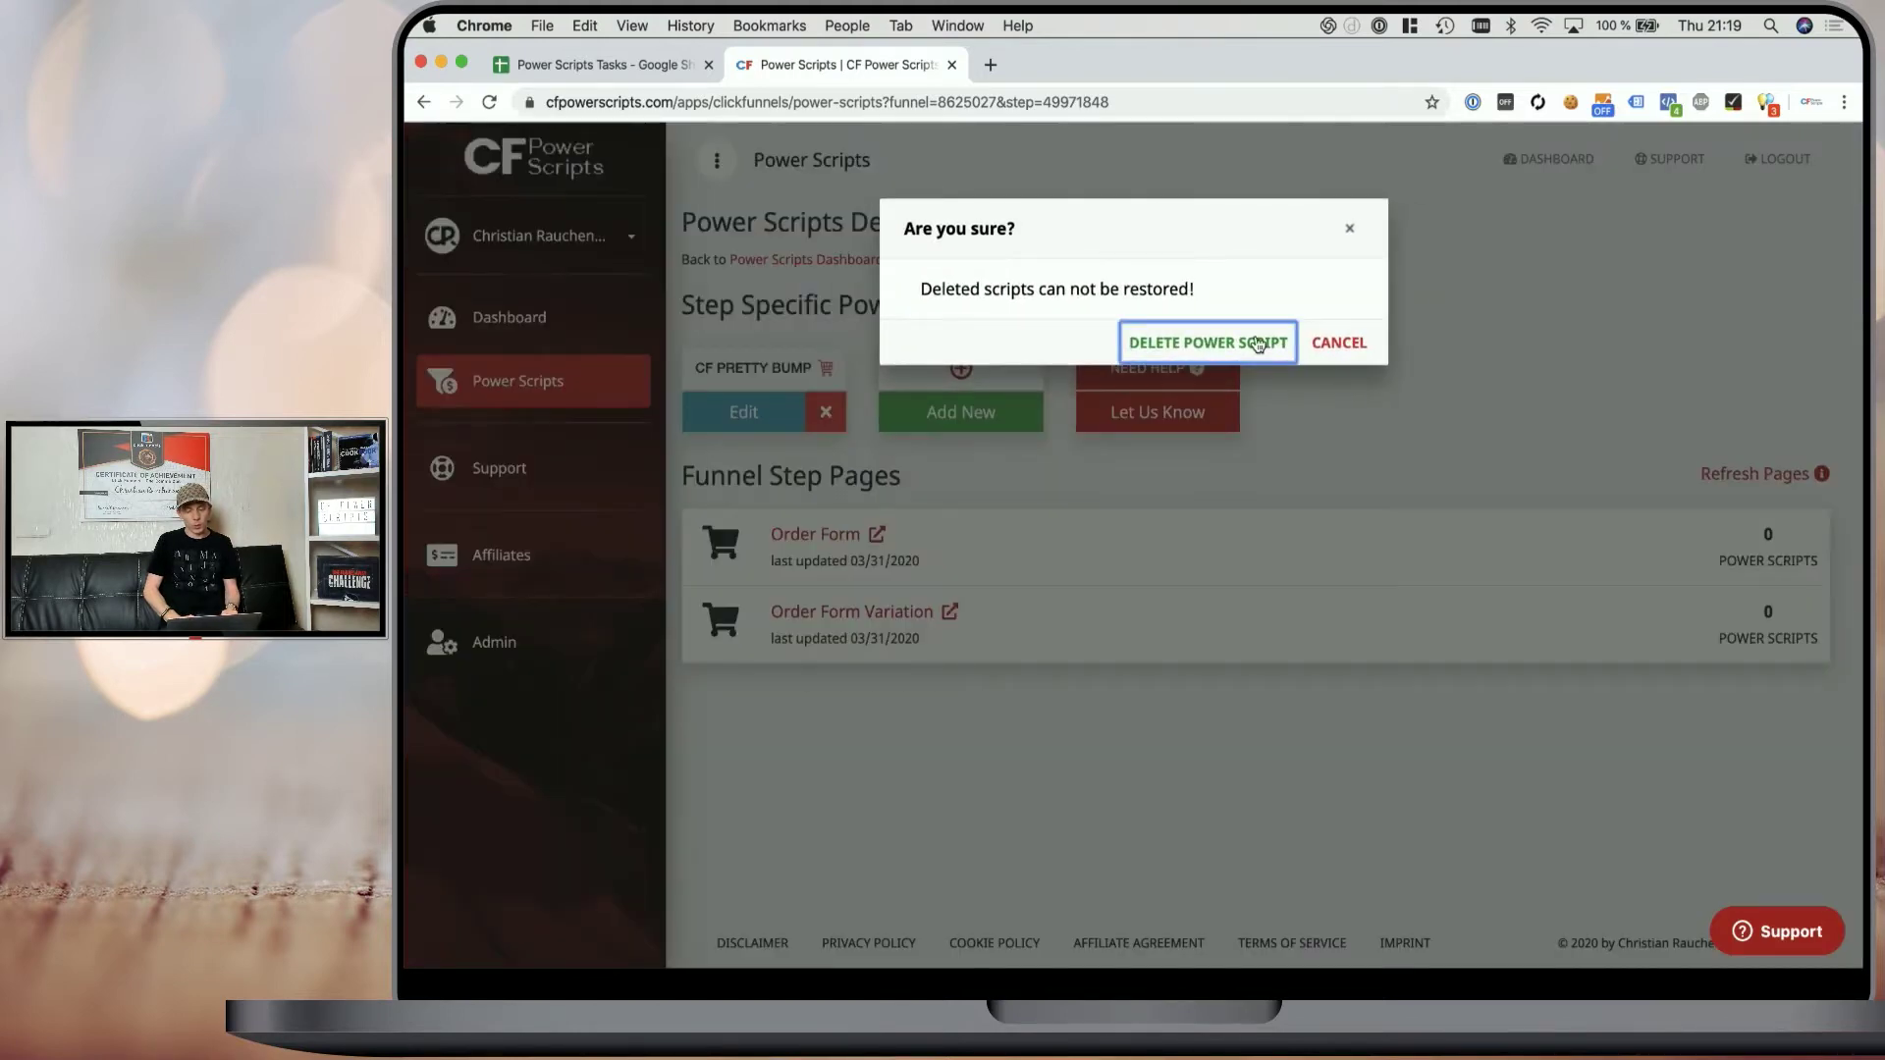
left_click(1252, 345)
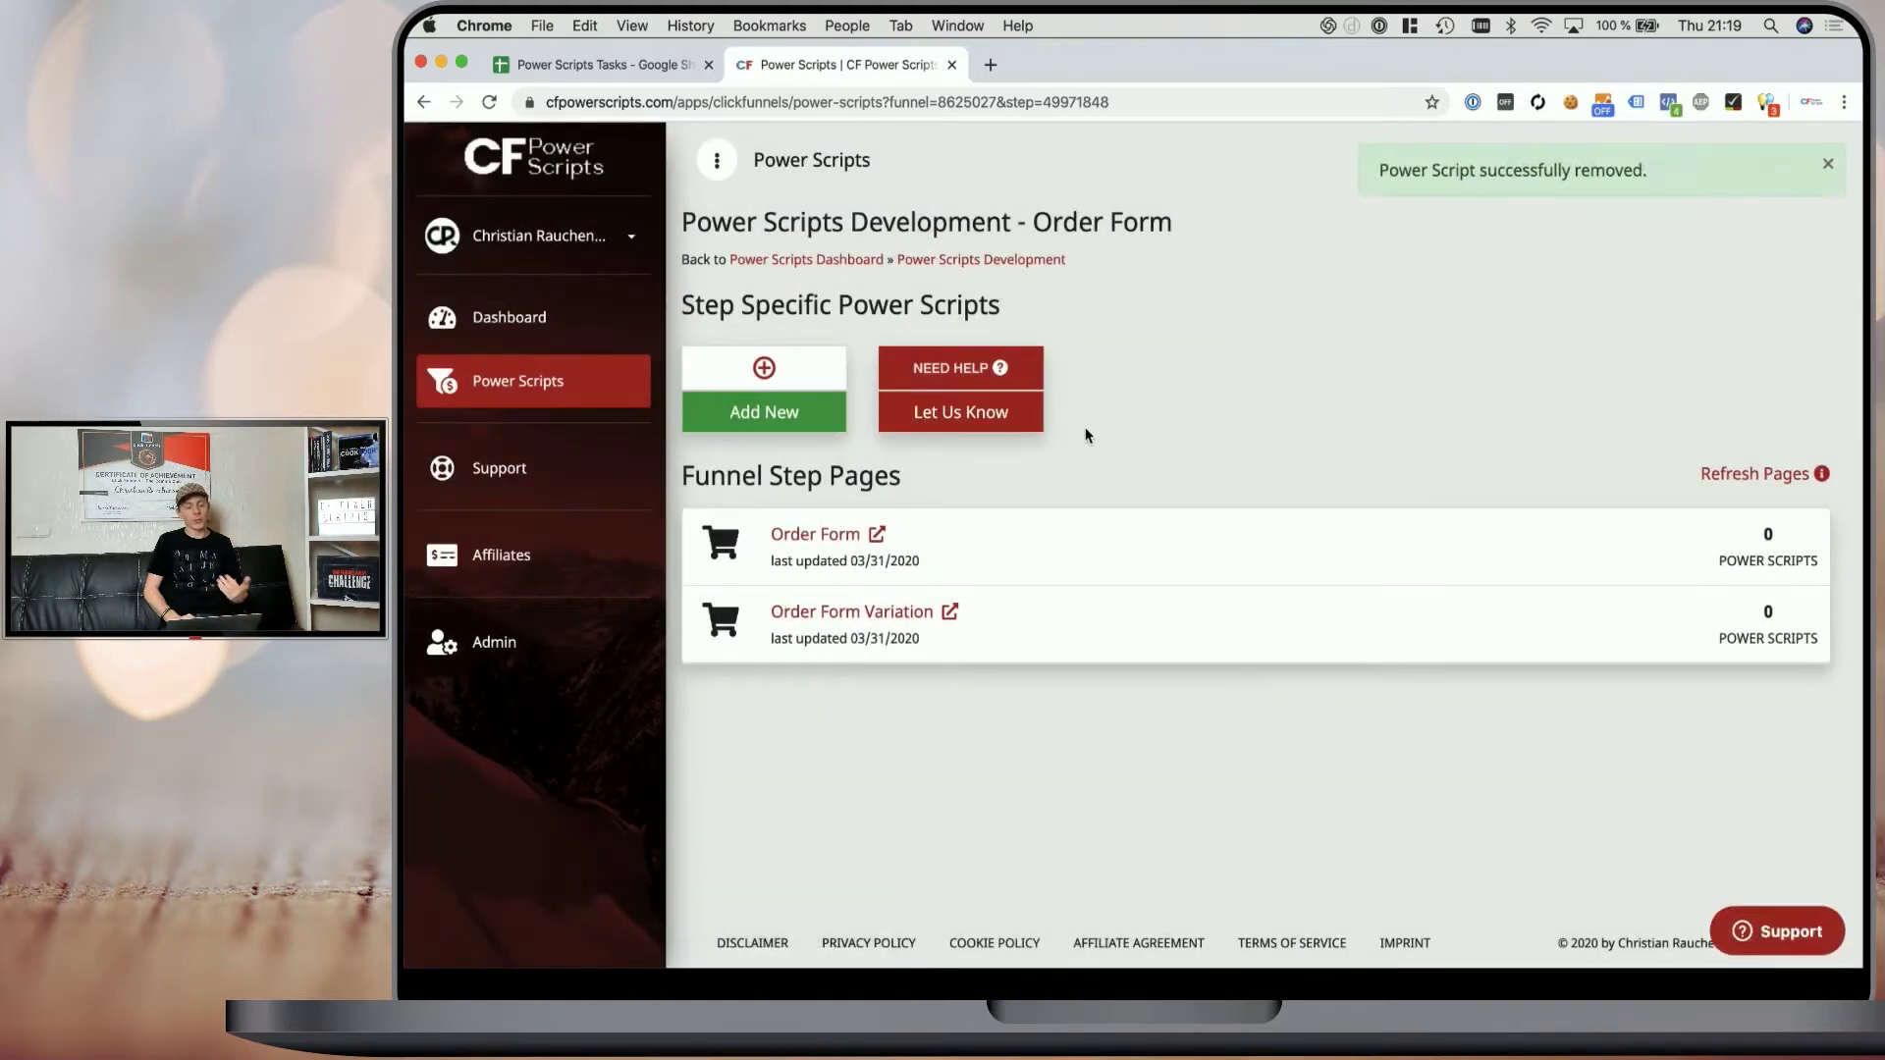
- Open the Order Form page in ClickFunnels and review the products set up for it
left_click(877, 536)
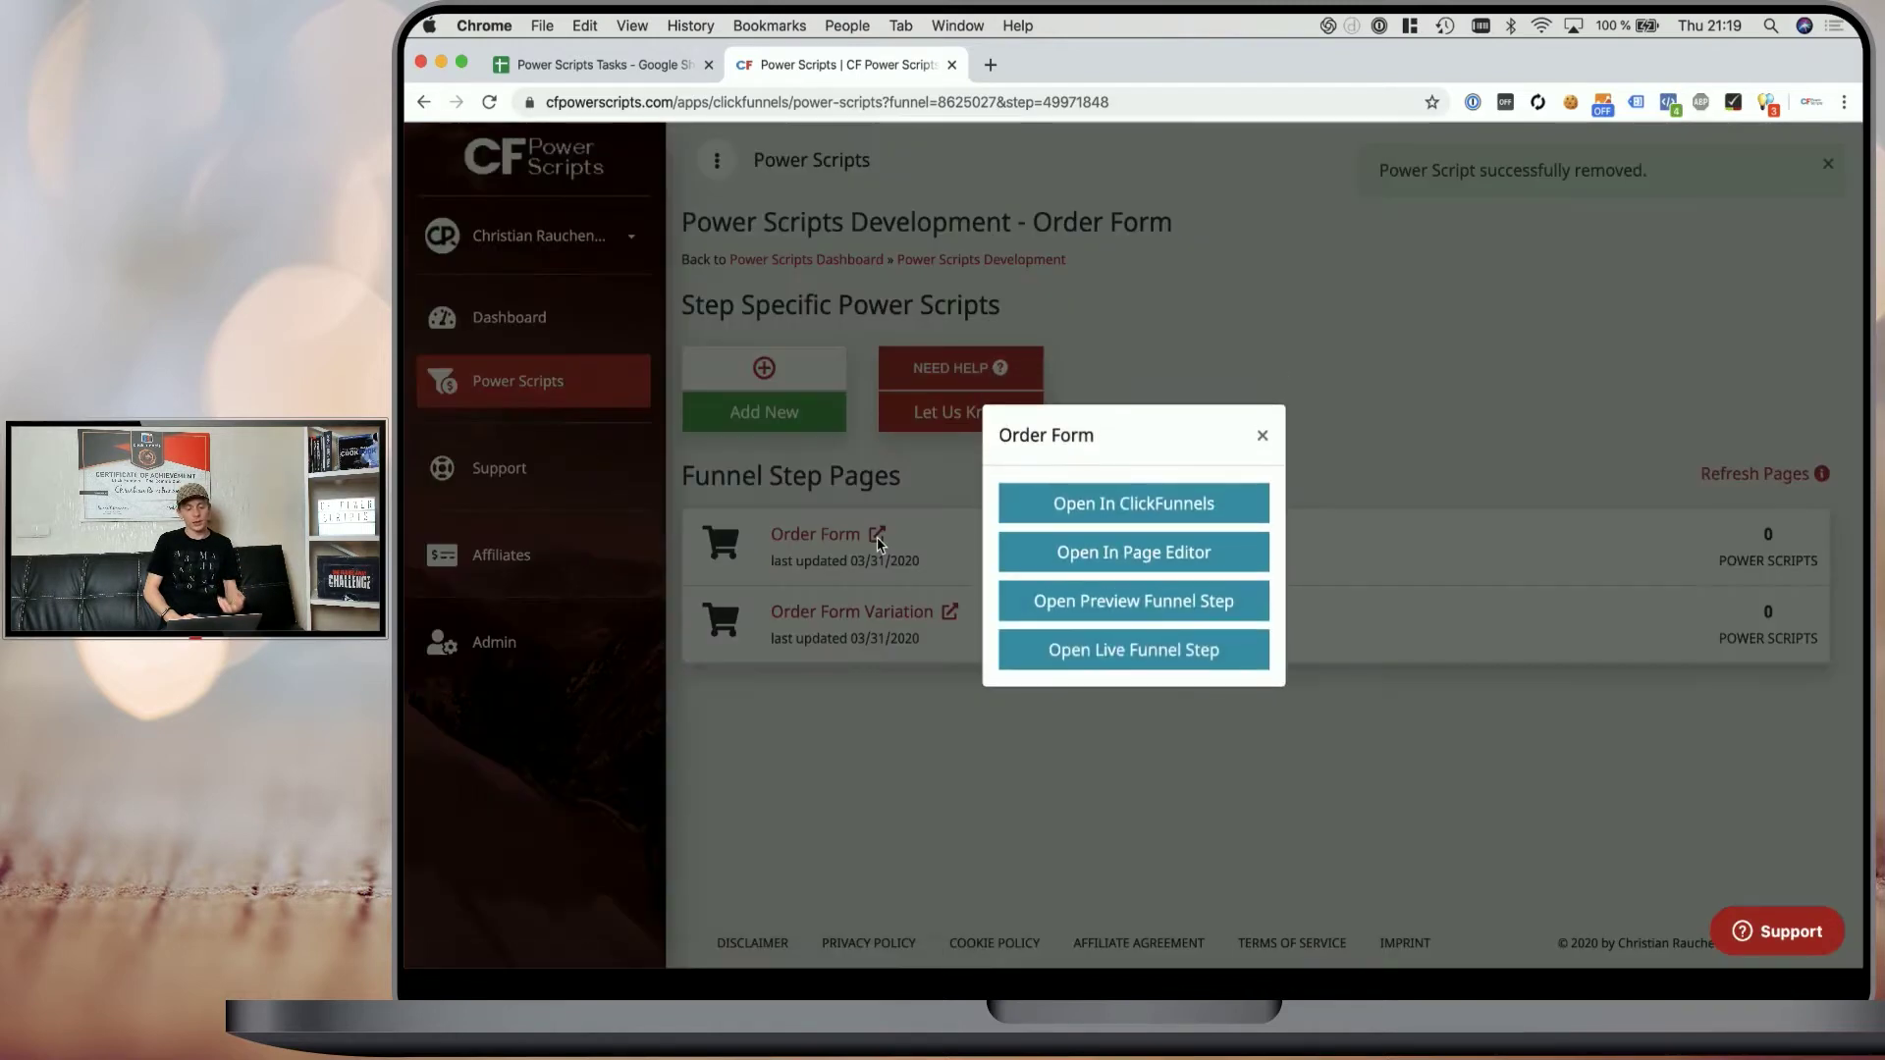
left_click(1087, 507)
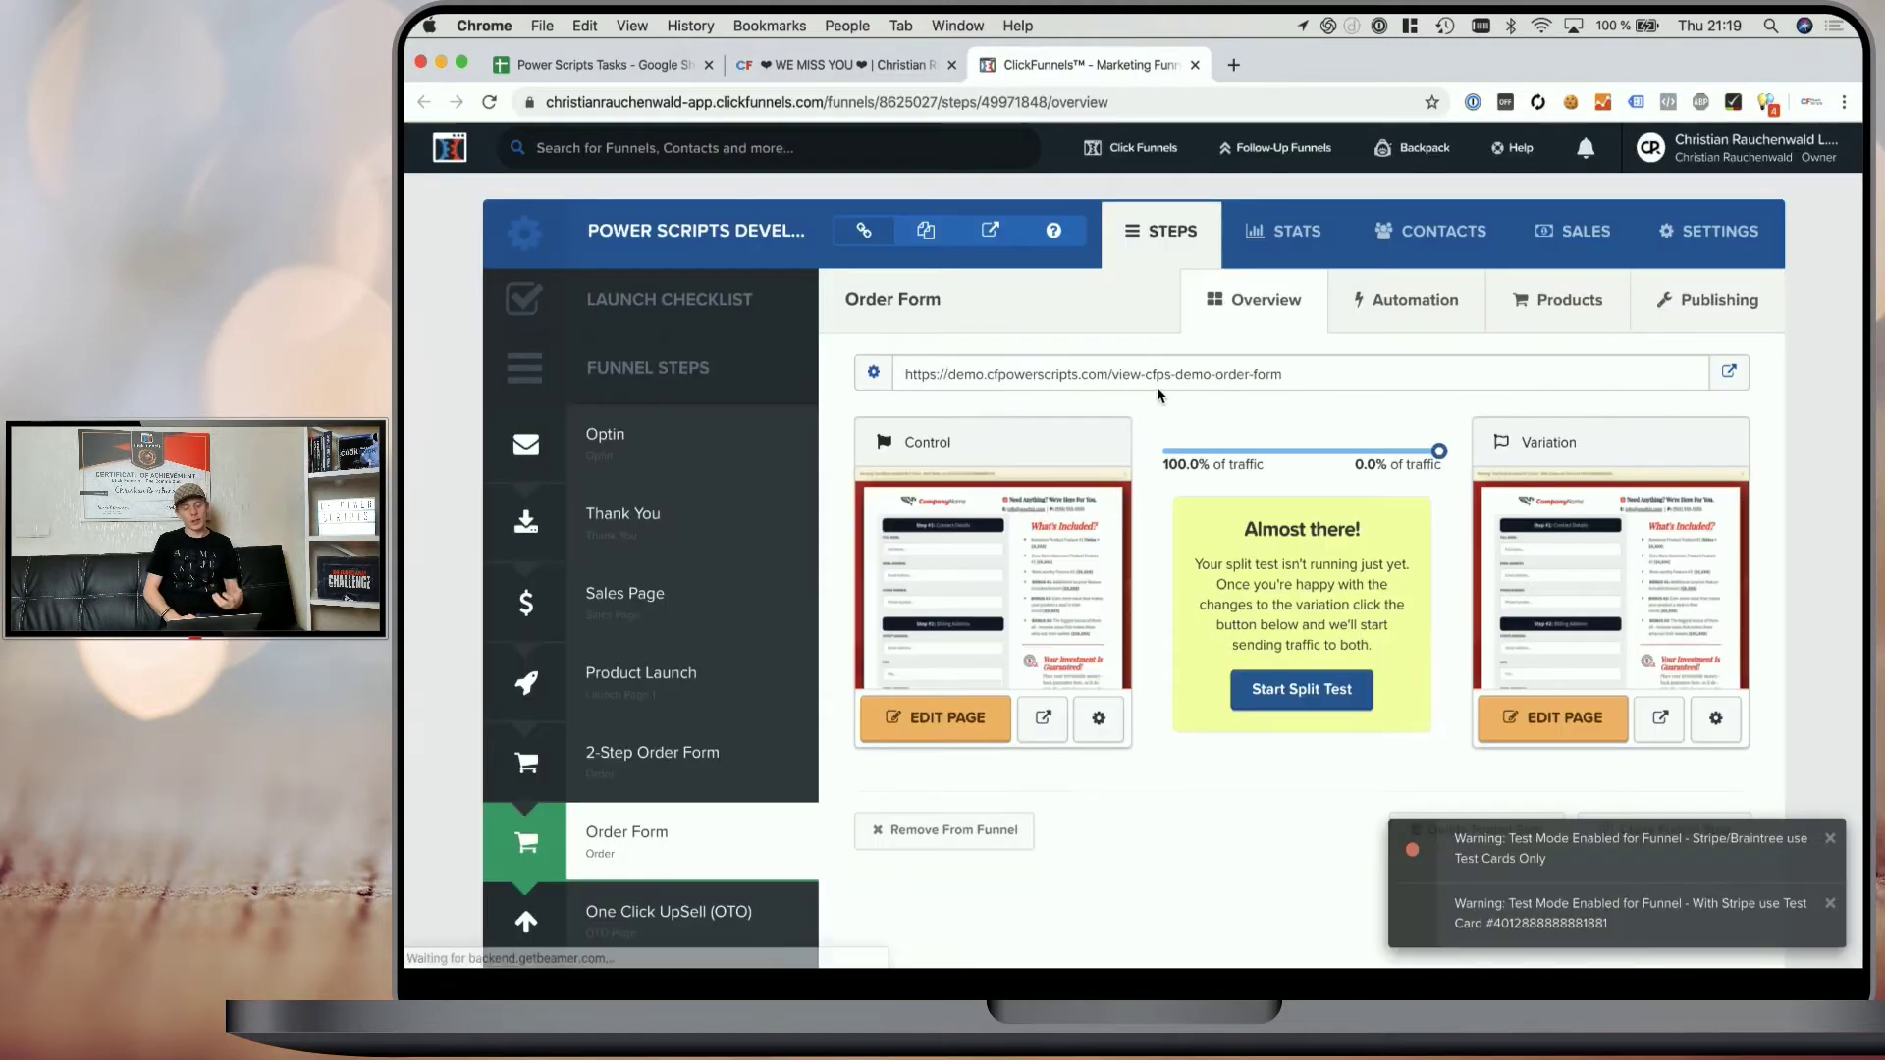
left_click(1564, 310)
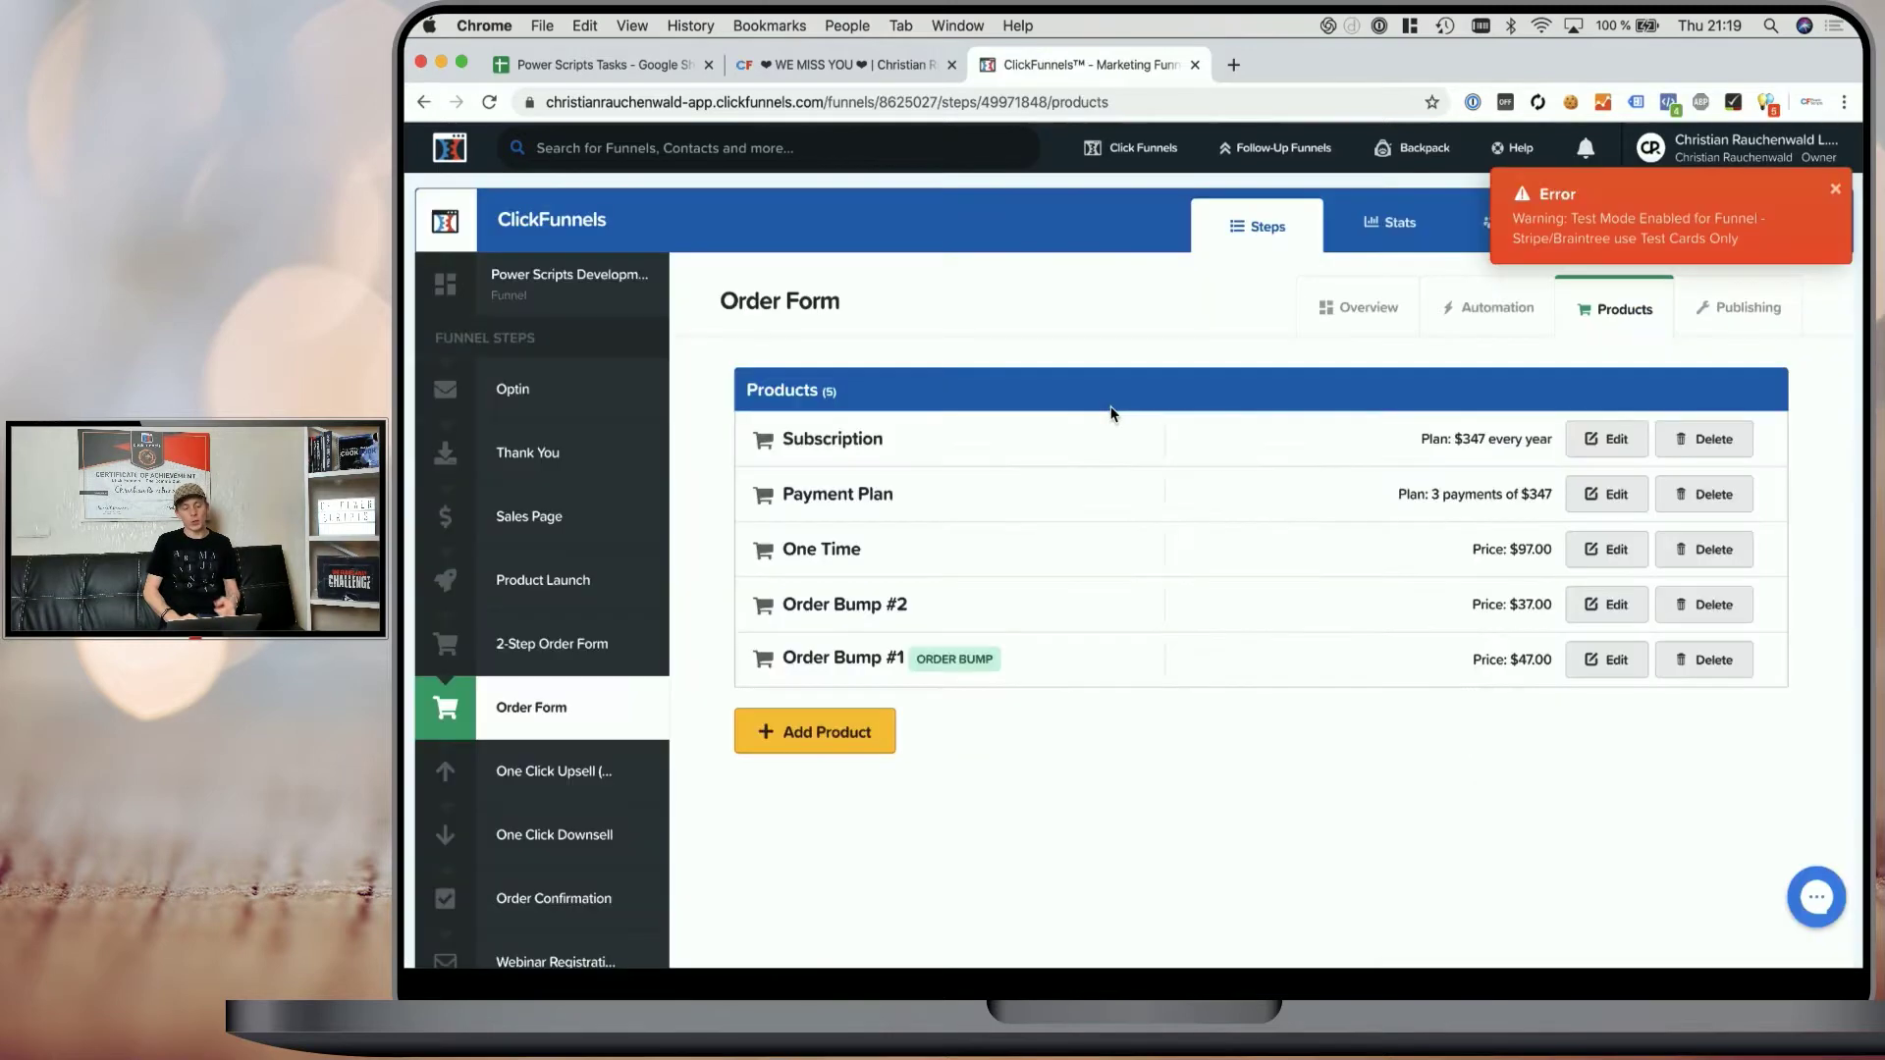
left_click(1833, 192)
- From the Power Scripts site, open the Order Form in the ClickFunnels page editor and find the order bump with its image
left_click(834, 65)
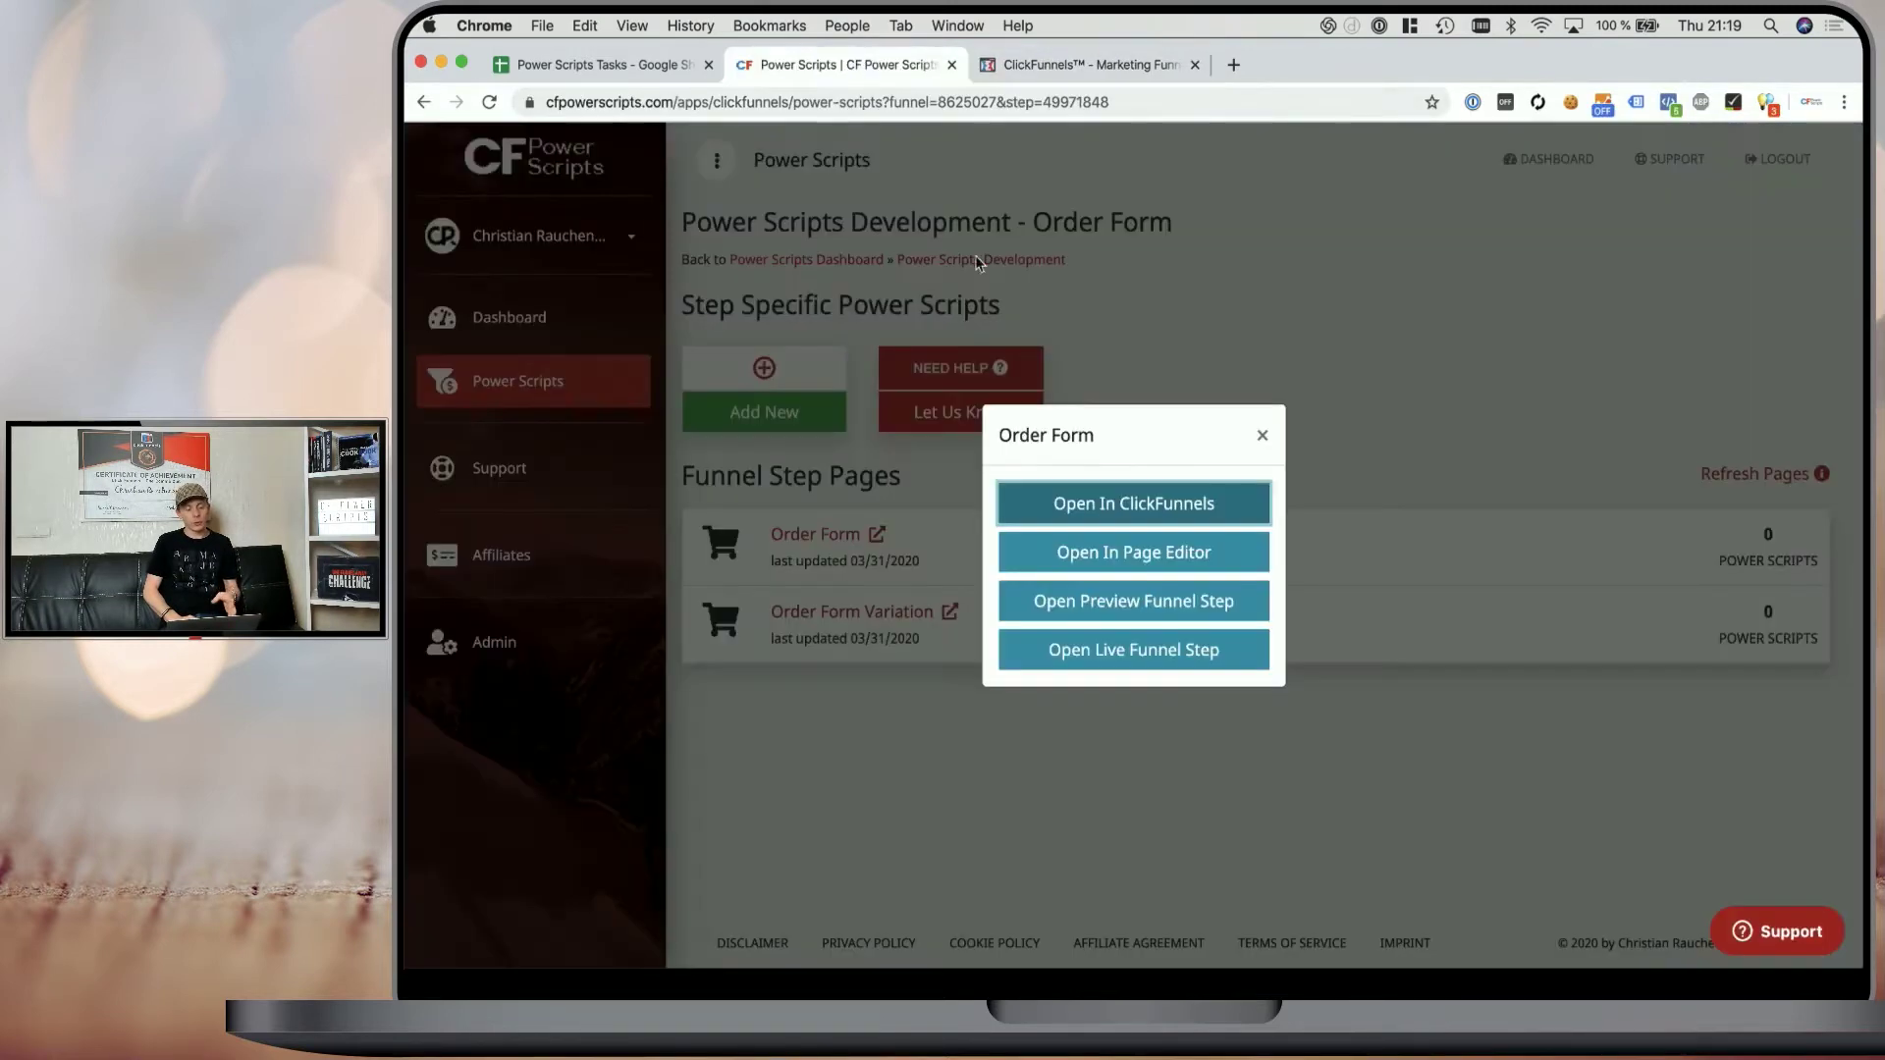
left_click(1122, 569)
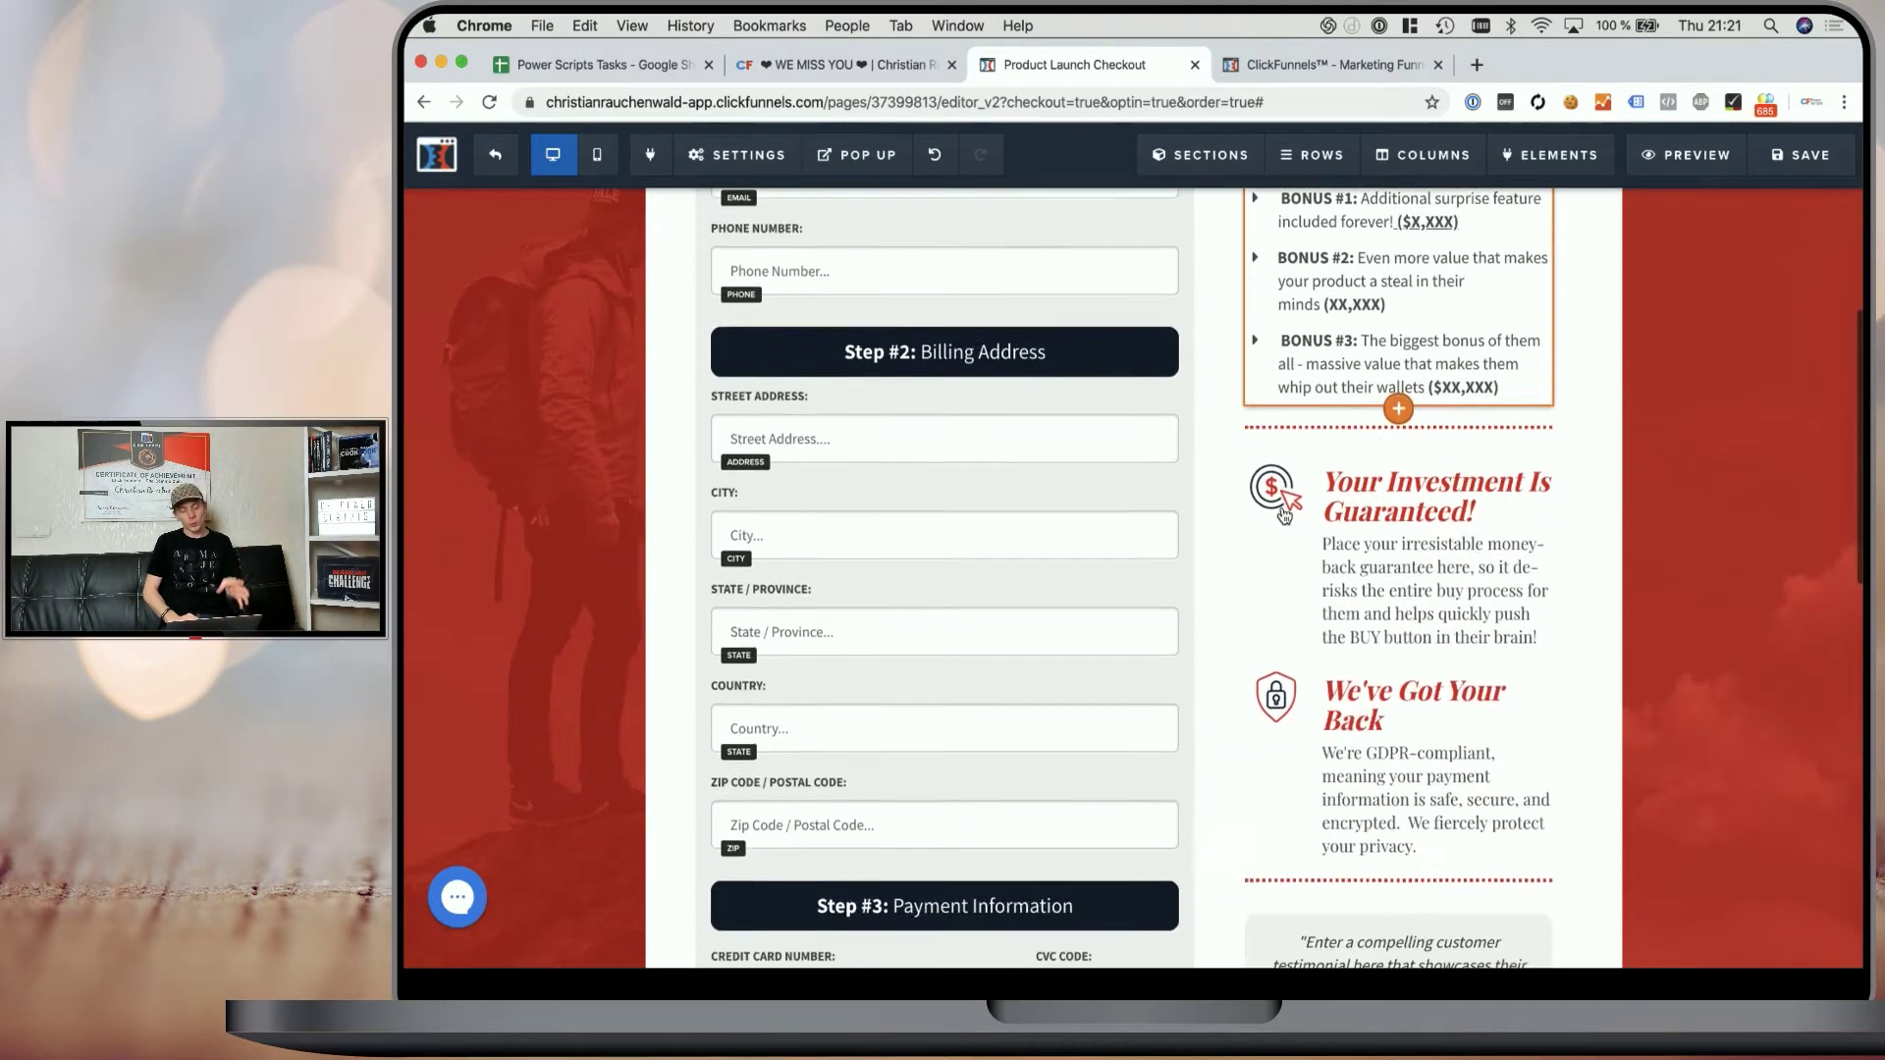
scroll(1394, 393, "down", 10)
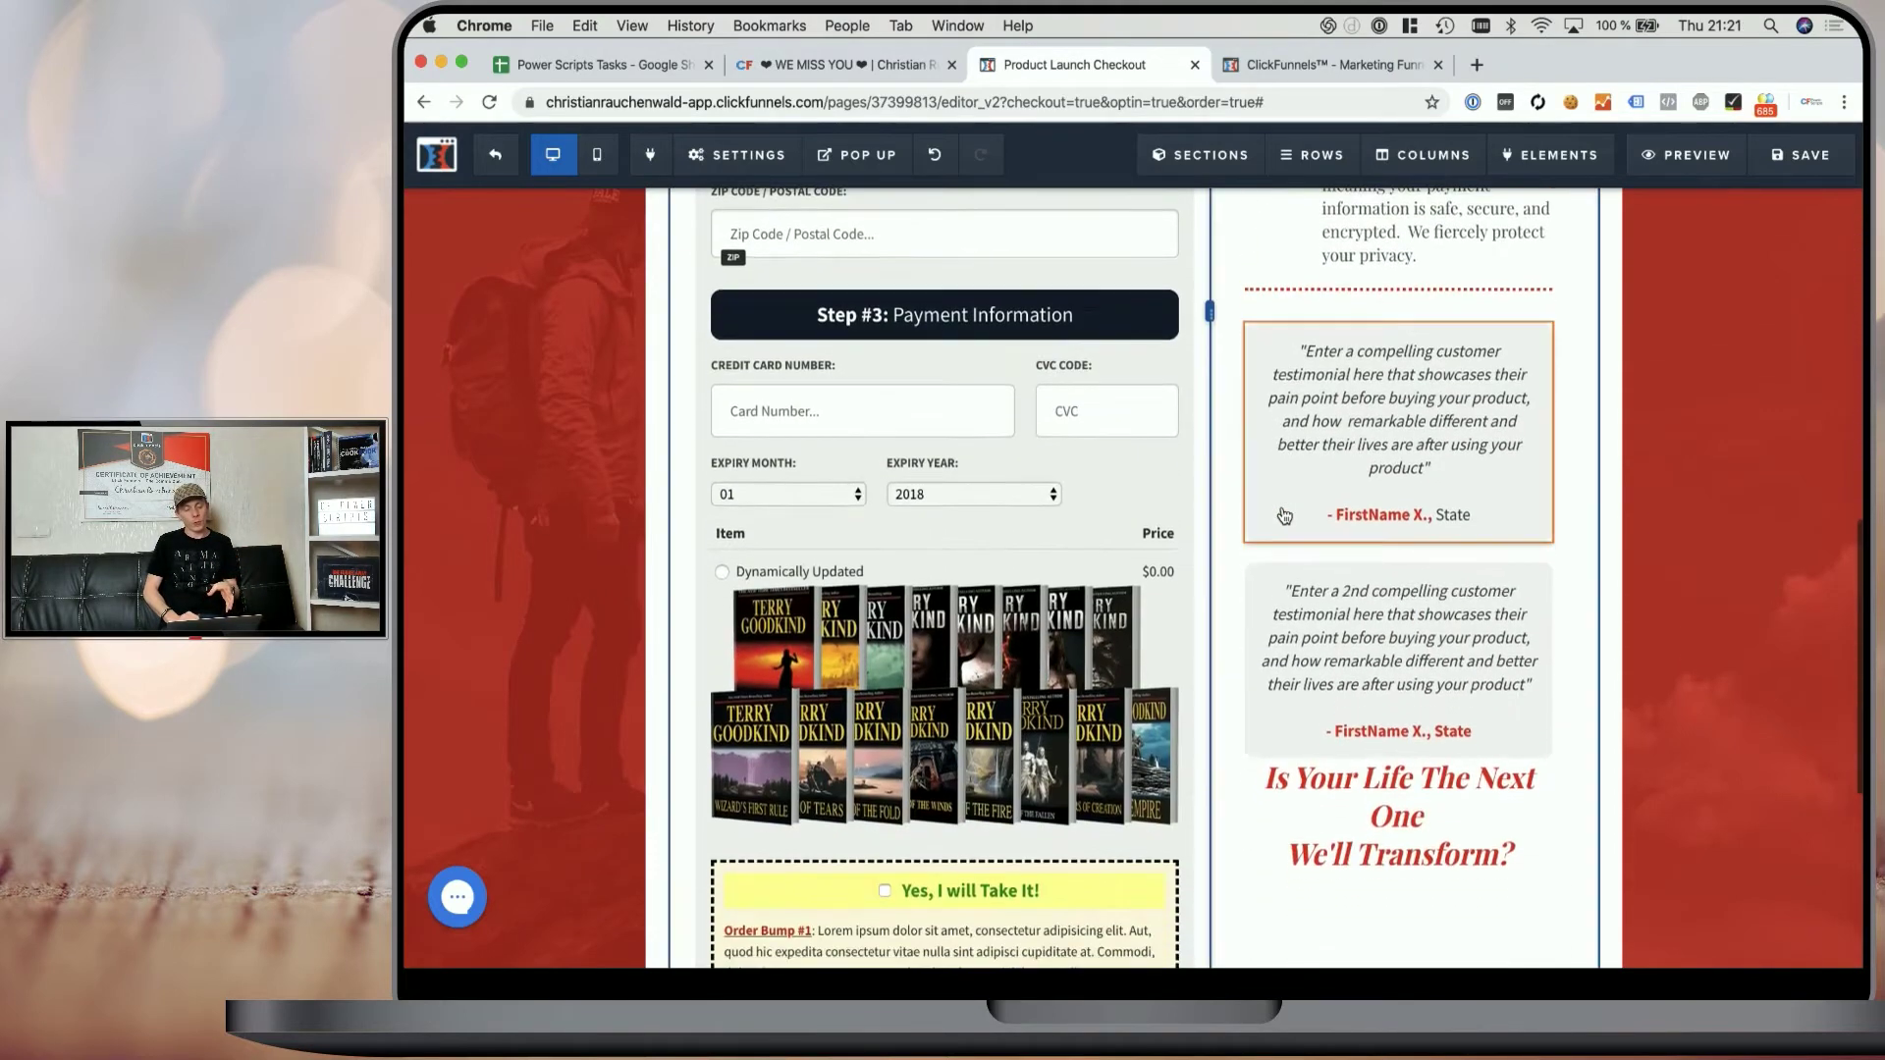
scroll(1285, 516, "down", 5)
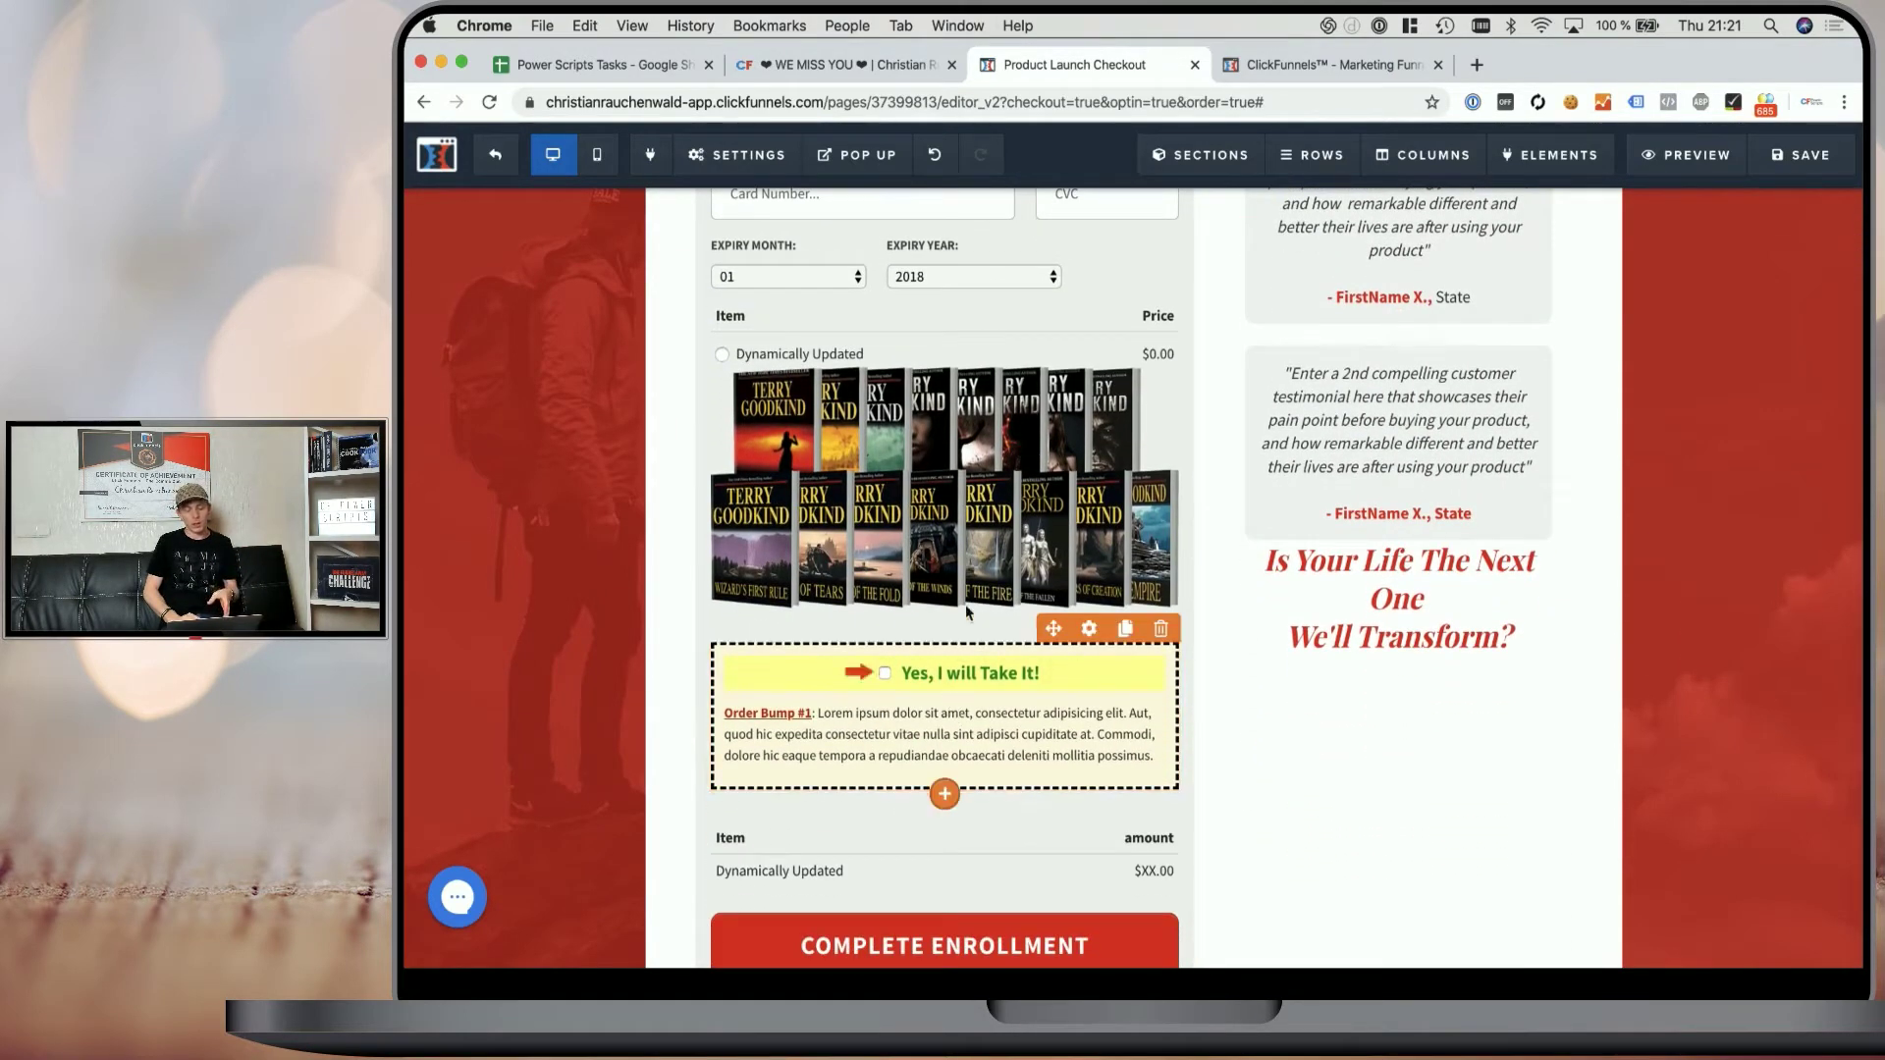
- Open the CSS info of the book-cover image above the order bump and apply the title bump-img
left_click(961, 492)
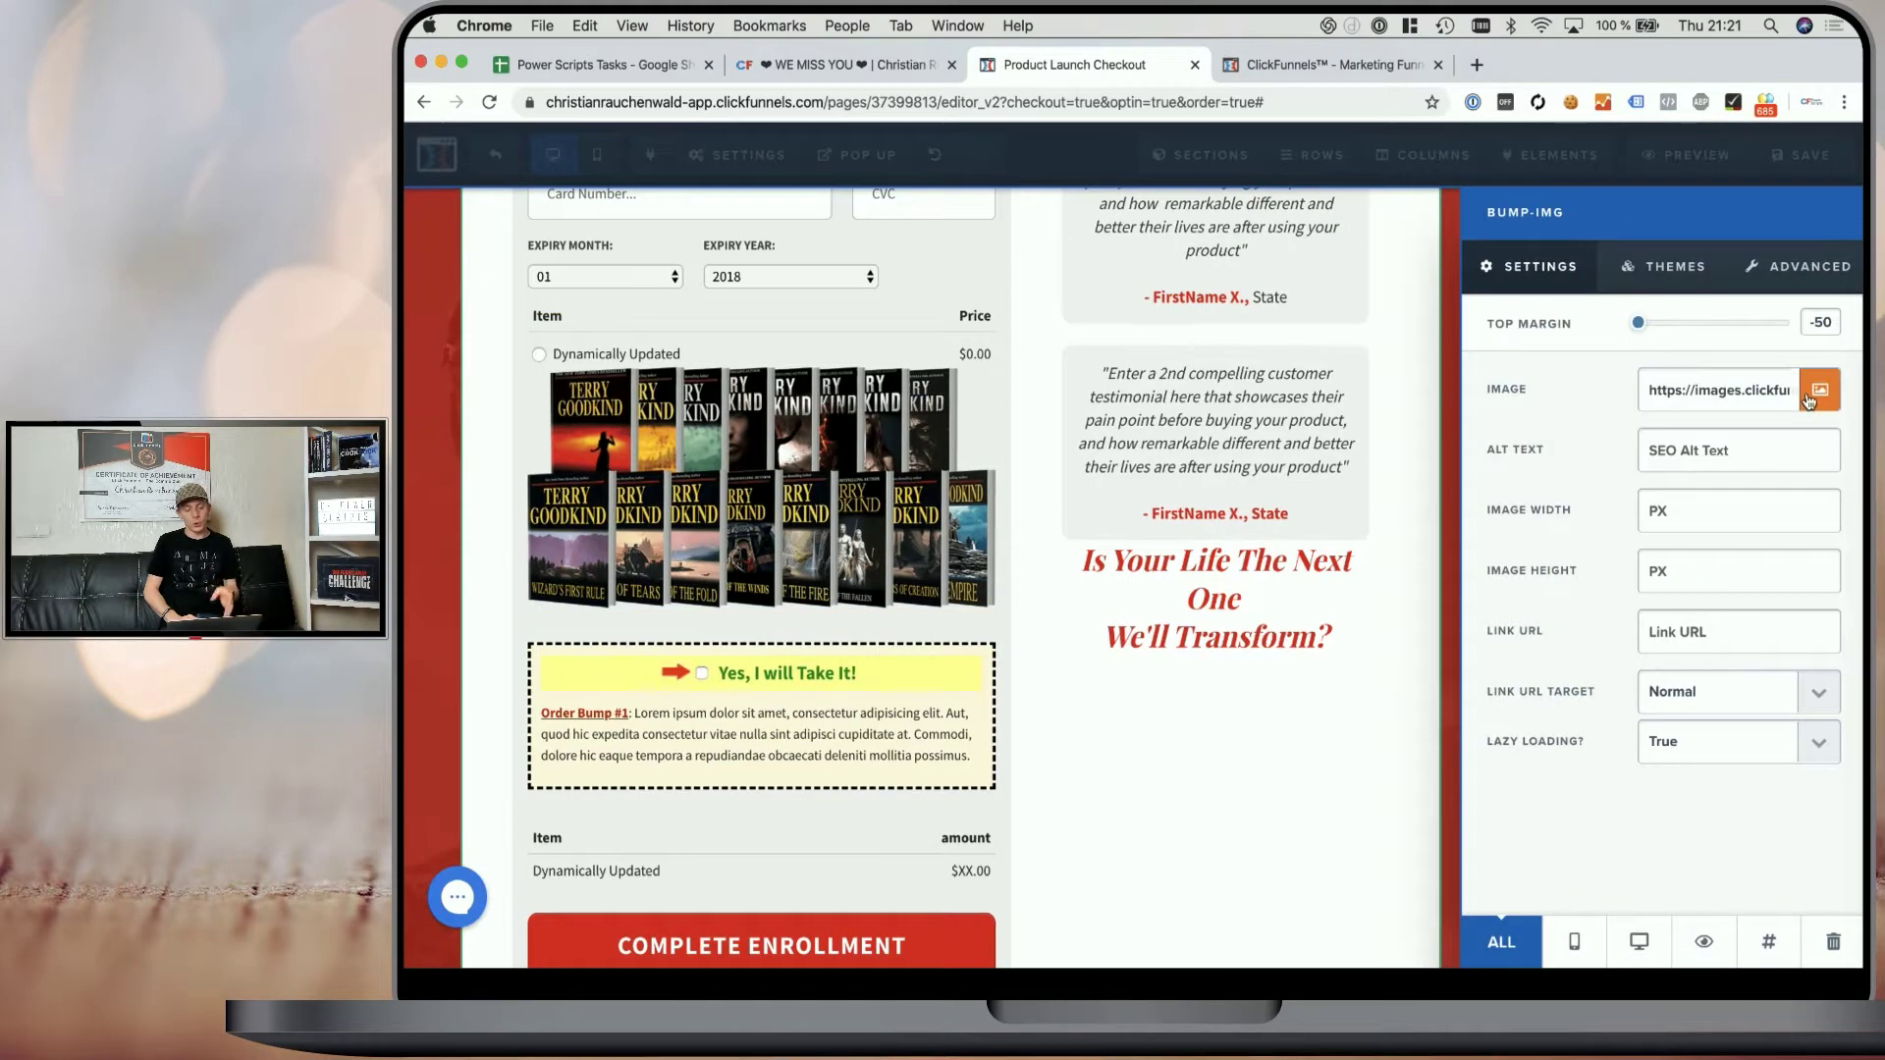
left_click(1770, 946)
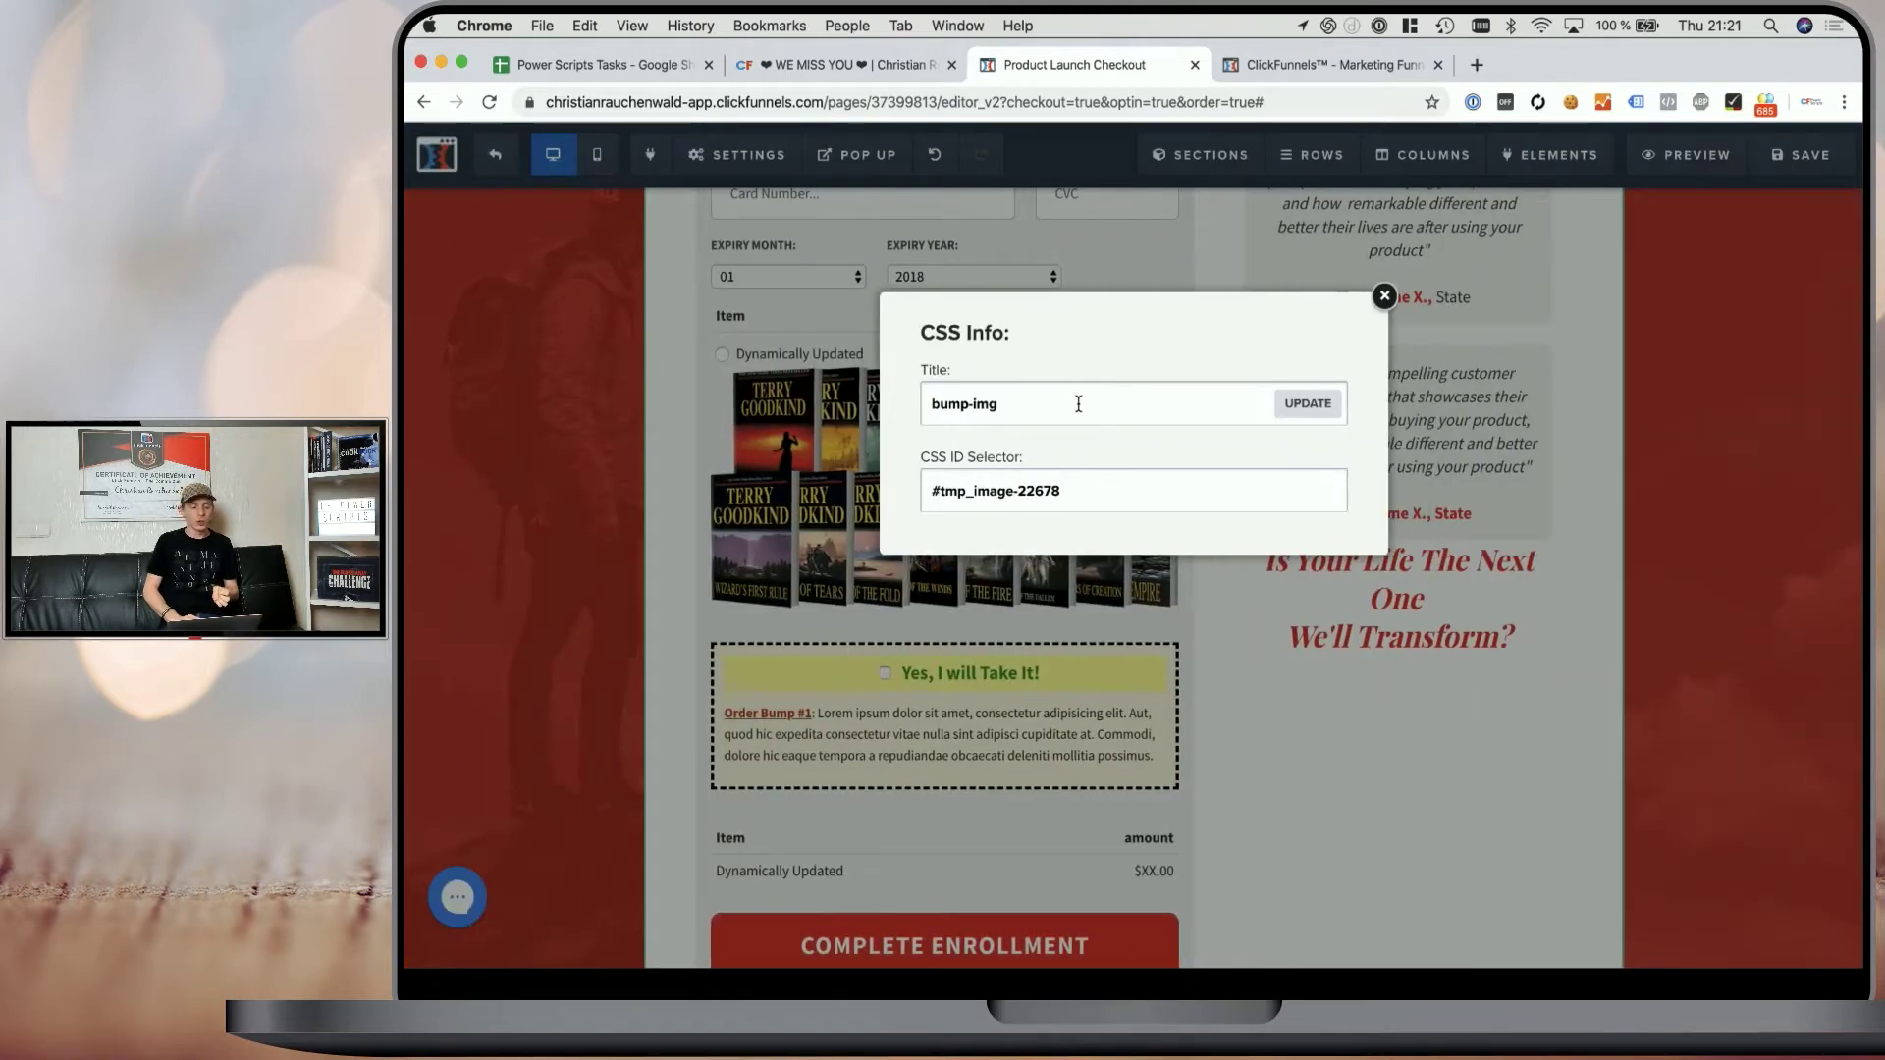
left_click_drag(1042, 403, 933, 401)
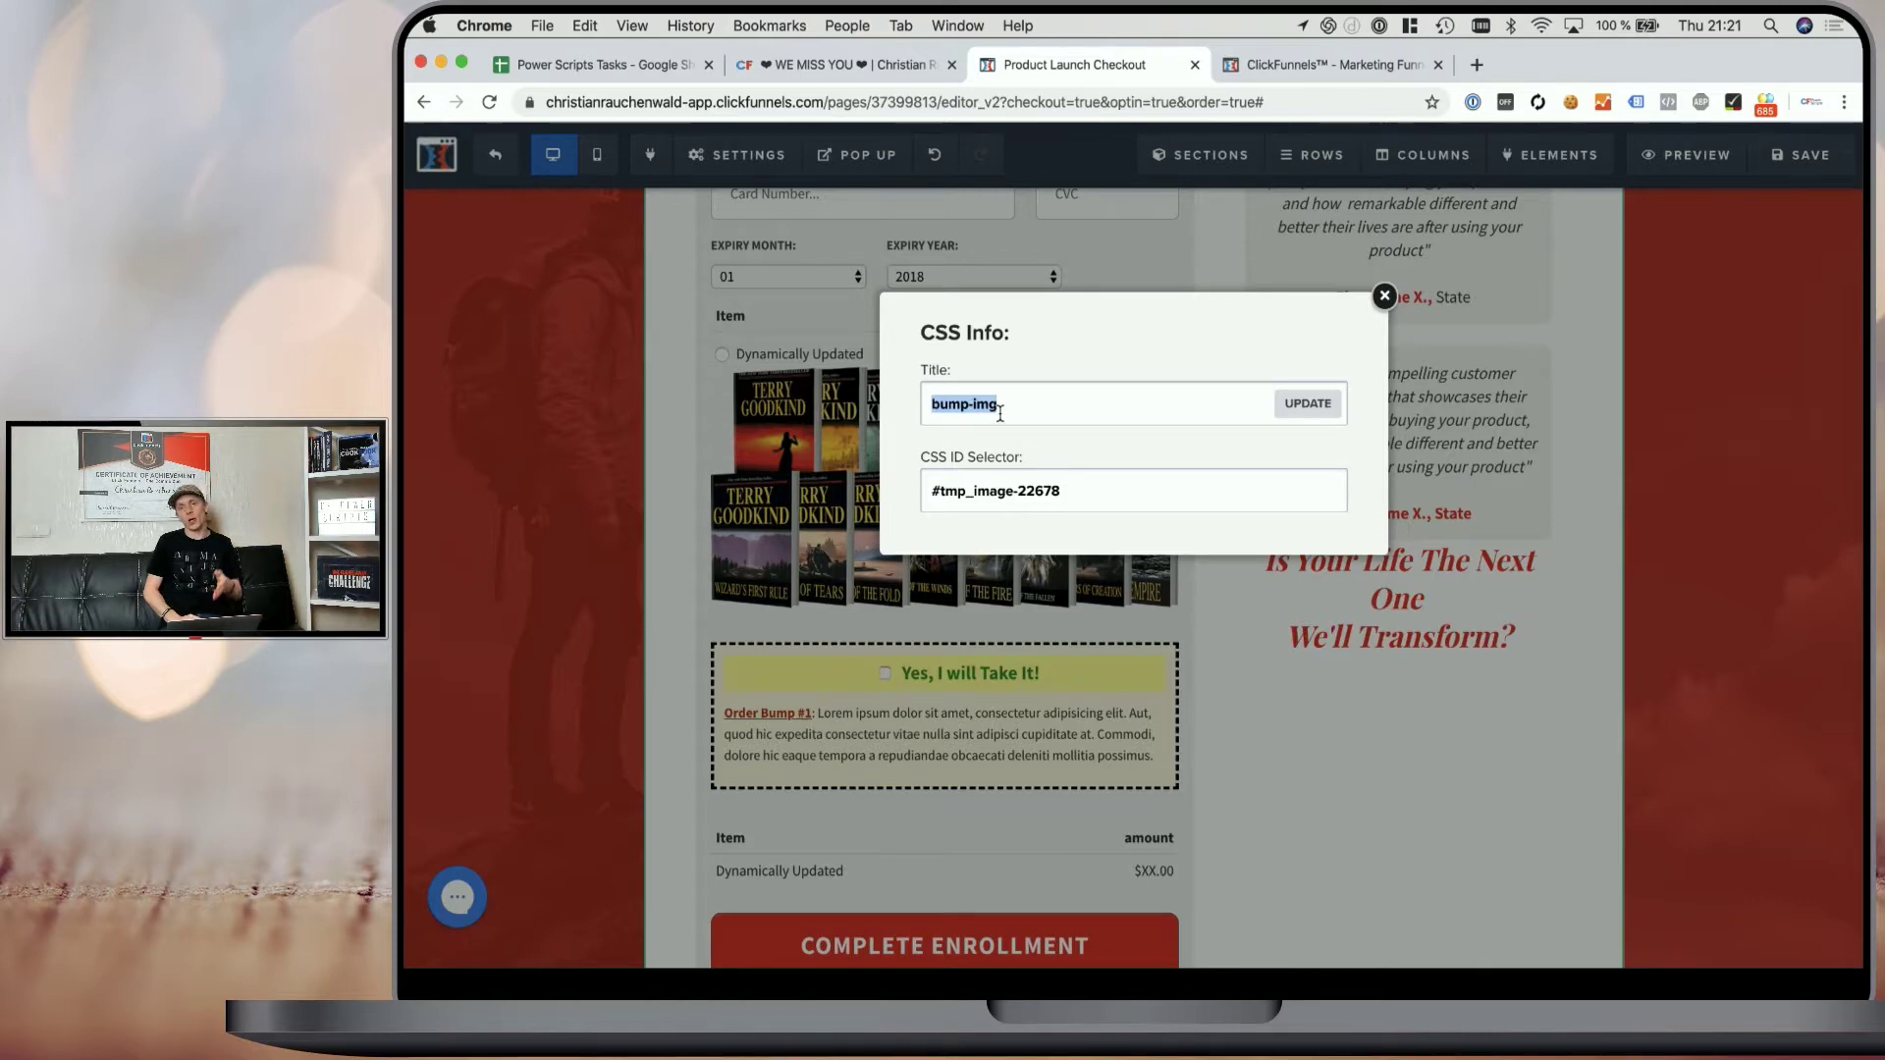
left_click(1295, 422)
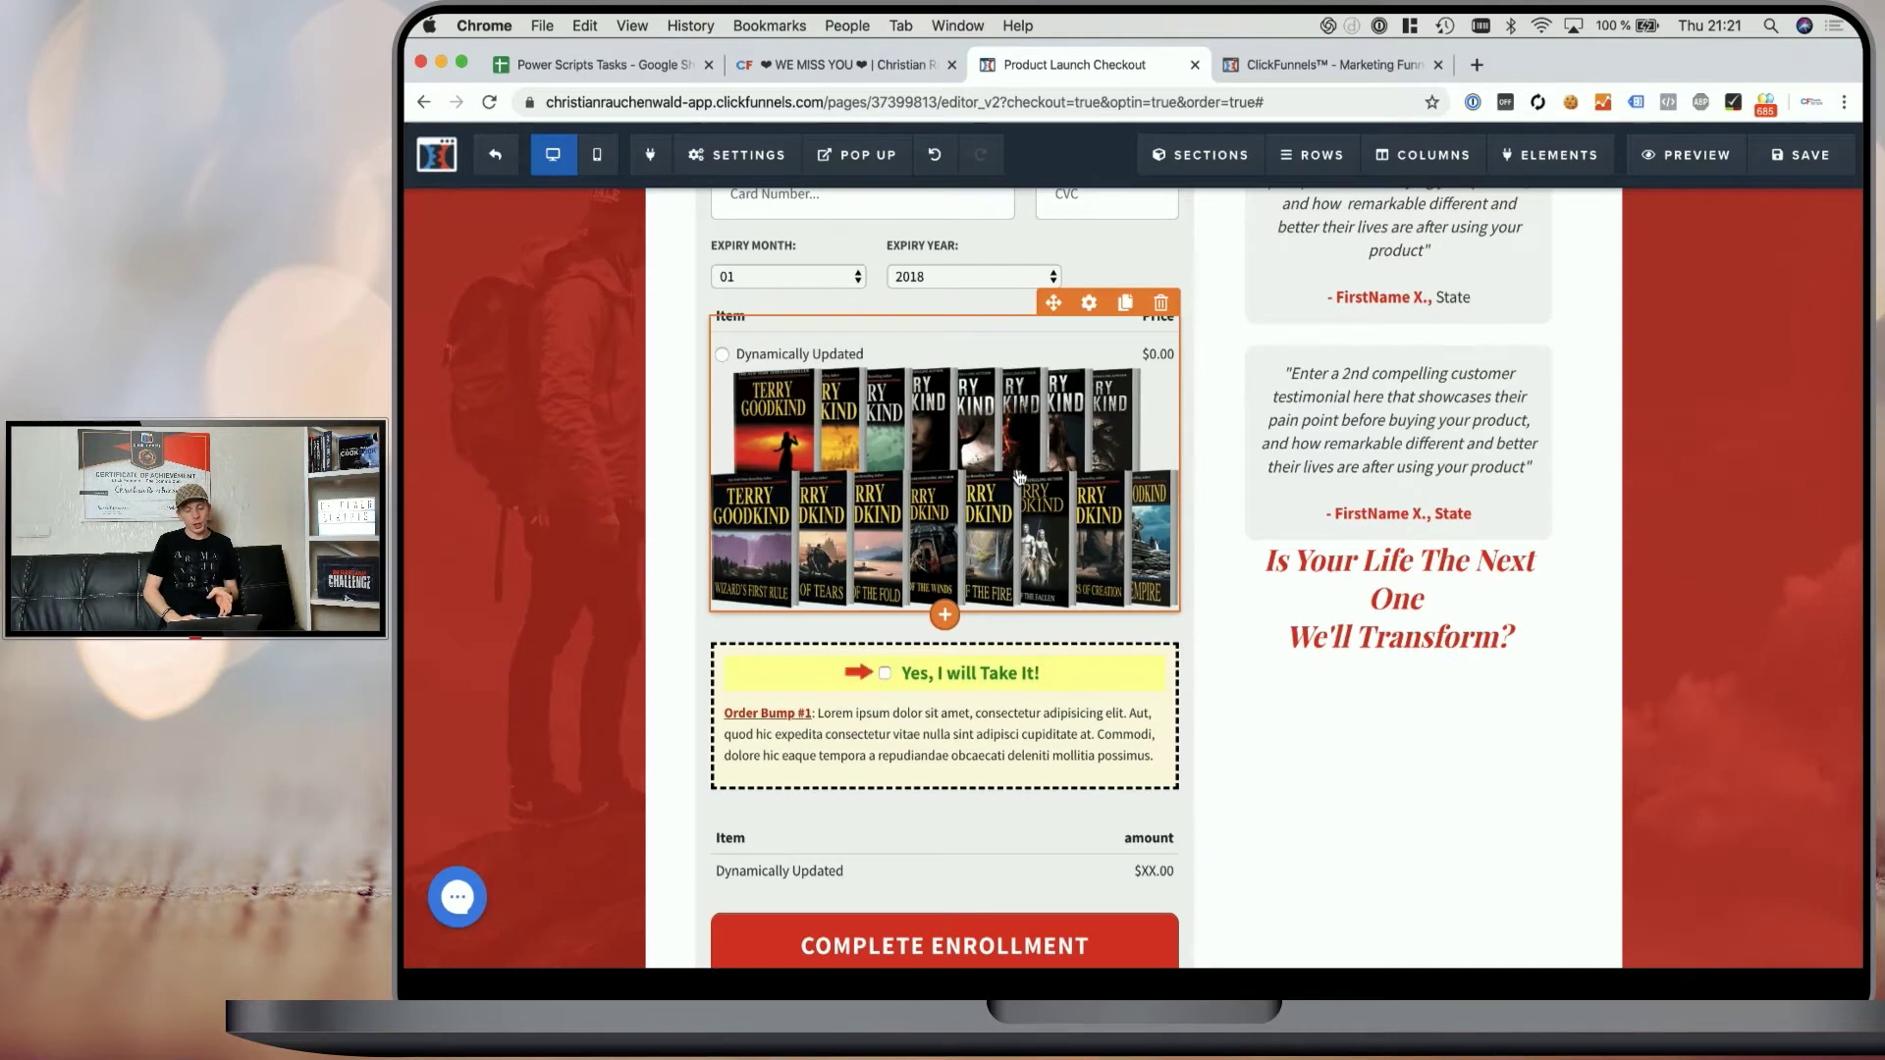
- Set the bump image's alignment to Center in its advanced style settings
left_click(1018, 478)
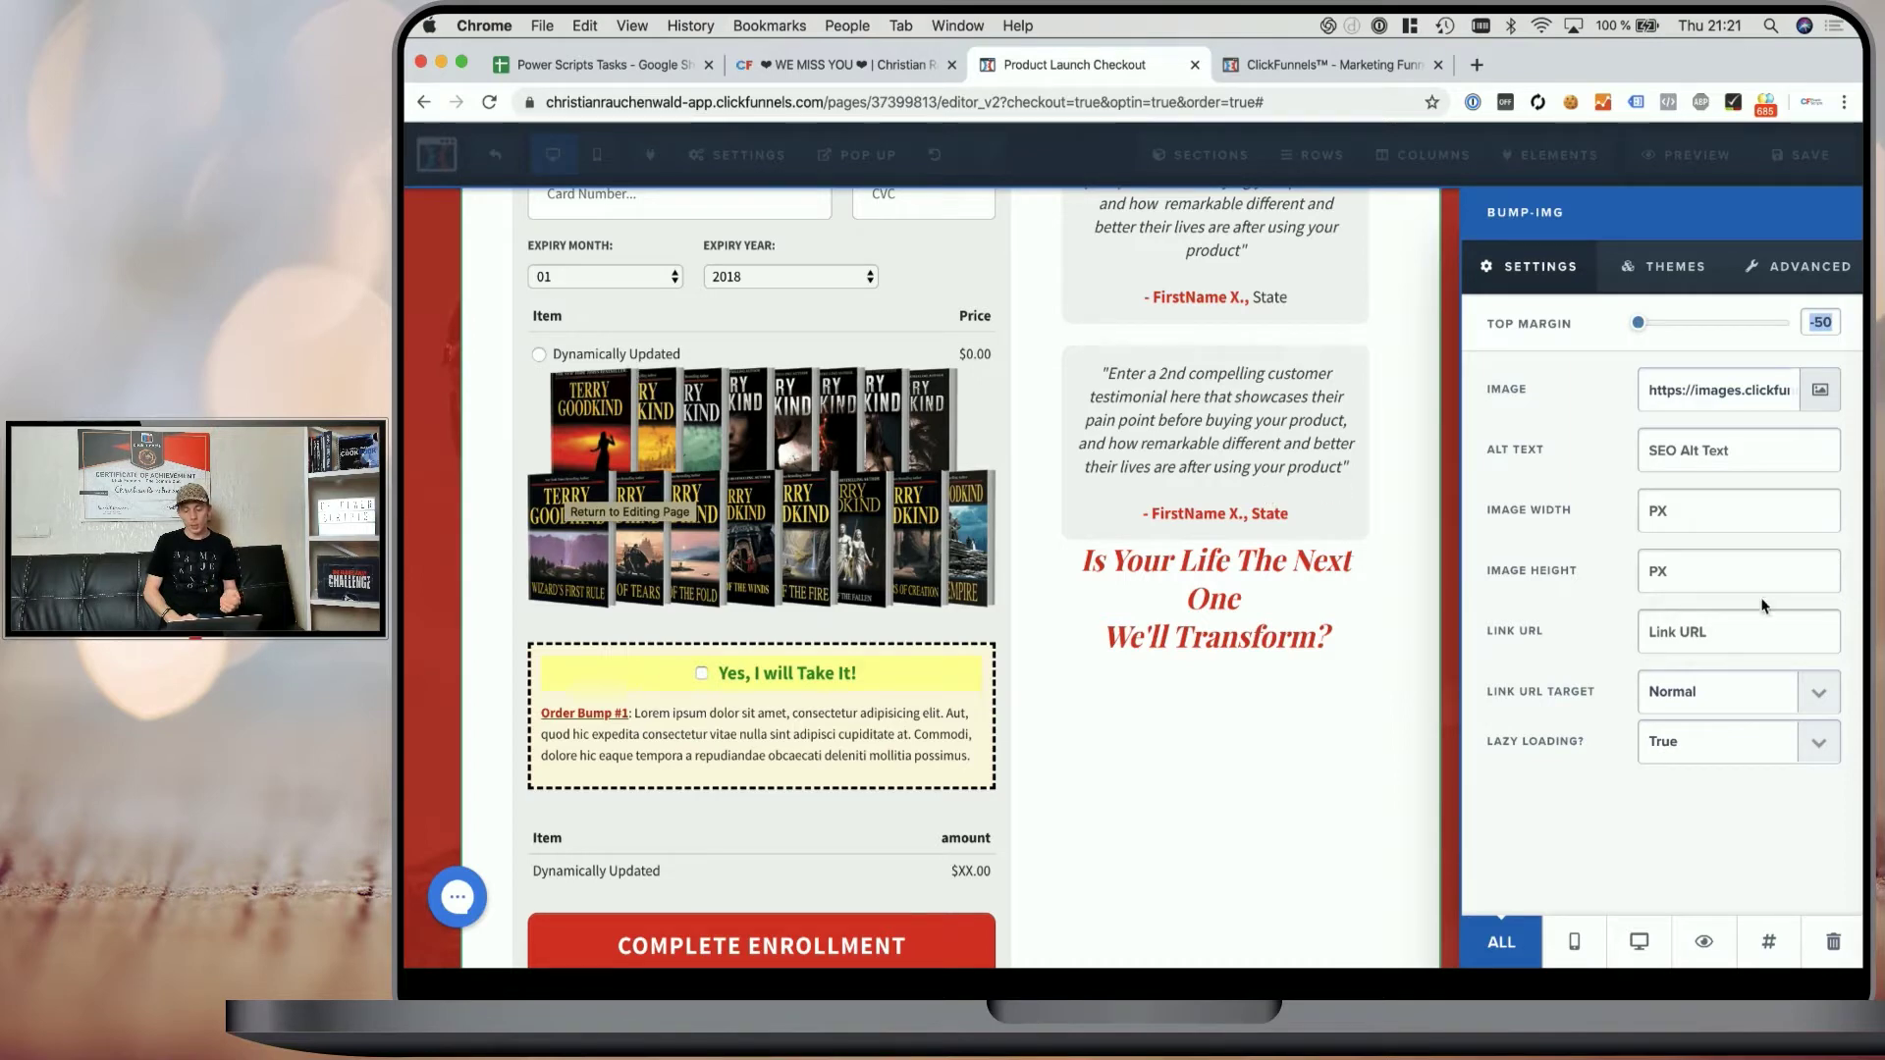
left_click(1798, 290)
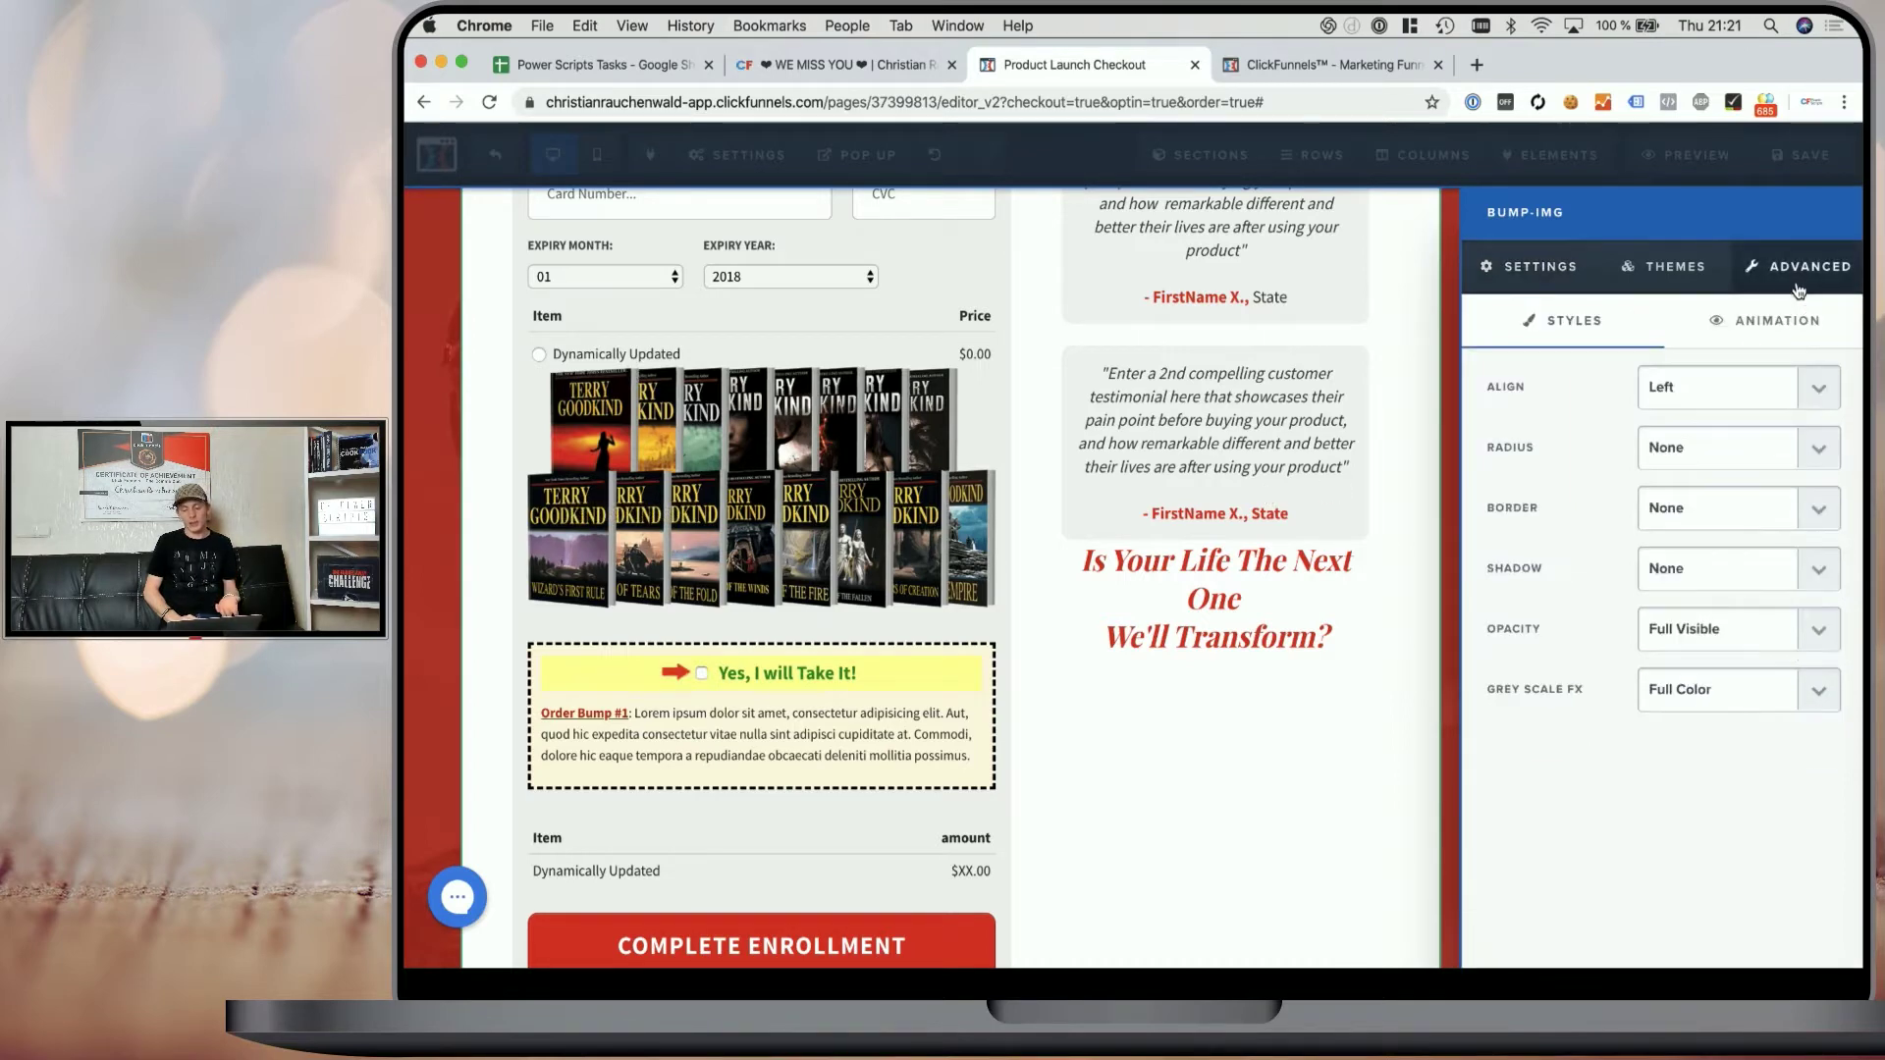
left_click(1685, 398)
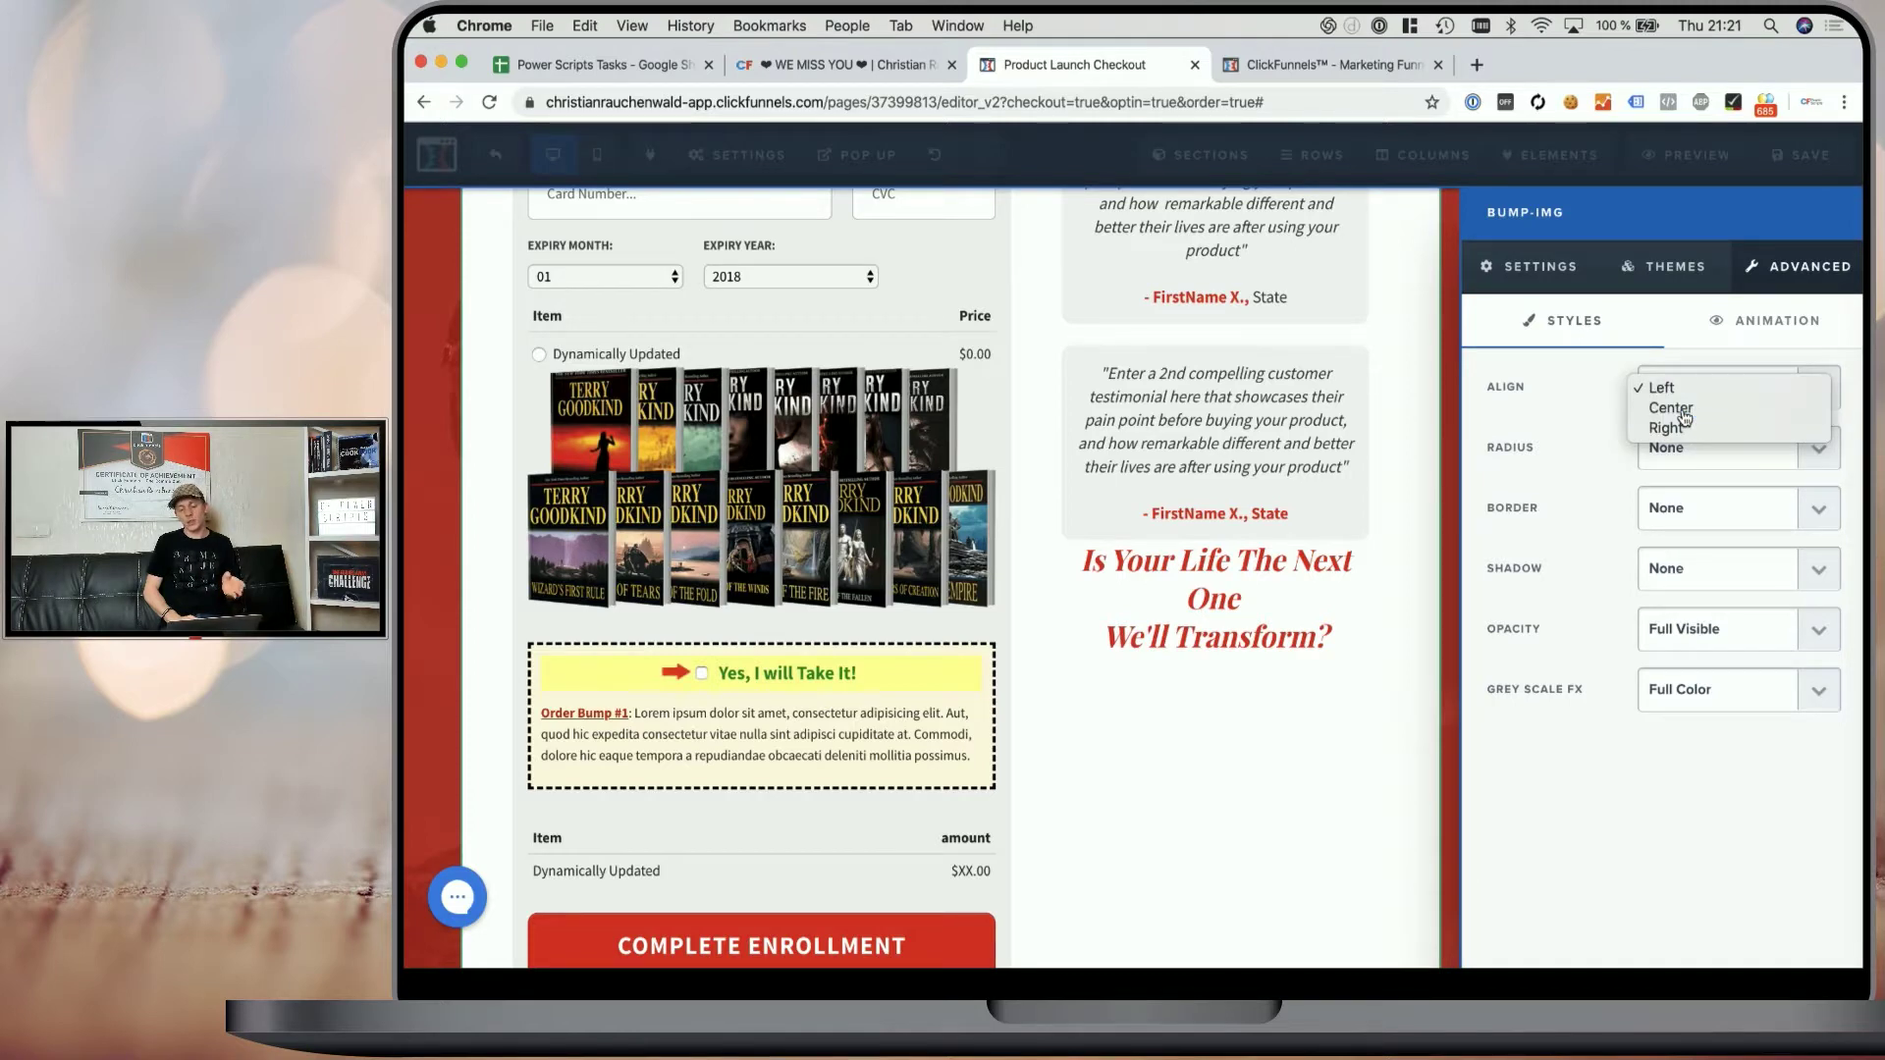
left_click(1681, 409)
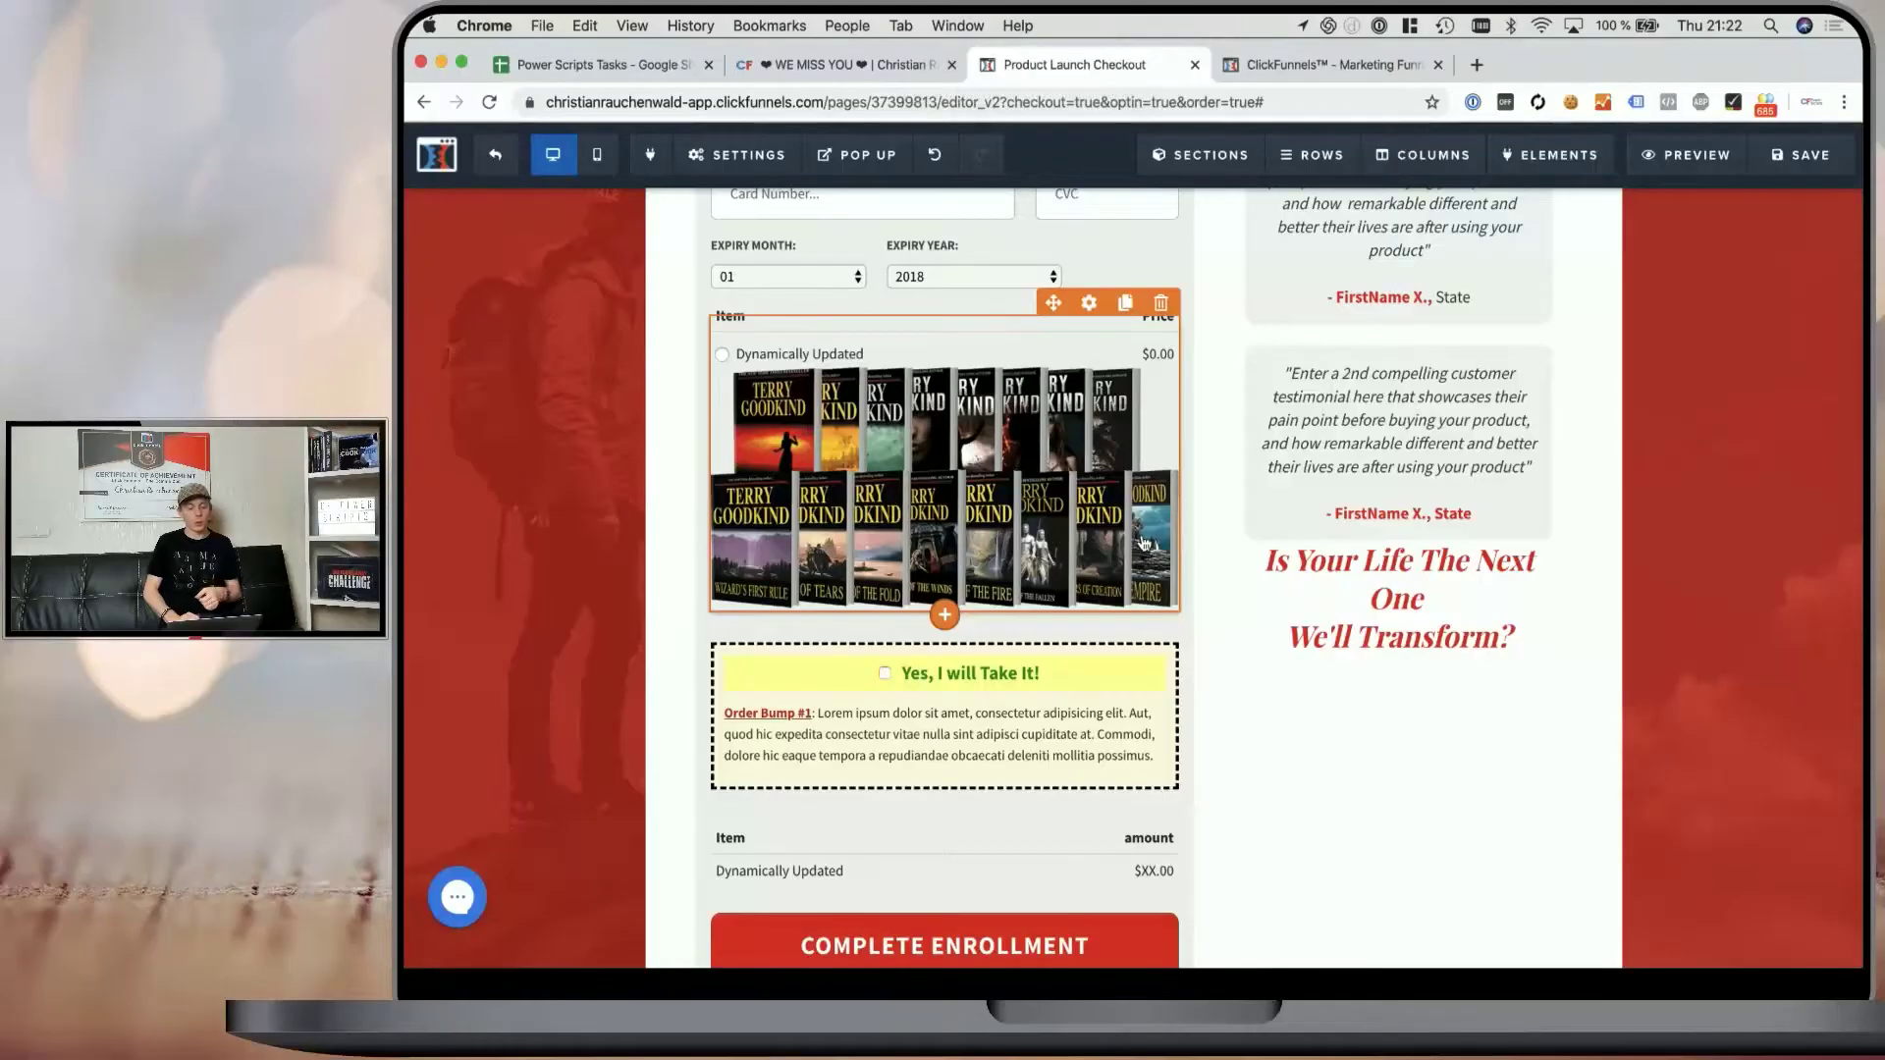
- Return to the Power Scripts site, start adding a script to the Order Form step, and choose CF Pretty Bump using a keyword filter
left_click(903, 67)
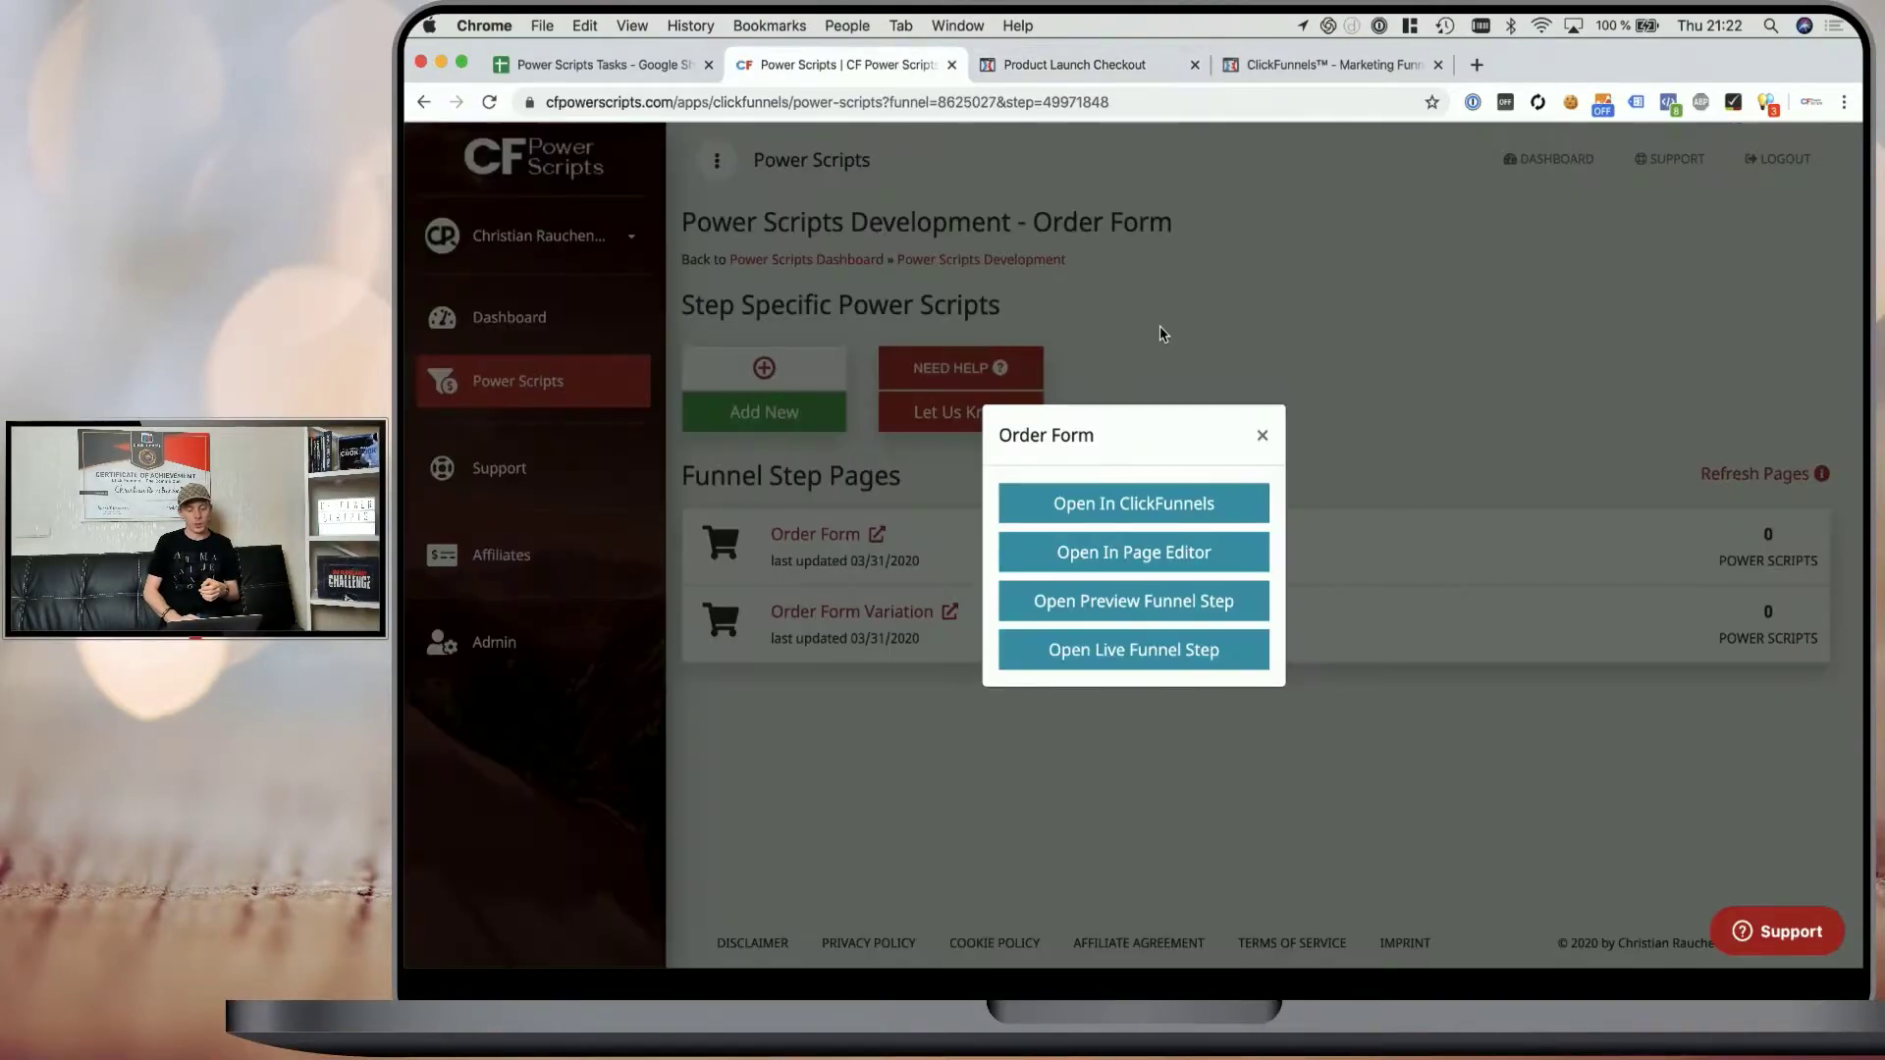
left_click(1160, 330)
left_click(829, 411)
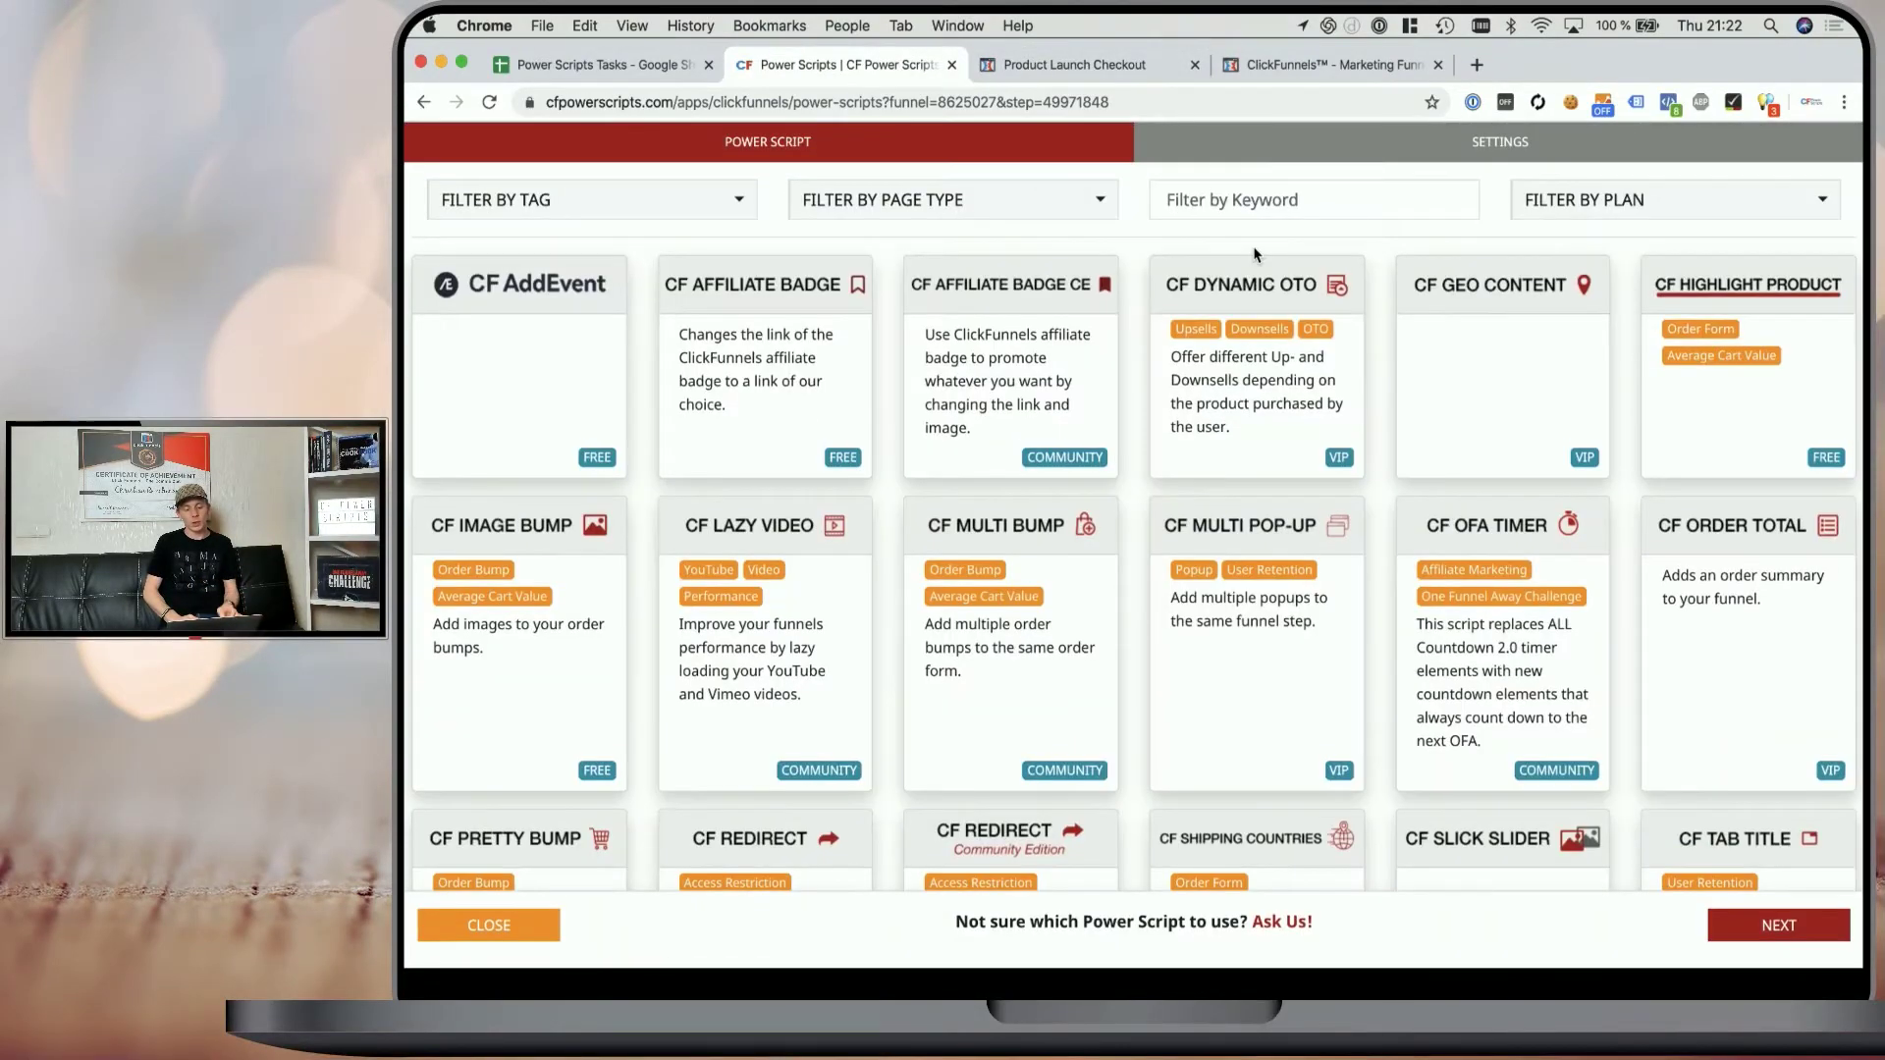
left_click(1269, 207)
type("pre")
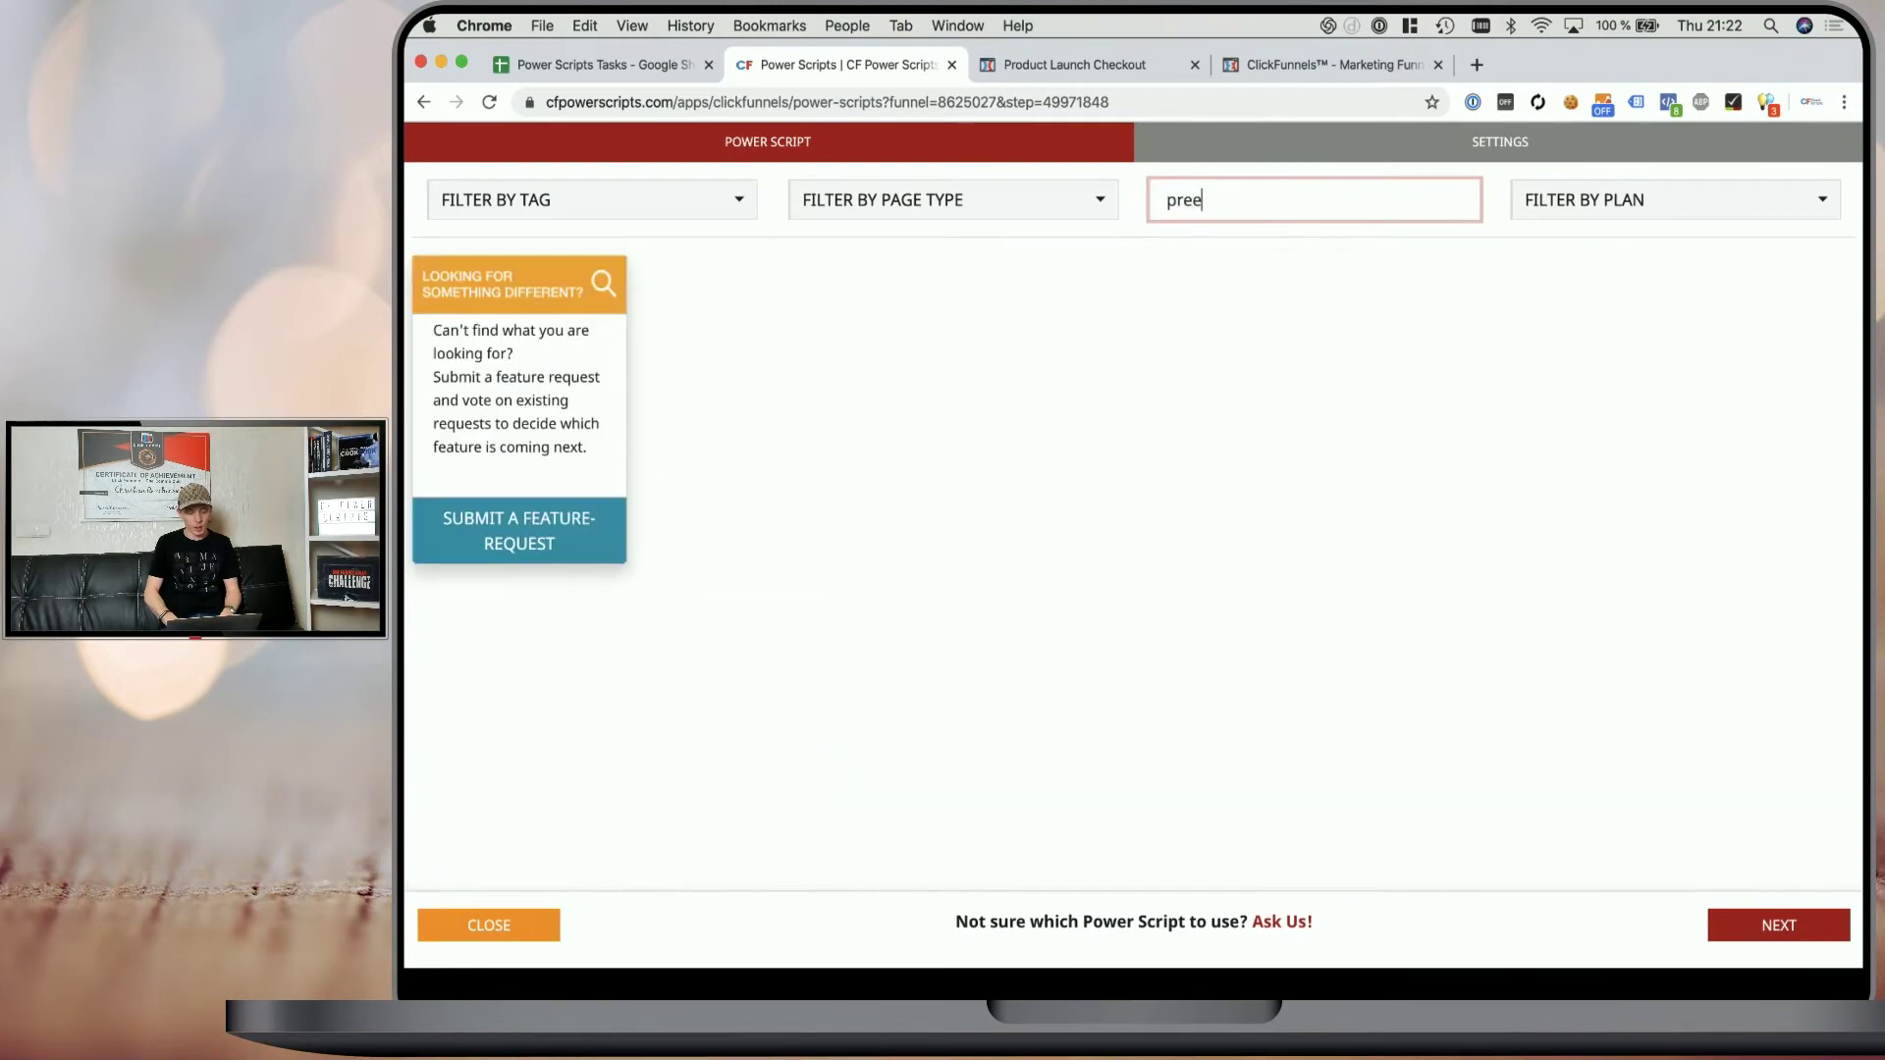
left_click(551, 403)
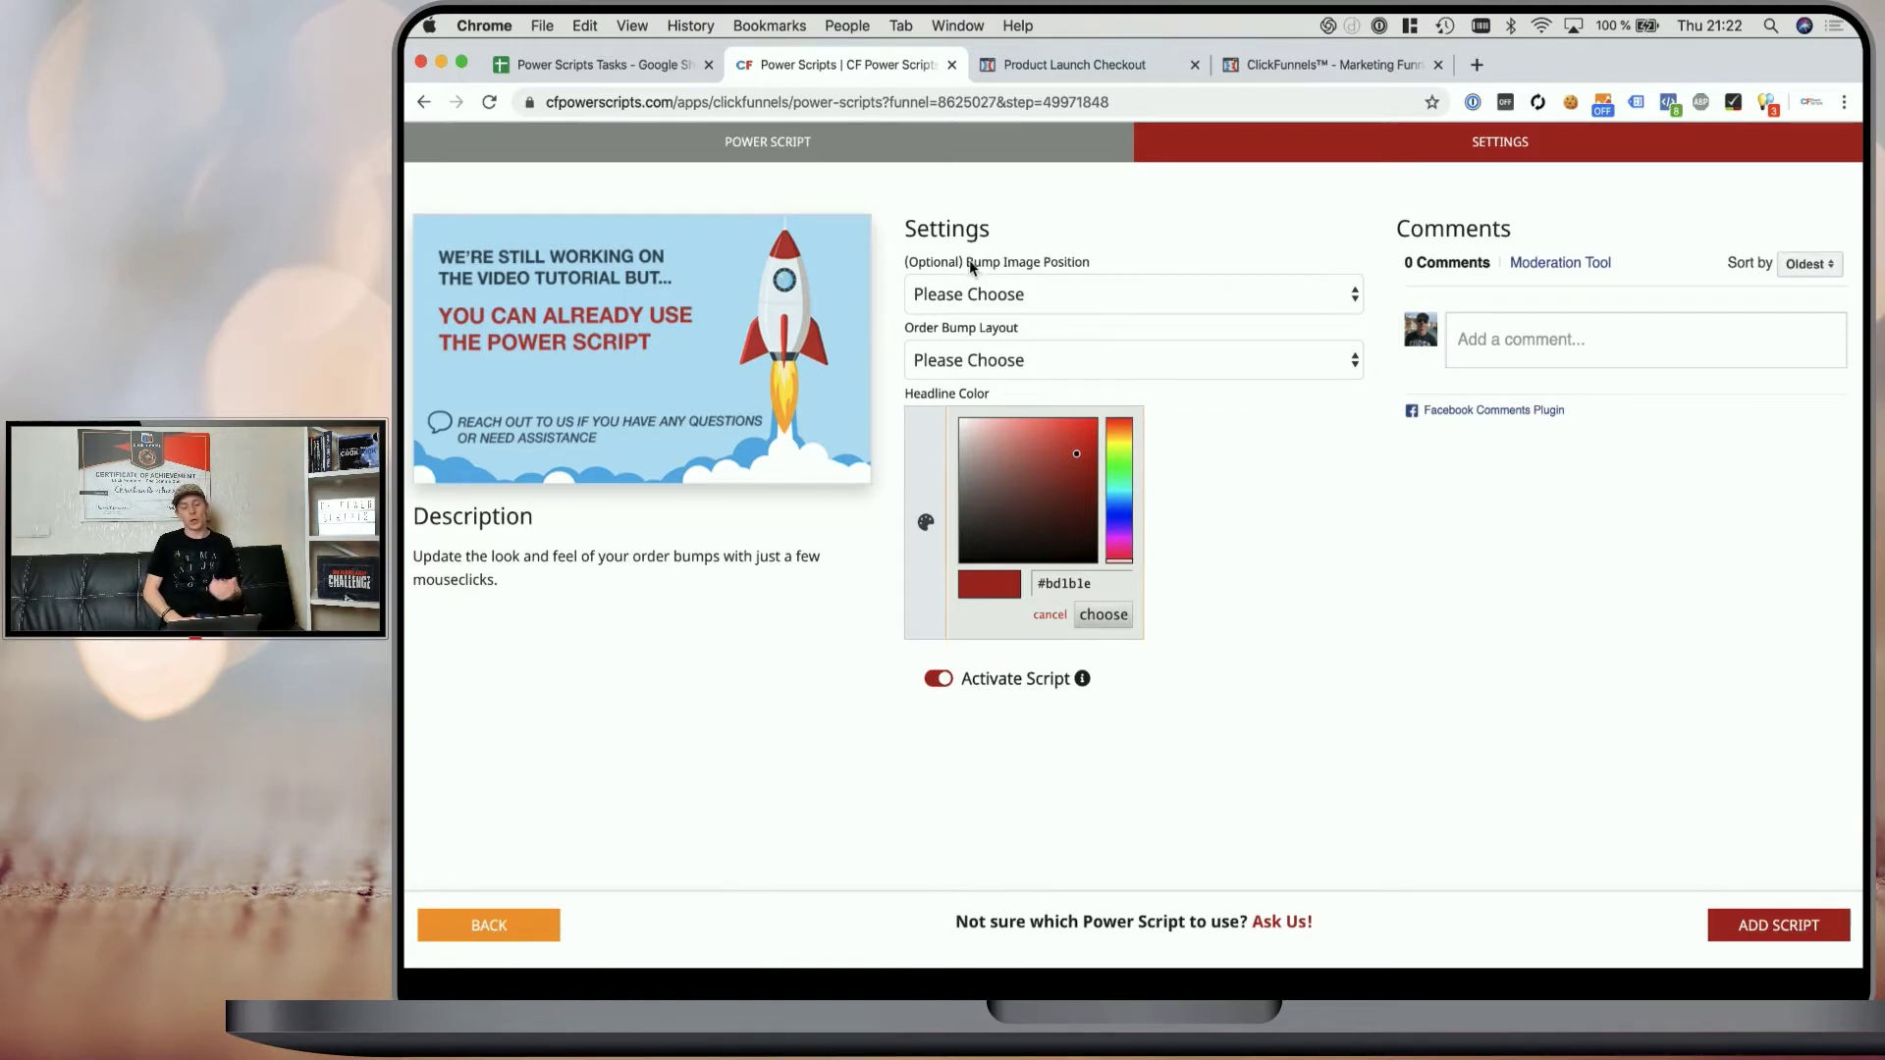
- Set the bump image position to Top and the order bump layout to Vertical, and add the script
left_click(1086, 295)
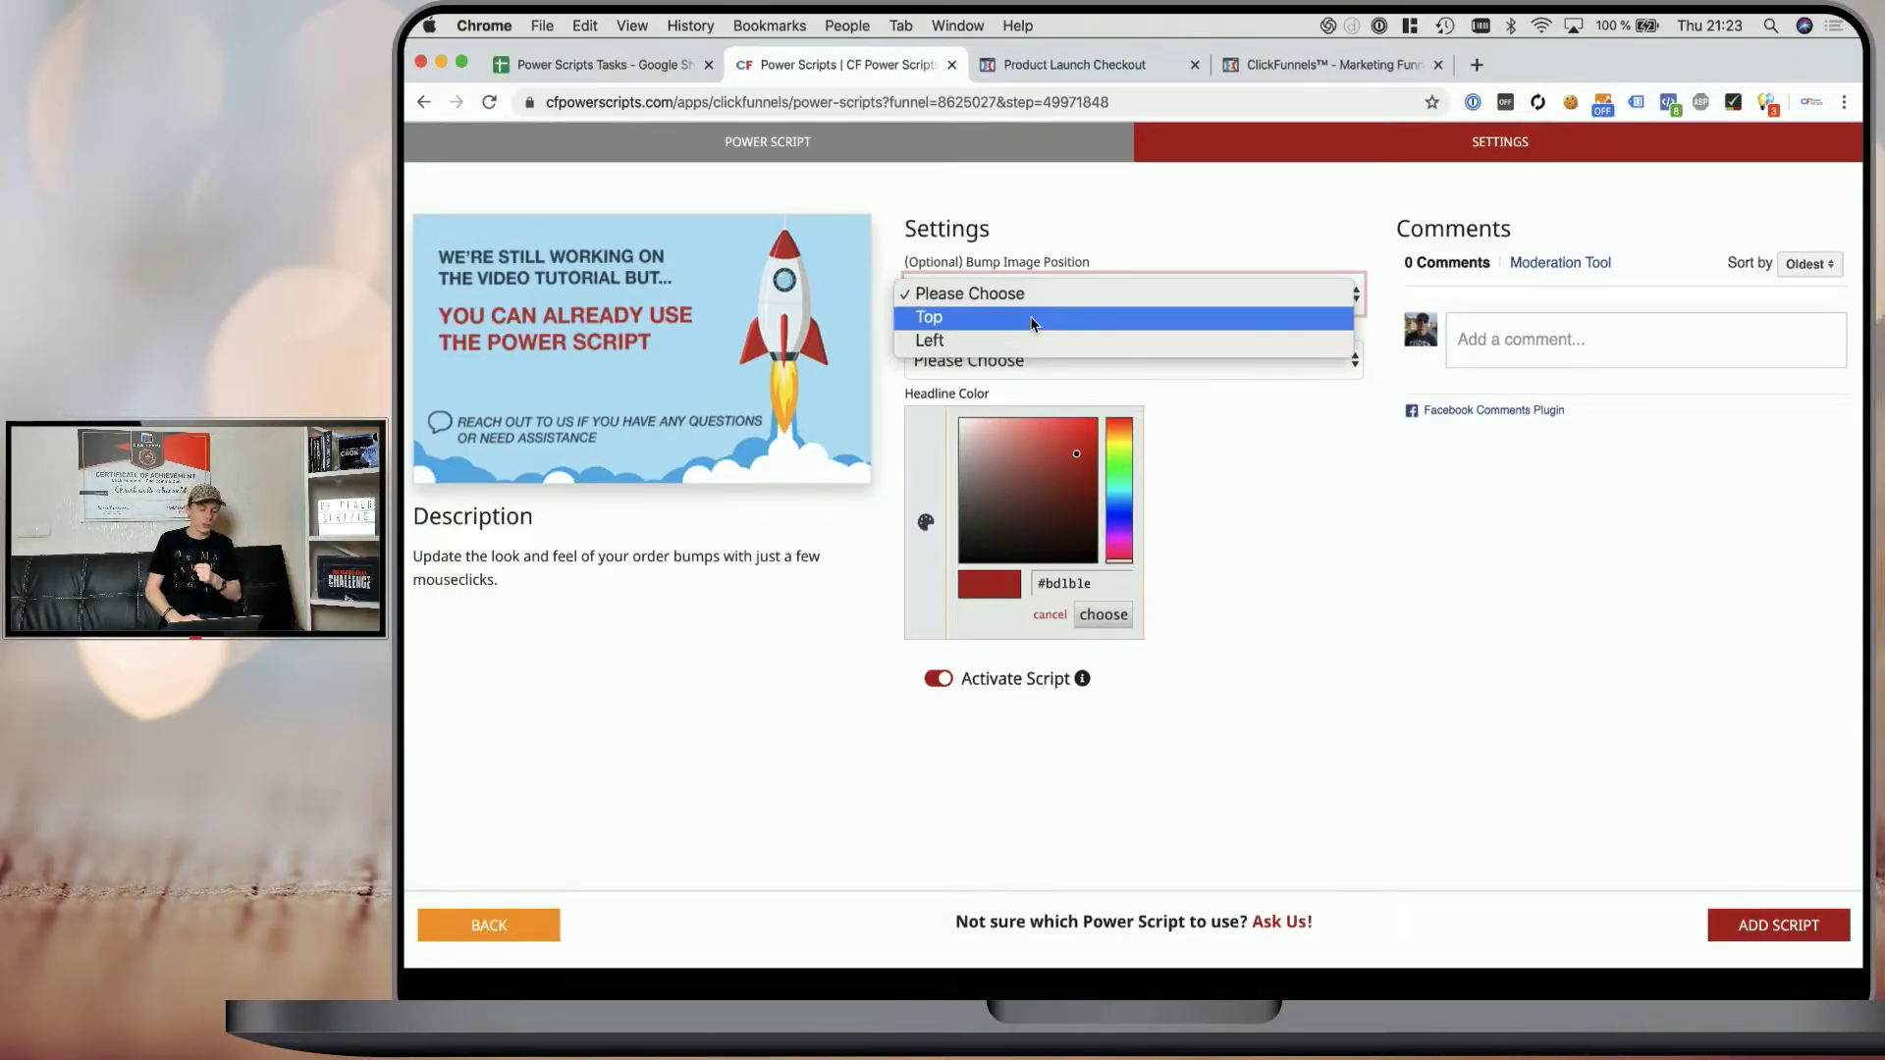
left_click(1017, 317)
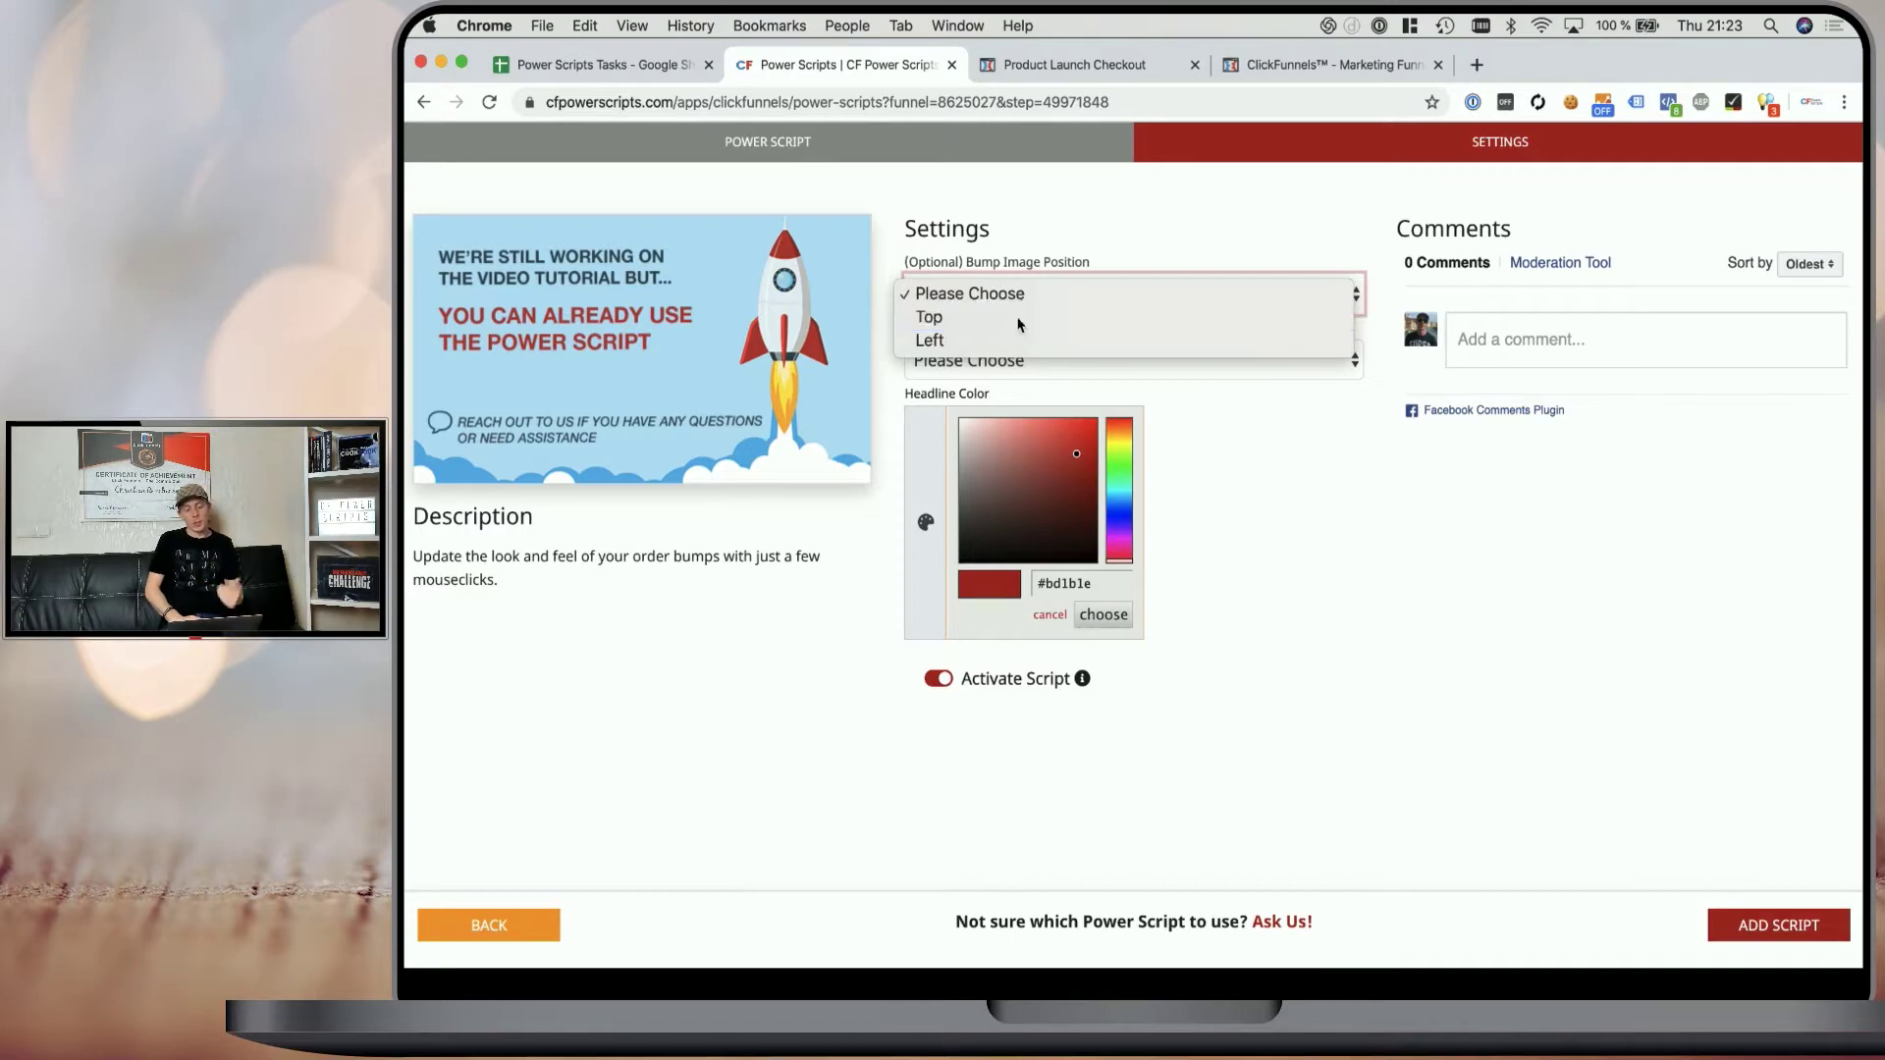
left_click(1039, 370)
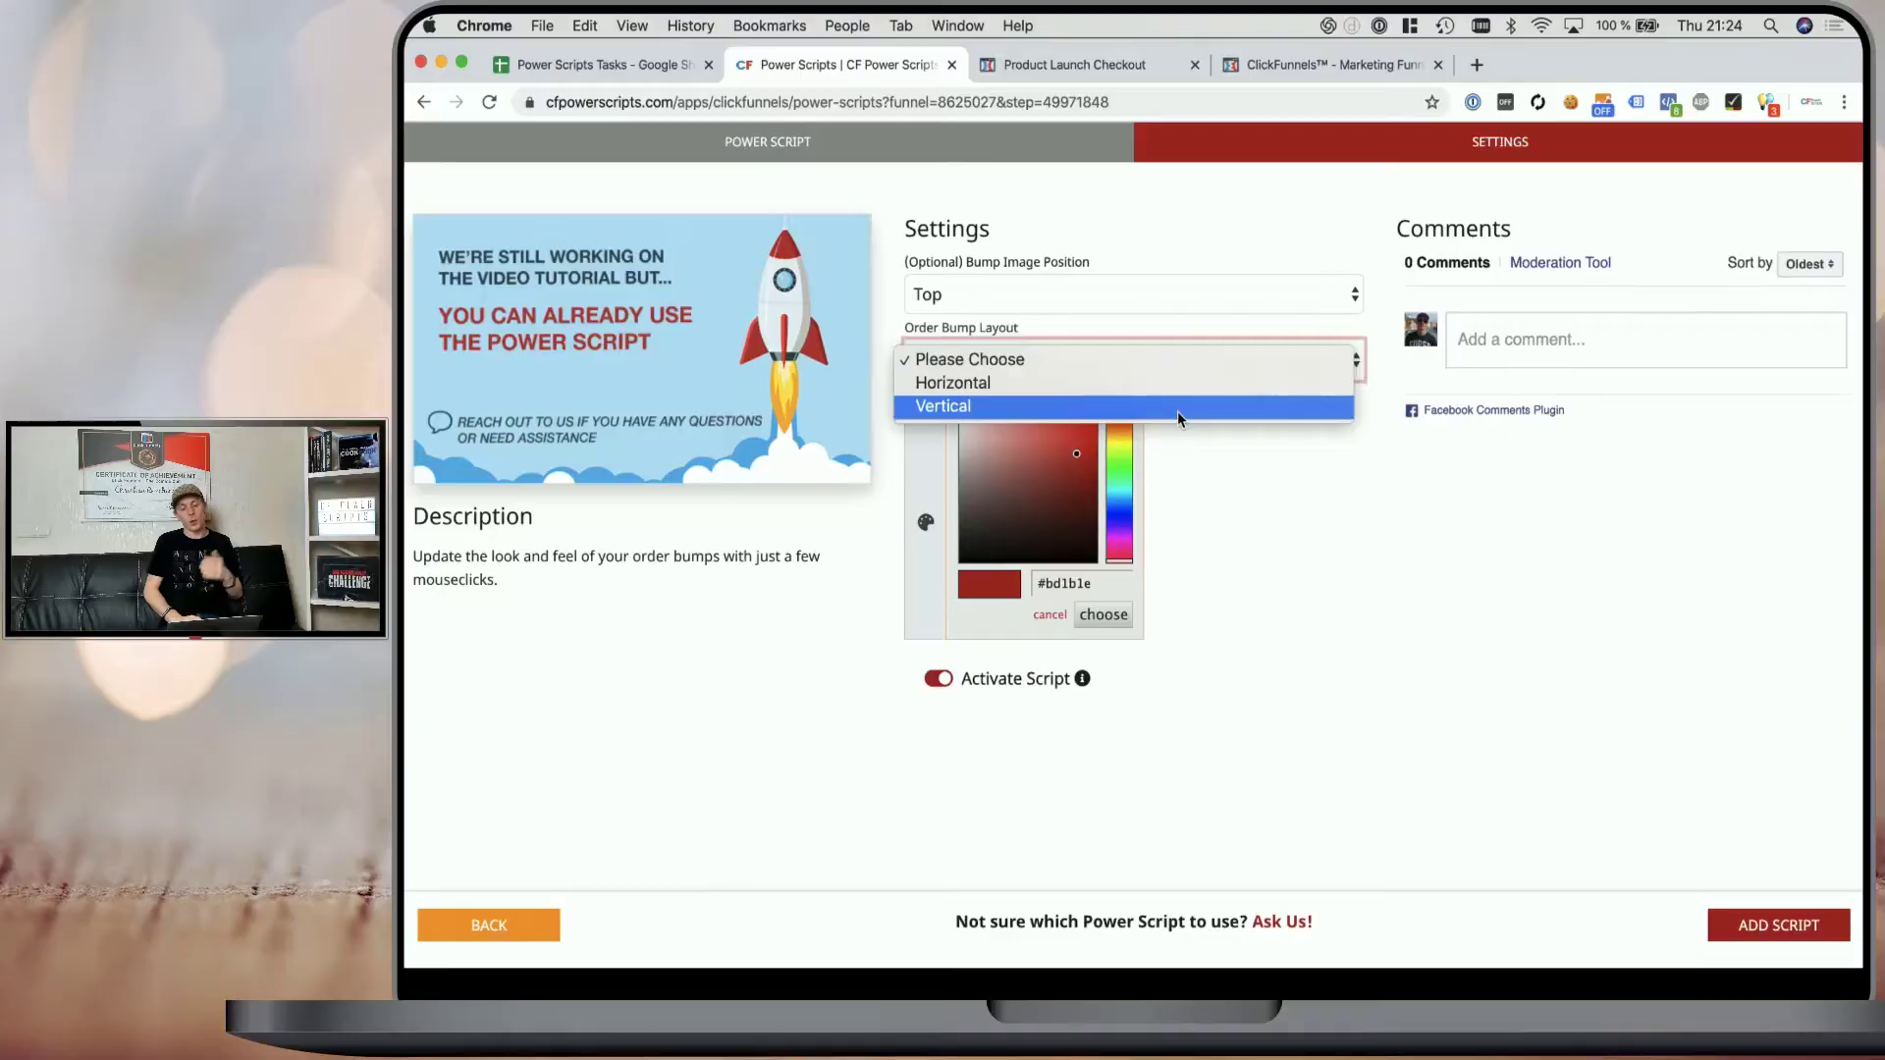
left_click(1177, 410)
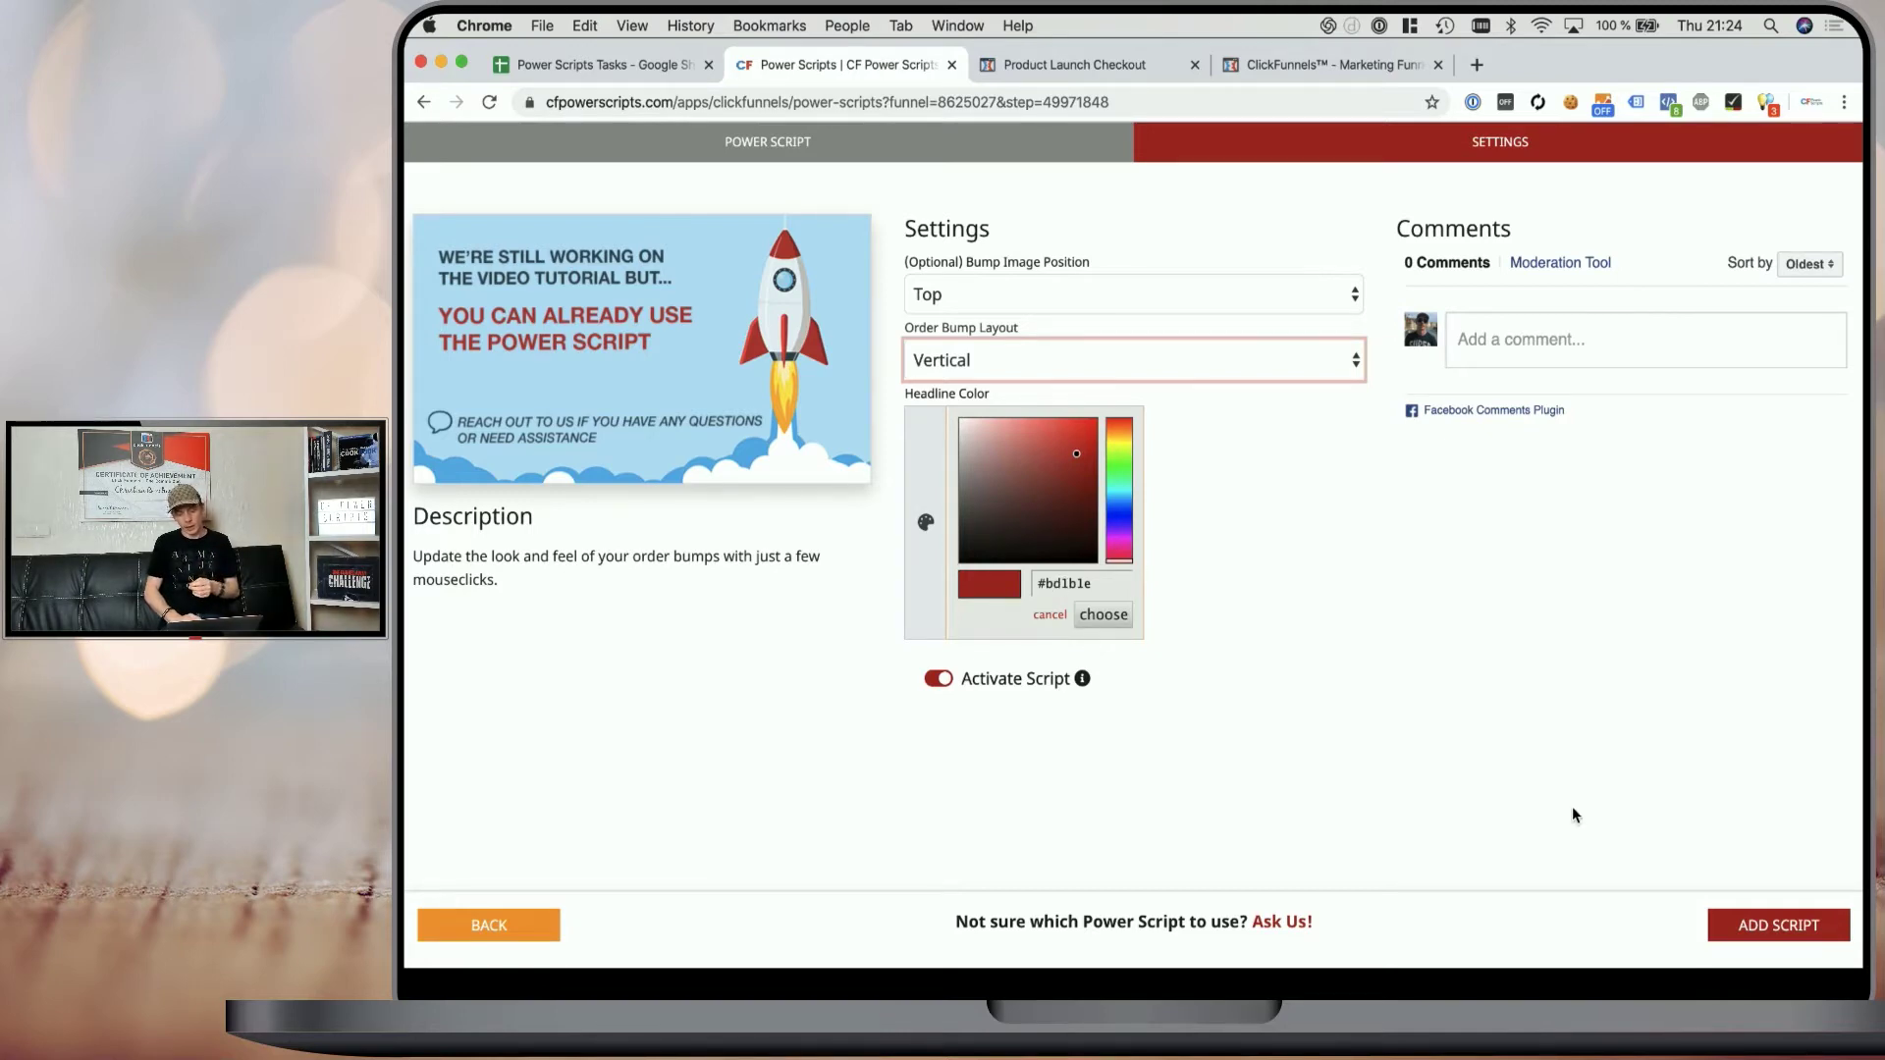
left_click(1767, 923)
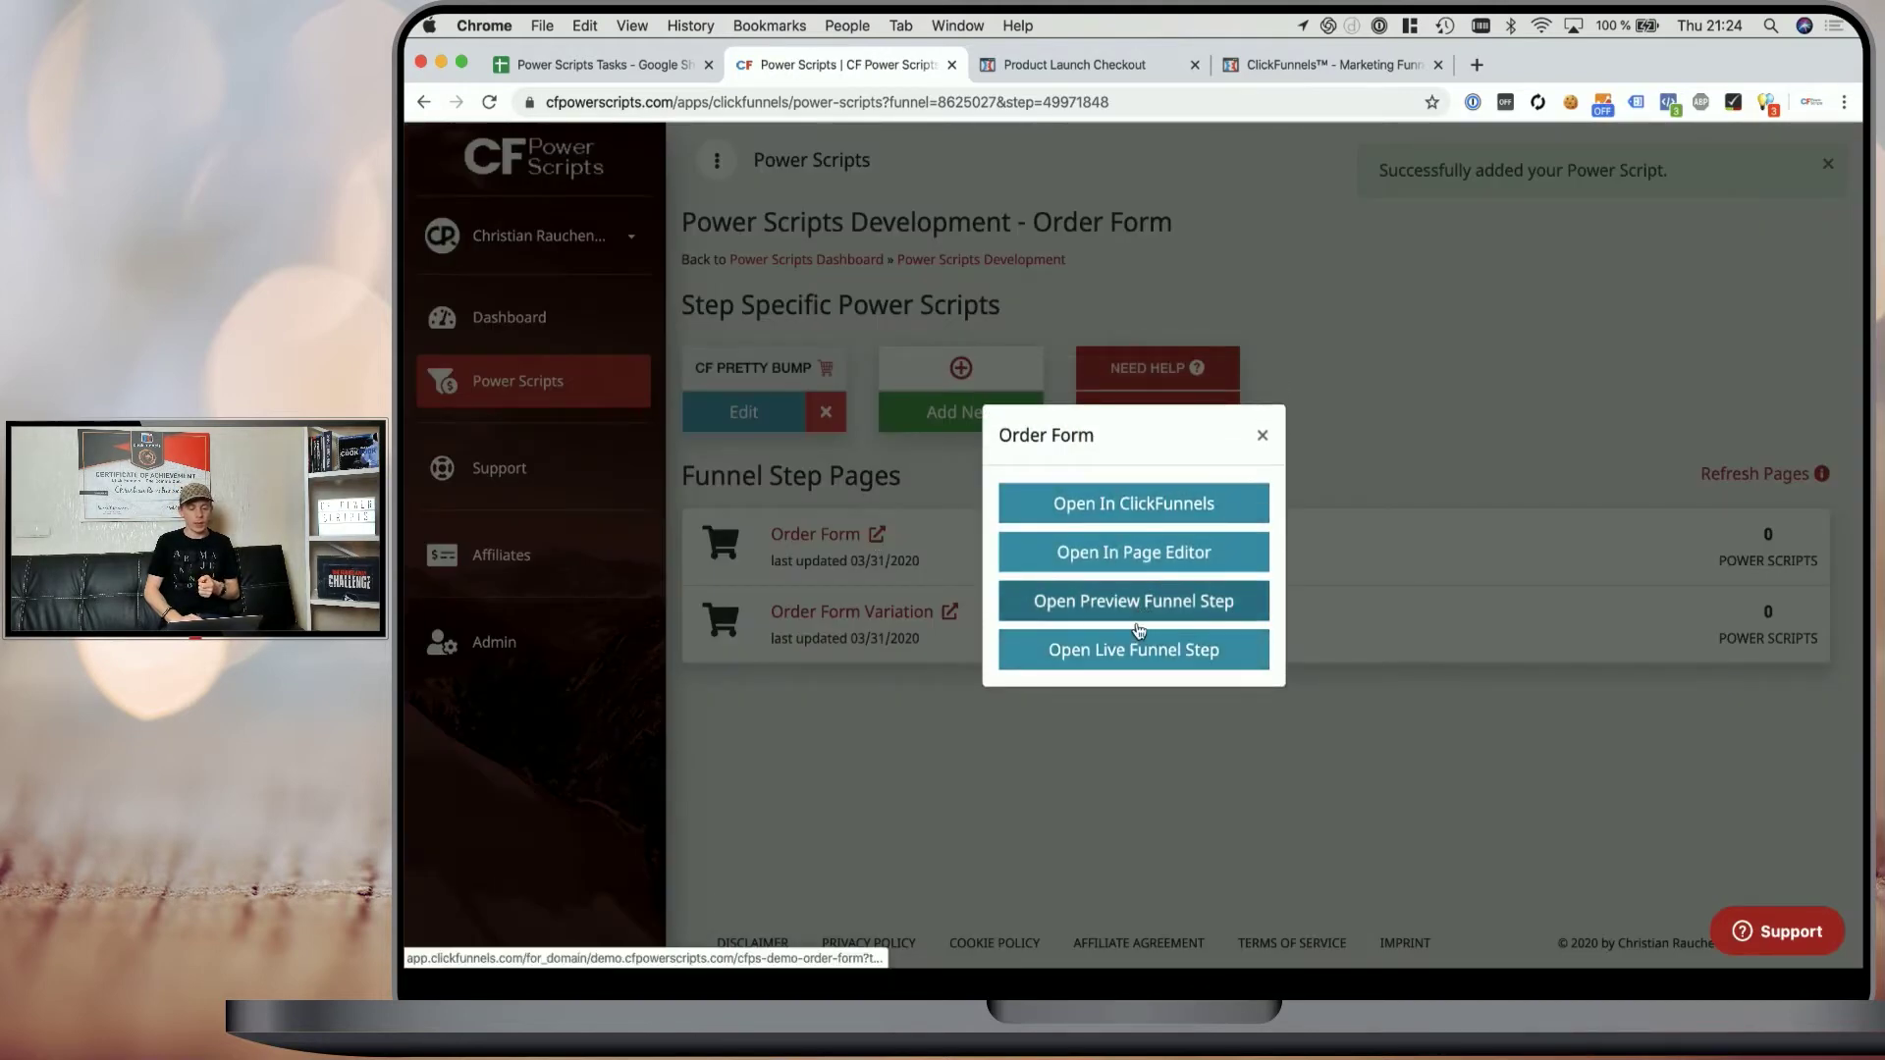
- Open the Order Form's preview funnel step and examine the restyled order bump, its image and its headline
left_click(1134, 601)
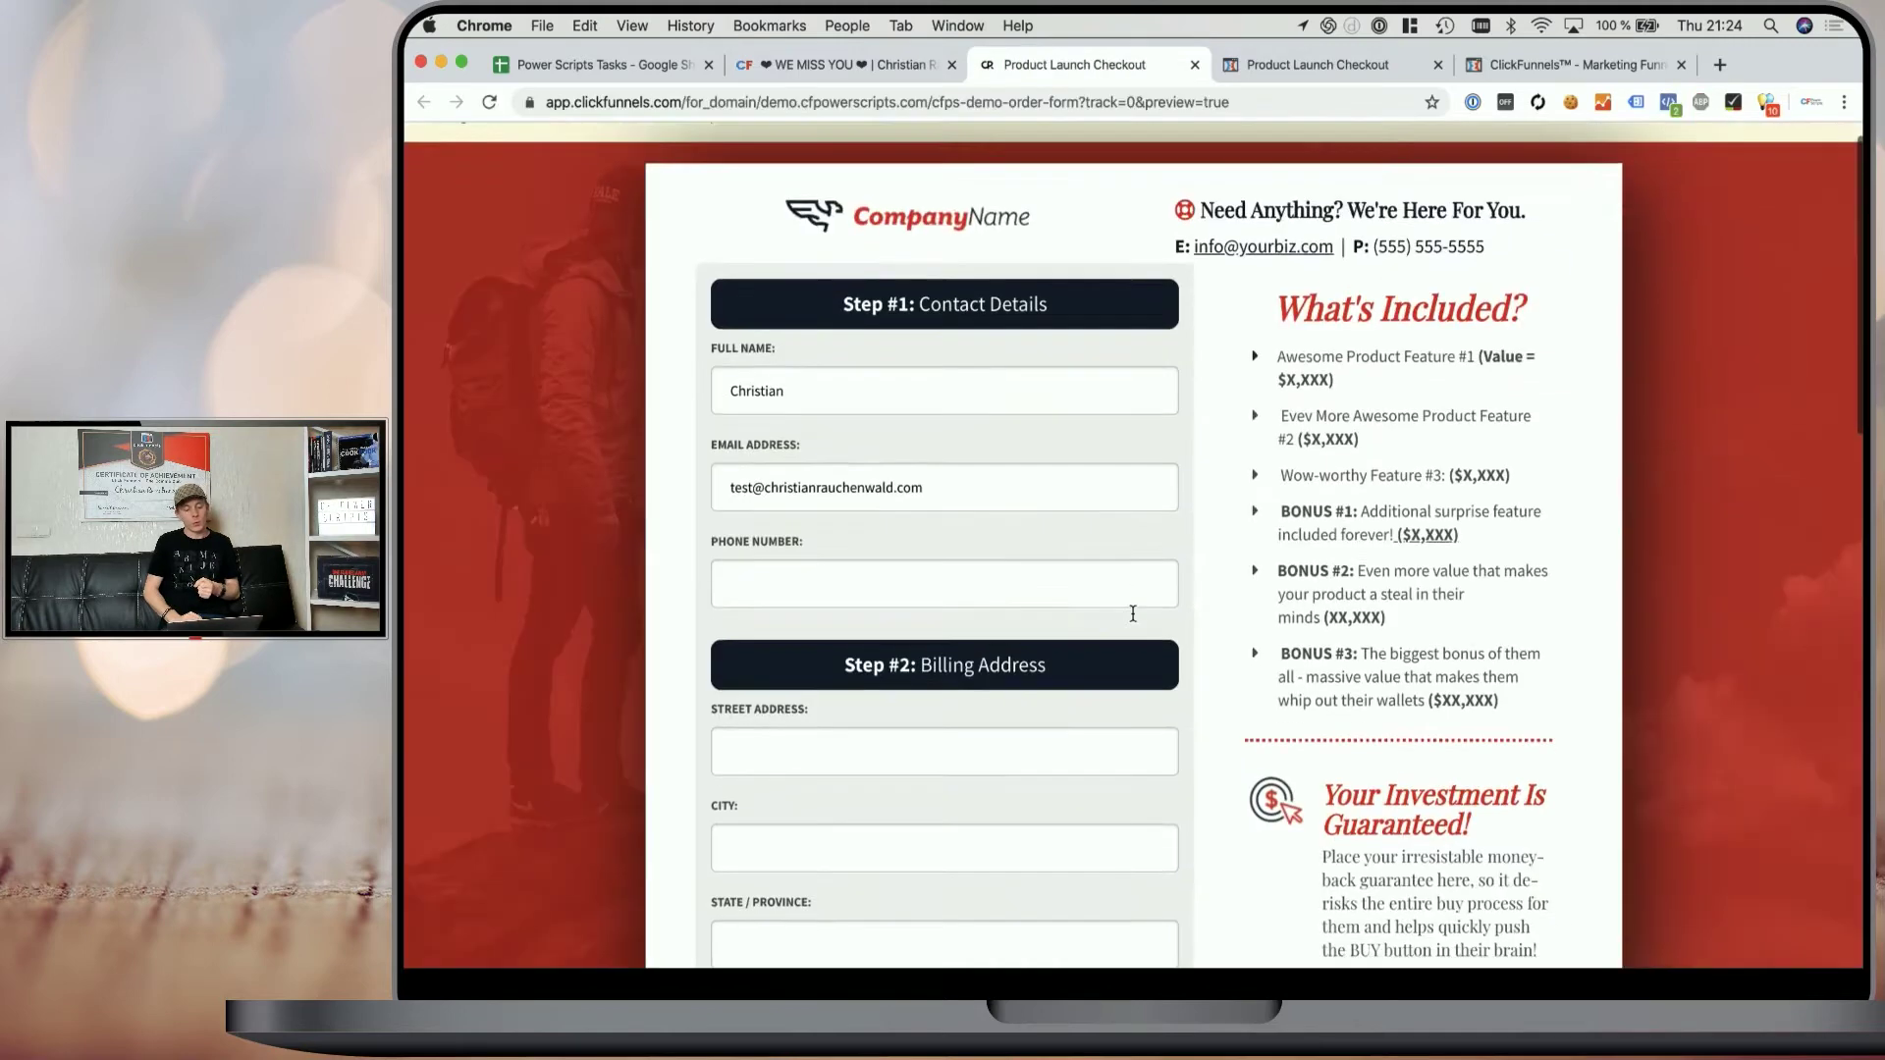
scroll(1133, 613, "down", 3)
scroll(1133, 614, "down", 8)
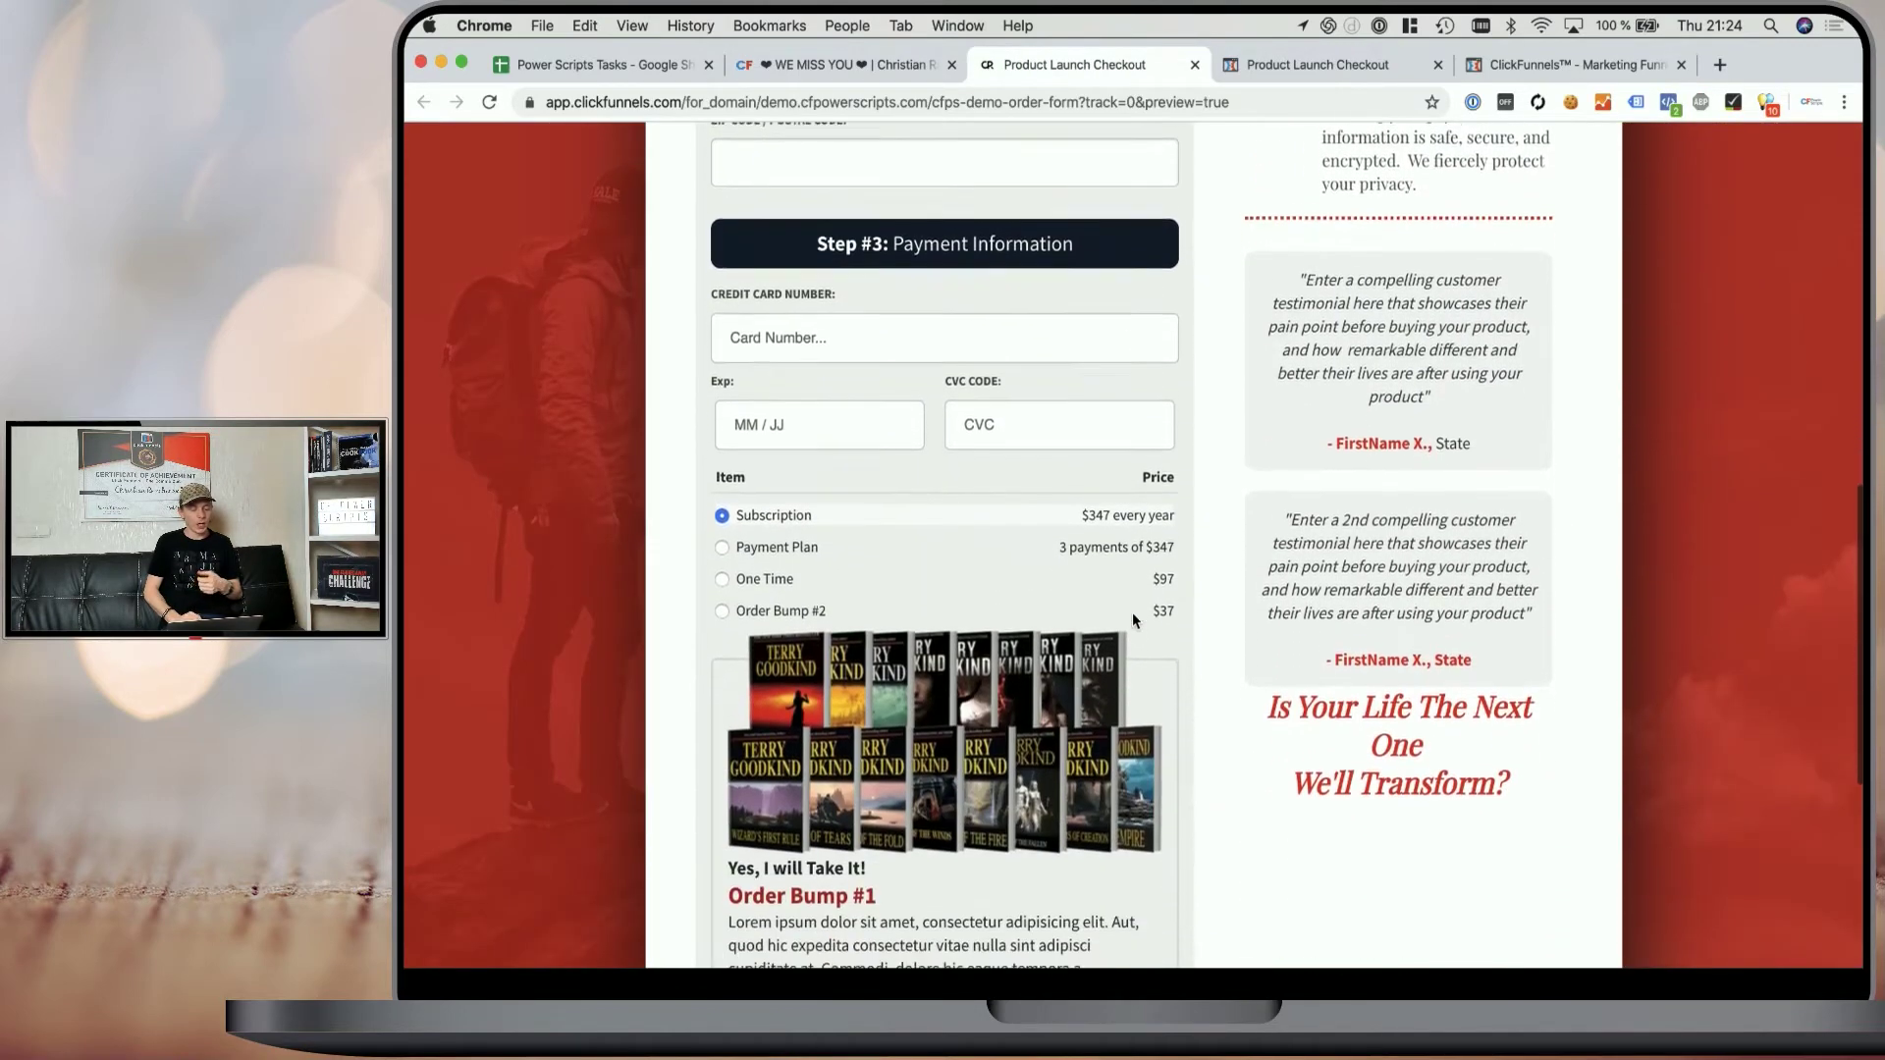
scroll(1133, 613, "down", 5)
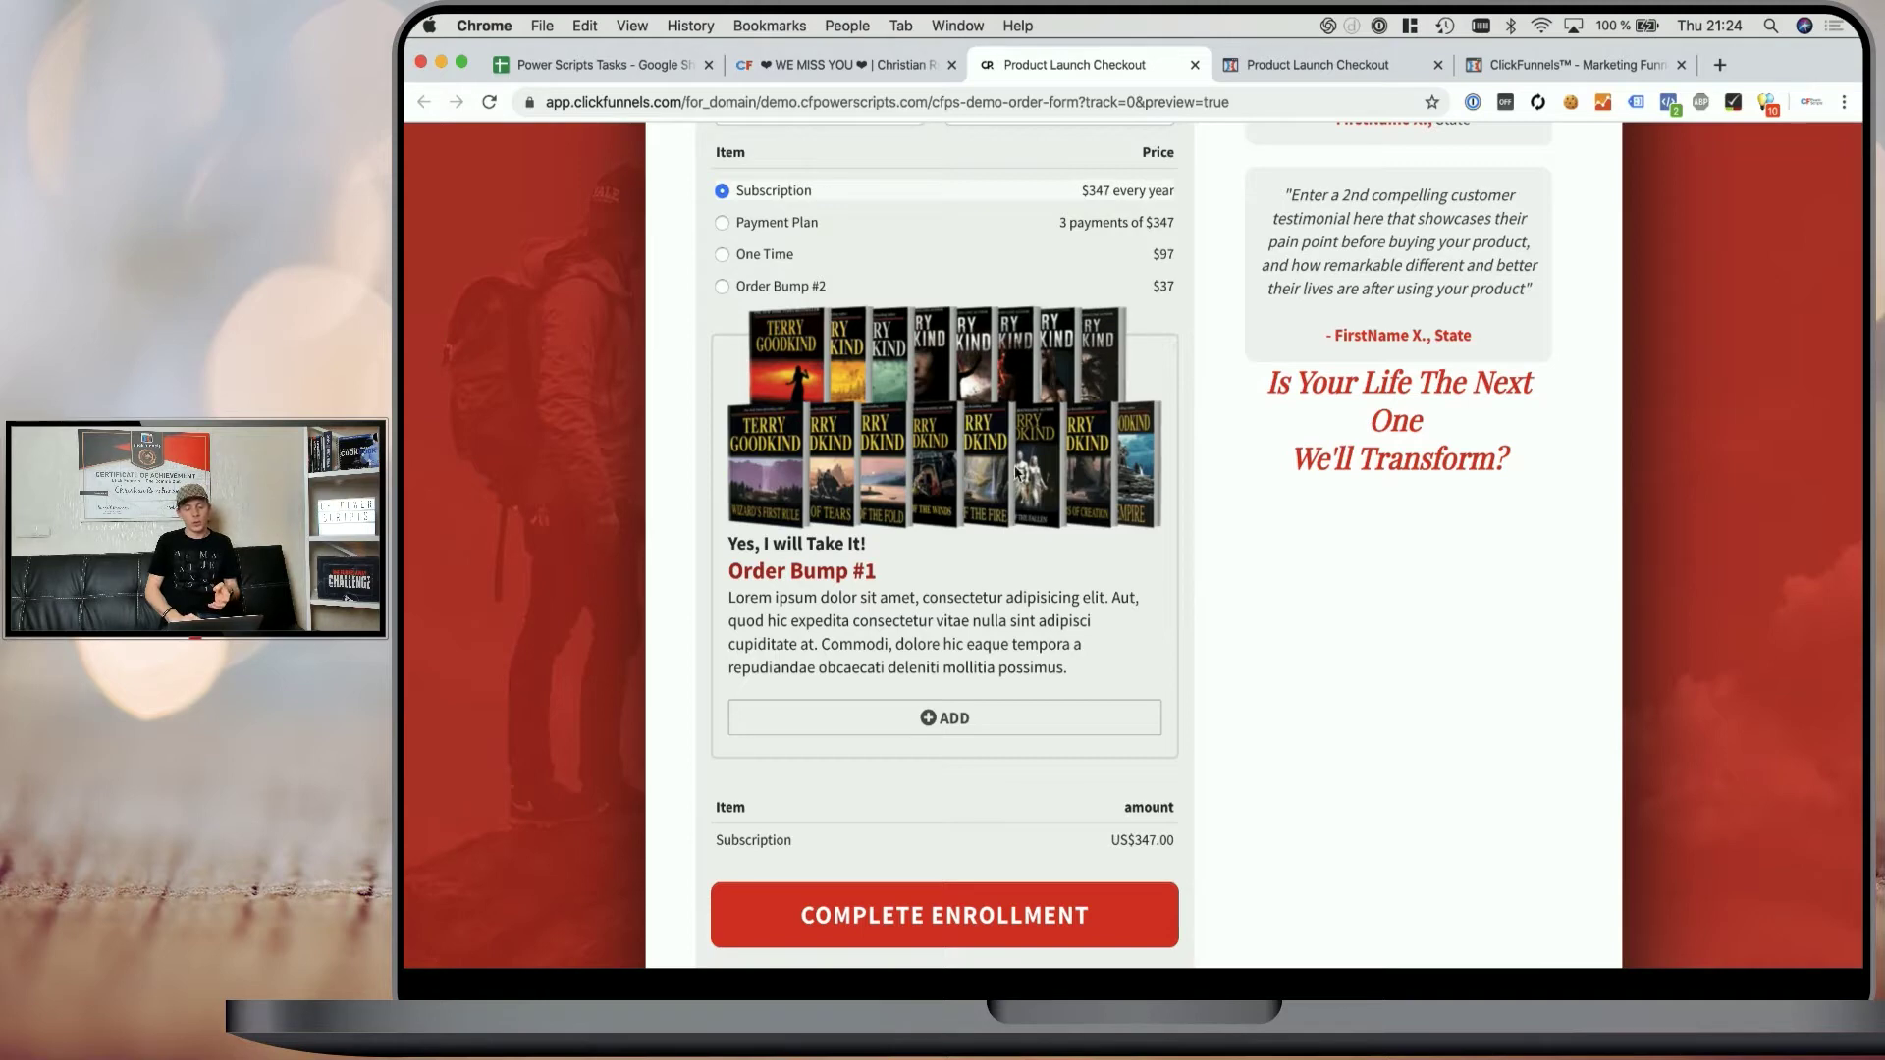
left_click_drag(880, 573, 808, 572)
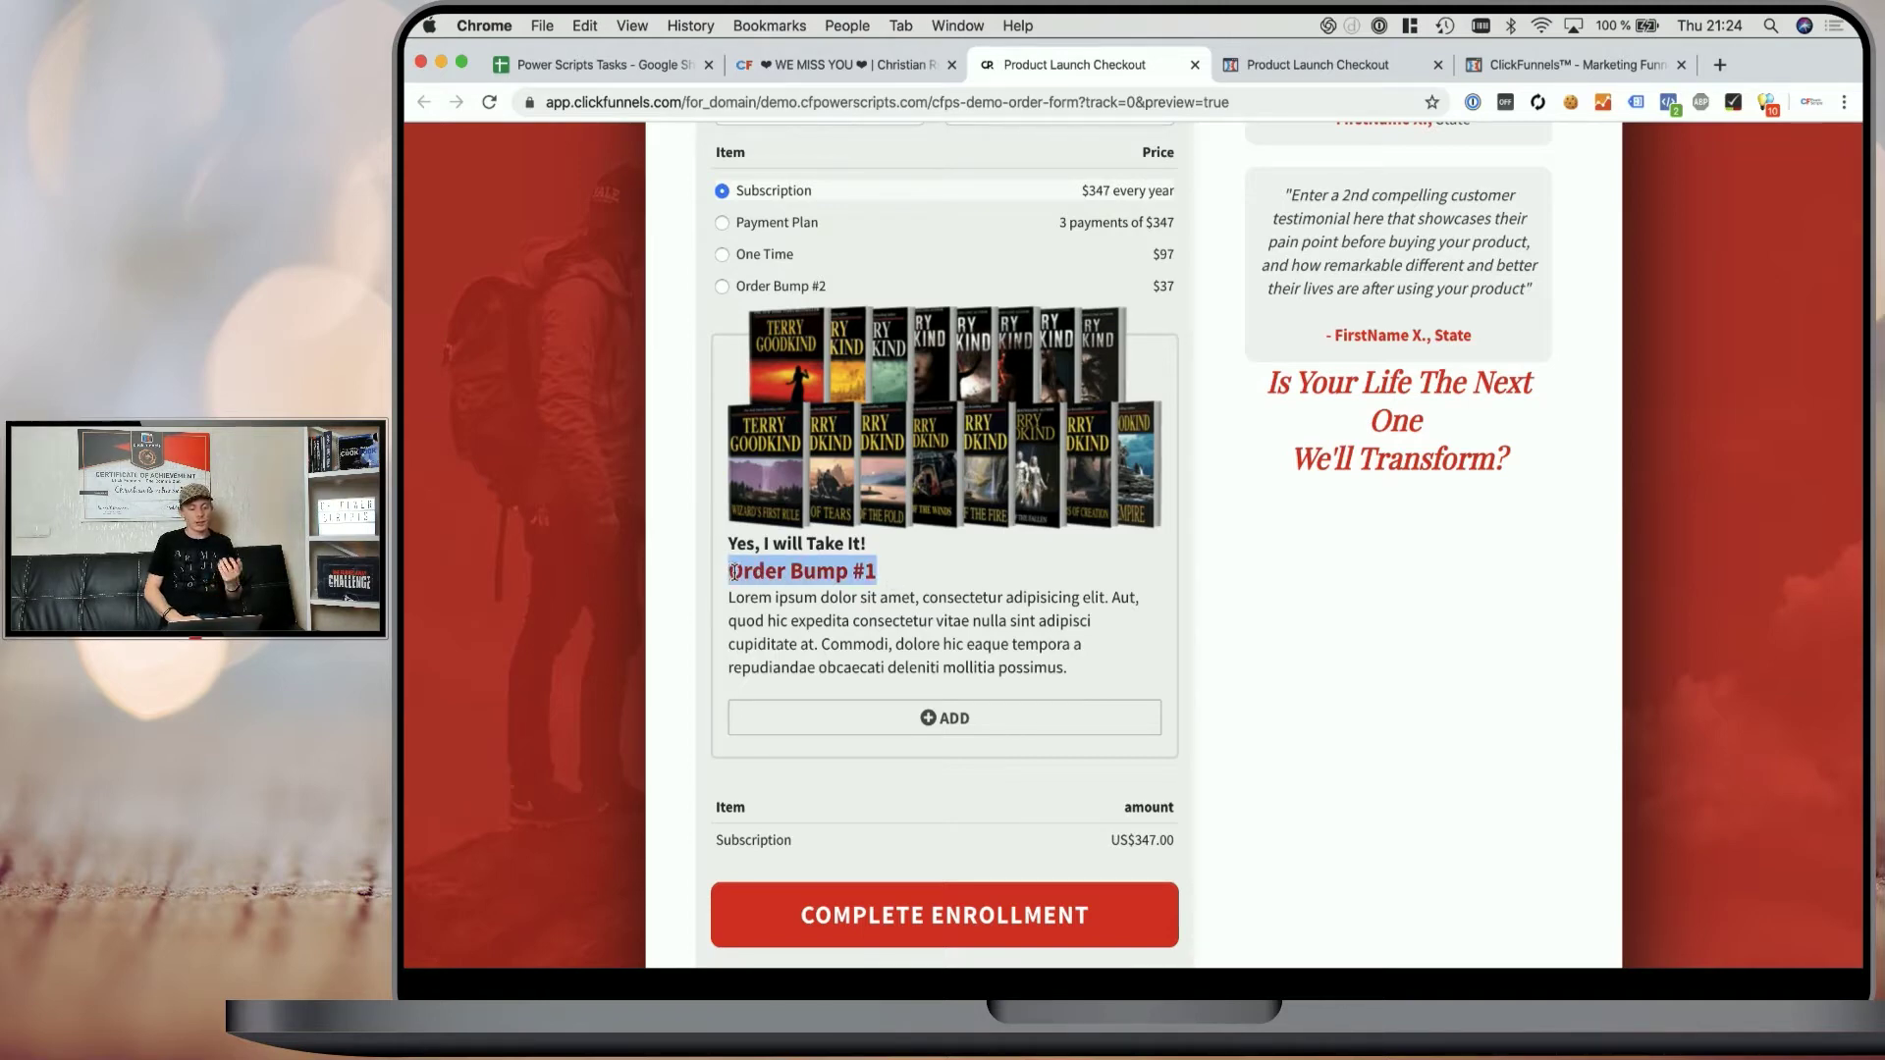
- Test the order bump's button in the preview by adding the bump to the order and removing it again
left_click(881, 728)
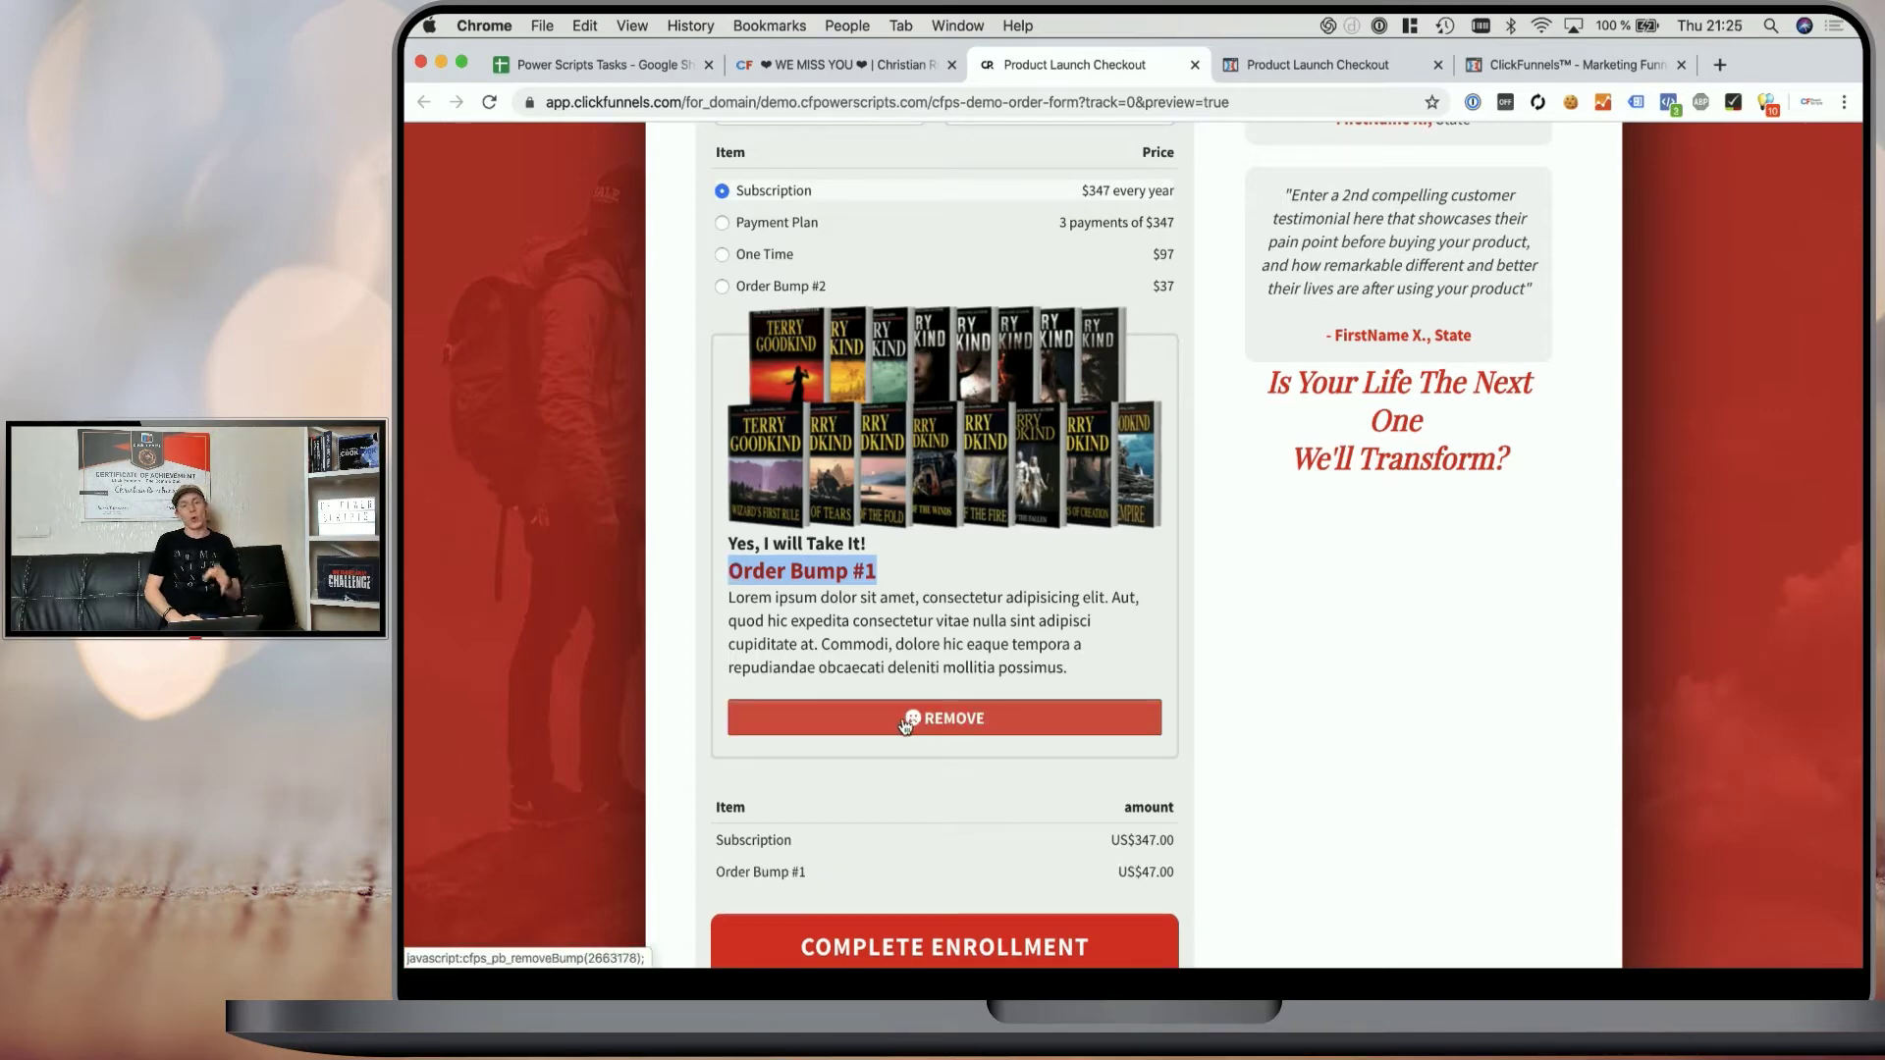
left_click(895, 728)
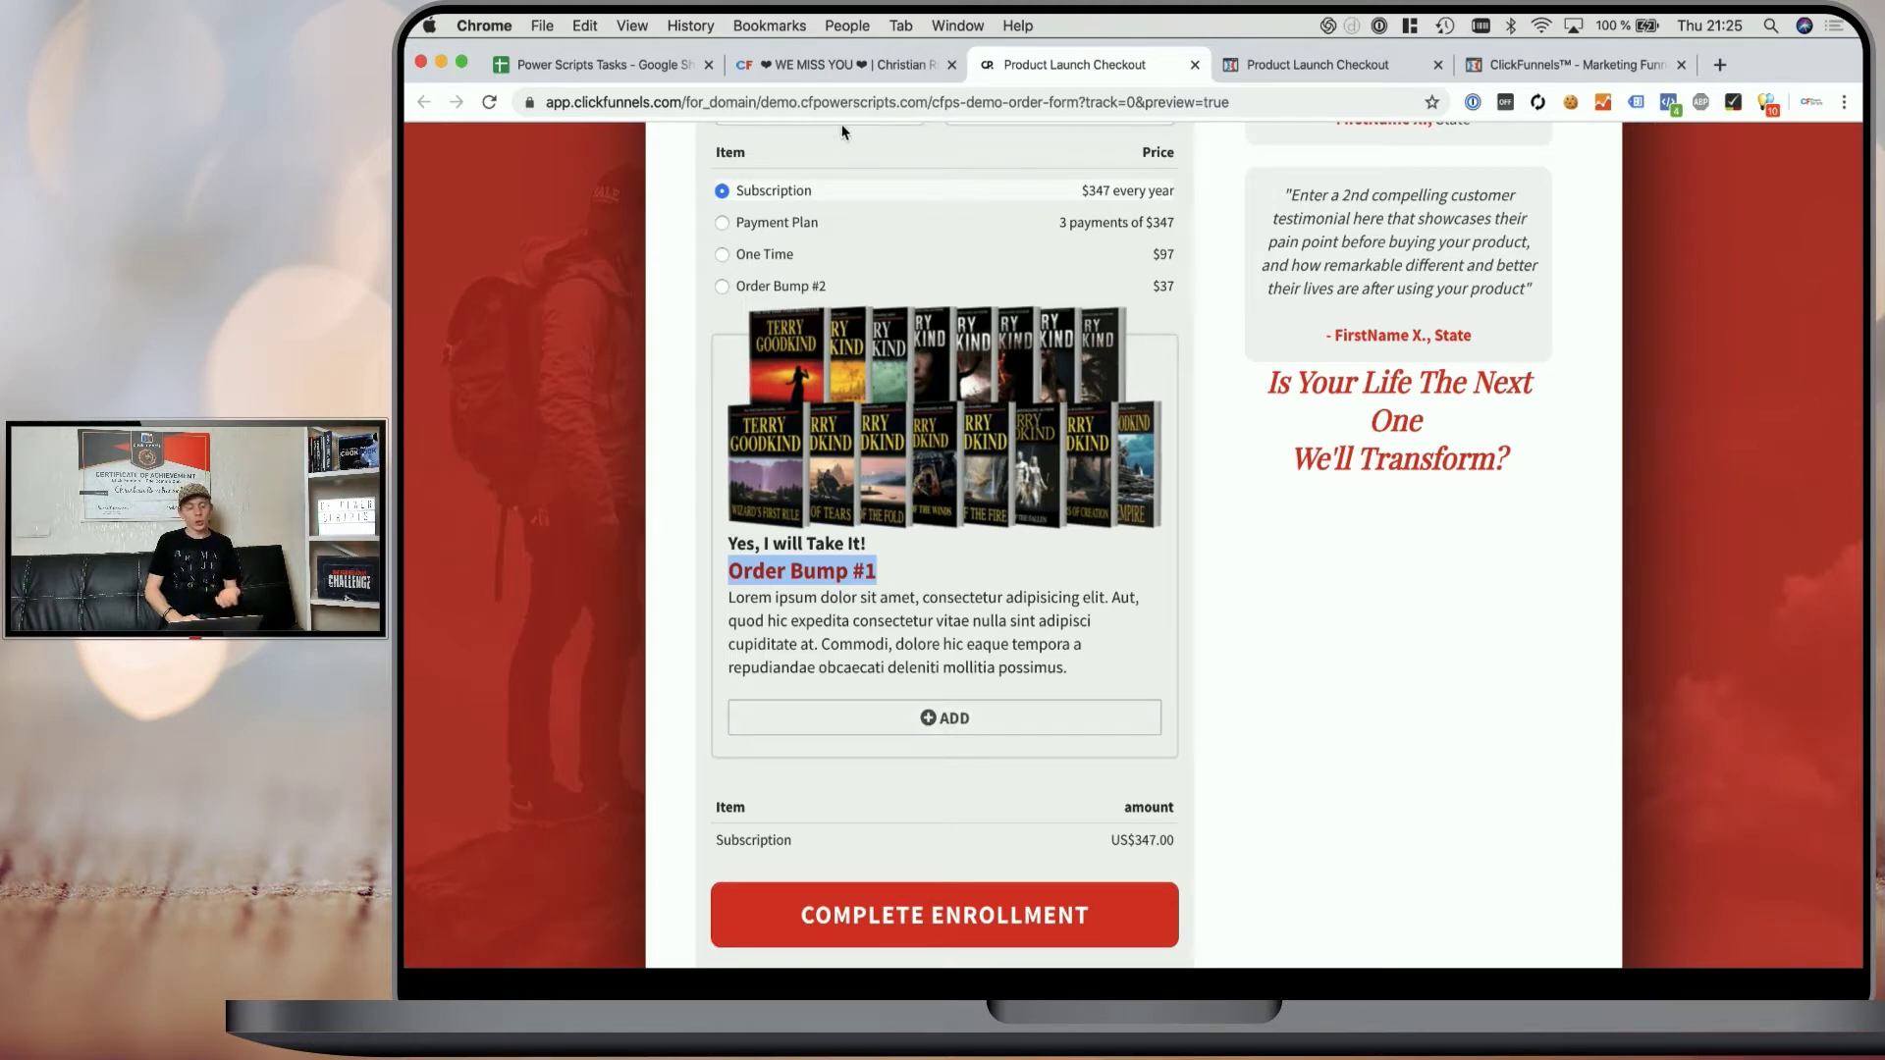
- Set CF Pretty Bump's layout to Horizontal and image position to Left for the Order Form, and reload the preview to check the result
left_click(857, 69)
left_click(915, 488)
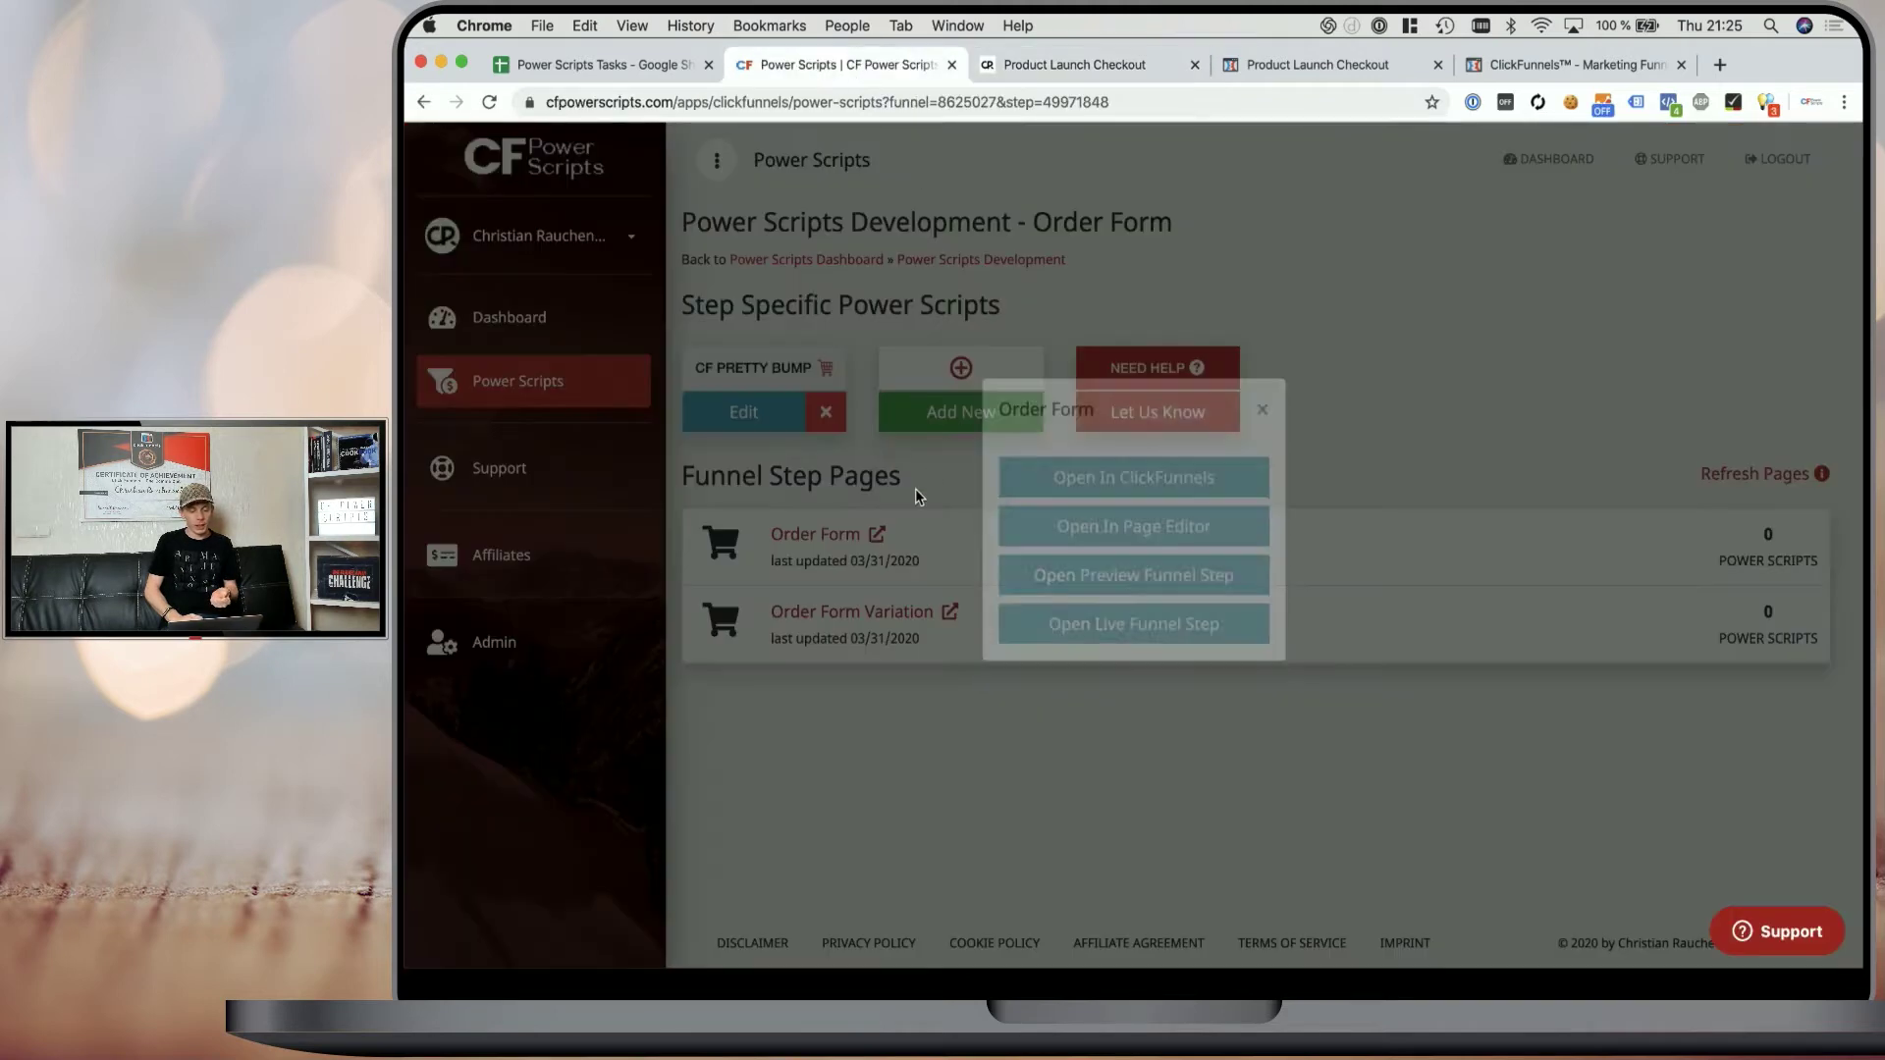
left_click(699, 413)
left_click(1192, 395)
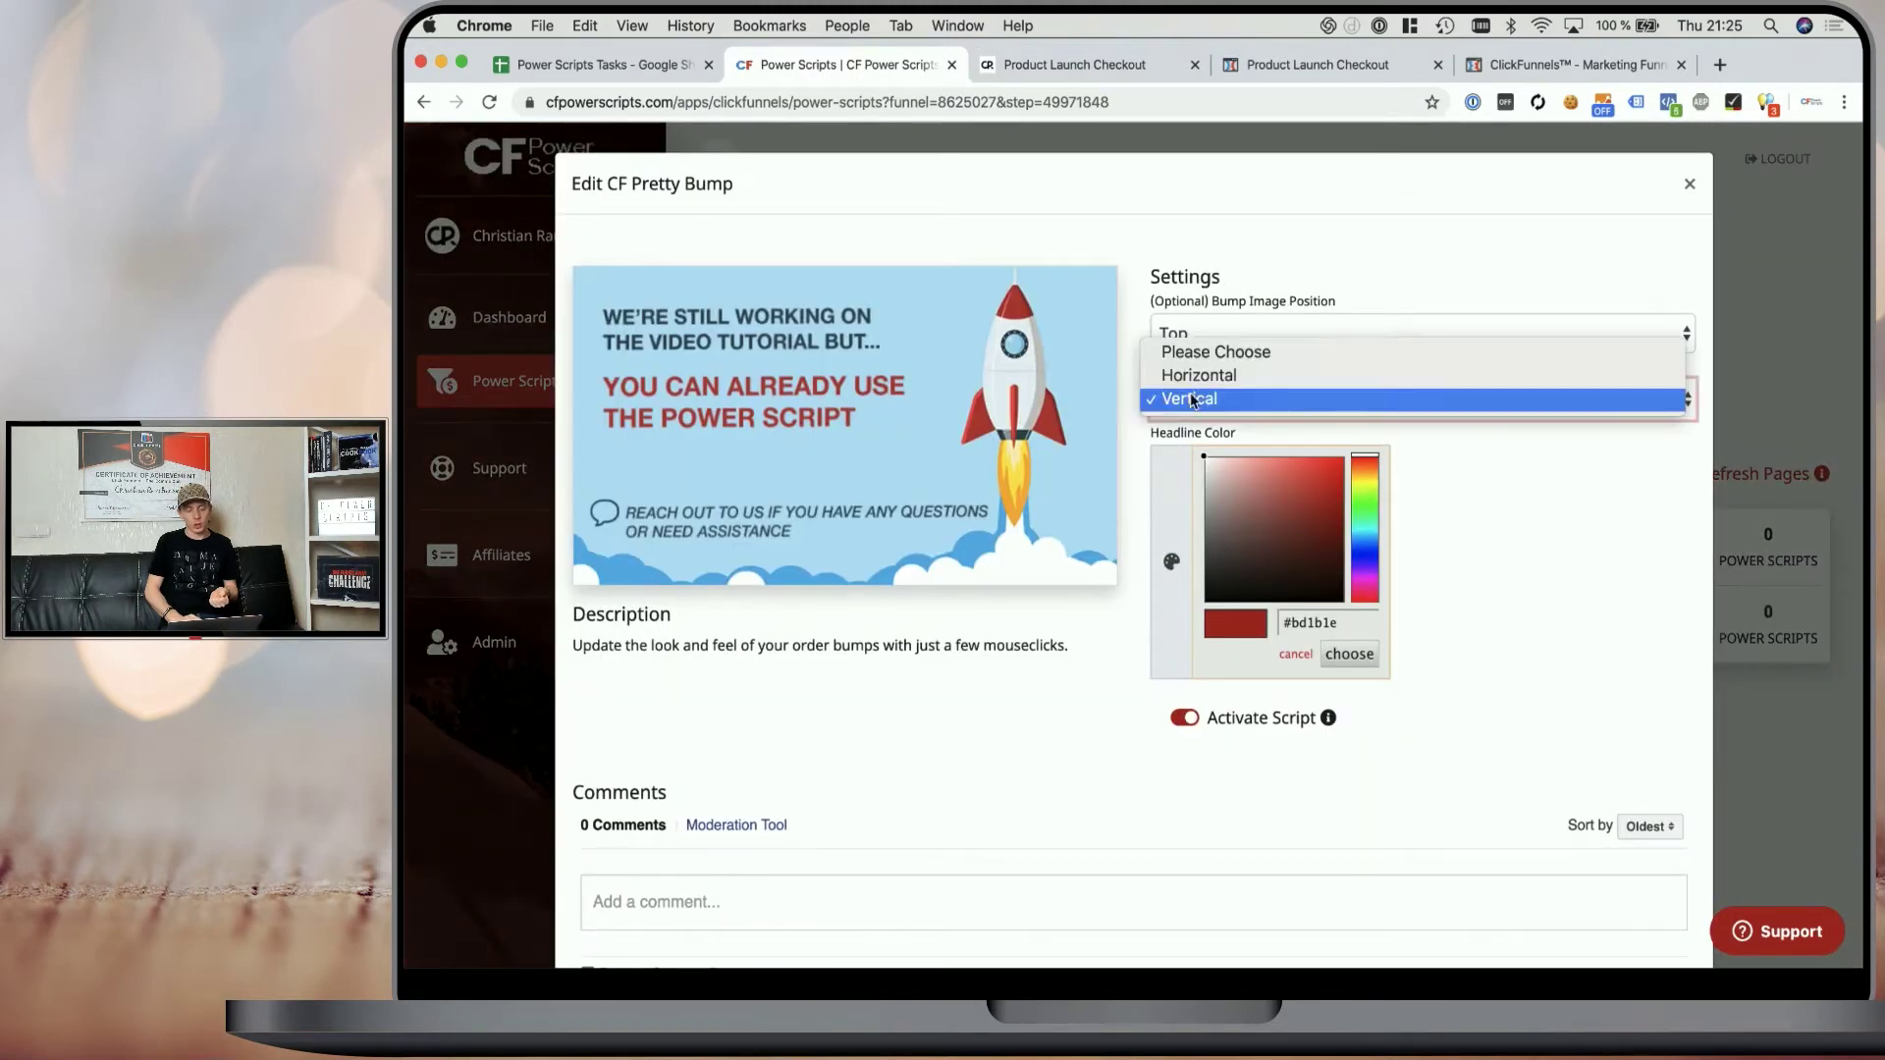
left_click(1239, 366)
left_click(1242, 348)
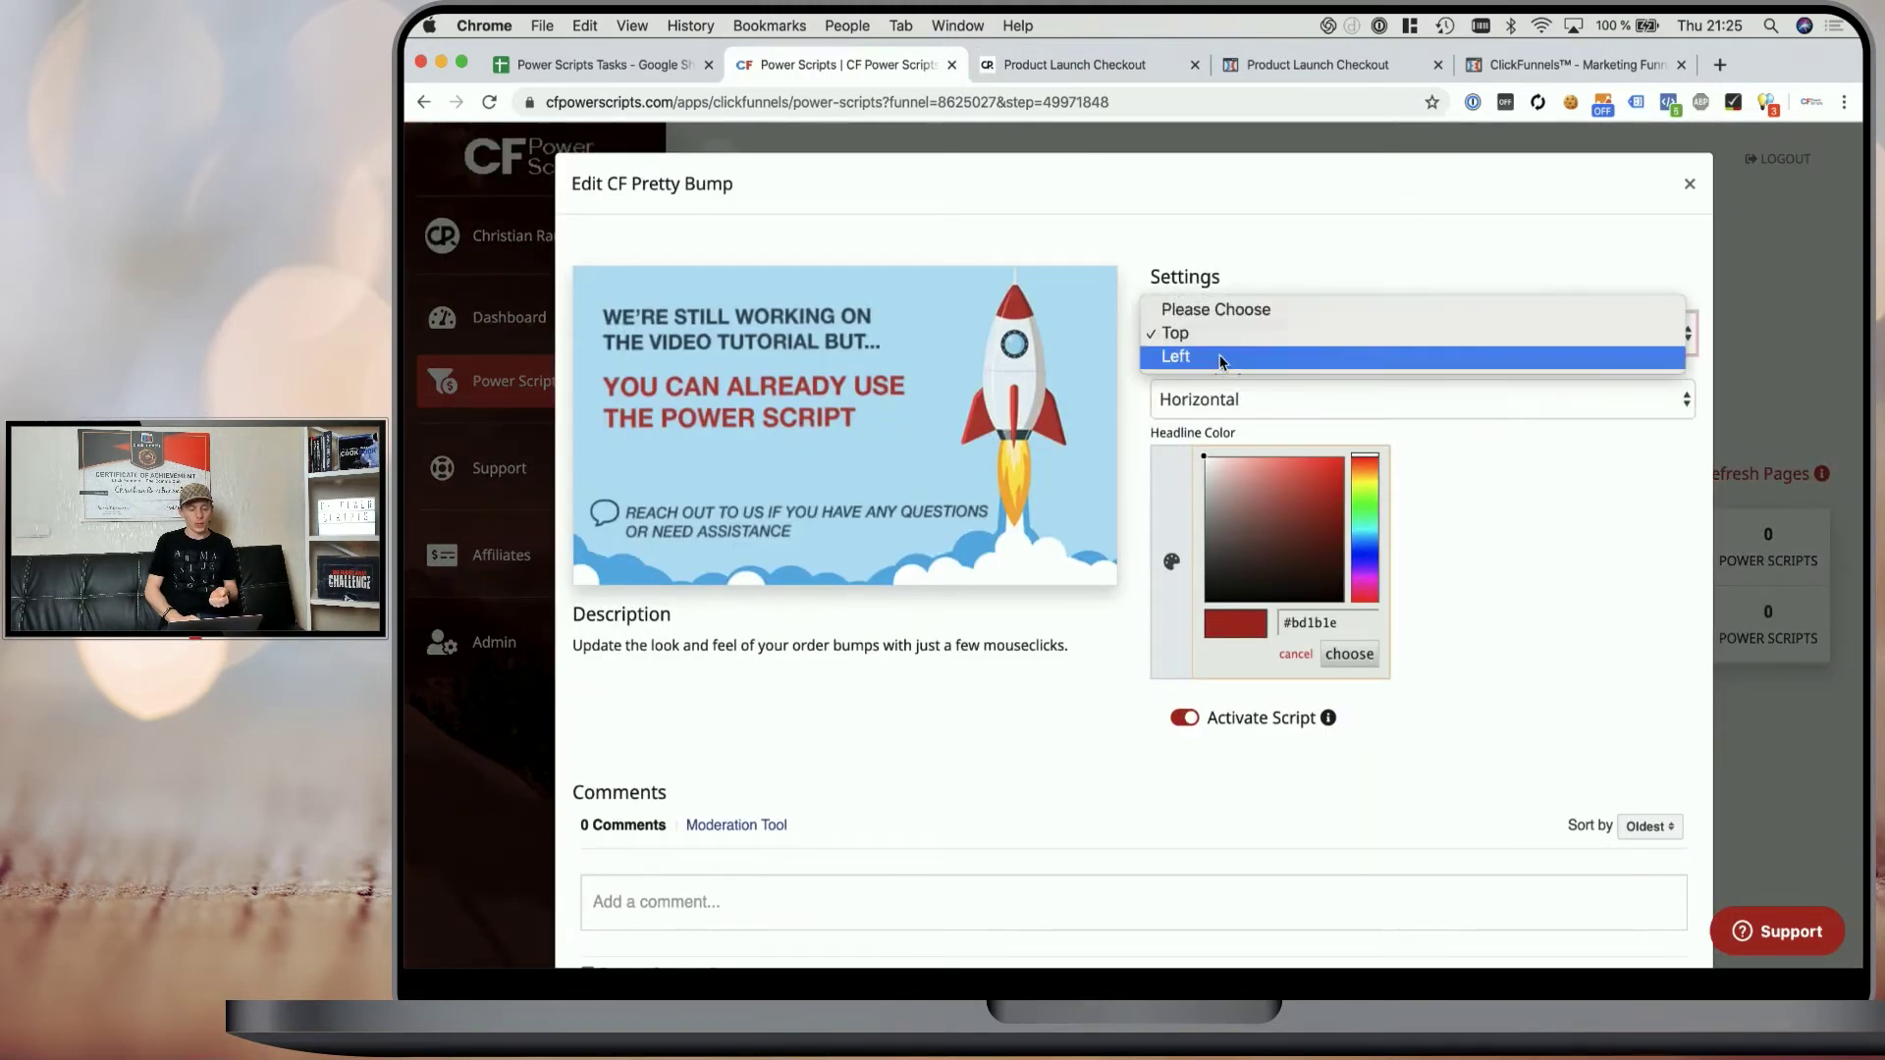
left_click(1240, 357)
scroll(1574, 749, "down", 3)
left_click(1672, 901)
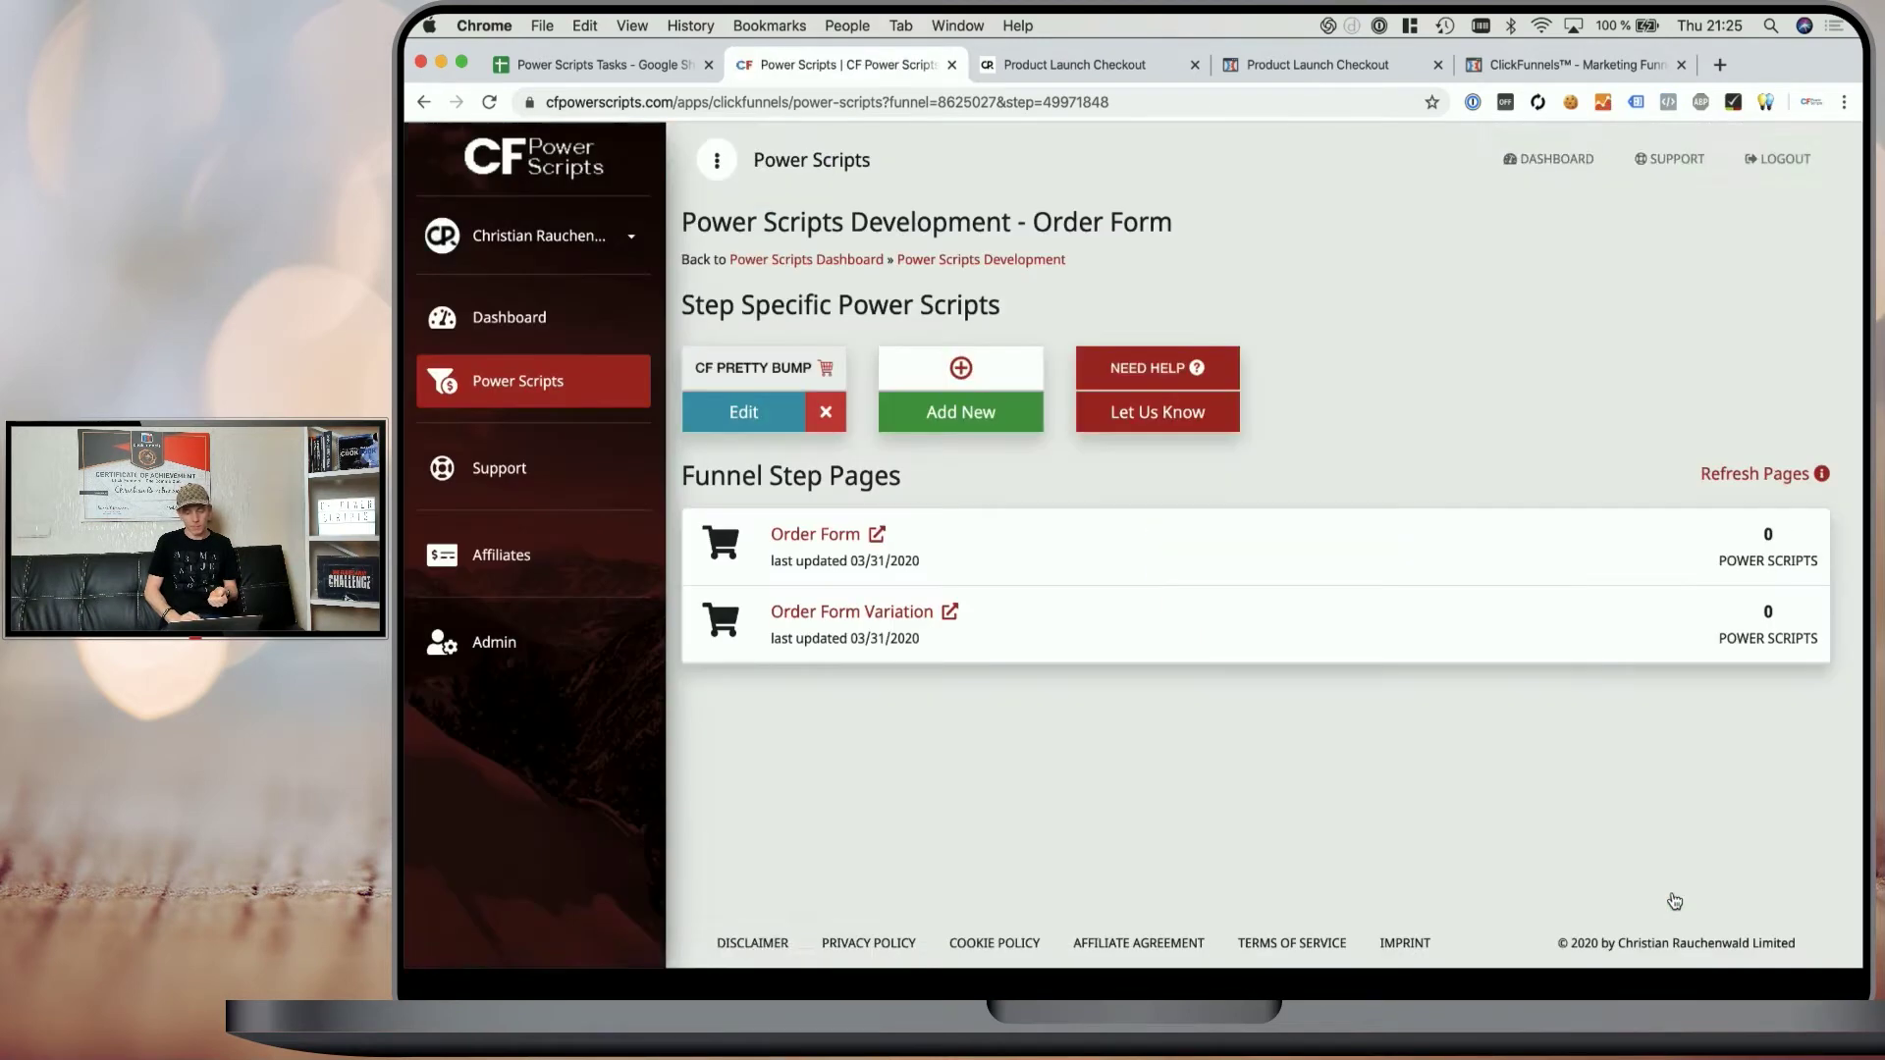
left_click(1045, 74)
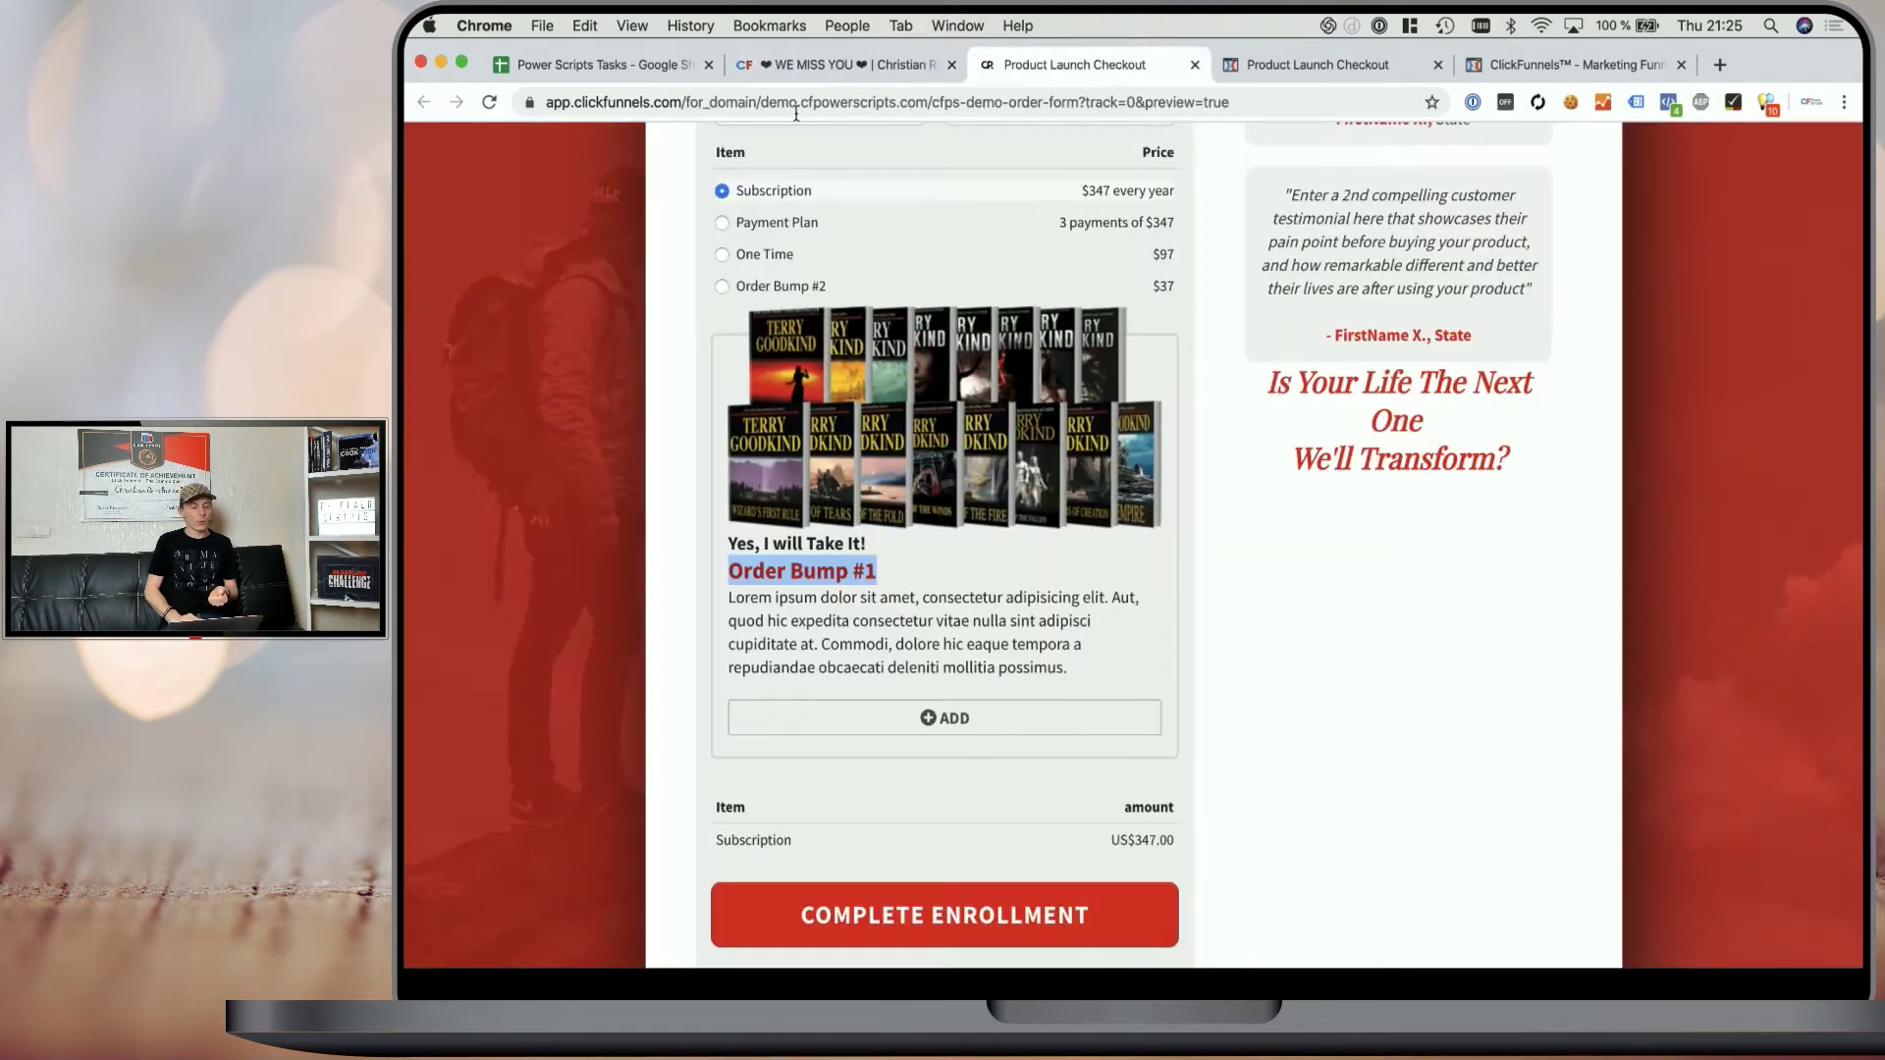
left_click(488, 102)
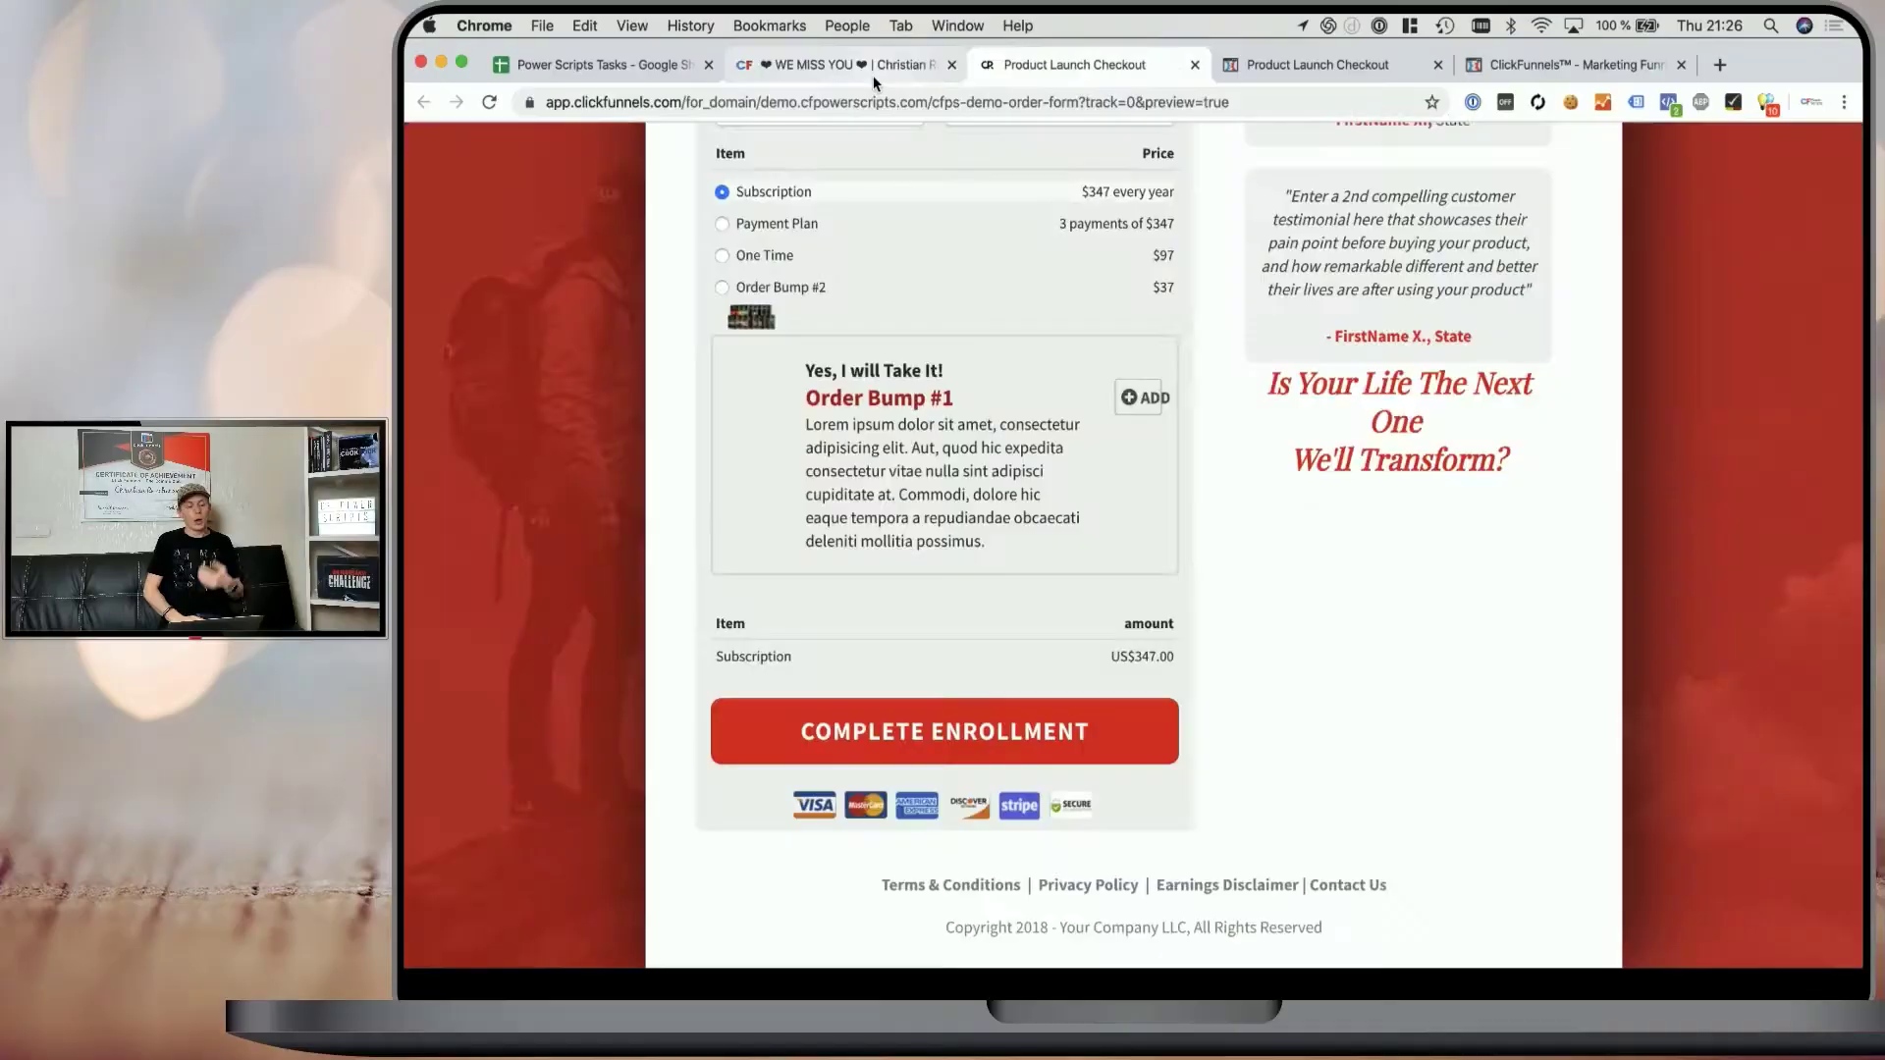
- On the Power Scripts site, set the Order Form's CF Pretty Bump image position to Top and order bump layout to Vertical
left_click(874, 70)
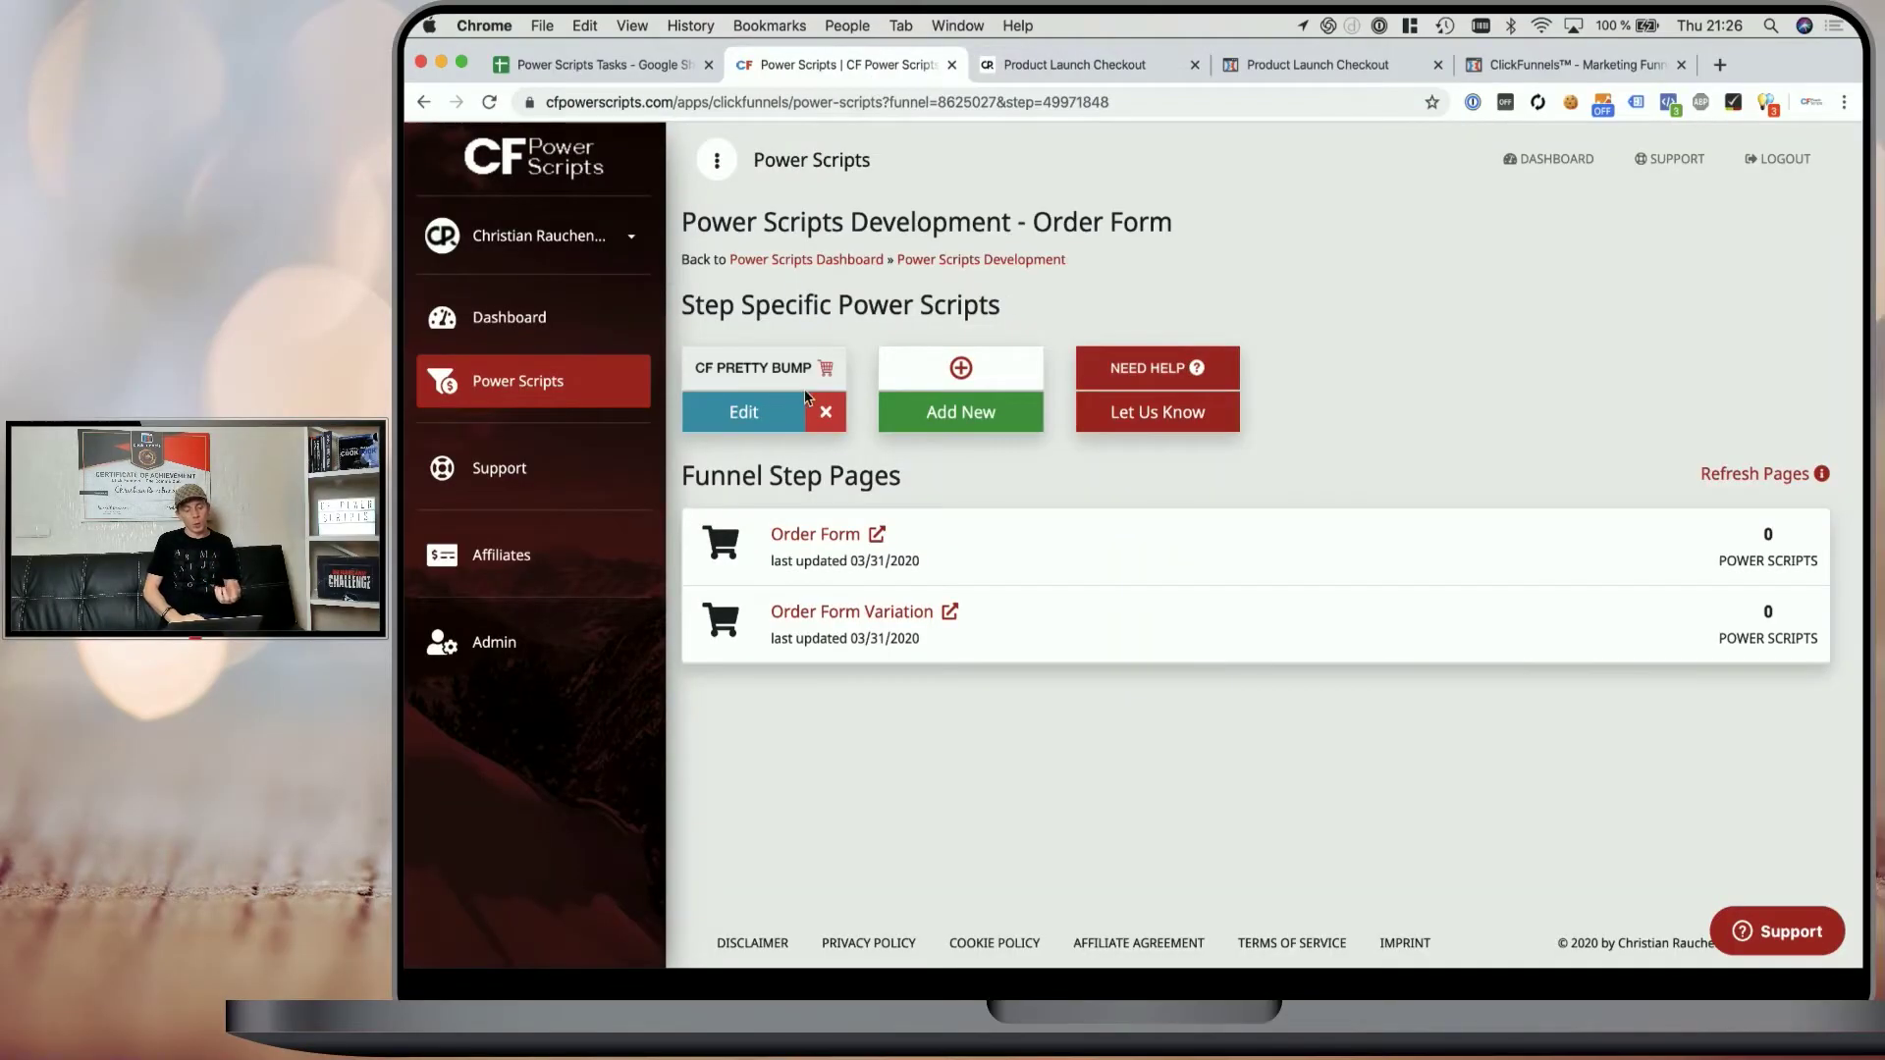
left_click(771, 413)
left_click(1287, 322)
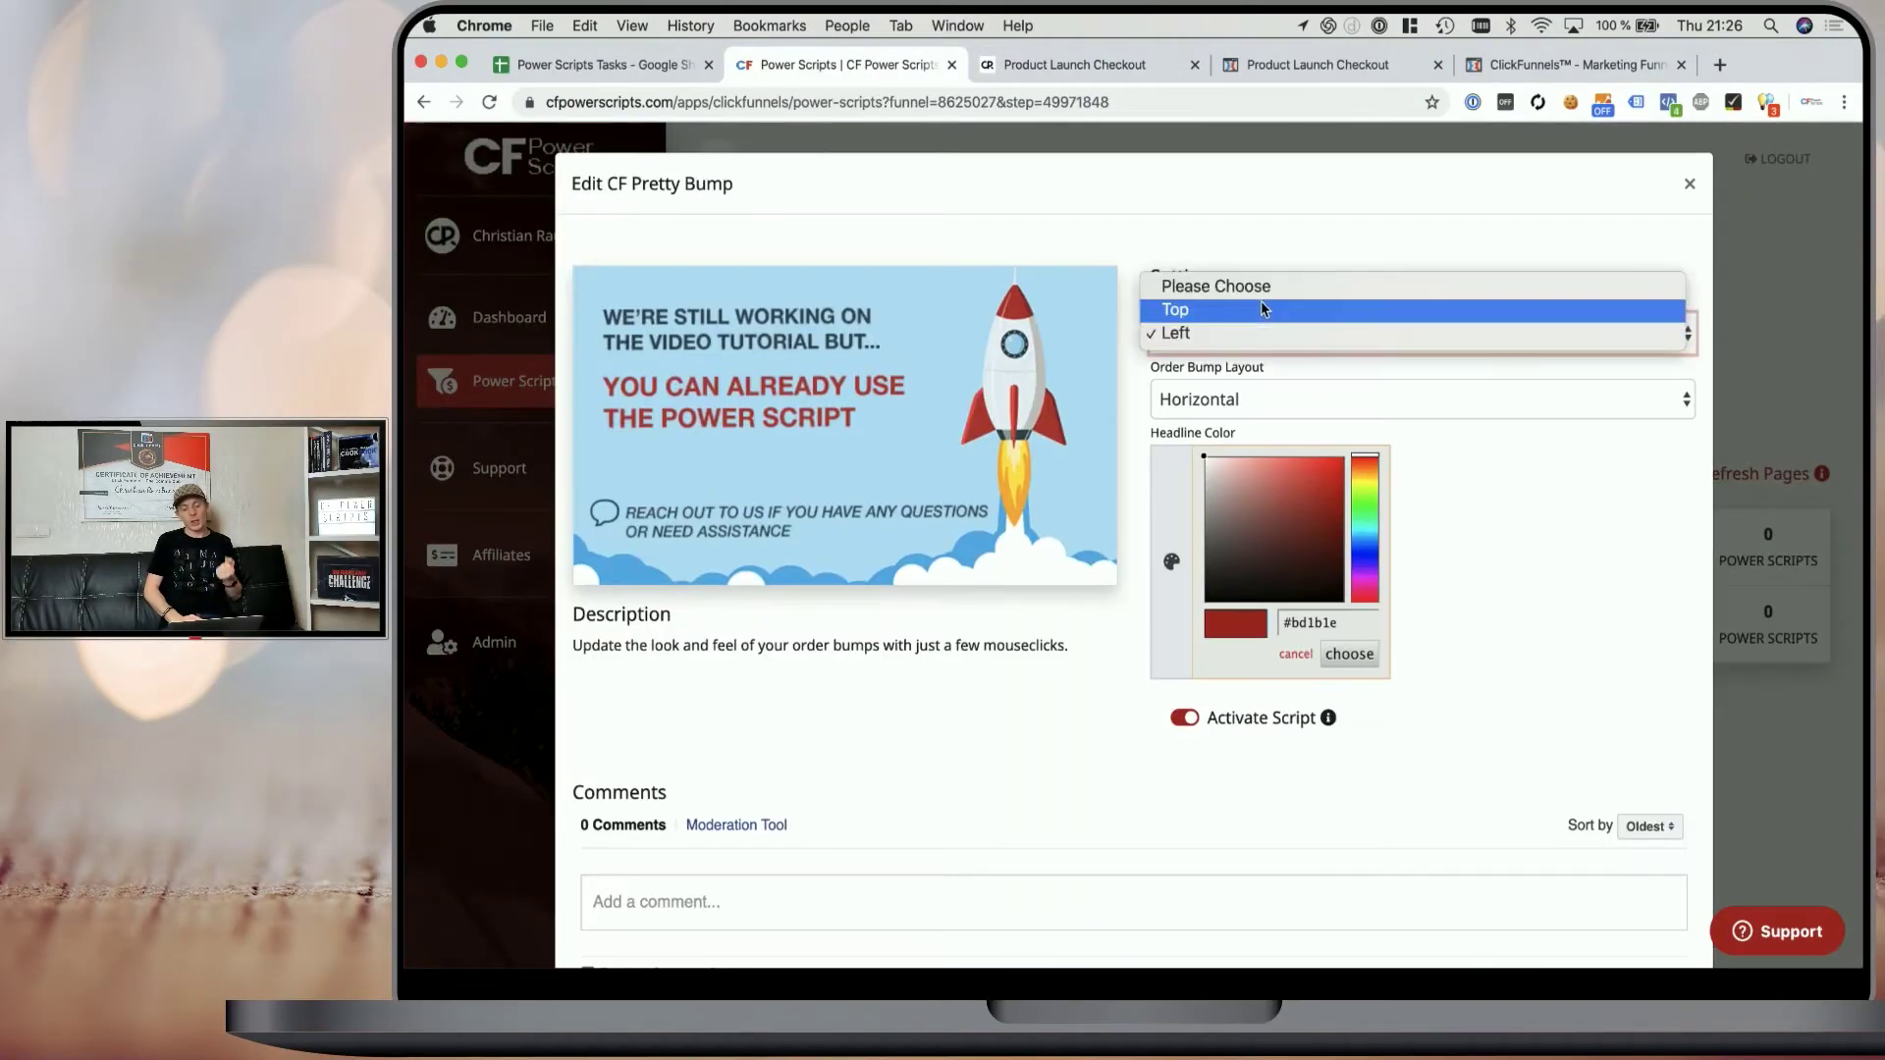
left_click(1260, 308)
left_click(1261, 400)
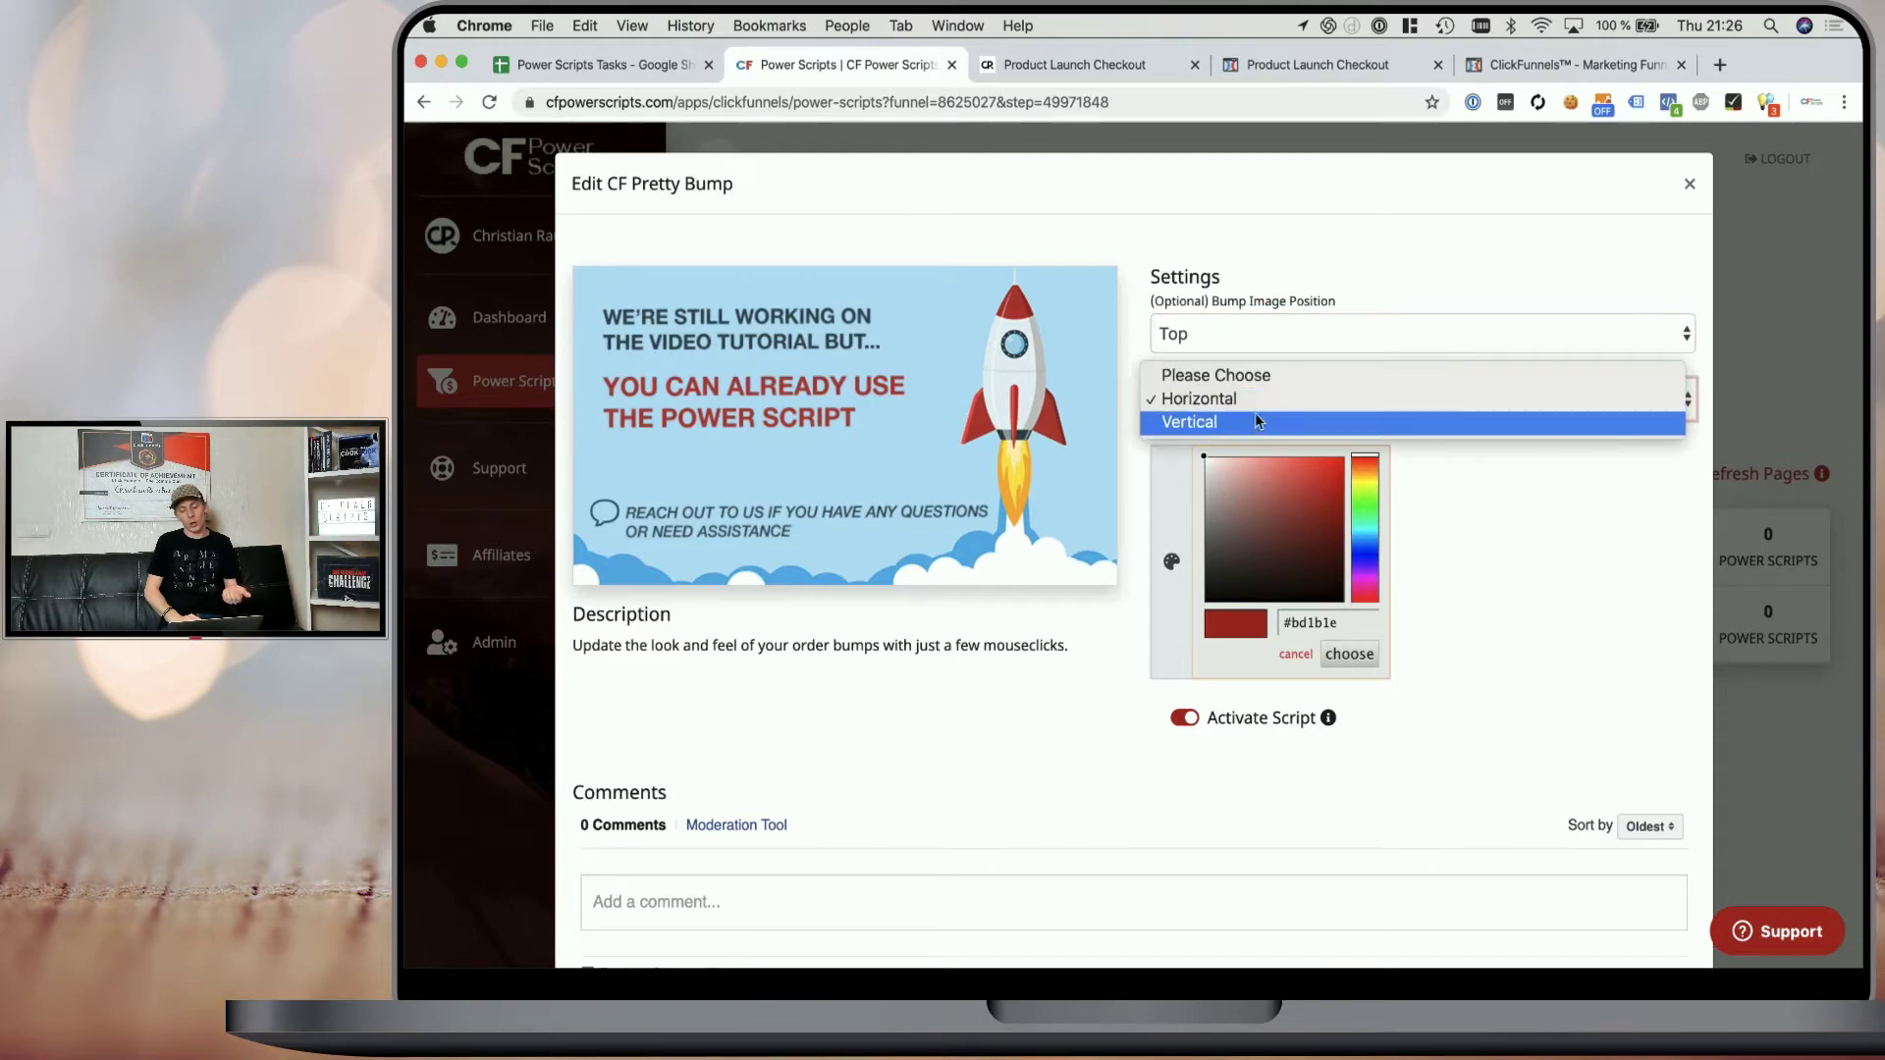
left_click(1256, 423)
scroll(1565, 707, "down", 1)
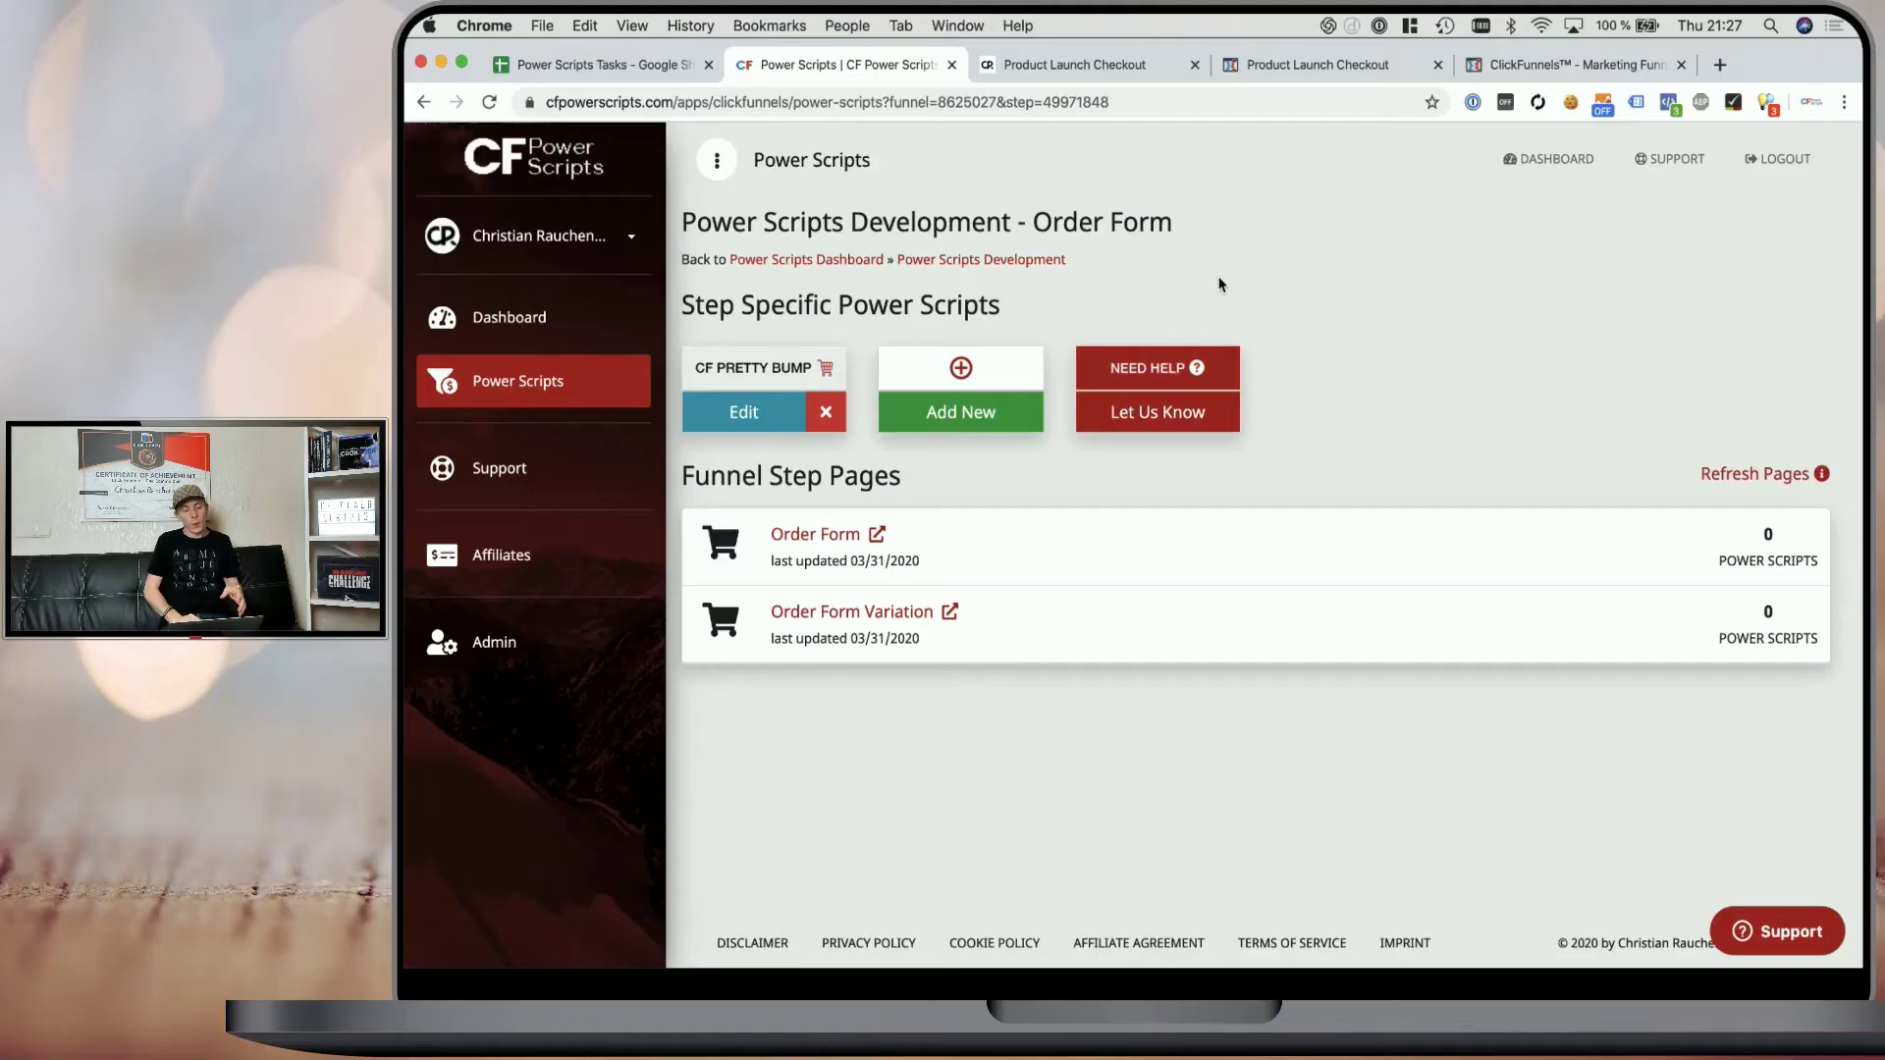
- Open the 2-Step Order Form in the Power Scripts Development funnel and review its CF Pretty Bump settings
left_click(991, 262)
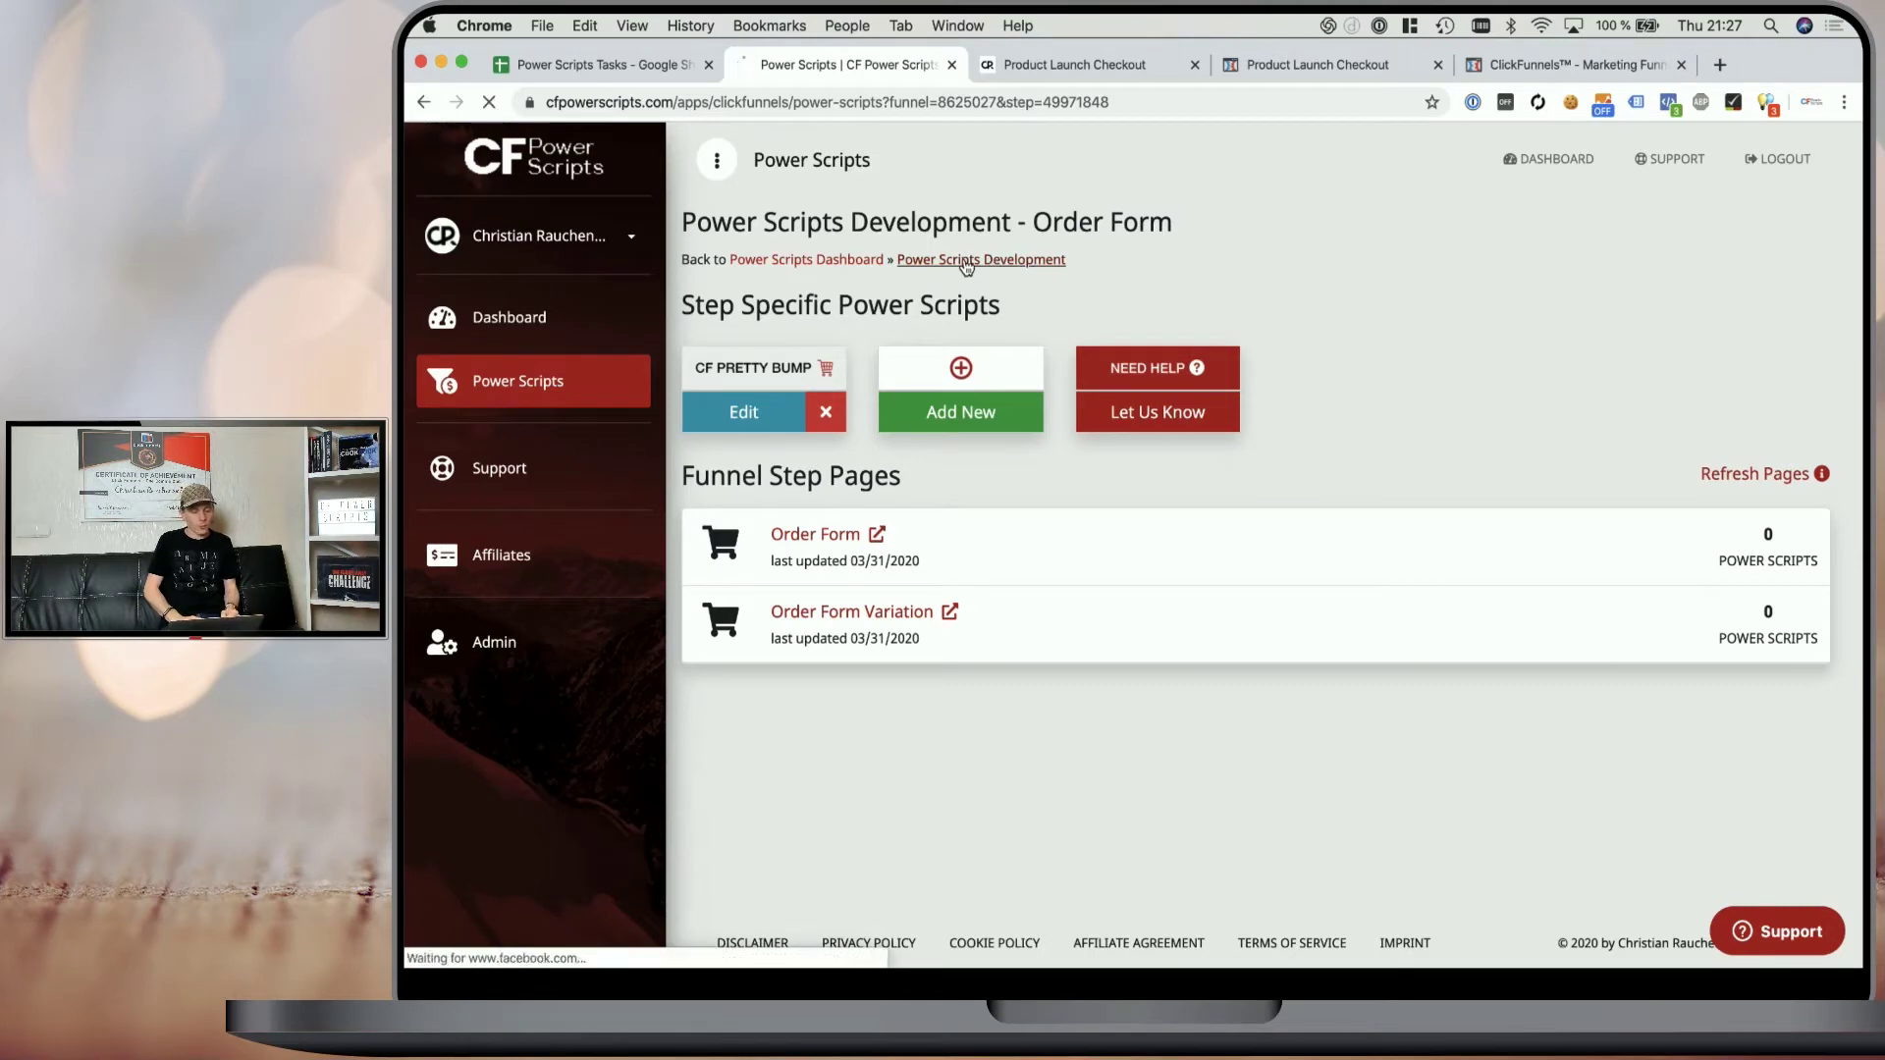
scroll(1022, 344, "down", 5)
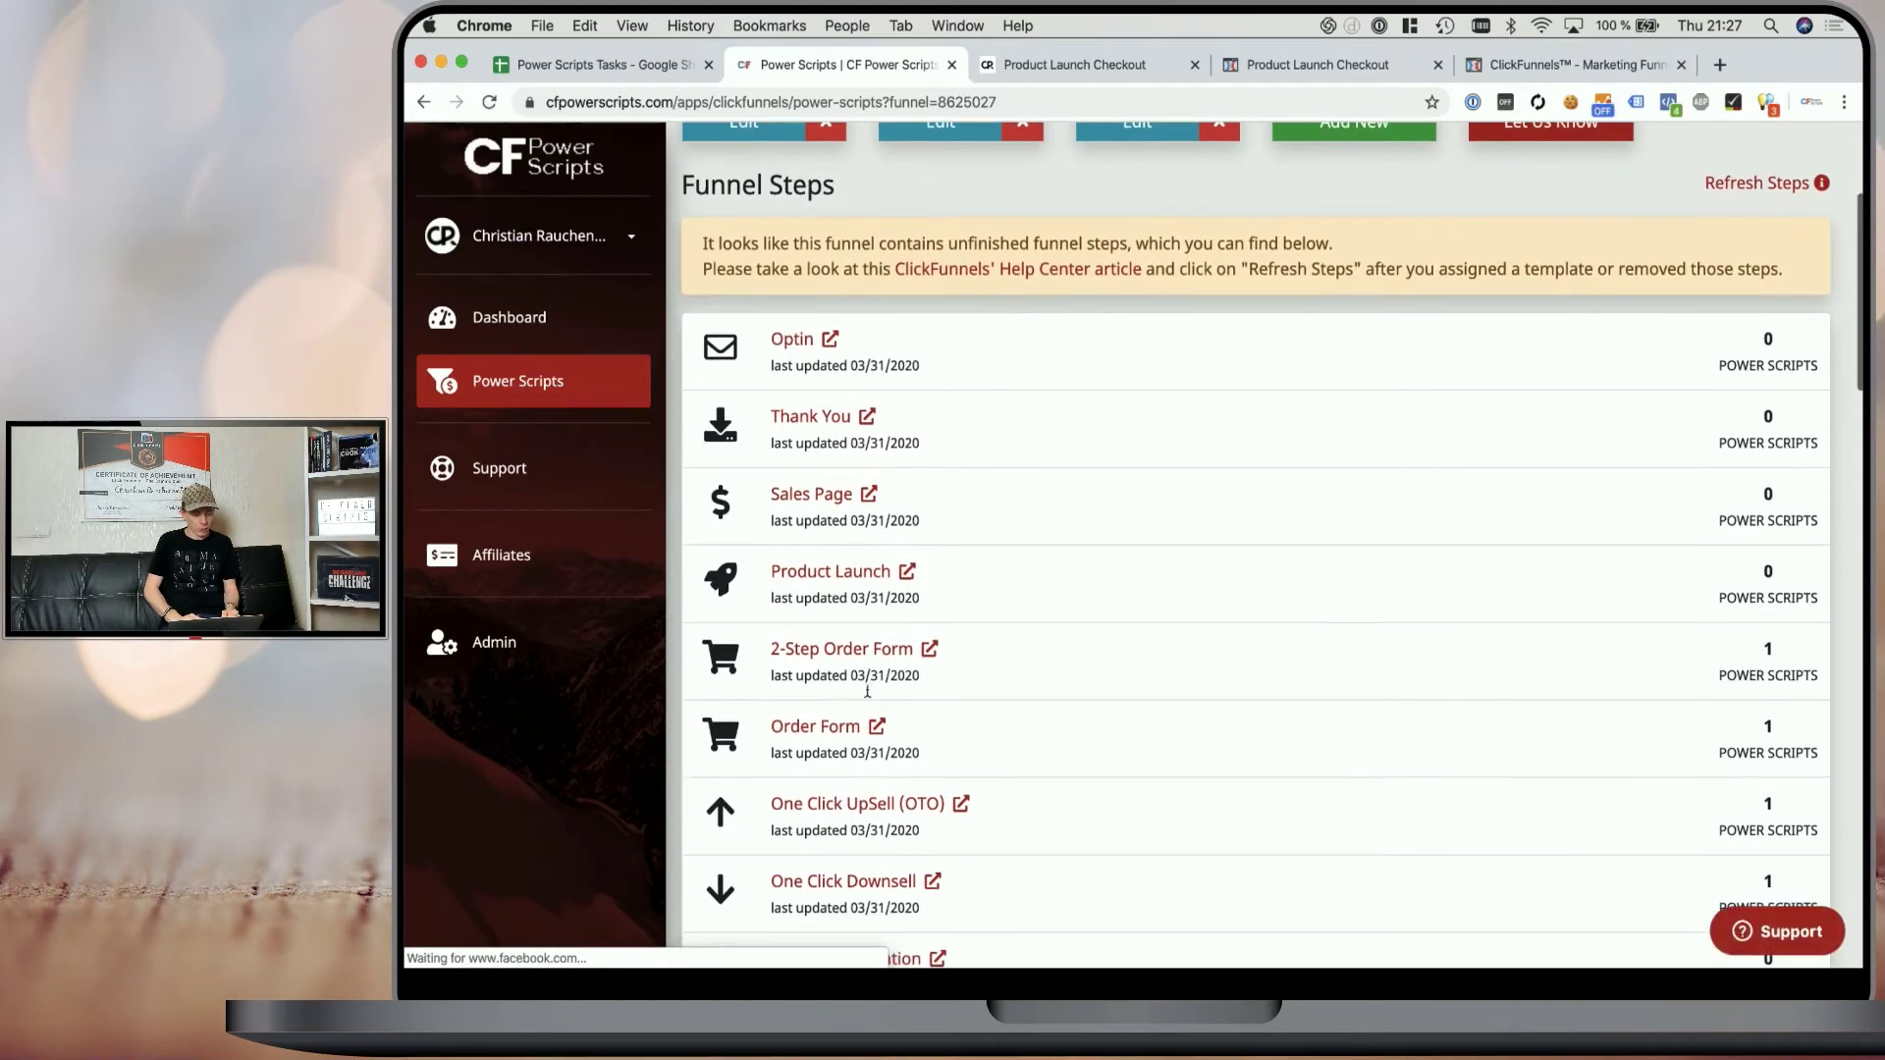
left_click(846, 650)
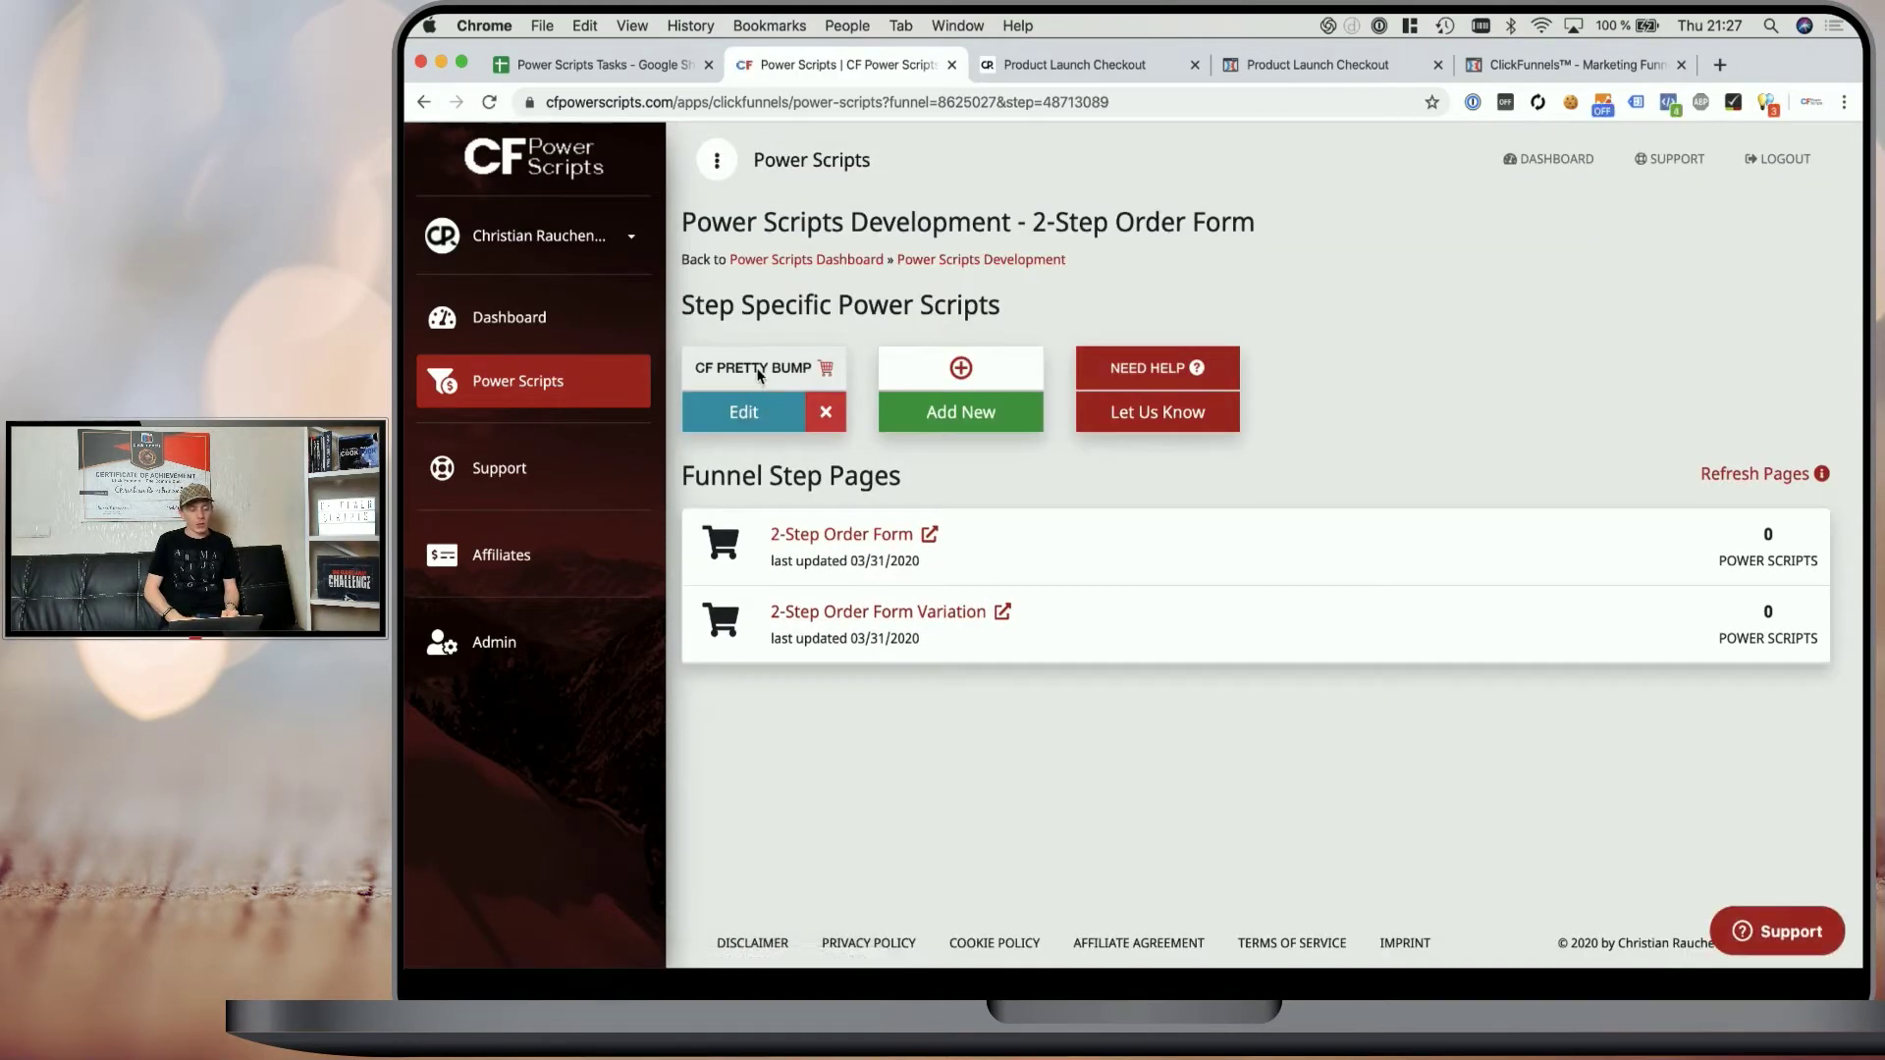
left_click(779, 408)
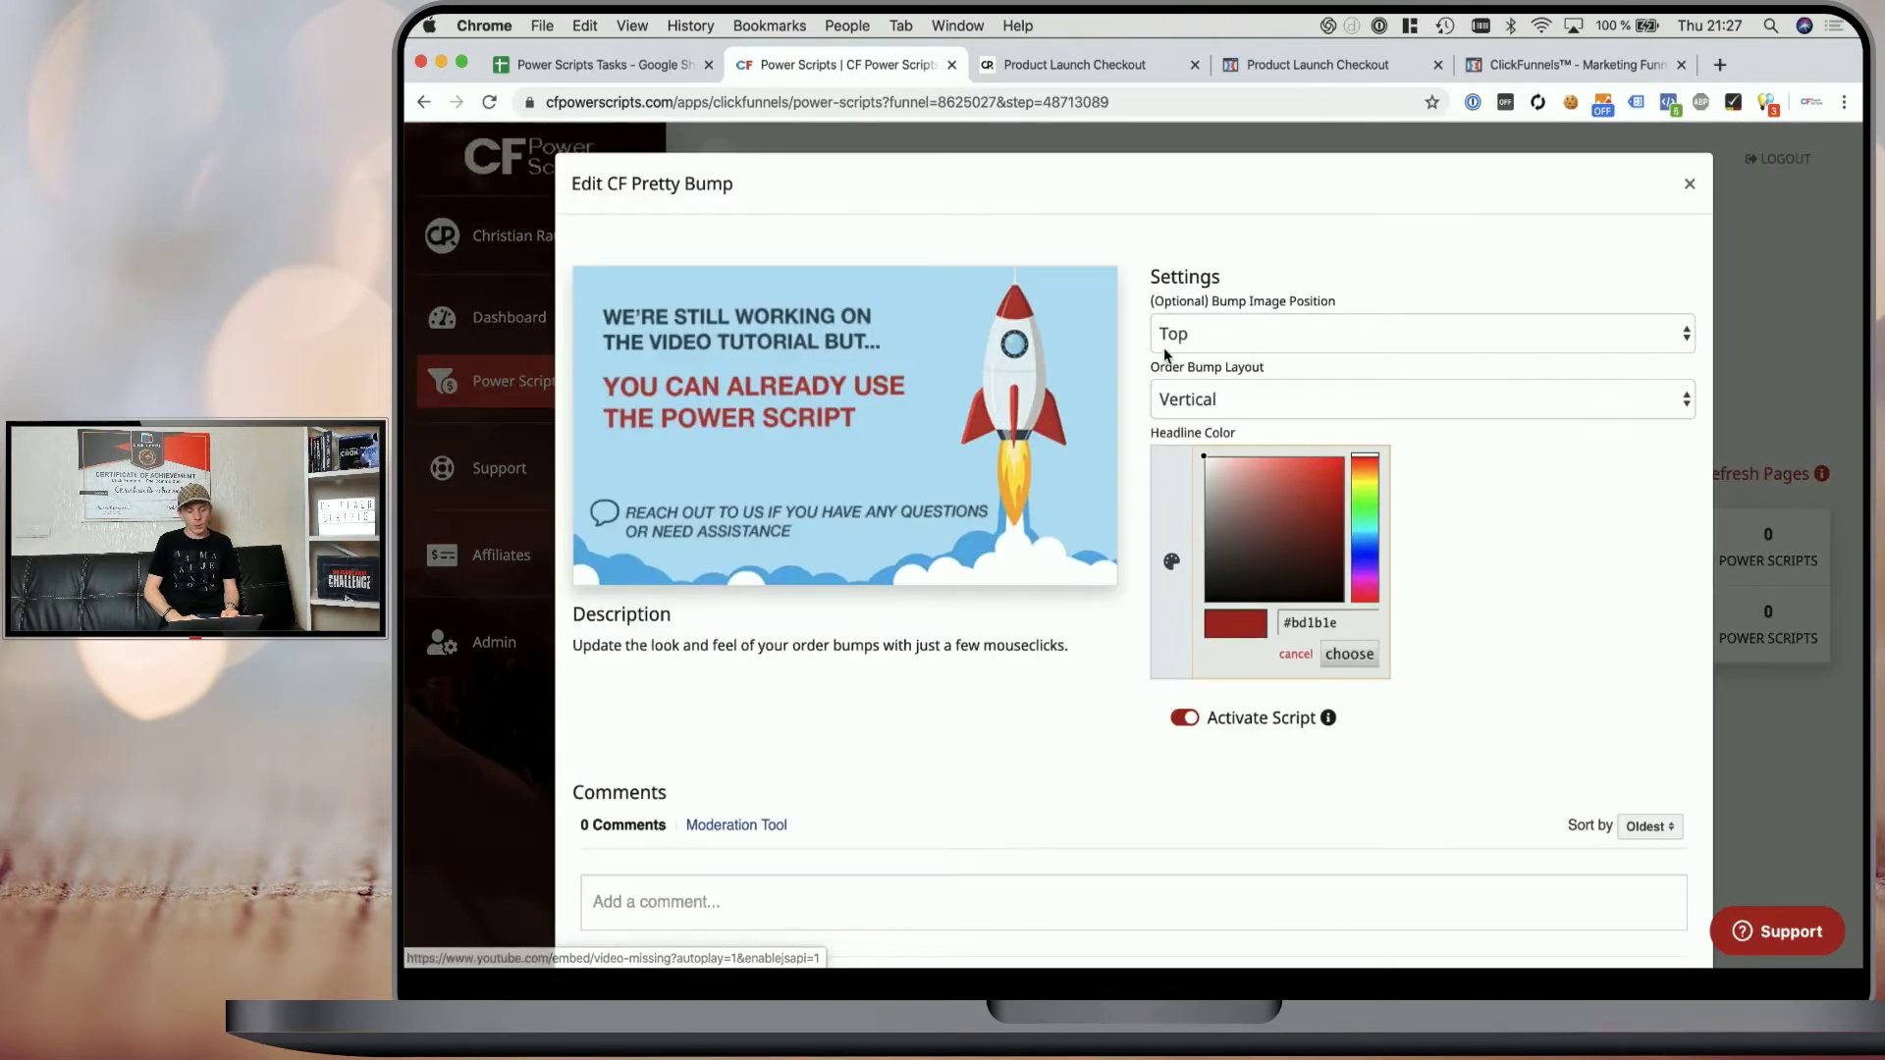
left_click(1688, 190)
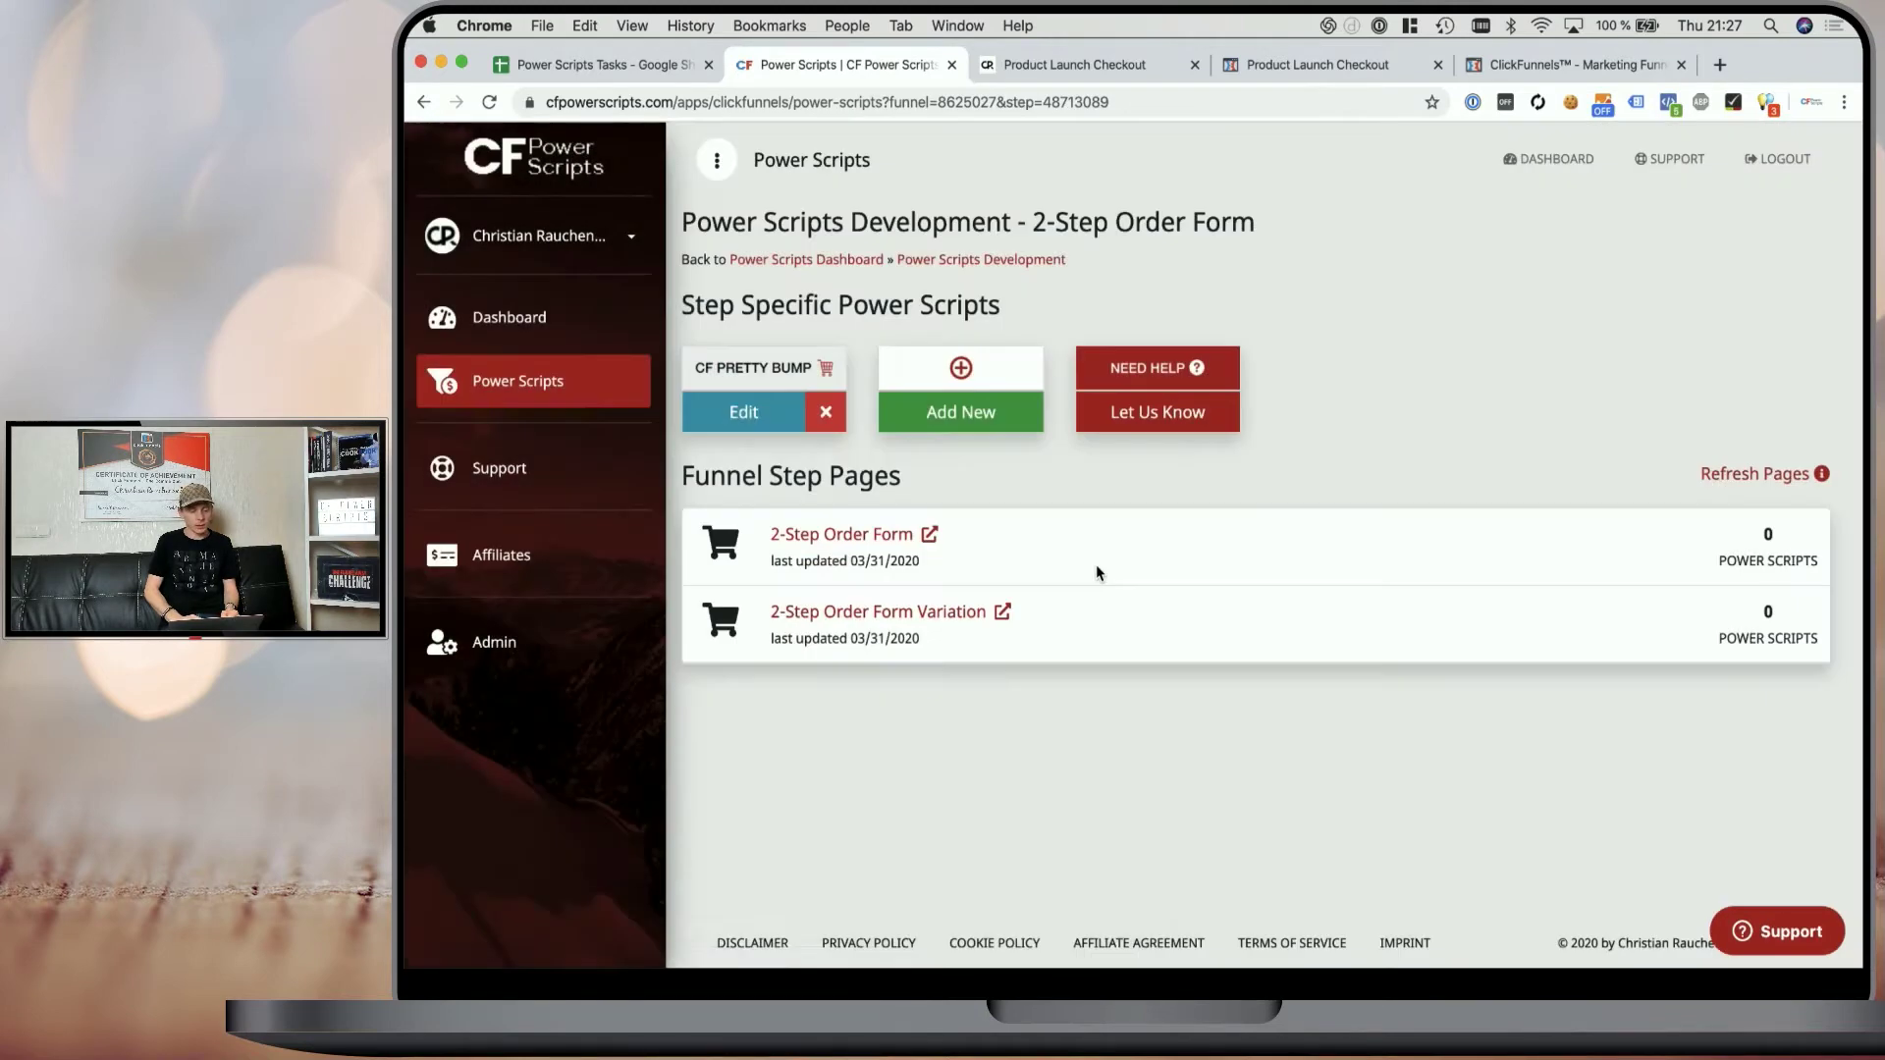
- Open the 2-Step Order Form's preview funnel step and advance its order form to step 2
left_click(930, 535)
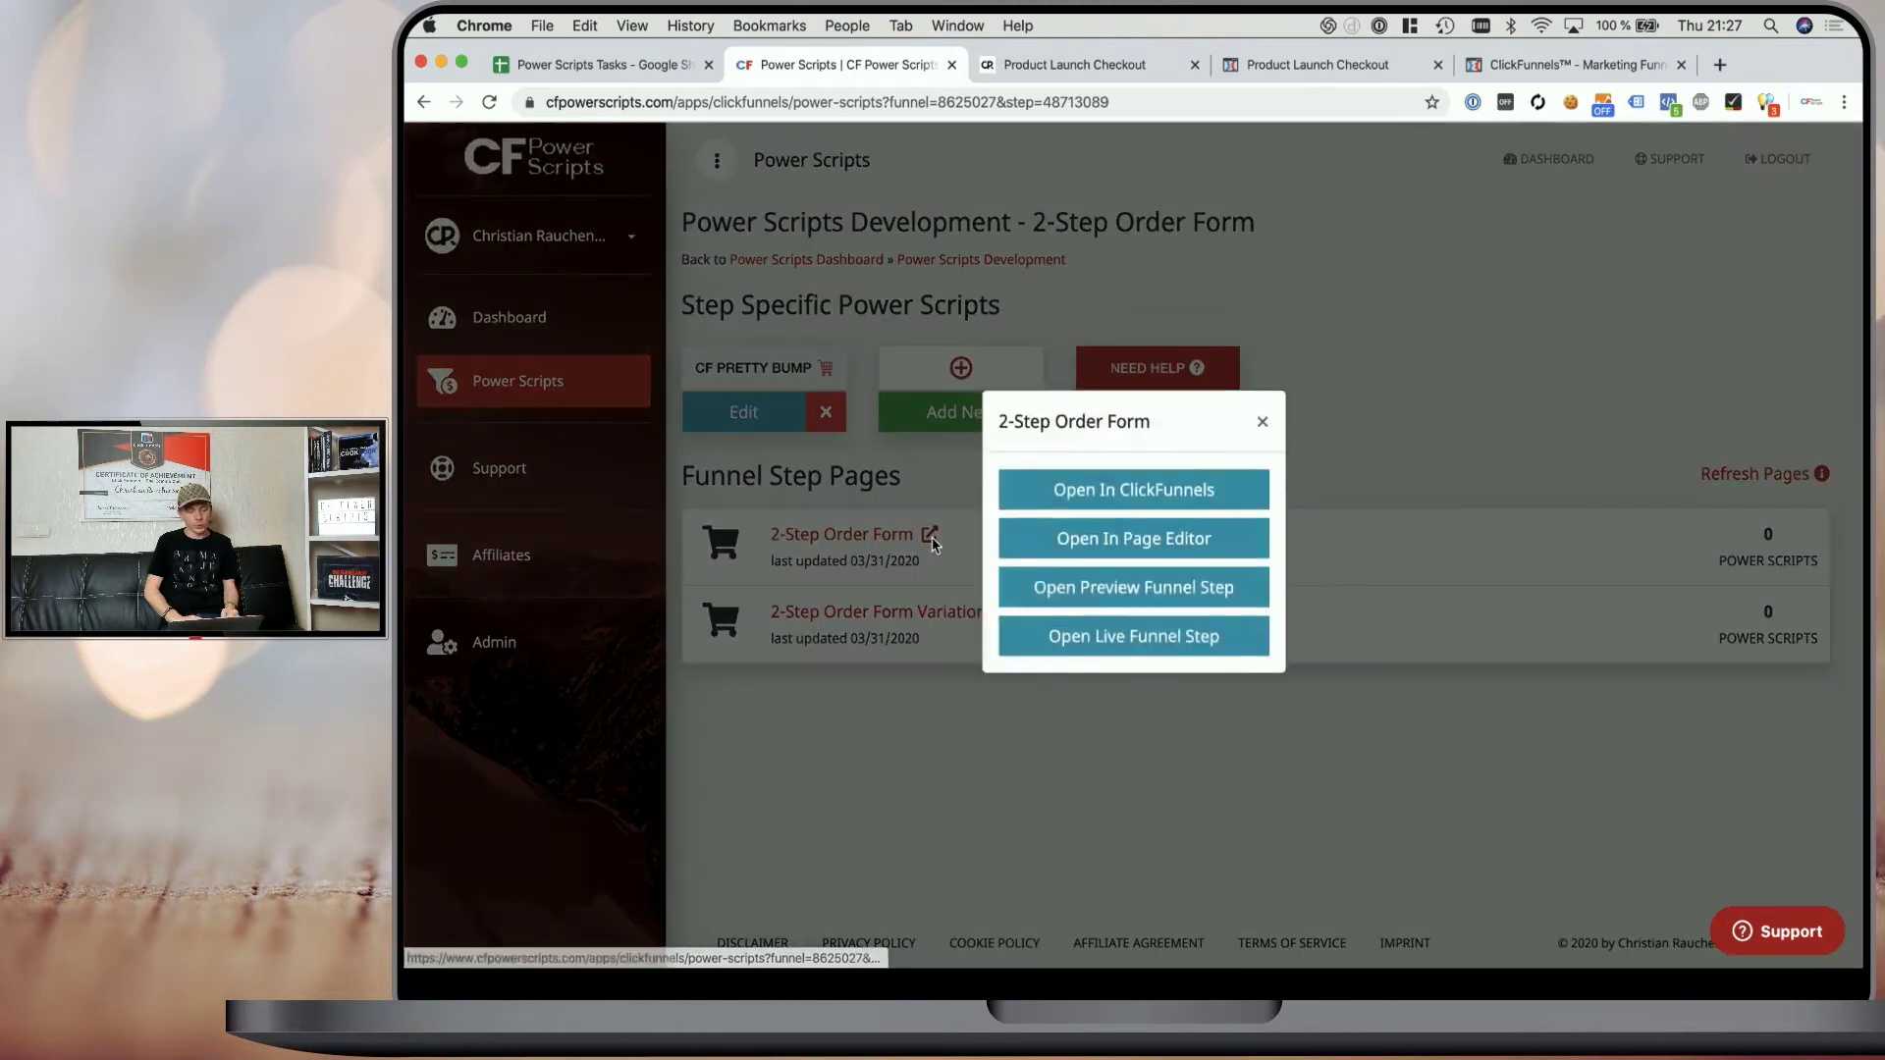
left_click(1085, 615)
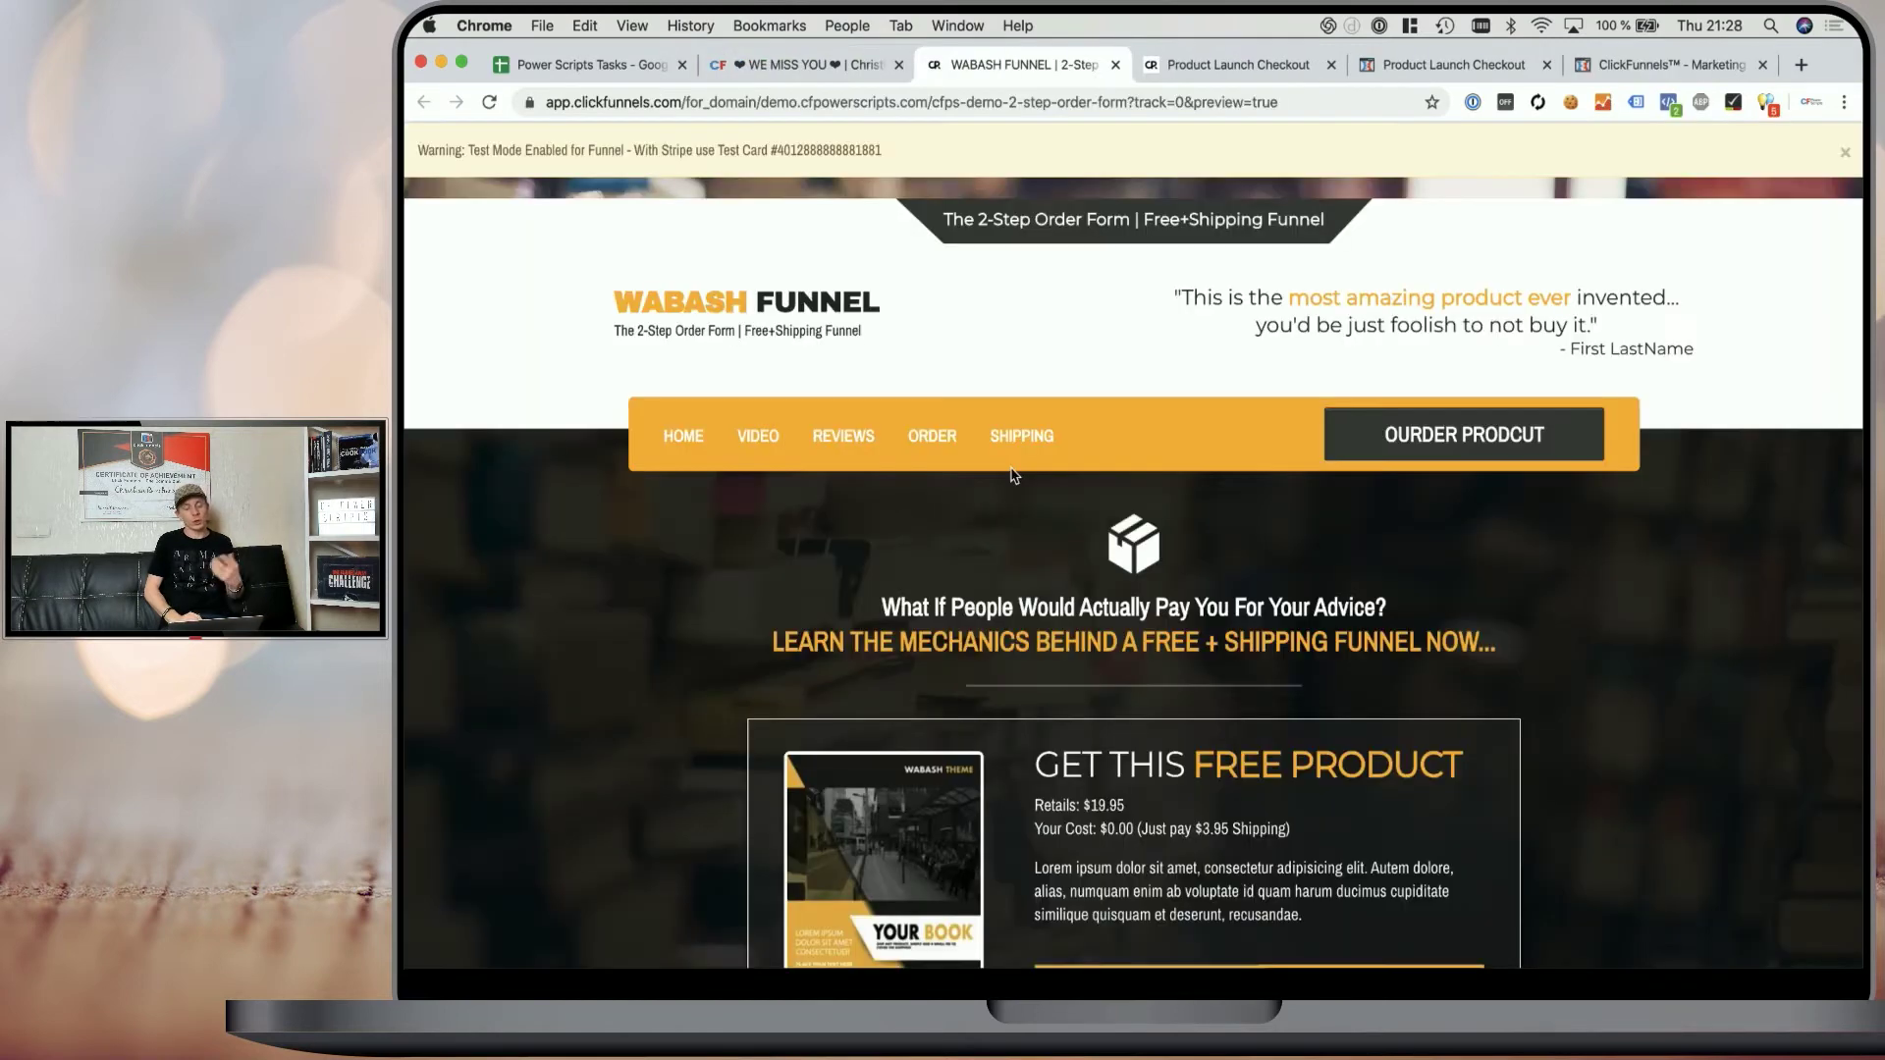
scroll(1012, 476, "down", 10)
scroll(1012, 476, "down", 2)
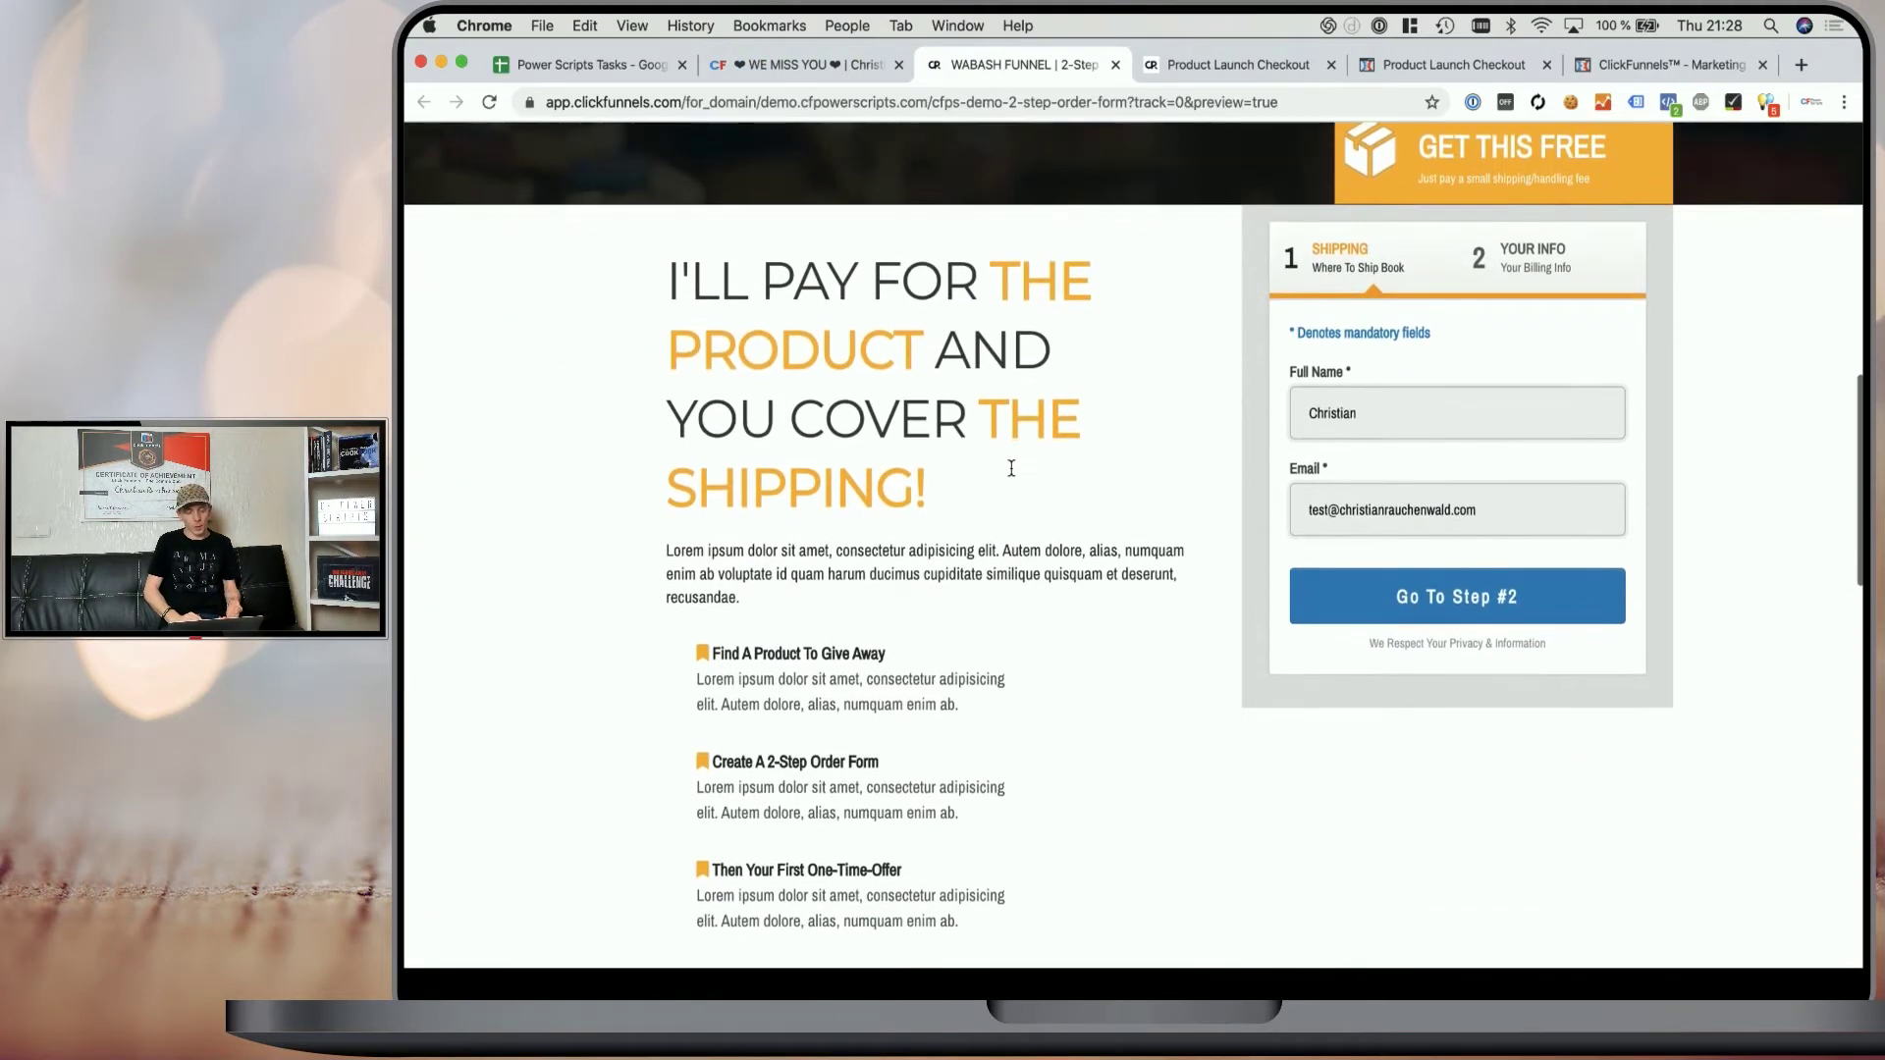
left_click(1362, 603)
- Examine the restyled order bump in step 2 of the preview form and add the bump to the order
scroll(1365, 510, "down", 3)
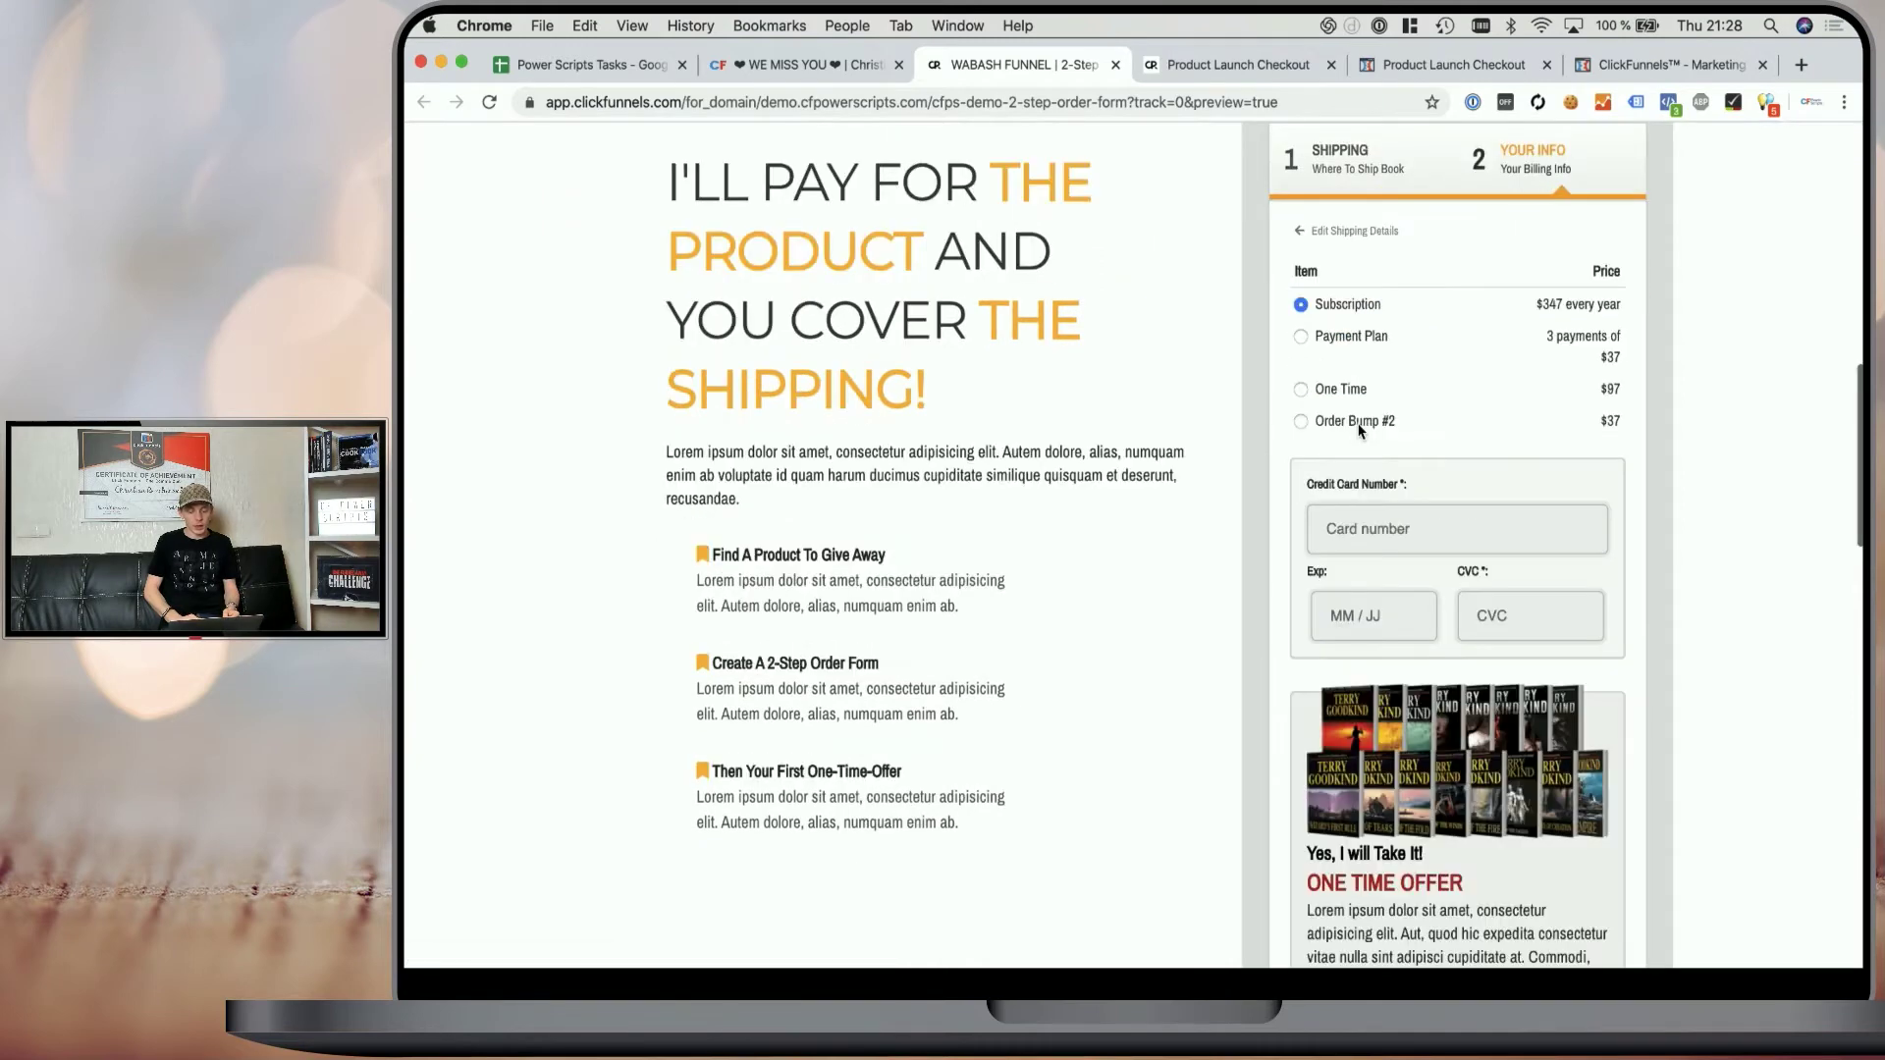
scroll(1360, 429, "down", 5)
scroll(1360, 429, "up", 3)
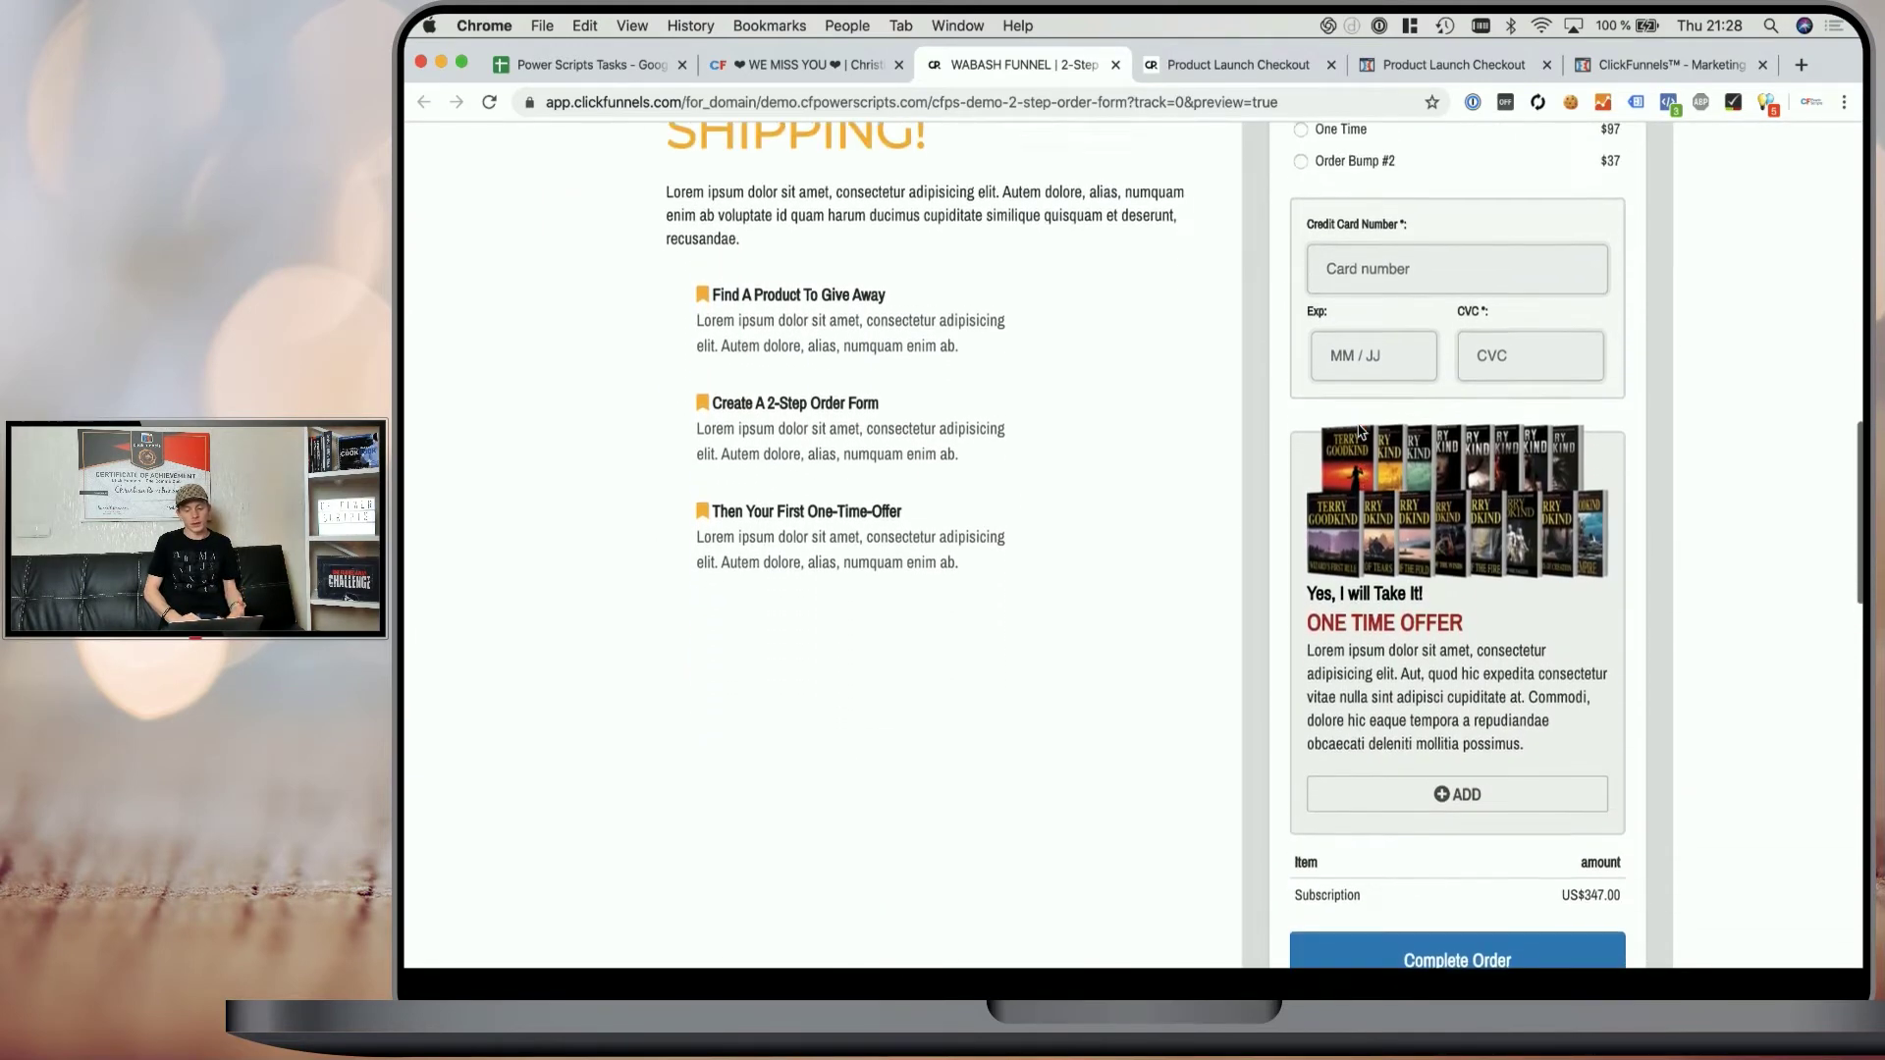
scroll(1361, 431, "up", 1)
scroll(1404, 530, "down", 5)
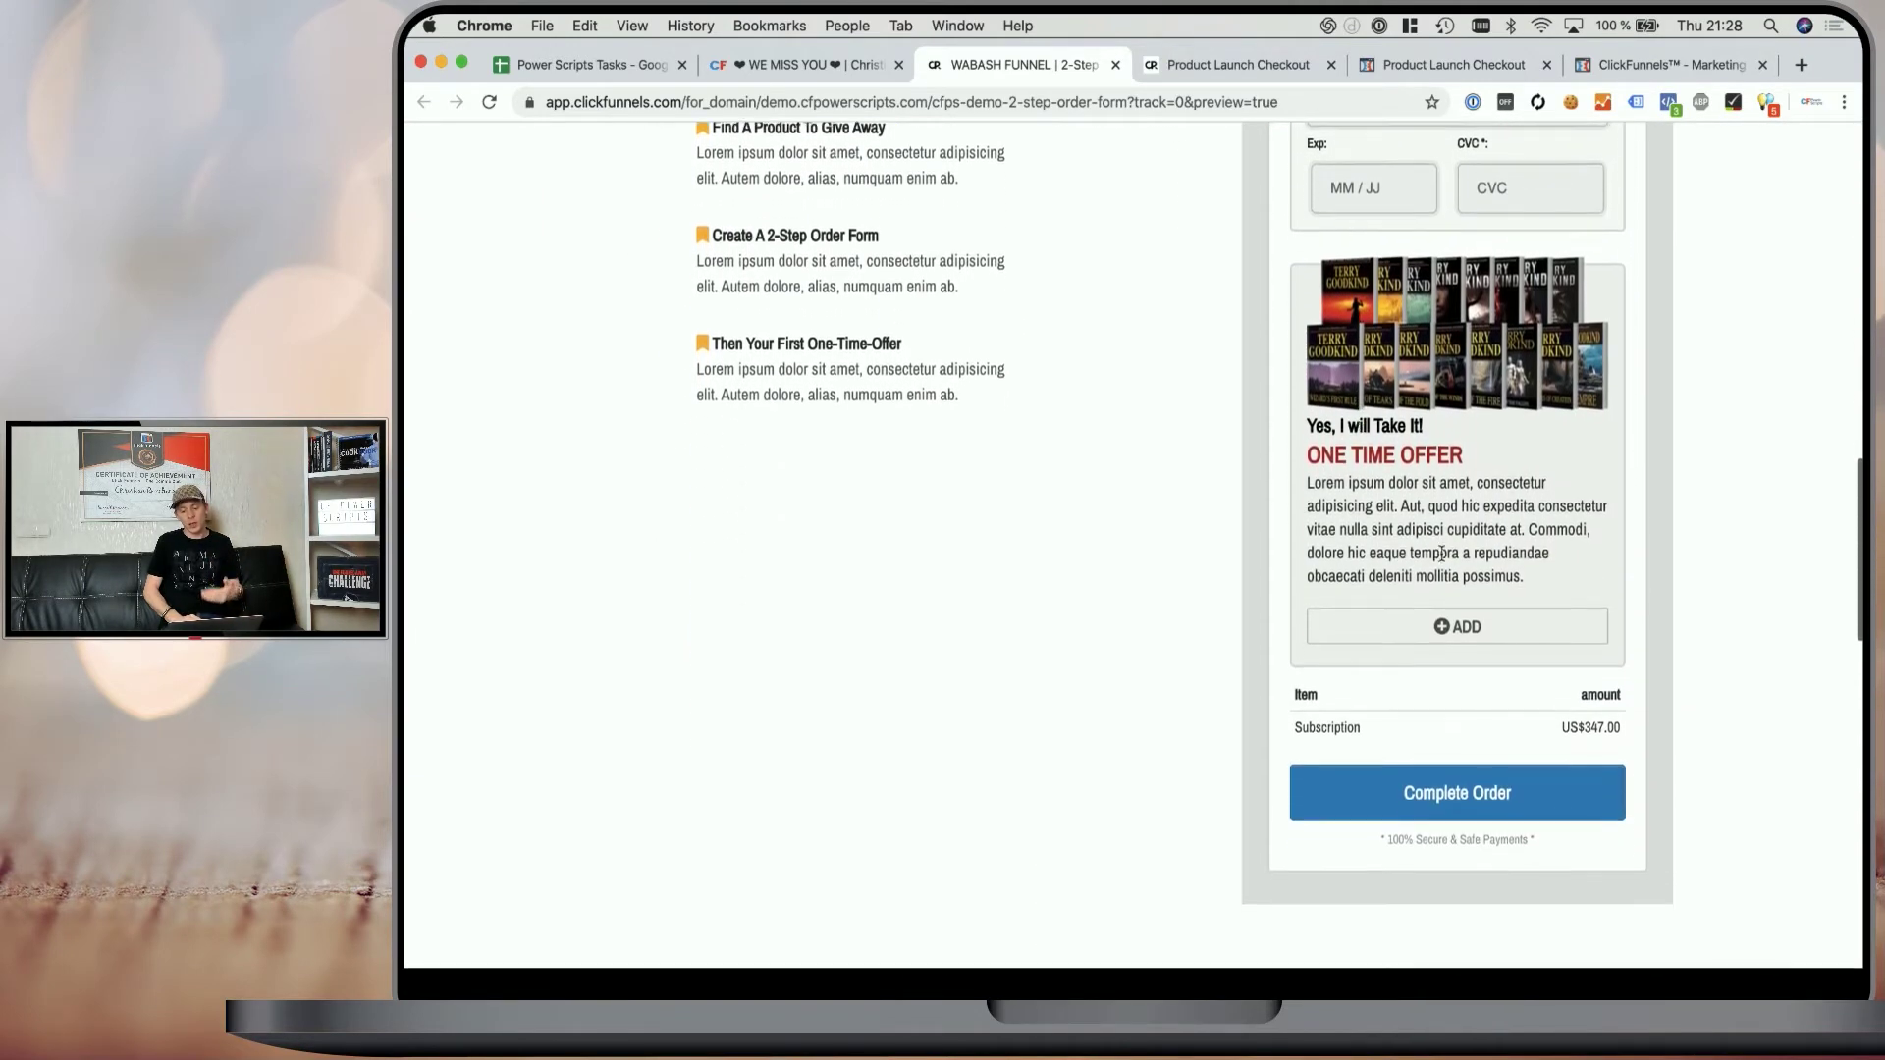
left_click(1438, 628)
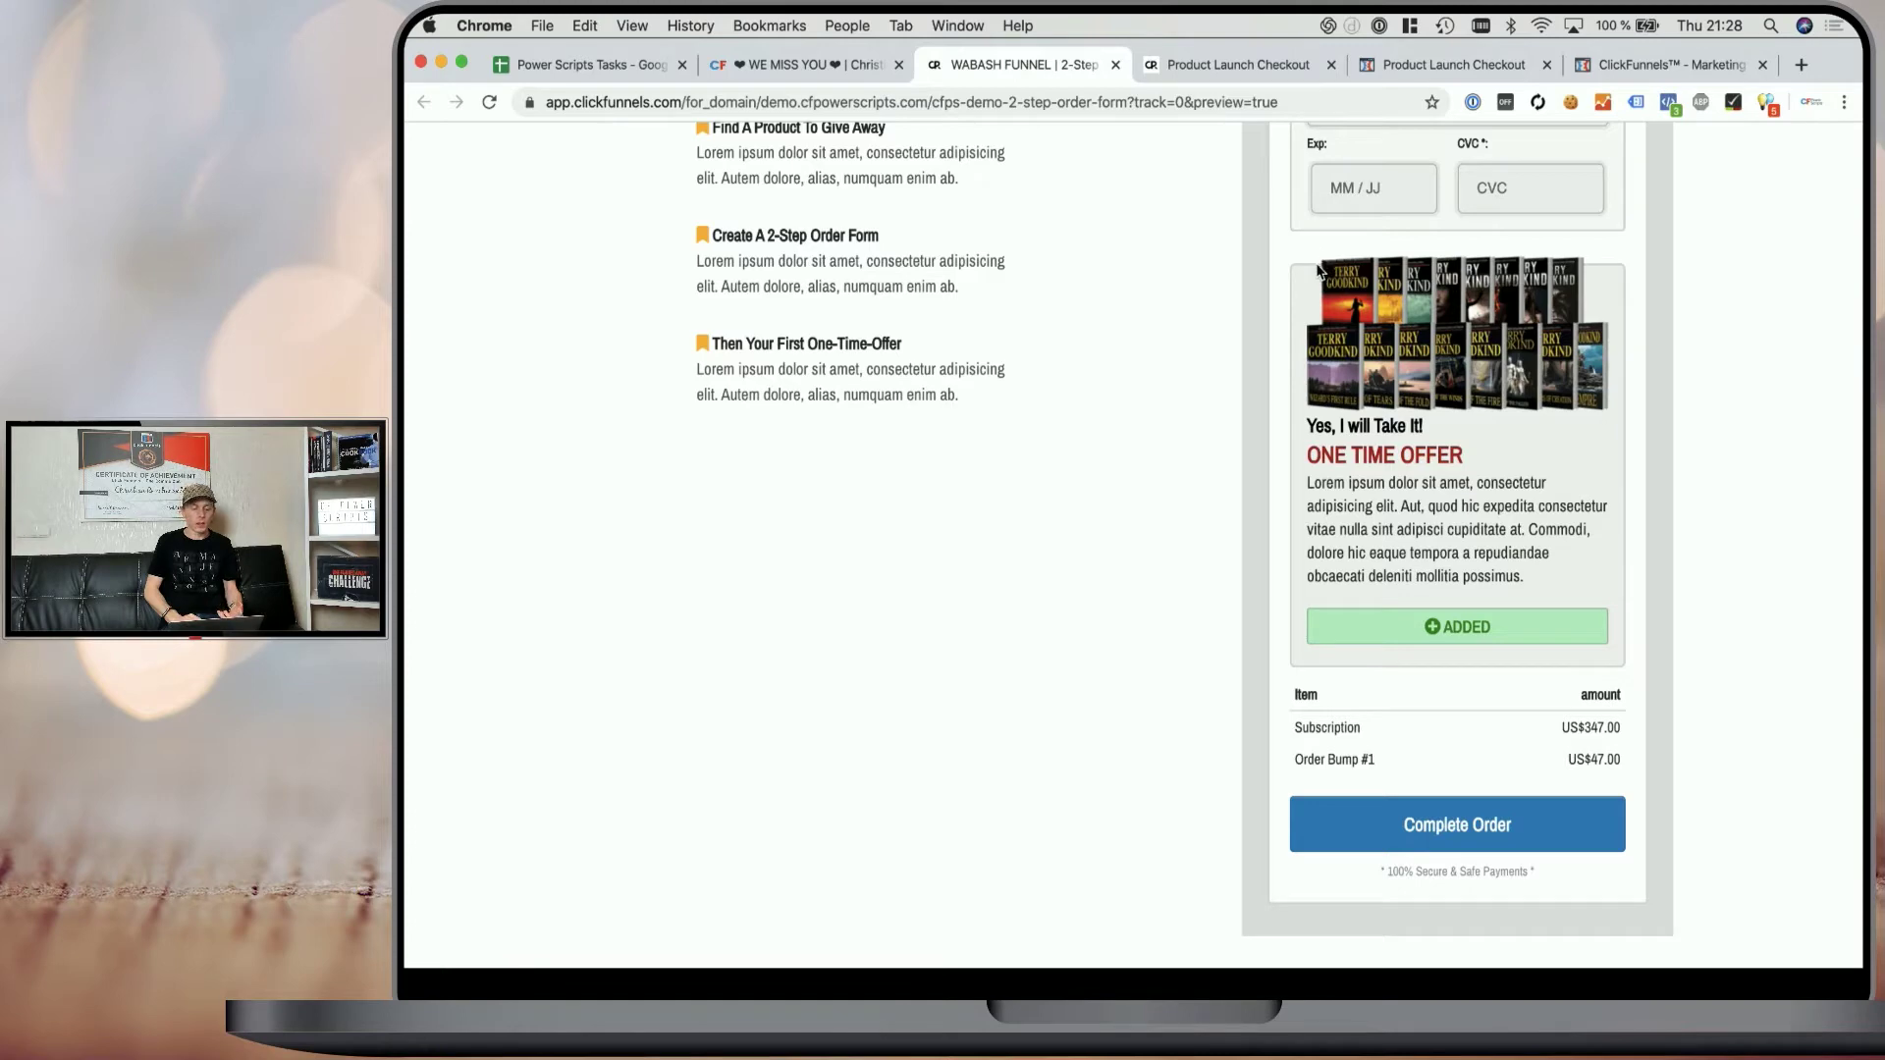
- Open the 2-Step Order Form in the page editor and examine the order element's bump headline, OTO headline and order bump toggle
key("ctrl+shift+Tab")
left_click(1083, 546)
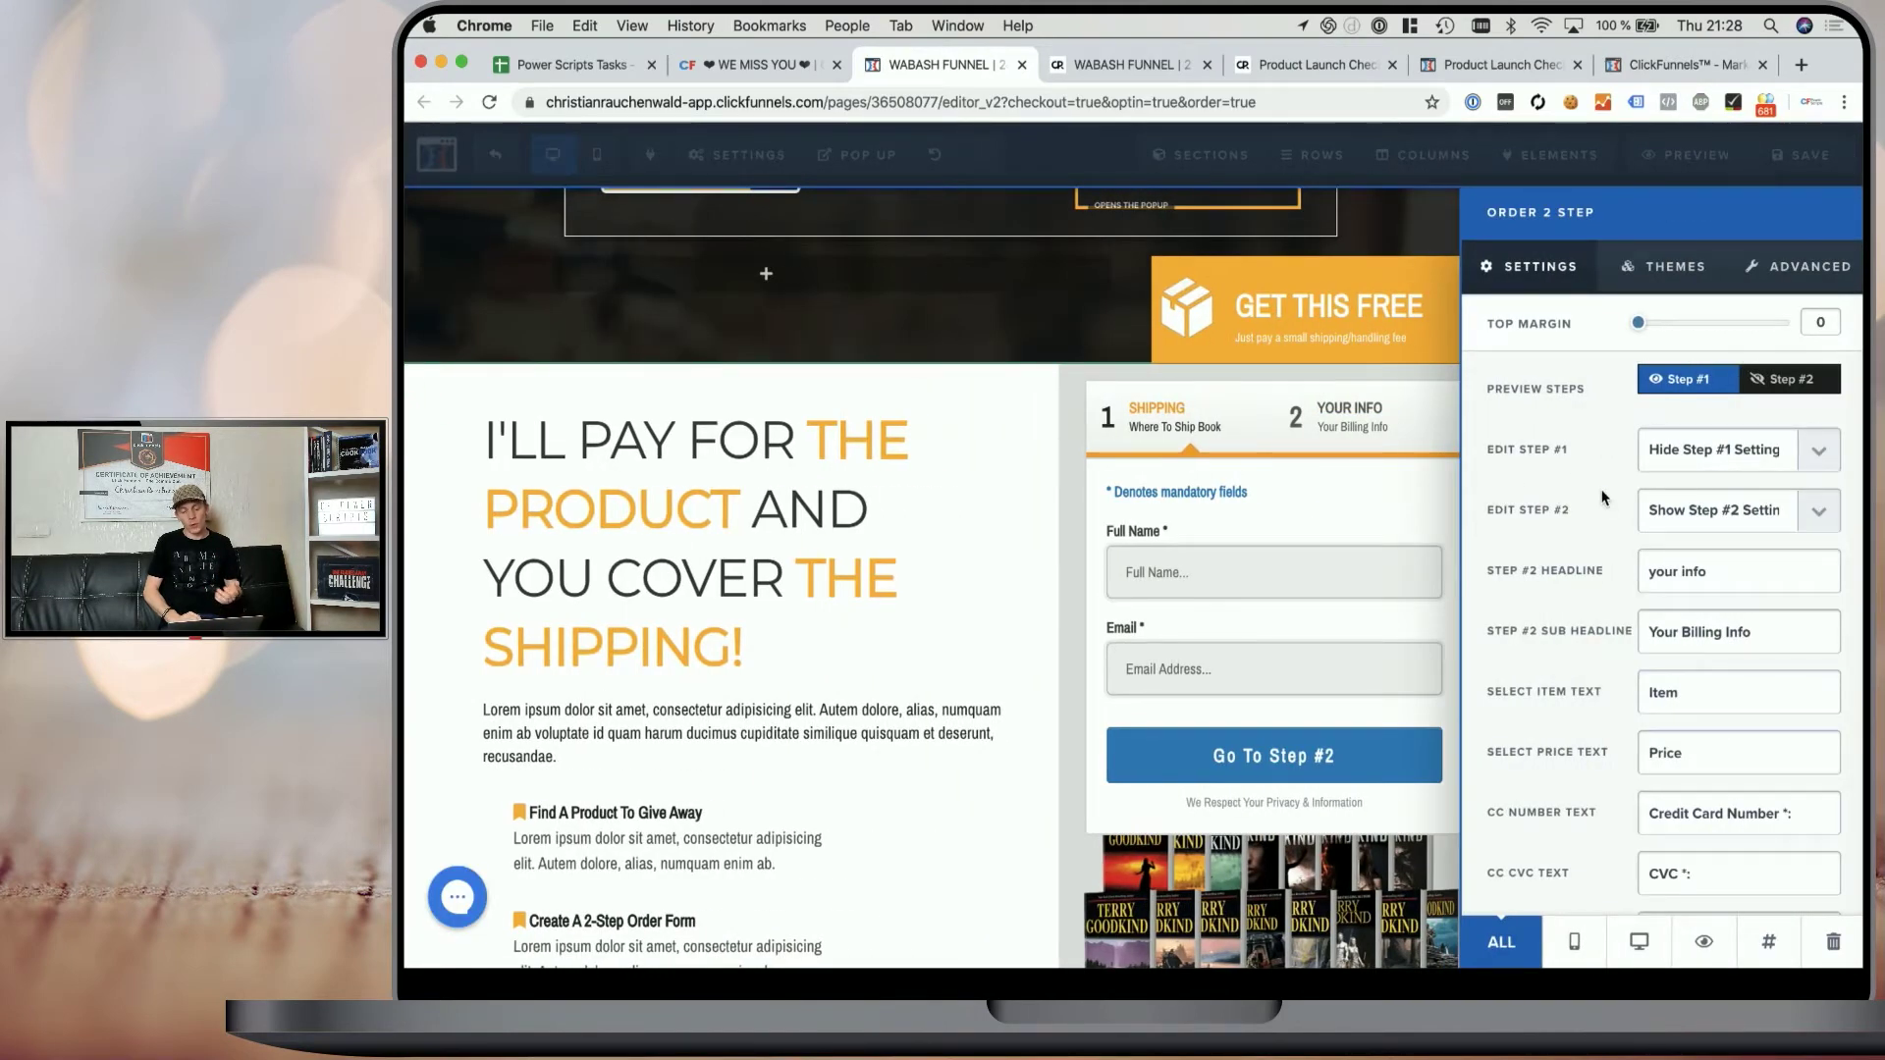
scroll(1603, 498, "down", 10)
scroll(1603, 498, "down", 2)
left_click_drag(1647, 481, 1731, 505)
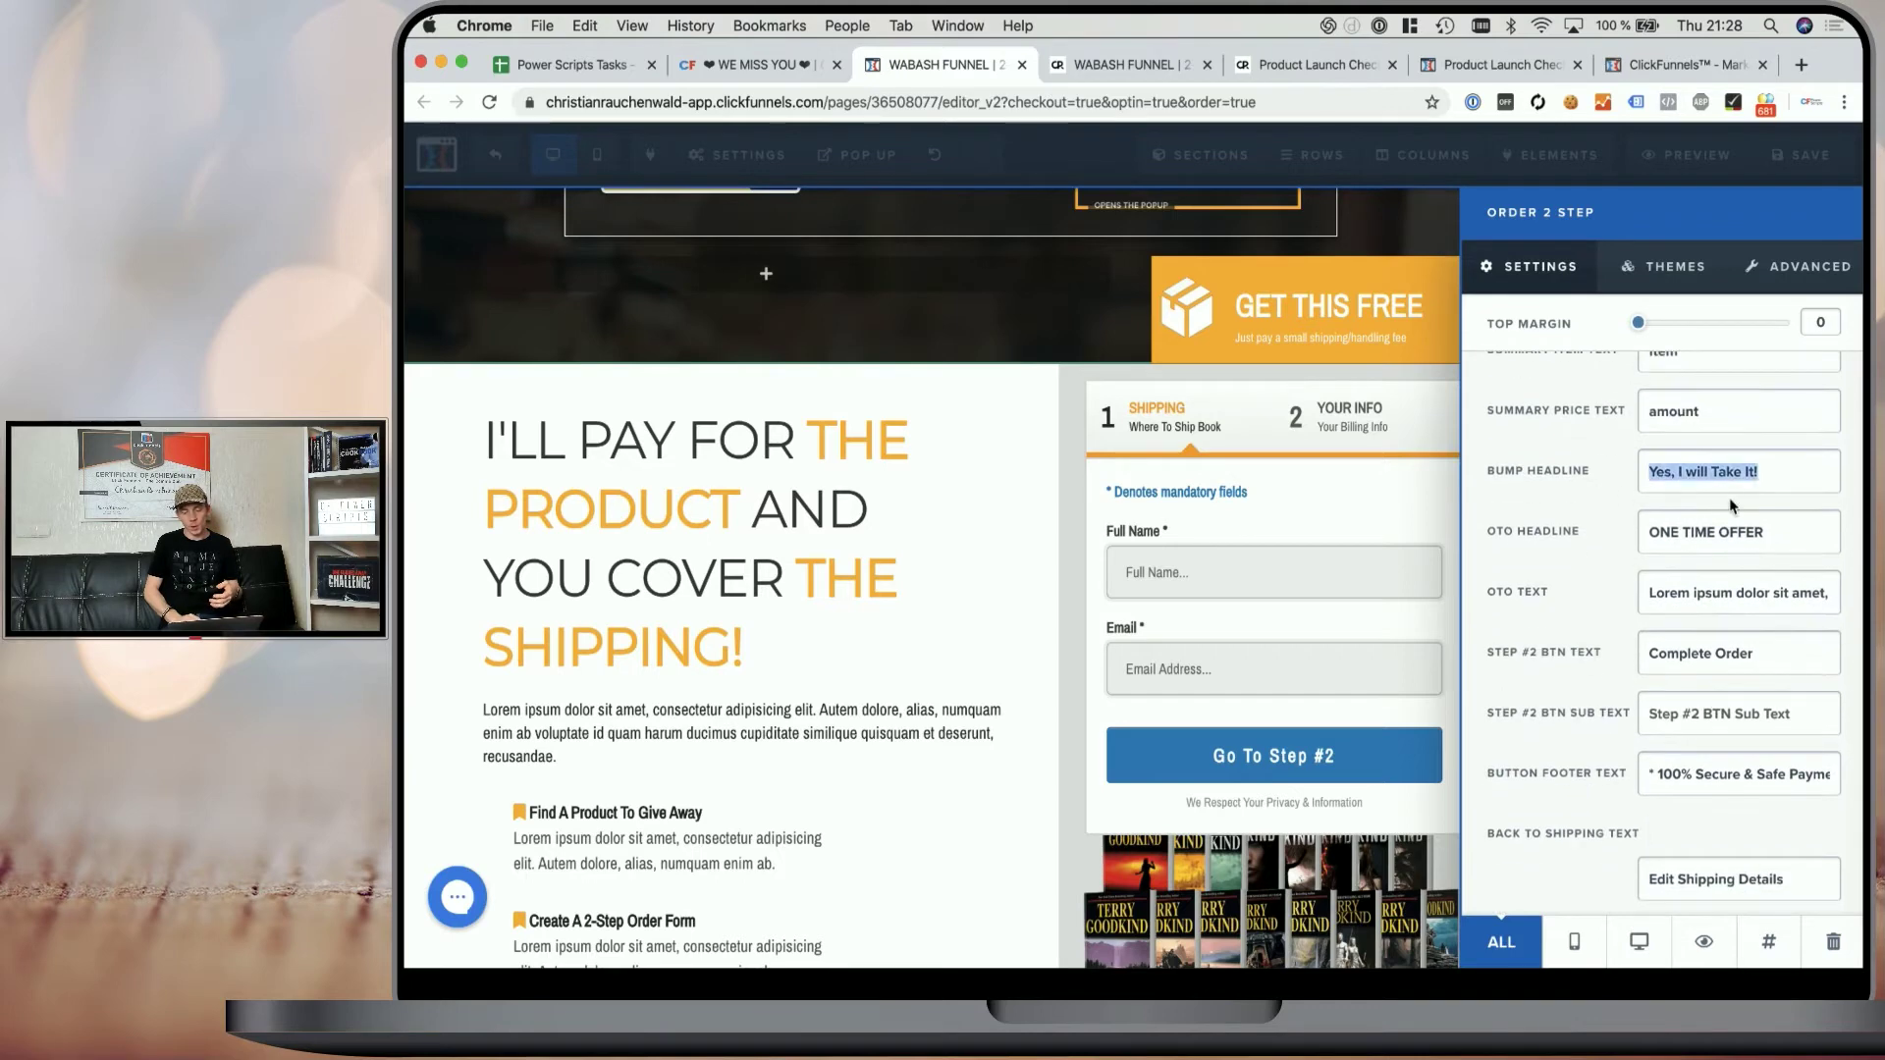
left_click(1650, 532)
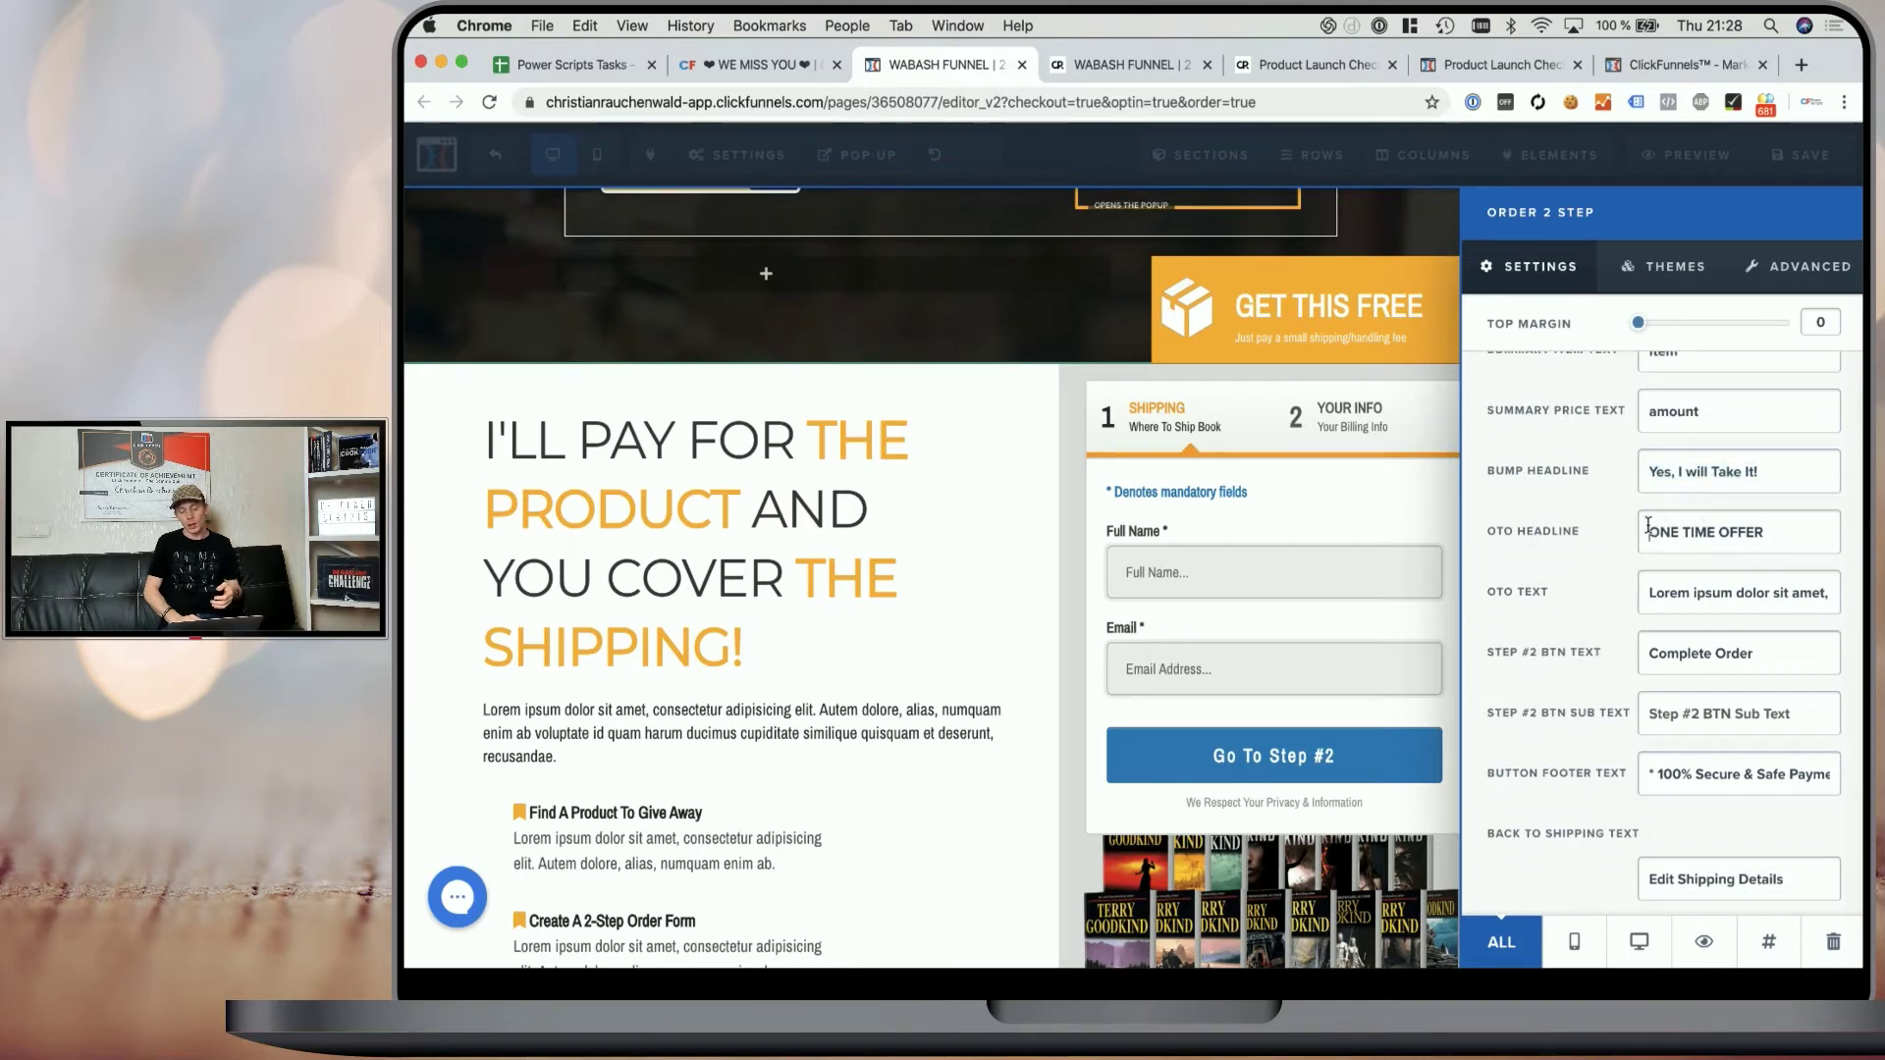
left_click(1789, 267)
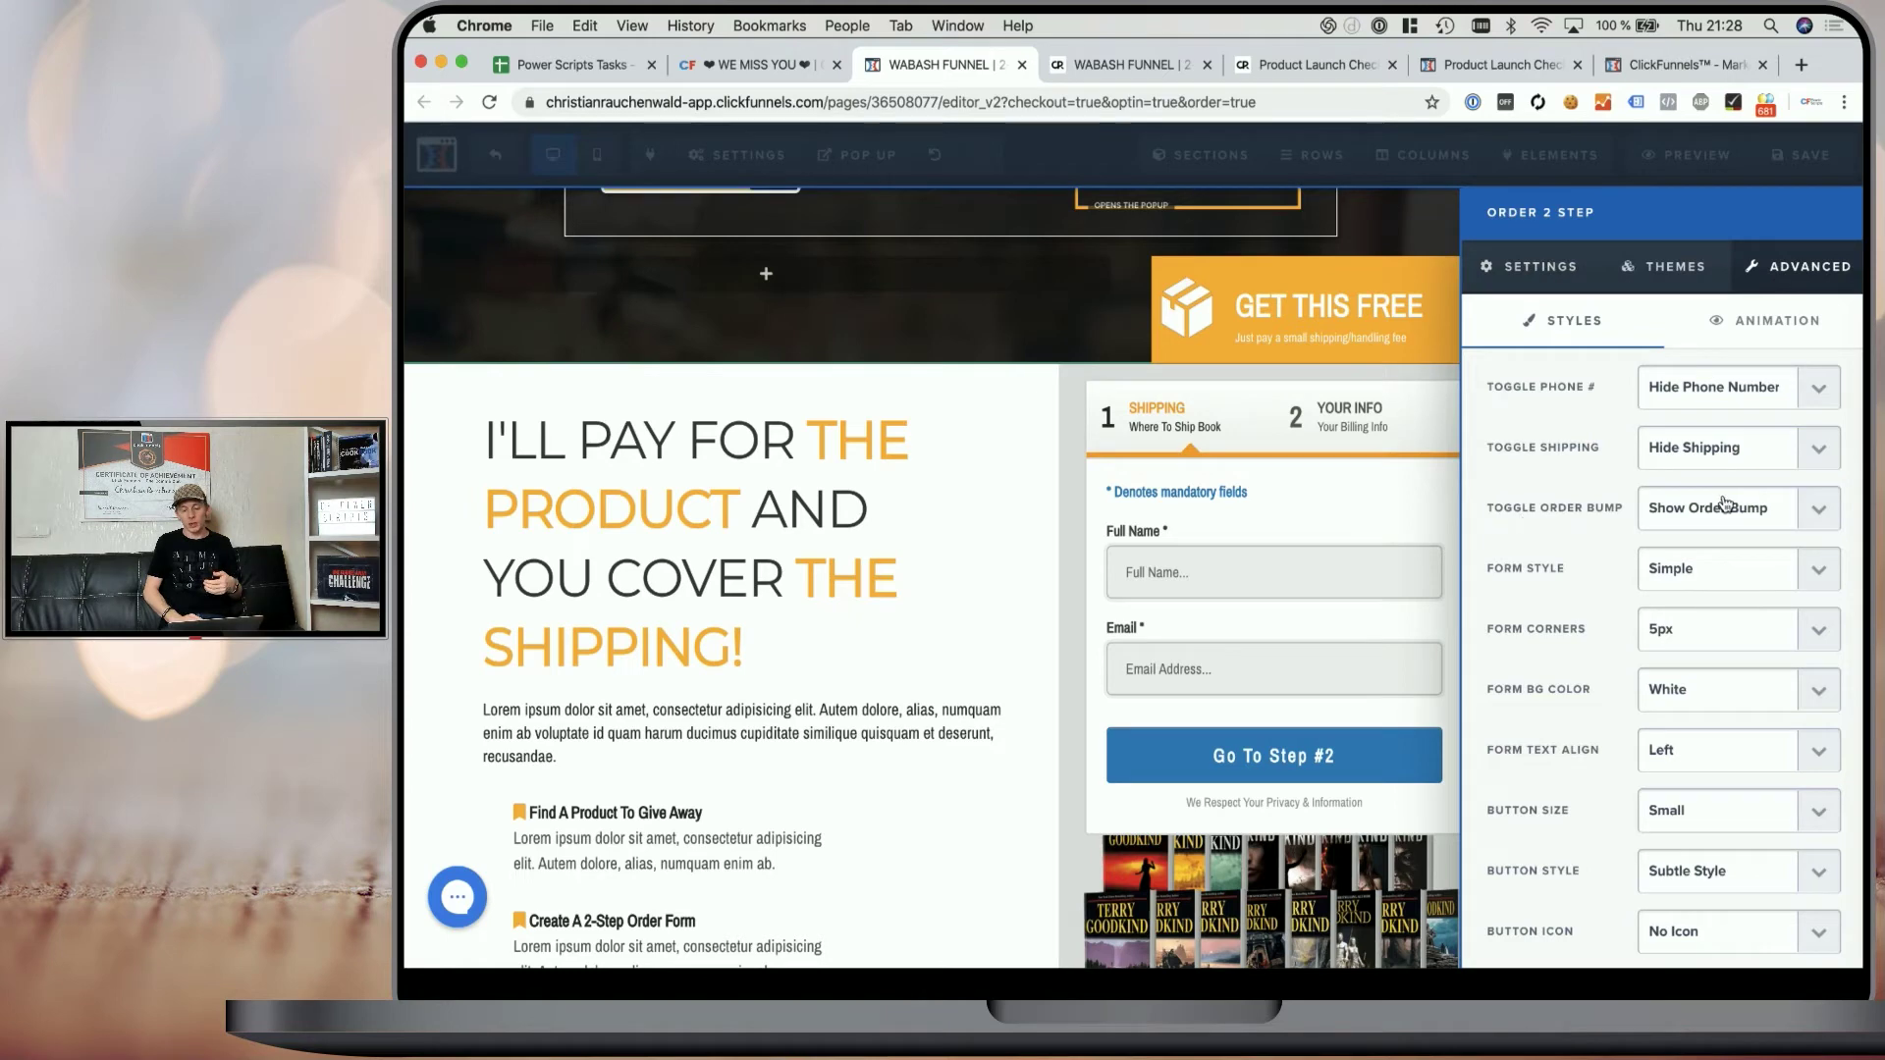
left_click(1452, 589)
- Inspect the book image's CSS info below the 2-step form to check its title, and close the info window
scroll(1500, 620, "down", 3)
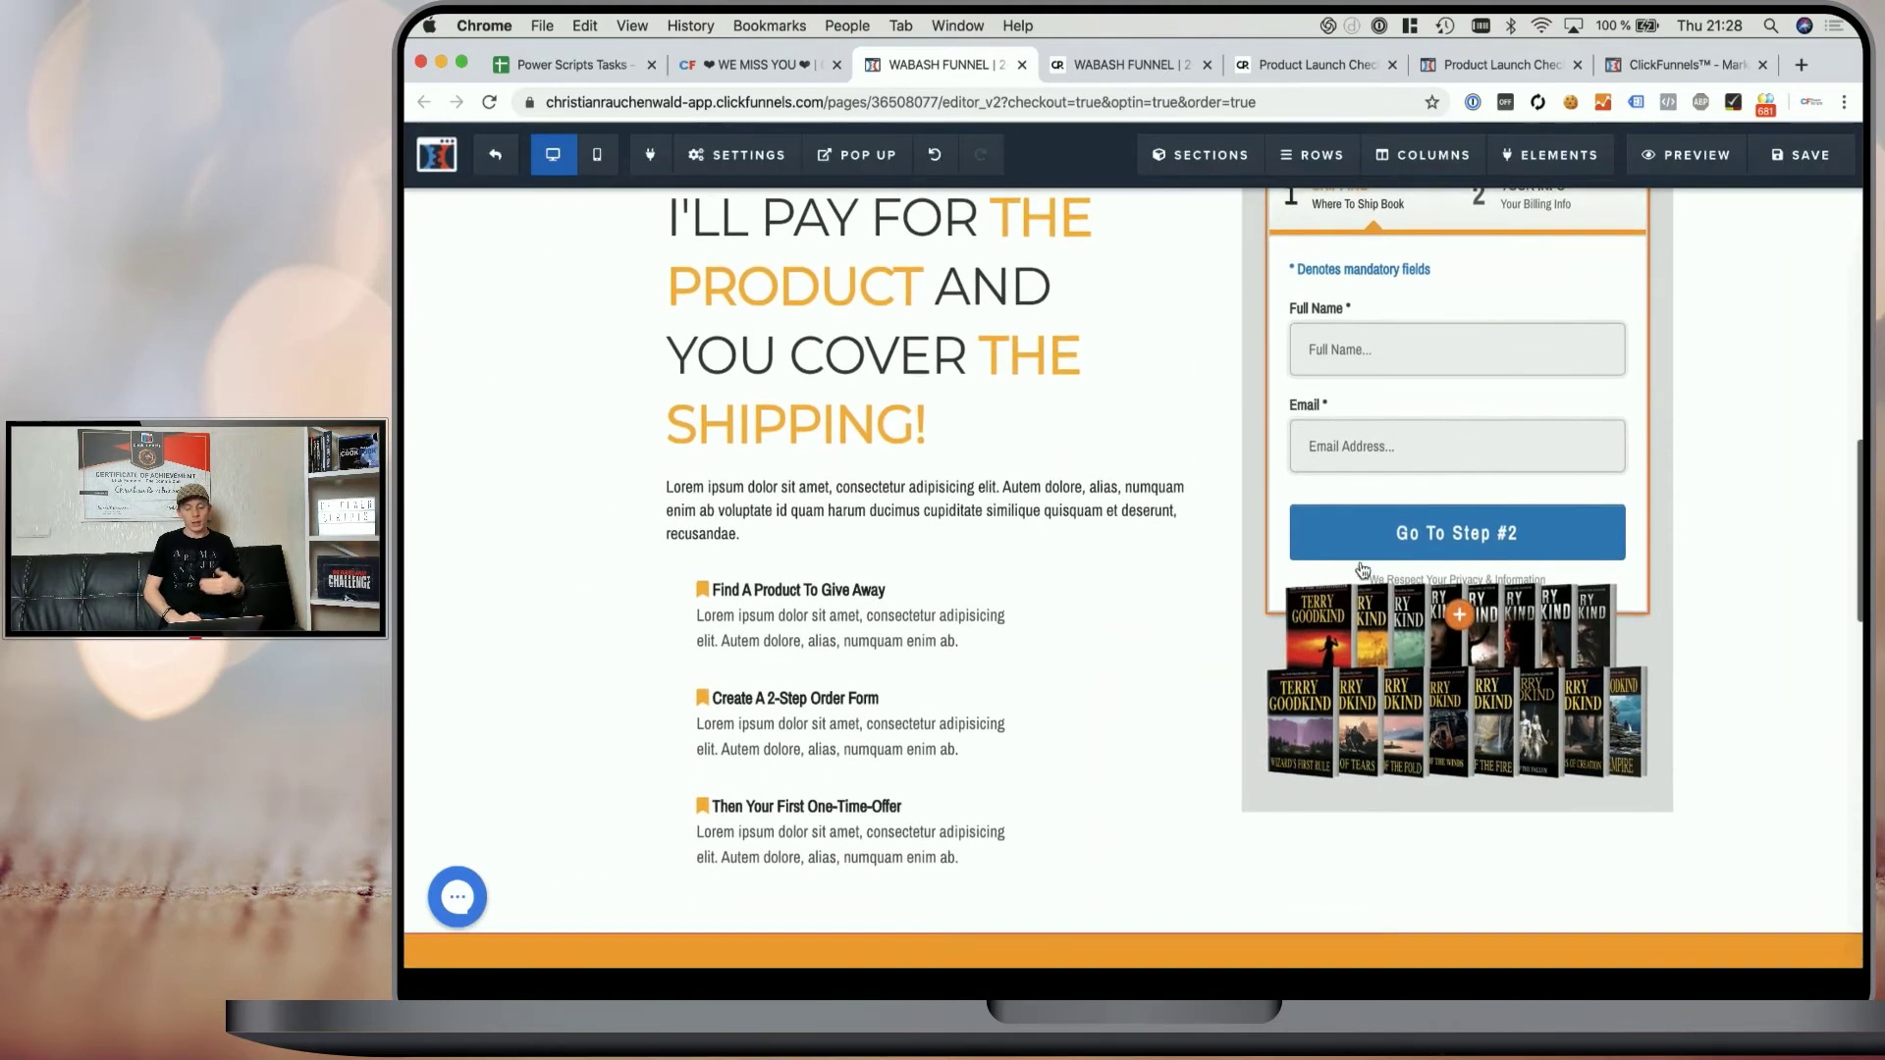
left_click(1487, 634)
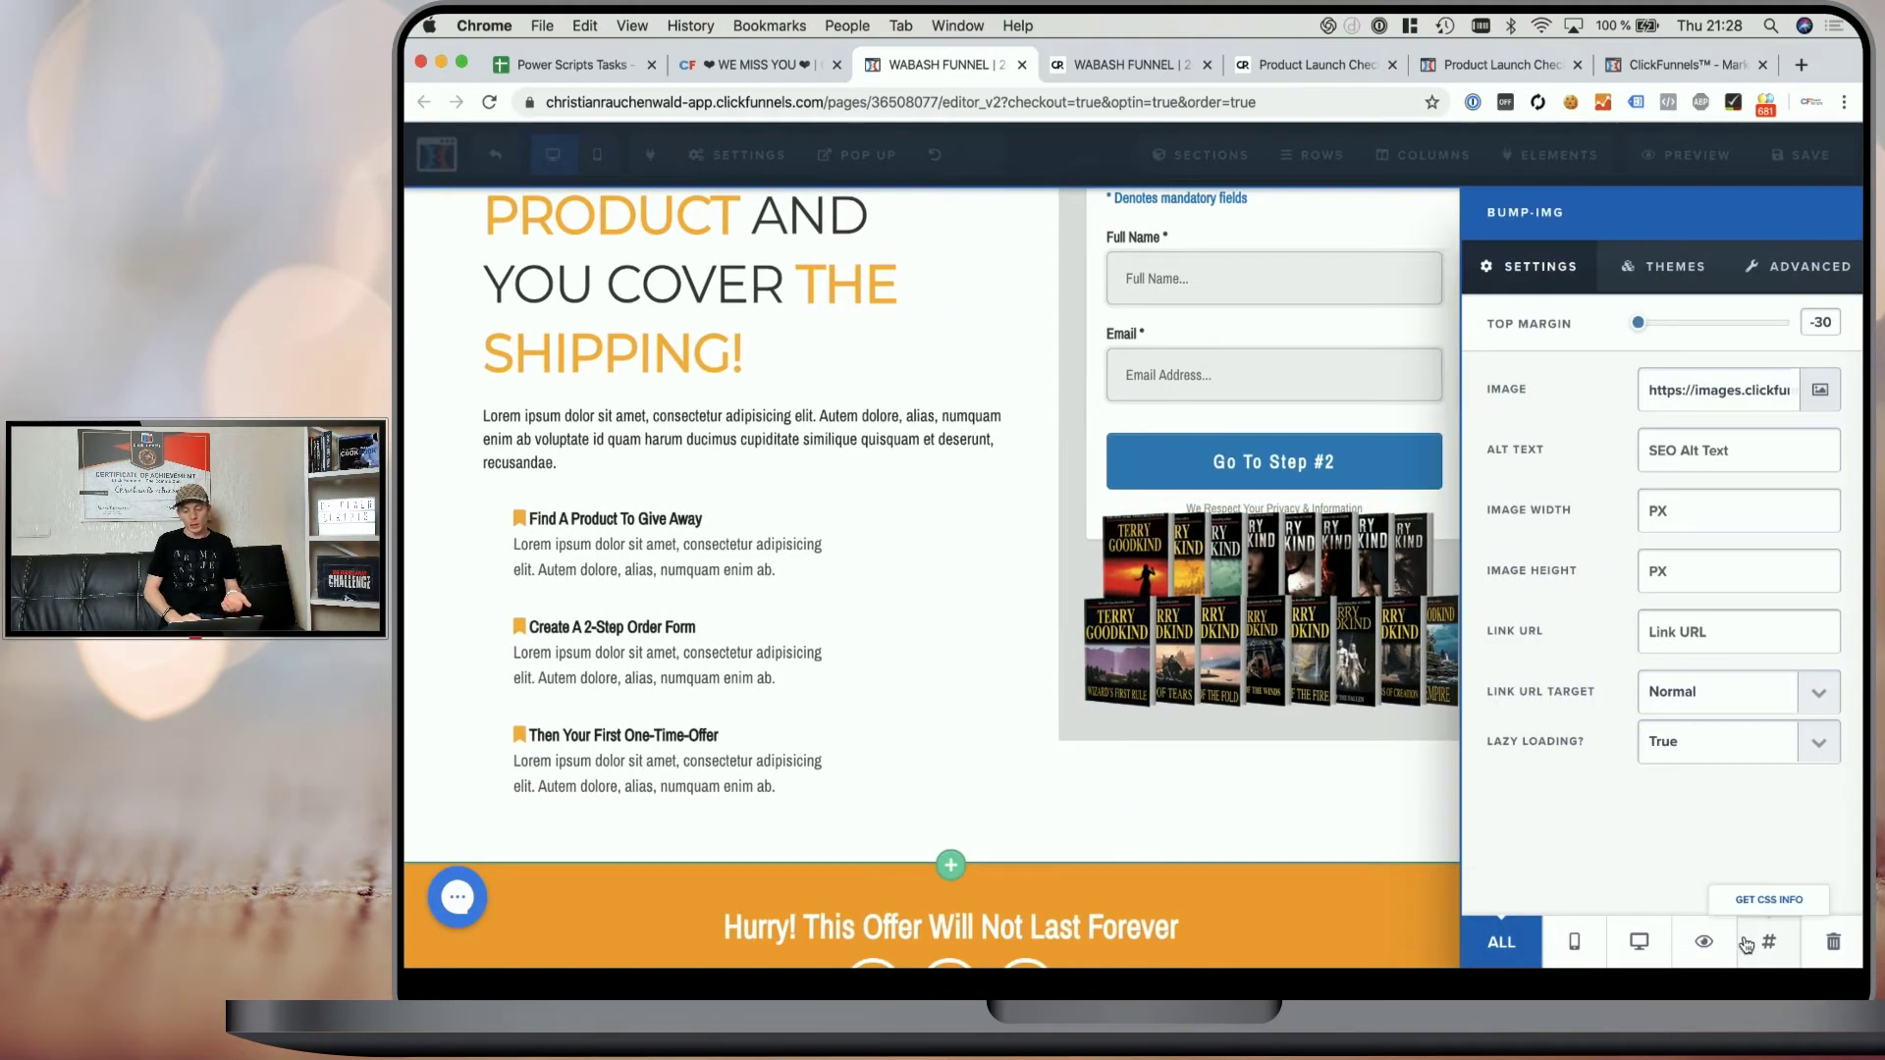
left_click(1753, 944)
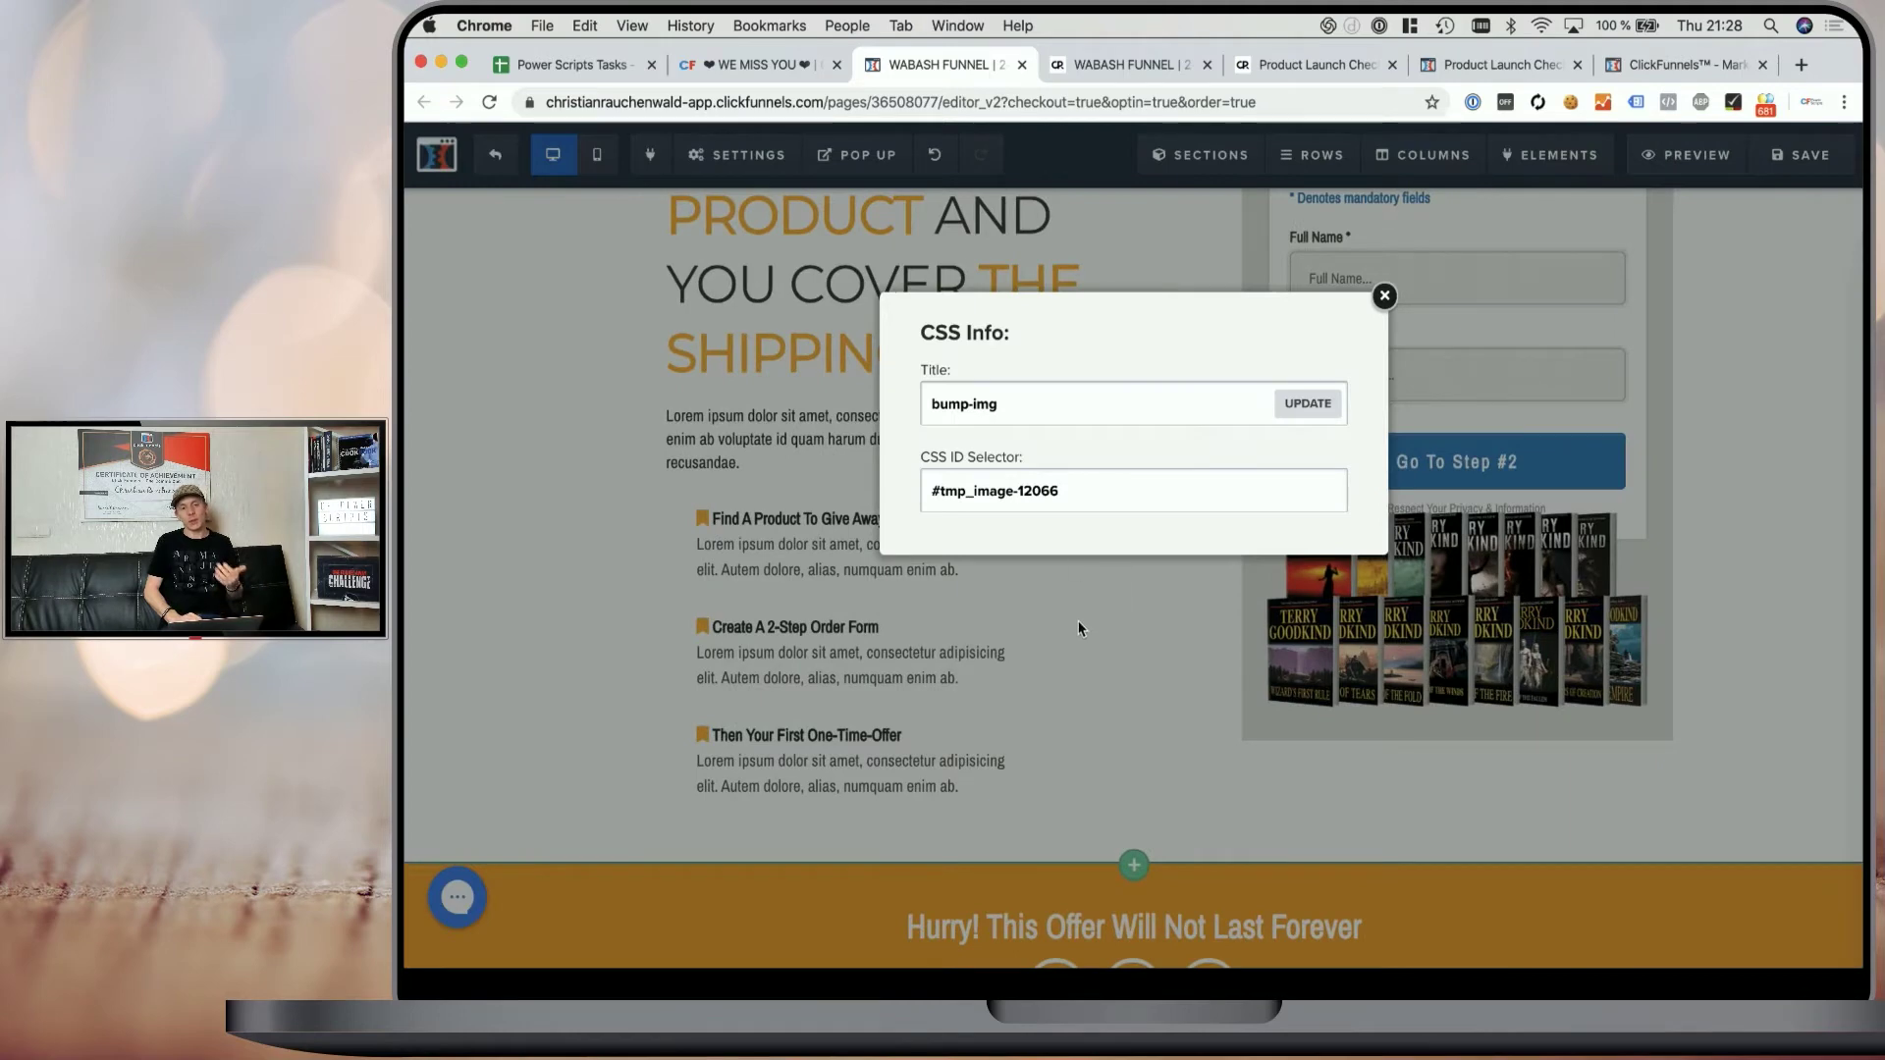
left_click(1079, 629)
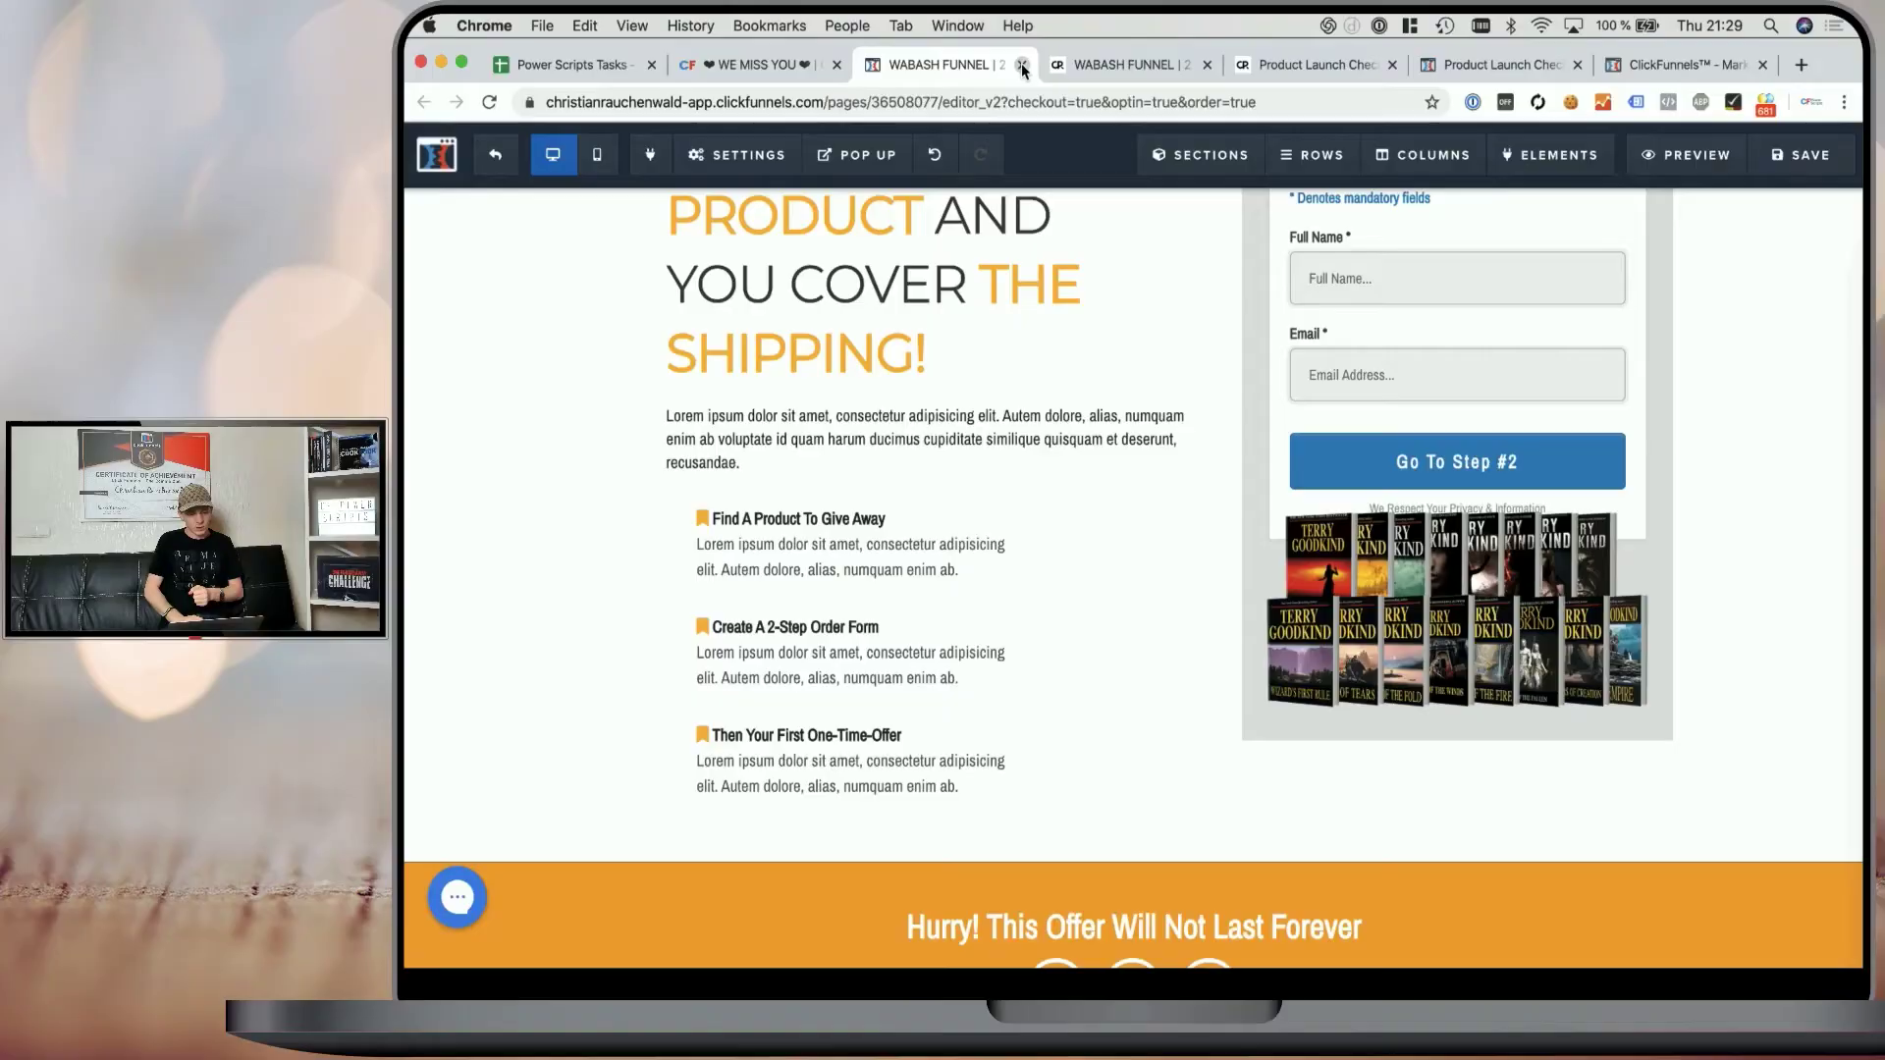
- Close the page editor and preview tabs, and return to the Power Scripts Development funnel's list of steps
left_click(1022, 66)
left_click(1279, 378)
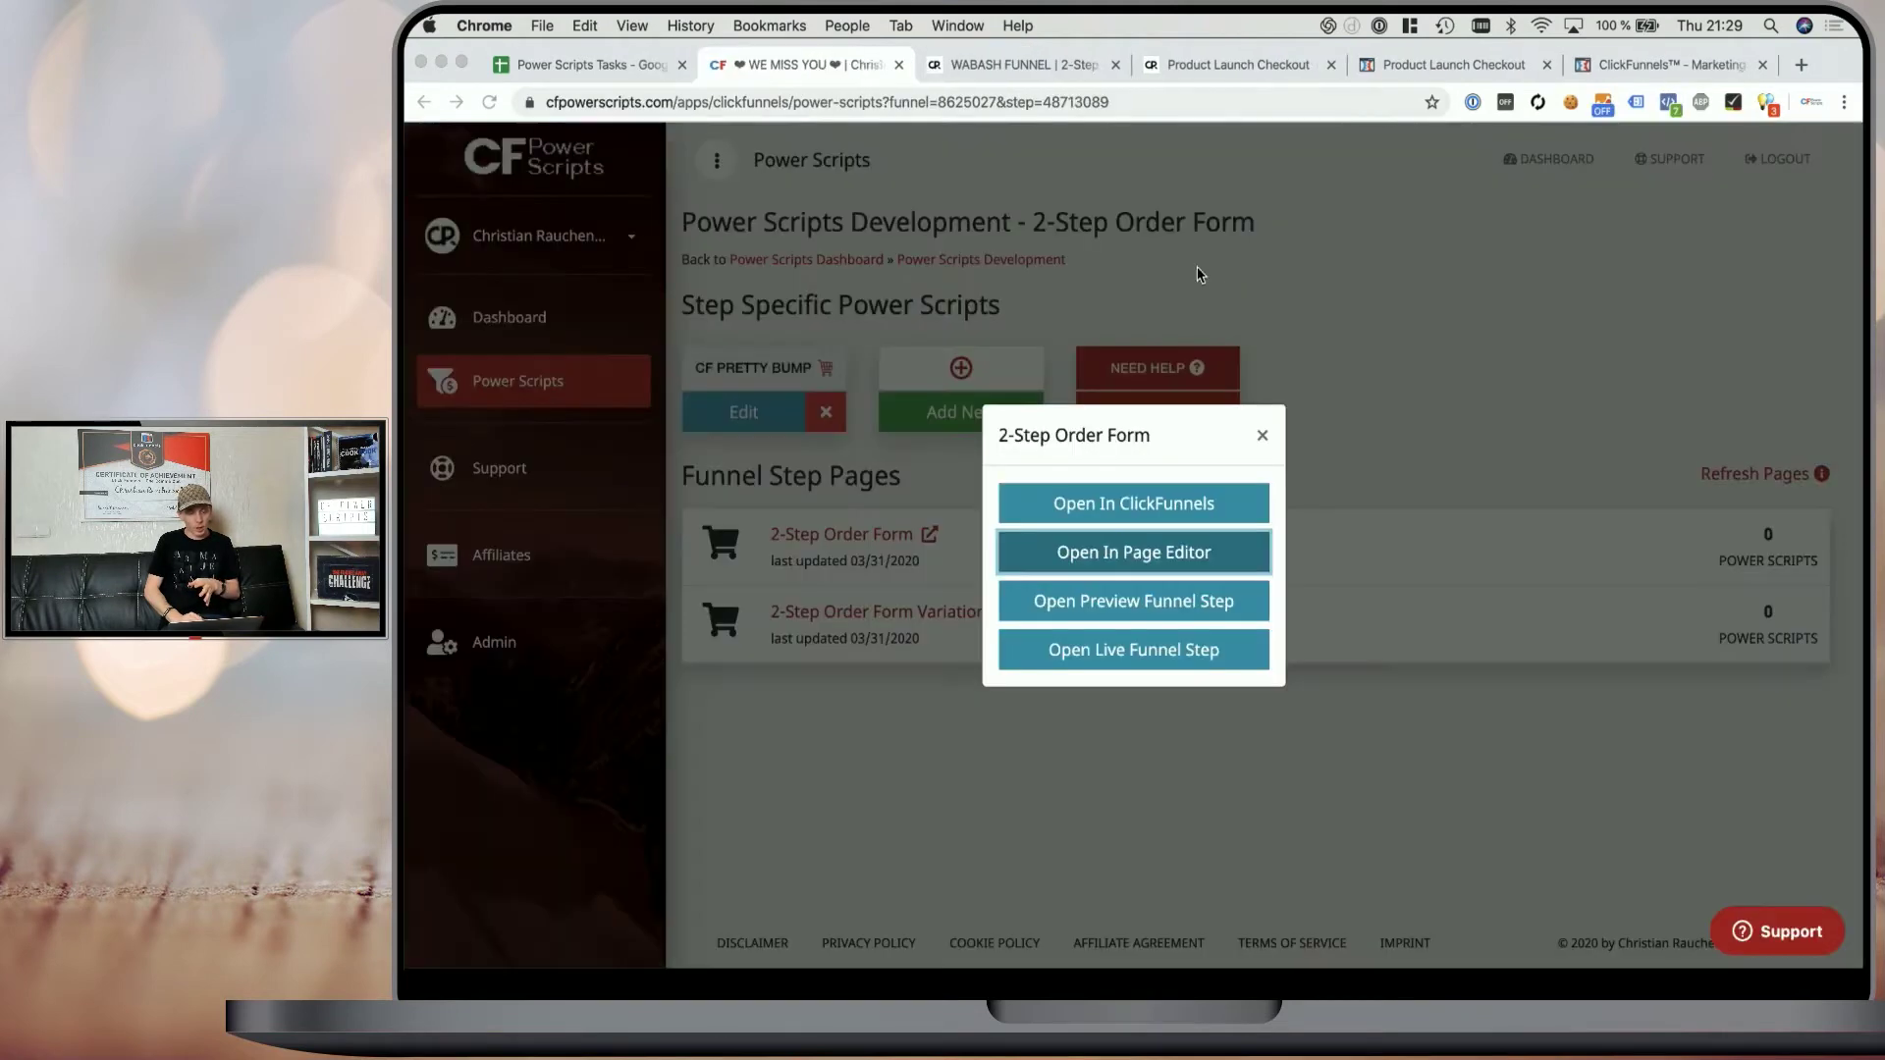
left_click(1115, 66)
left_click(1116, 65)
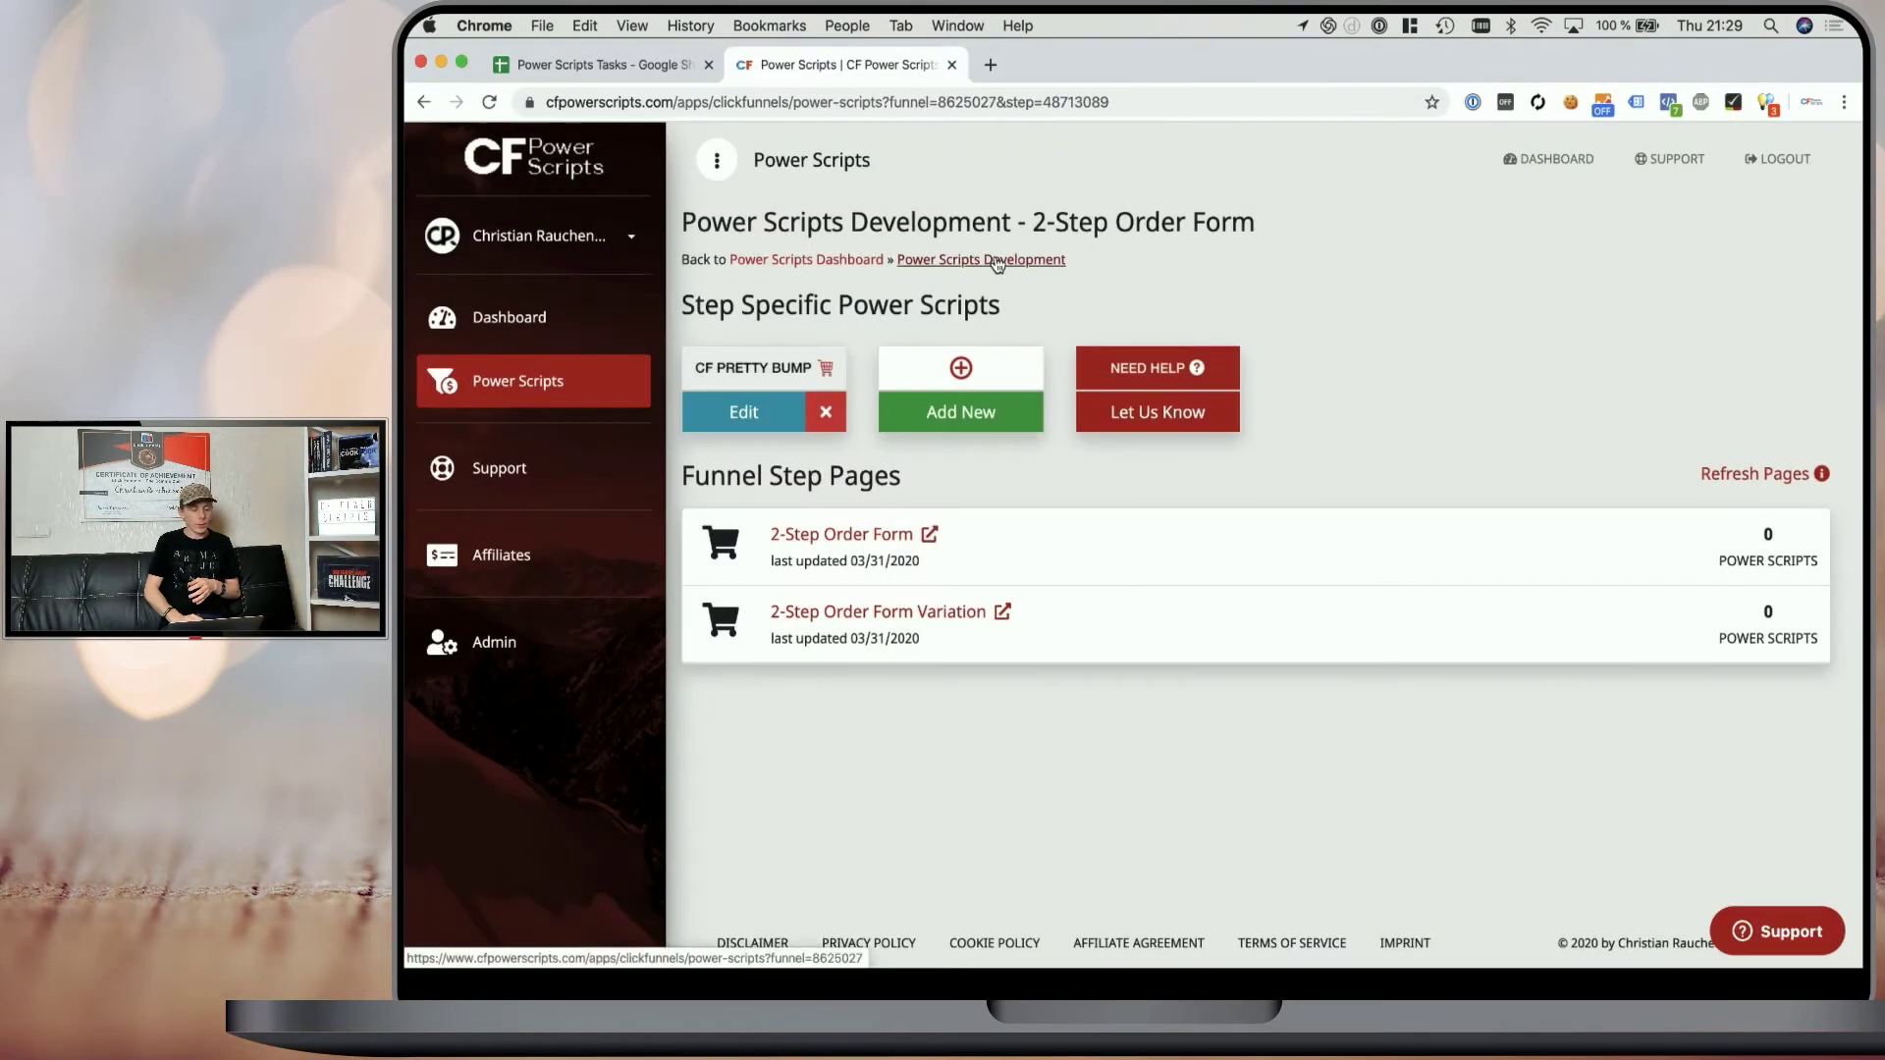
left_click(1027, 261)
scroll(1004, 358, "down", 6)
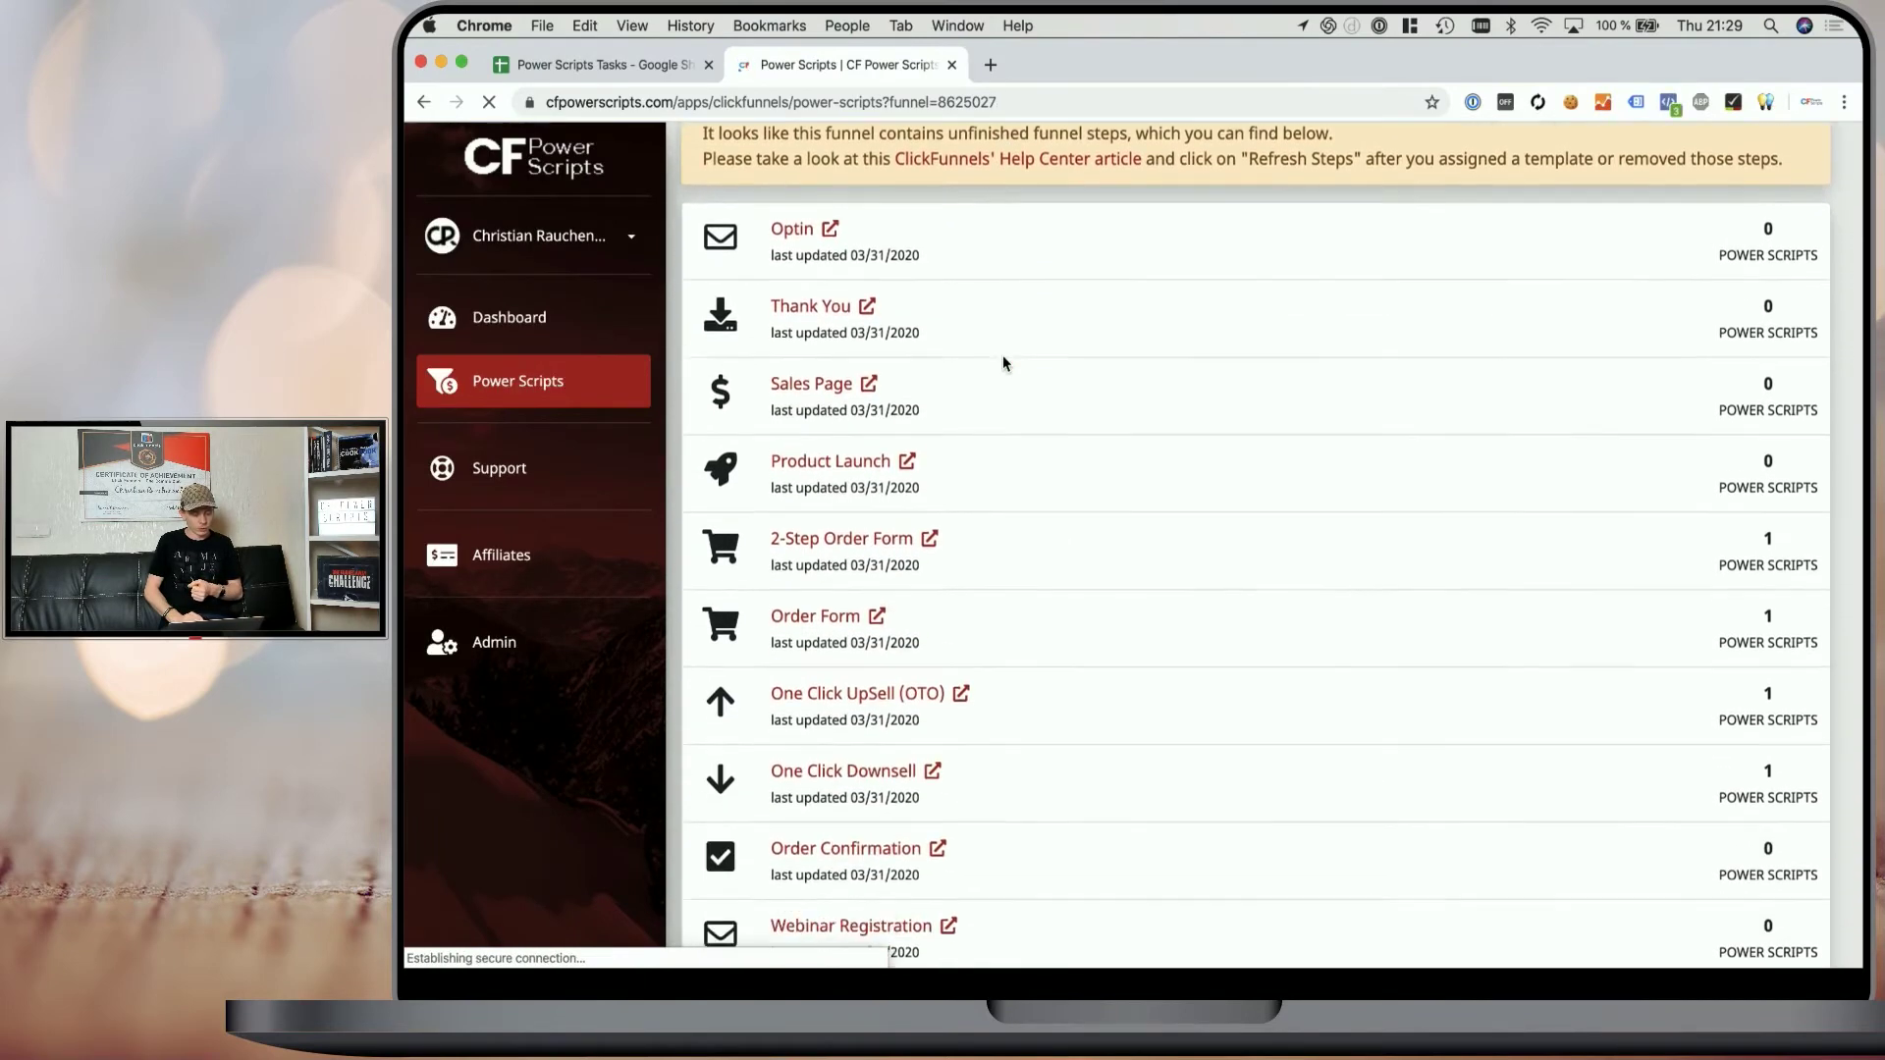
- Open the Order Form step of the Power Scripts Development funnel and bring up its control page's step in ClickFunnels
left_click(791, 491)
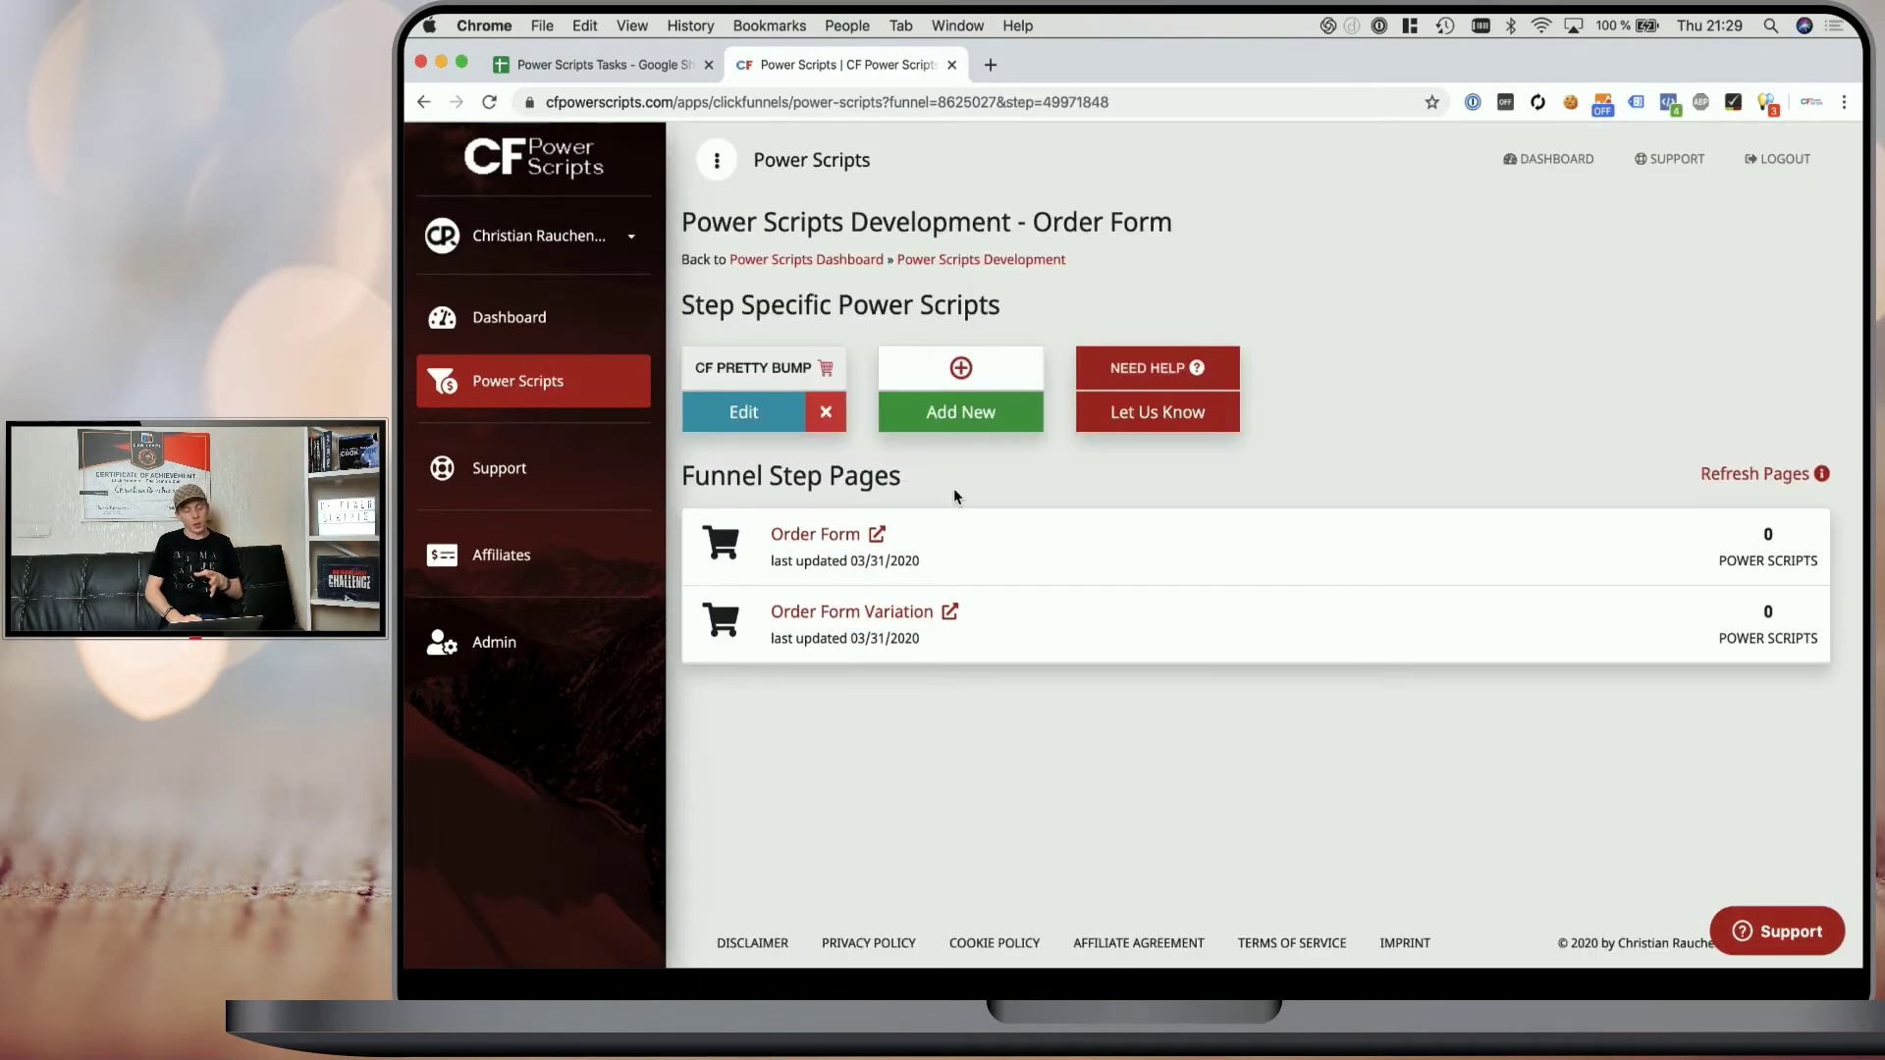
left_click(878, 536)
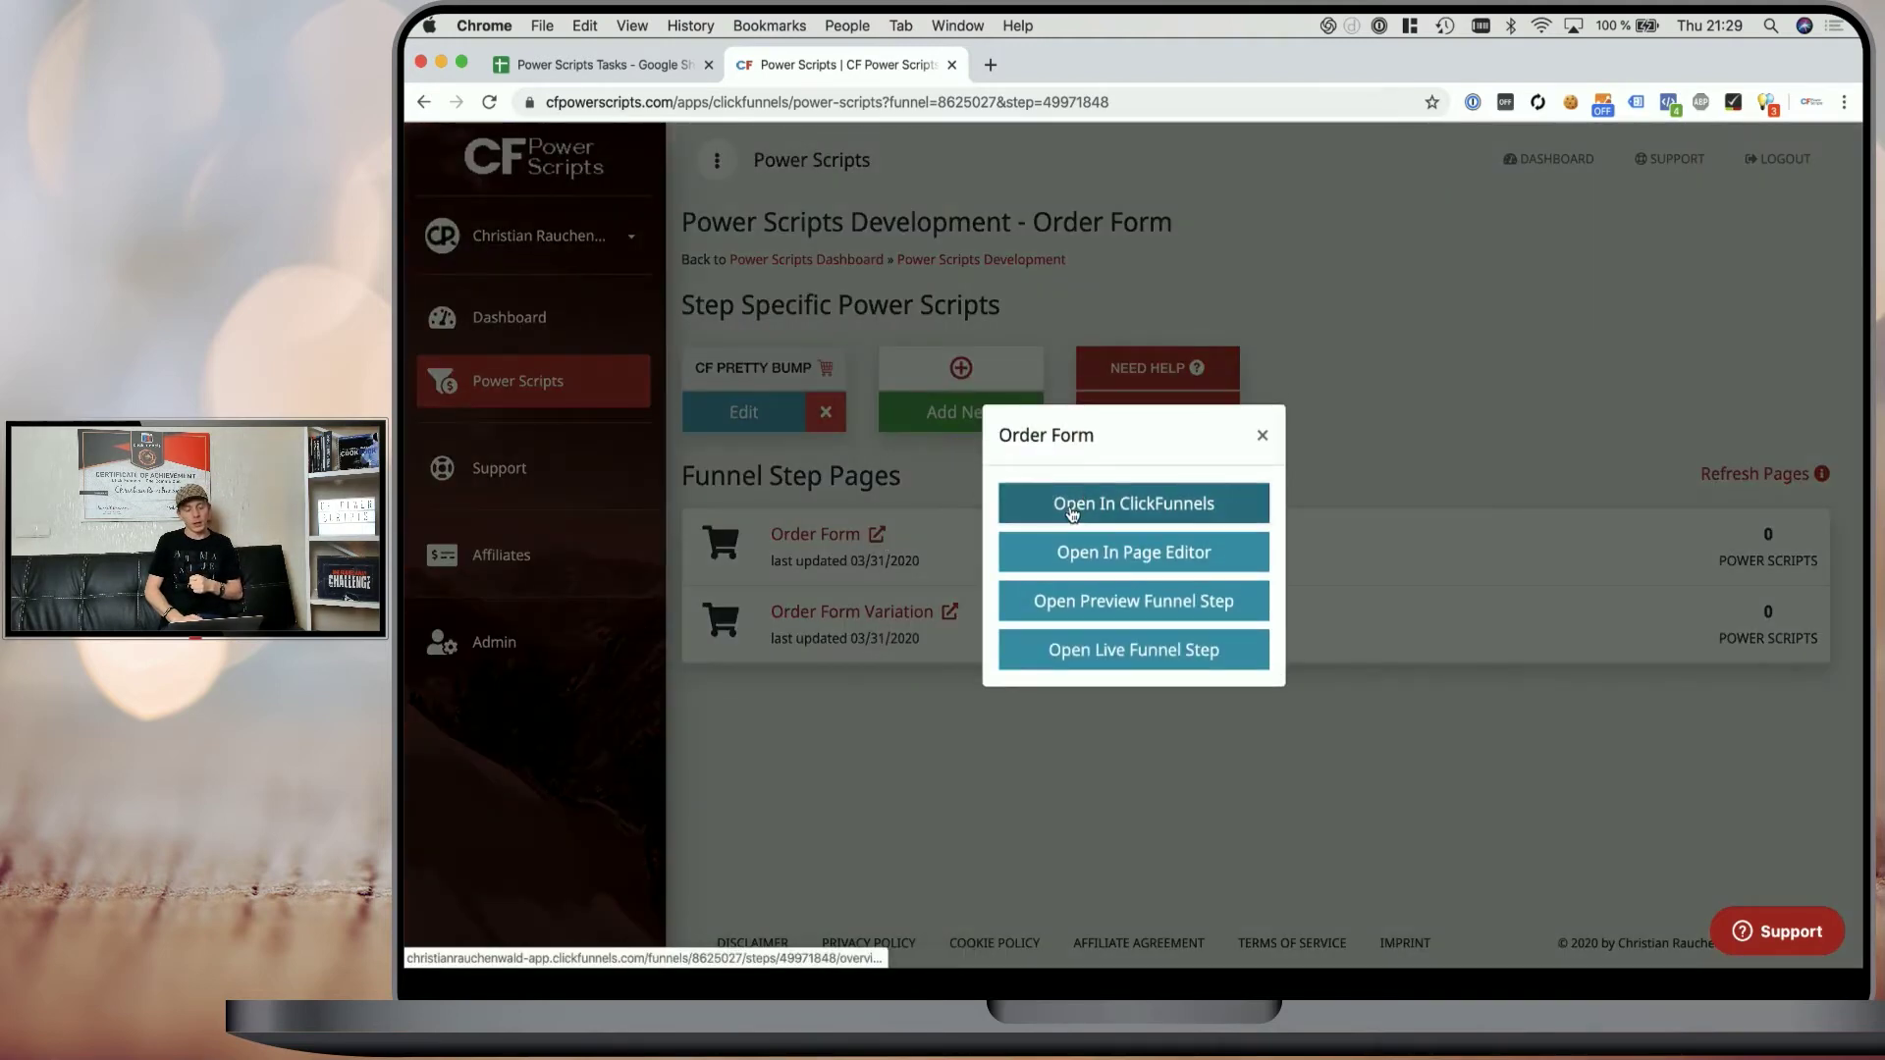
left_click(1072, 505)
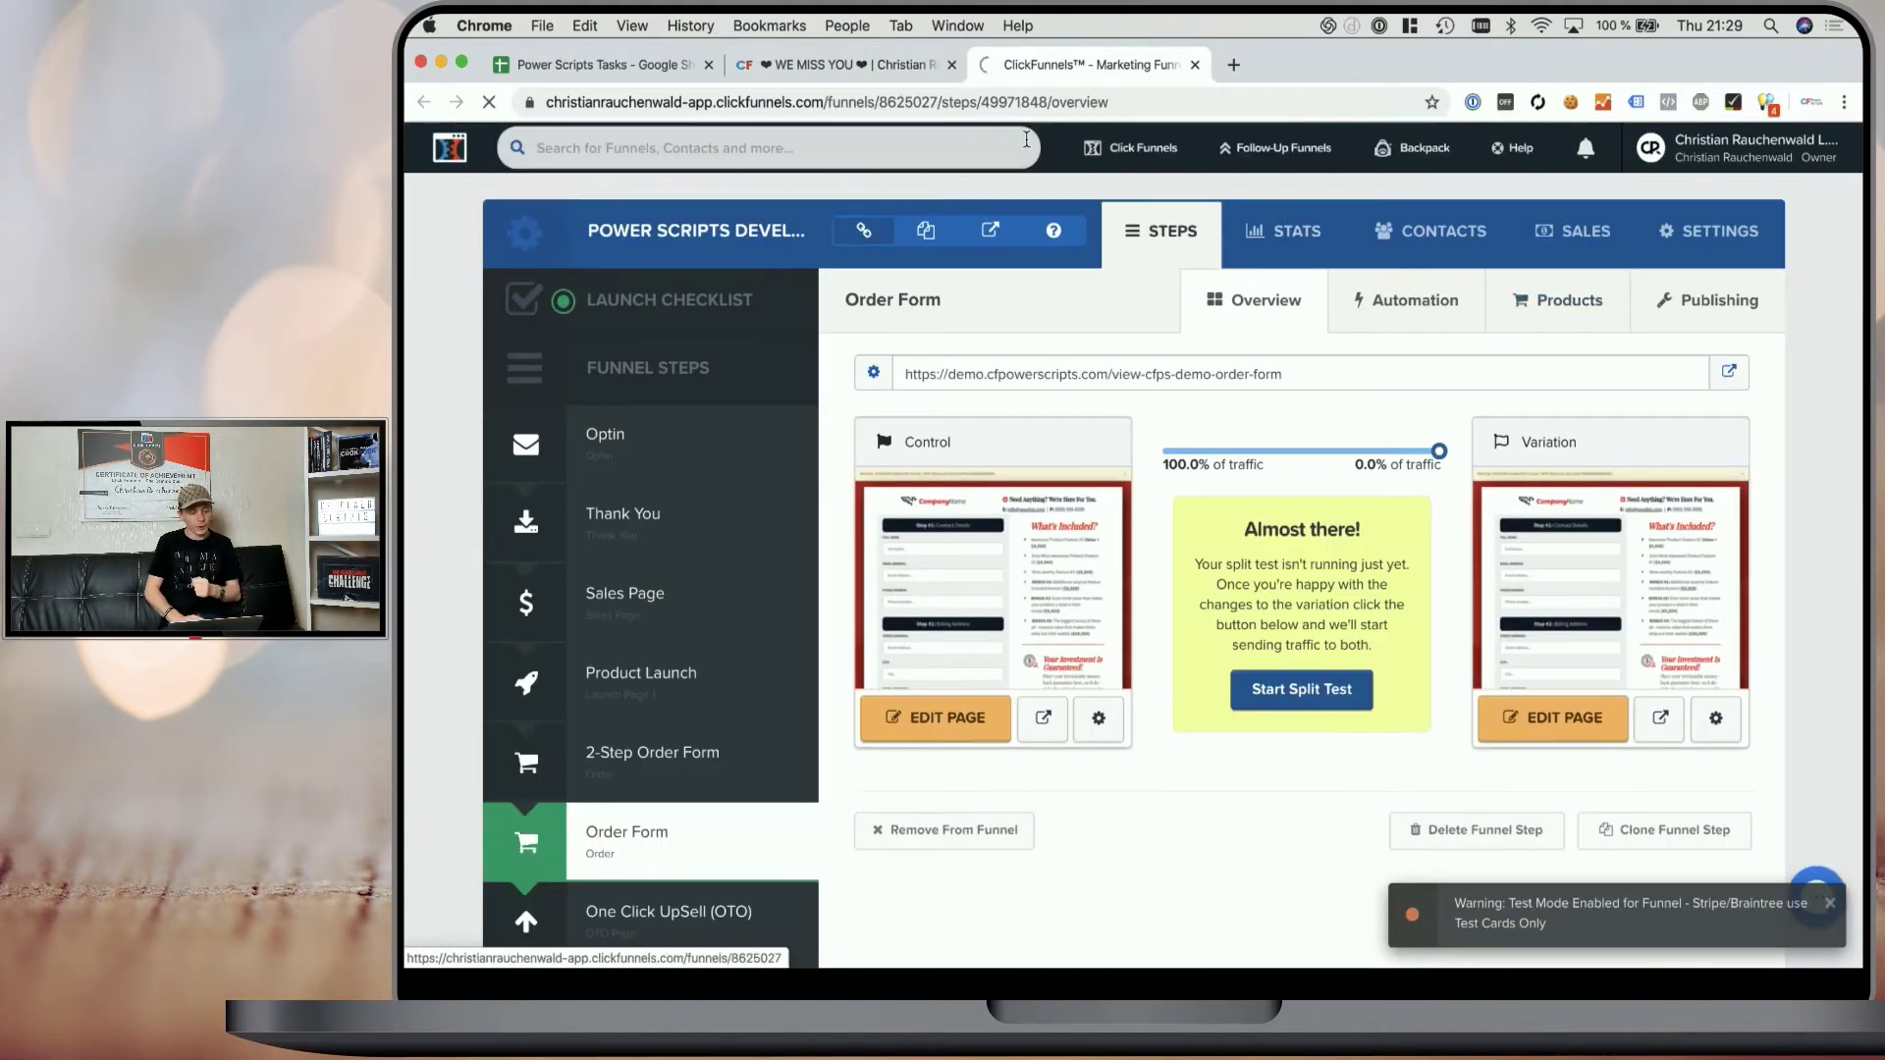
- Return to the Power Scripts page for the Order Form step and open the Order Form Variation in the page editor
key("super+alt+Left")
left_click(946, 501)
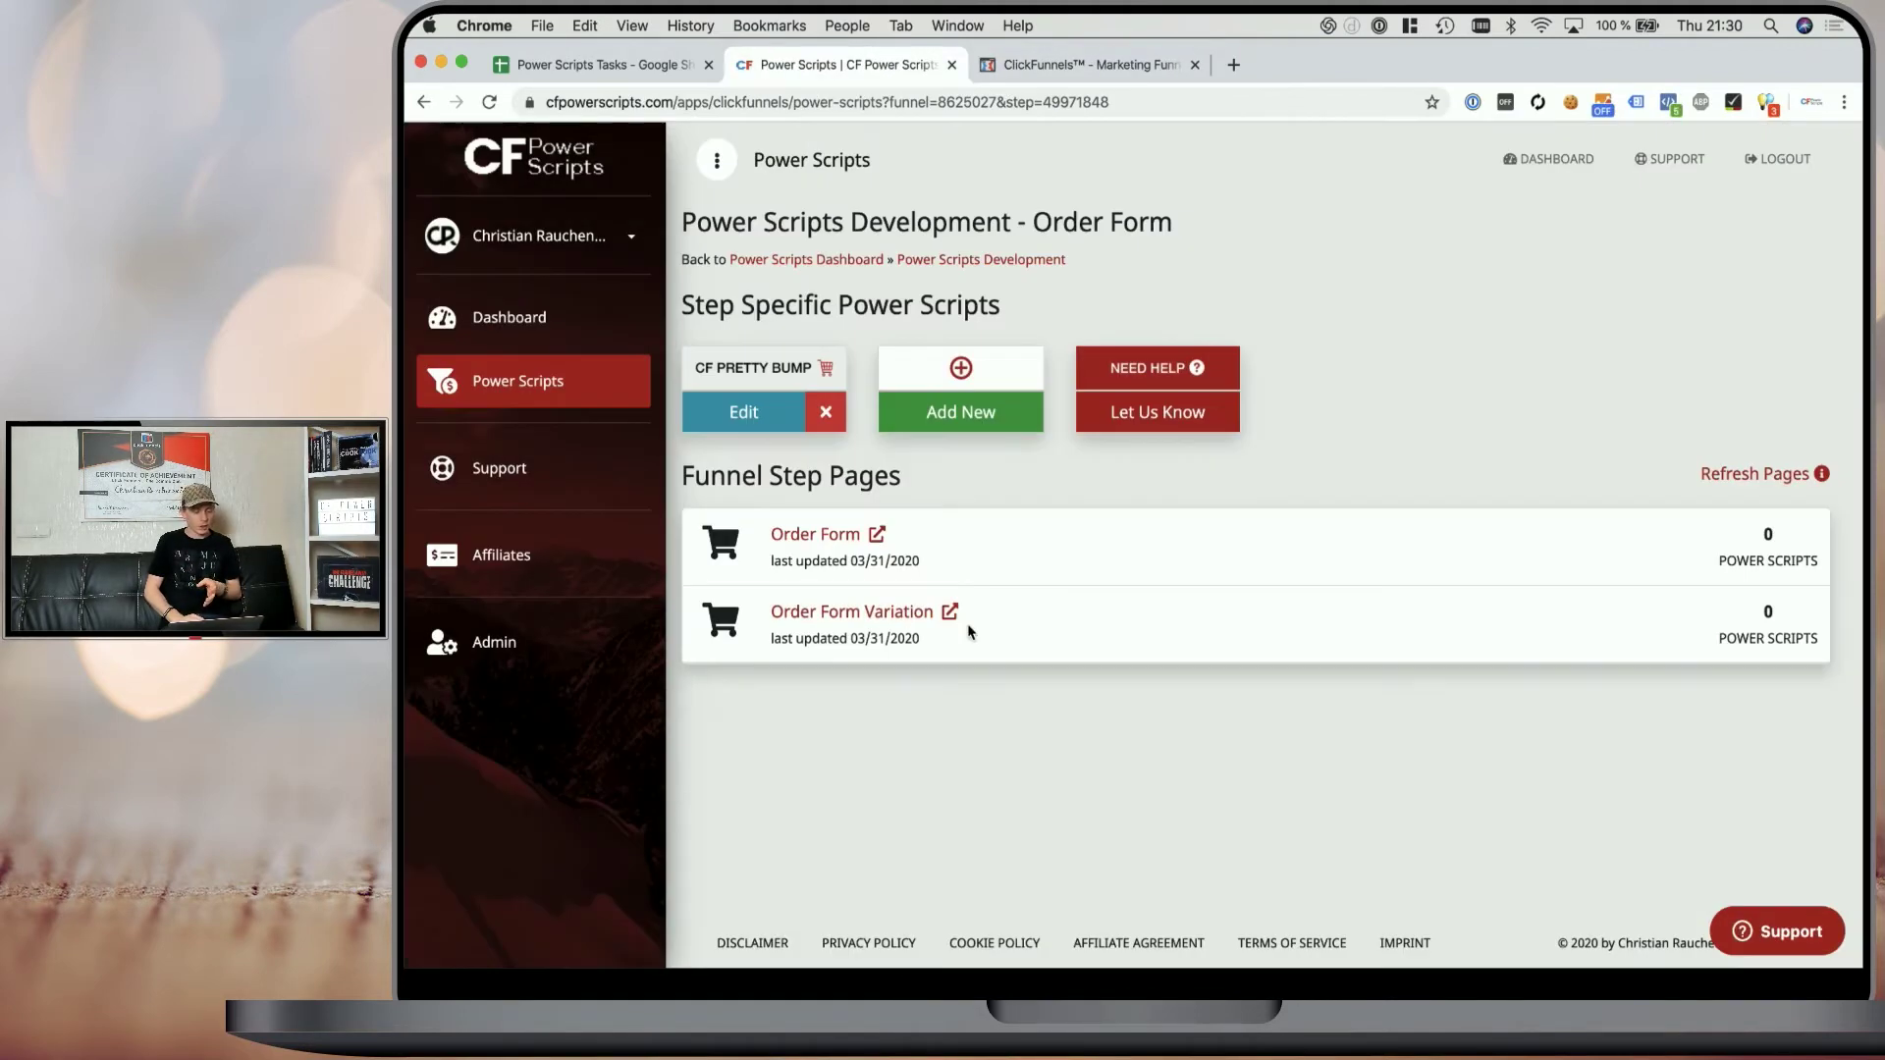
left_click(950, 613)
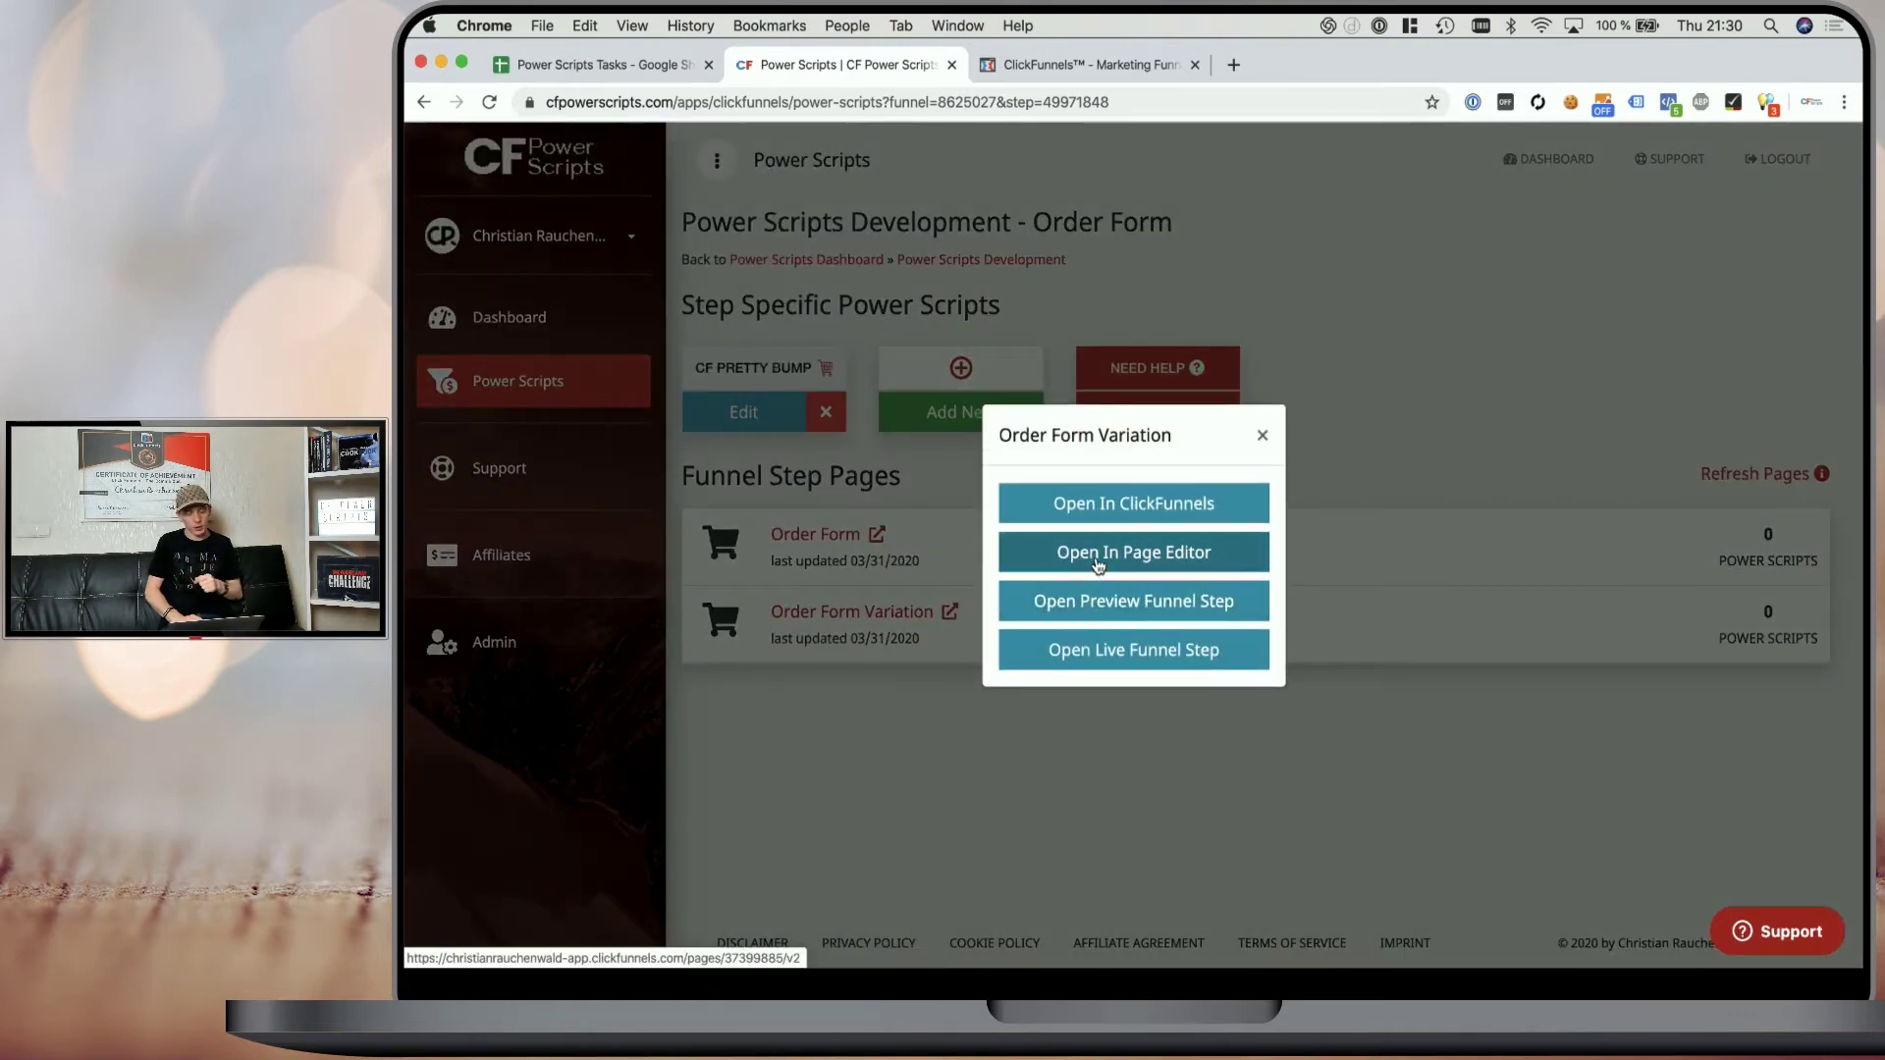
left_click(1154, 568)
- Examine the two order bumps and the book images above them on the Order Form Variation
scroll(1155, 570, "down", 10)
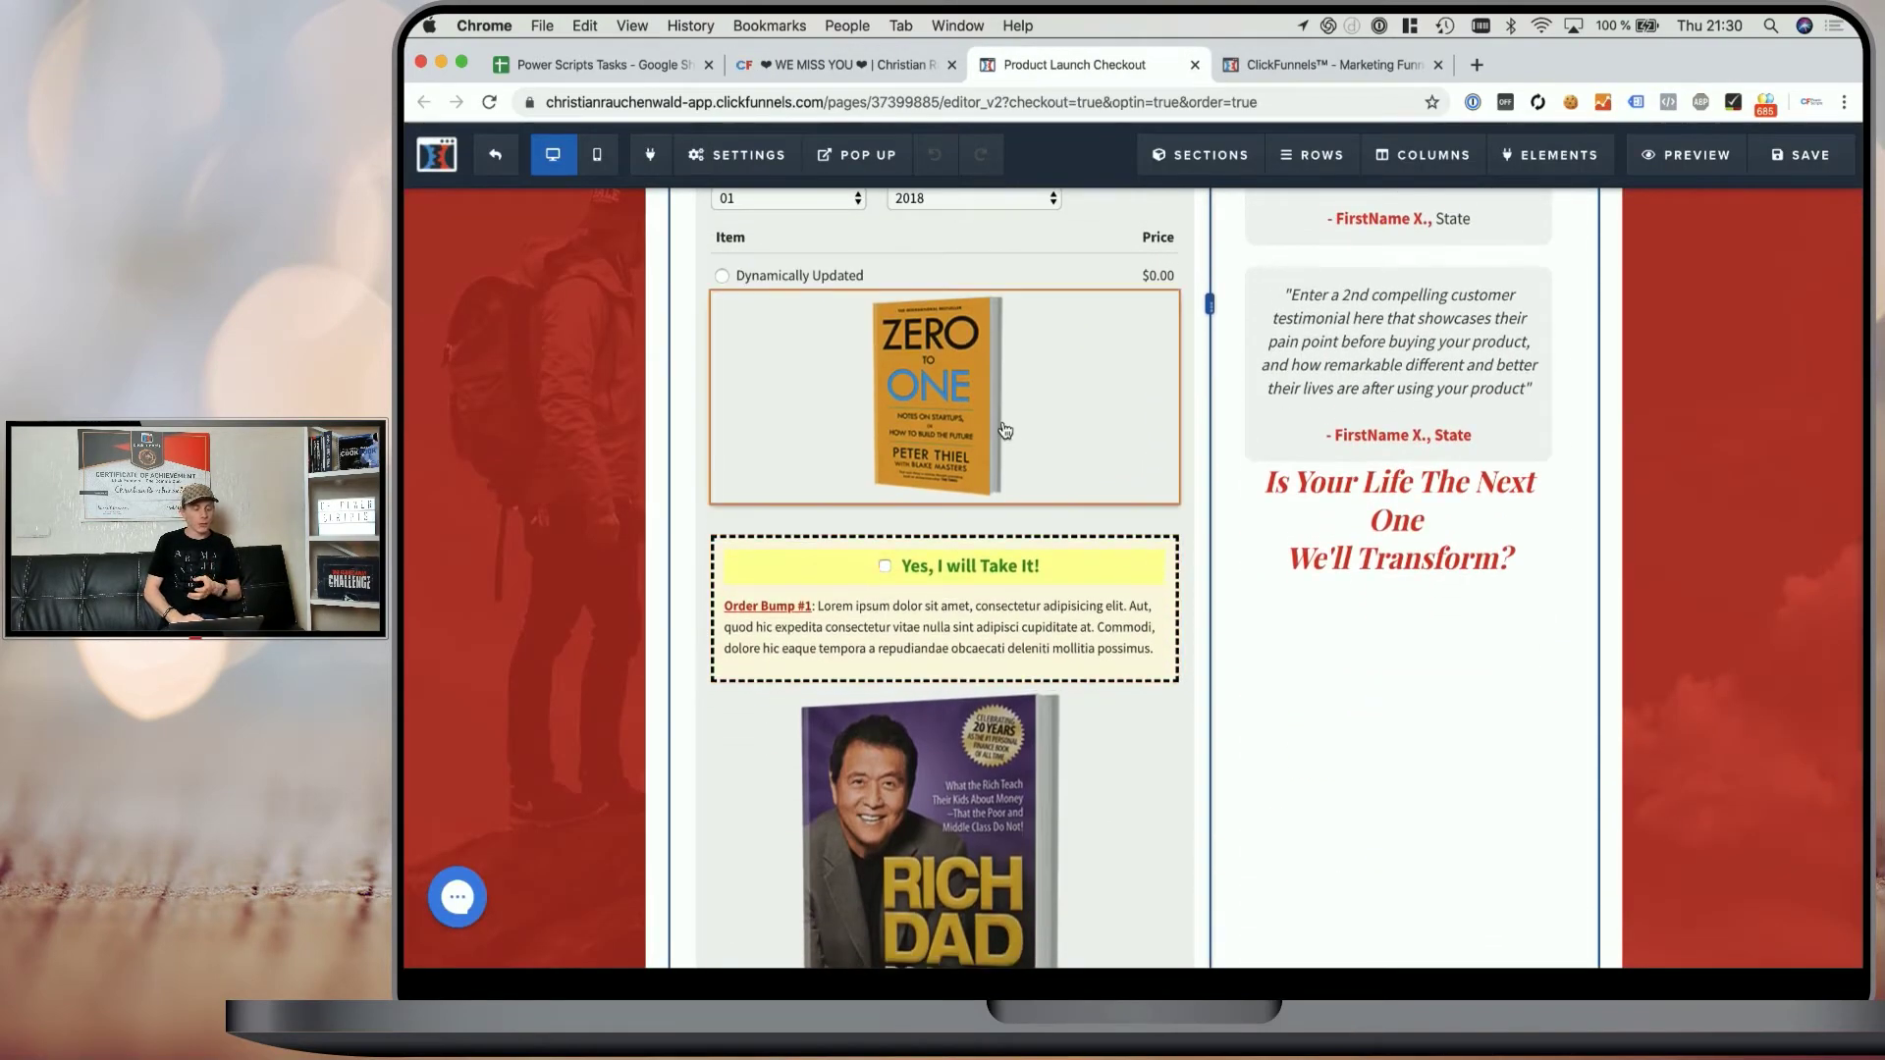
scroll(1015, 618, "down", 2)
scroll(1015, 618, "down", 3)
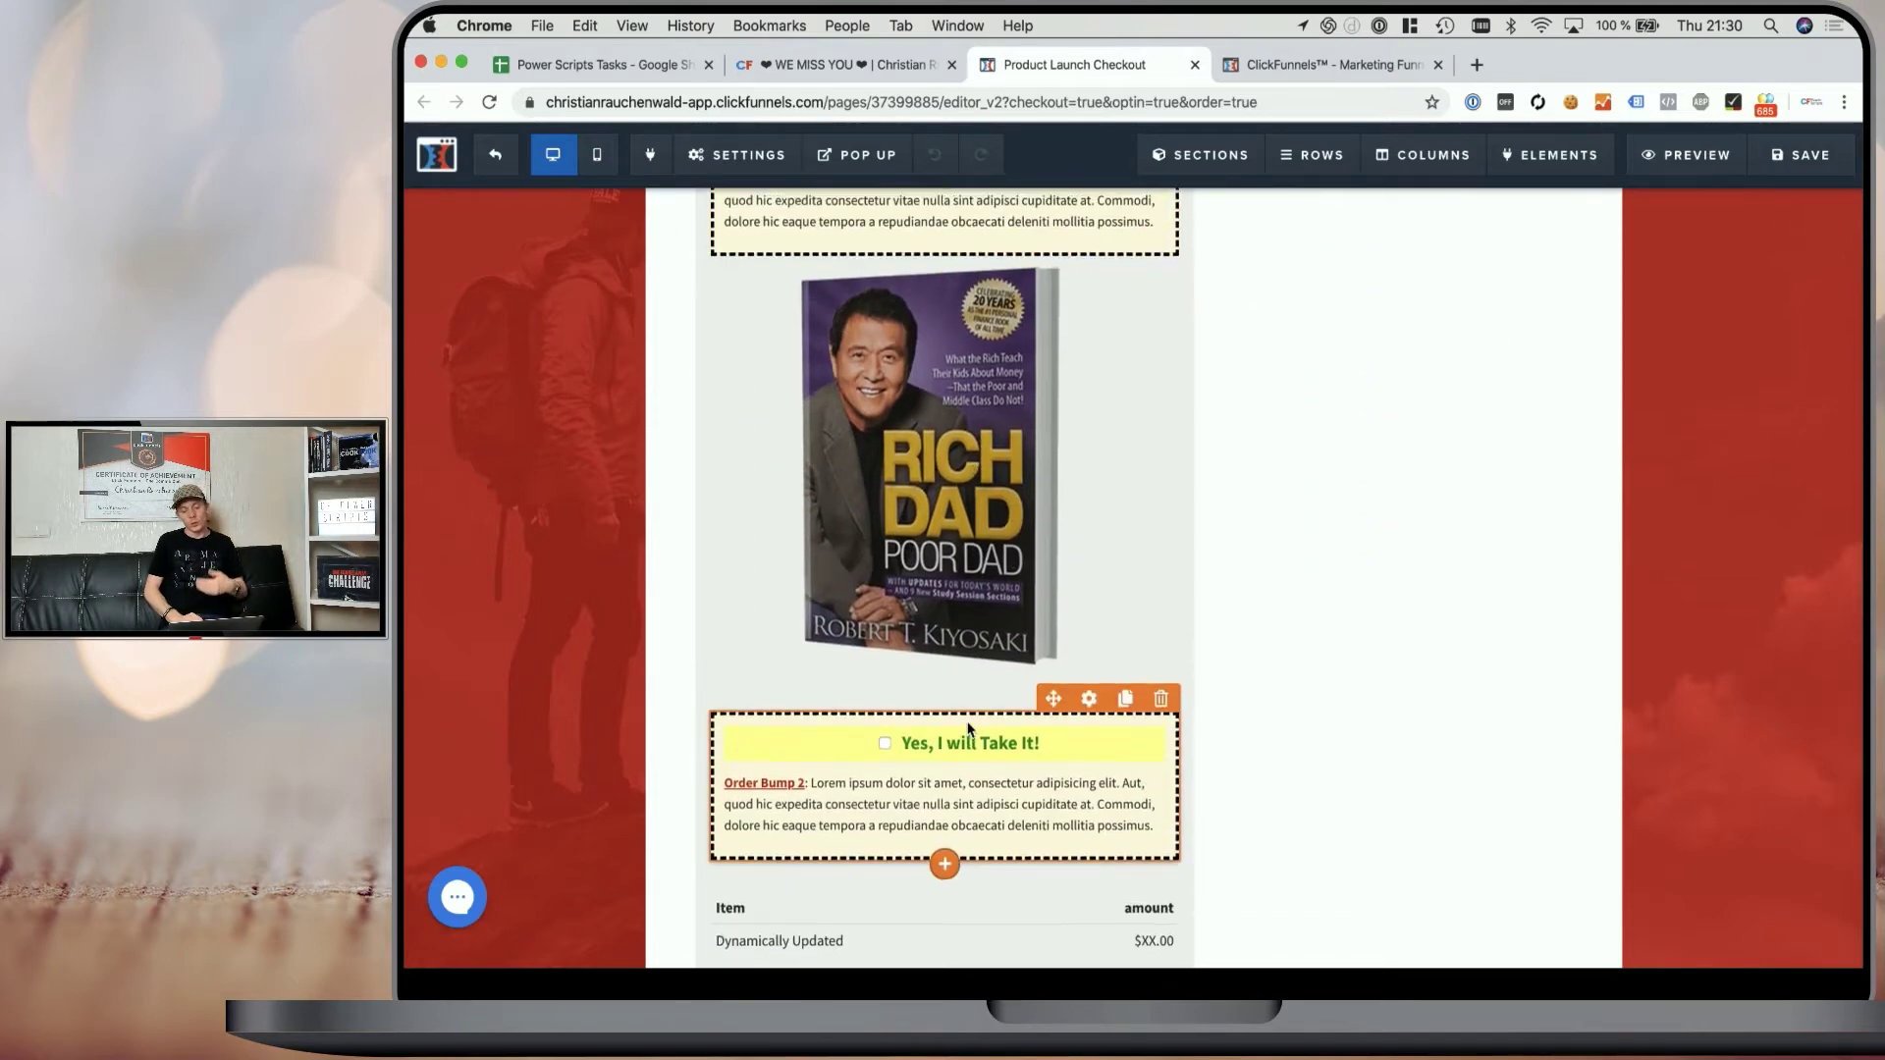
scroll(968, 729, "up", 3)
scroll(996, 479, "down", 3)
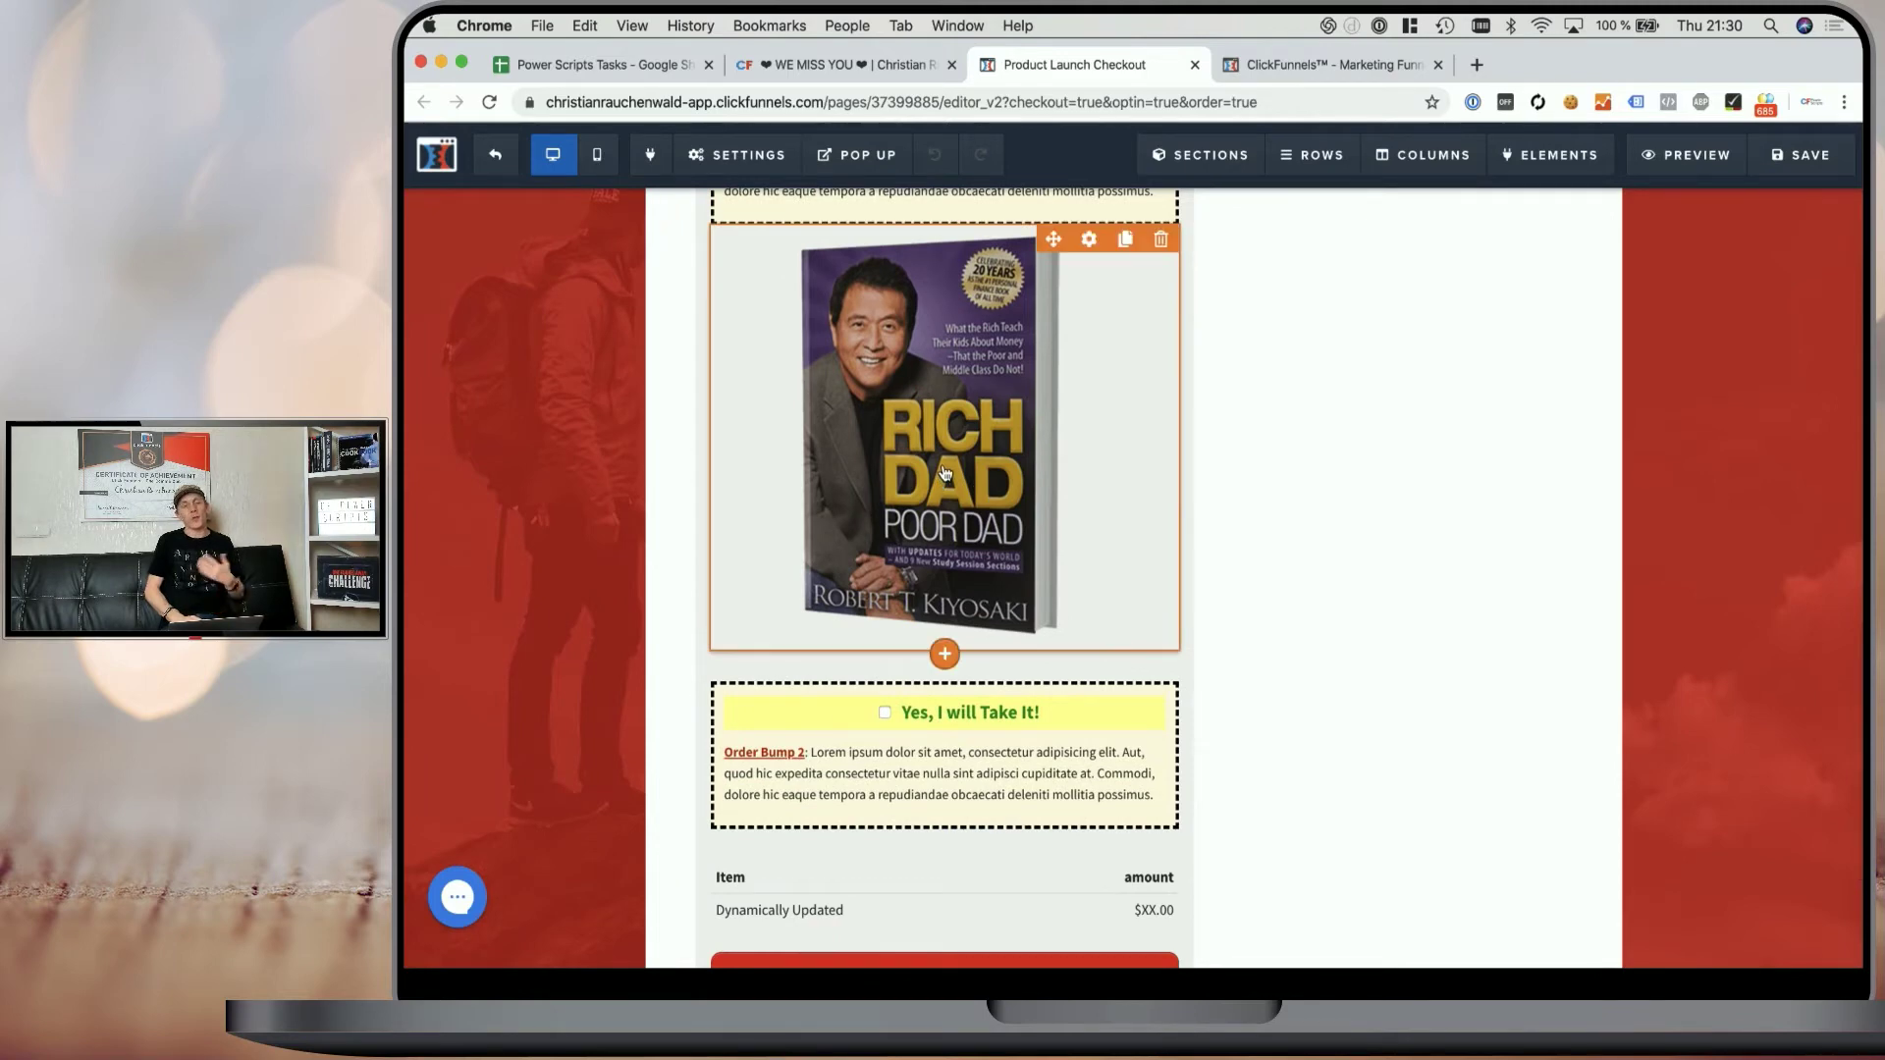
scroll(944, 474, "up", 1)
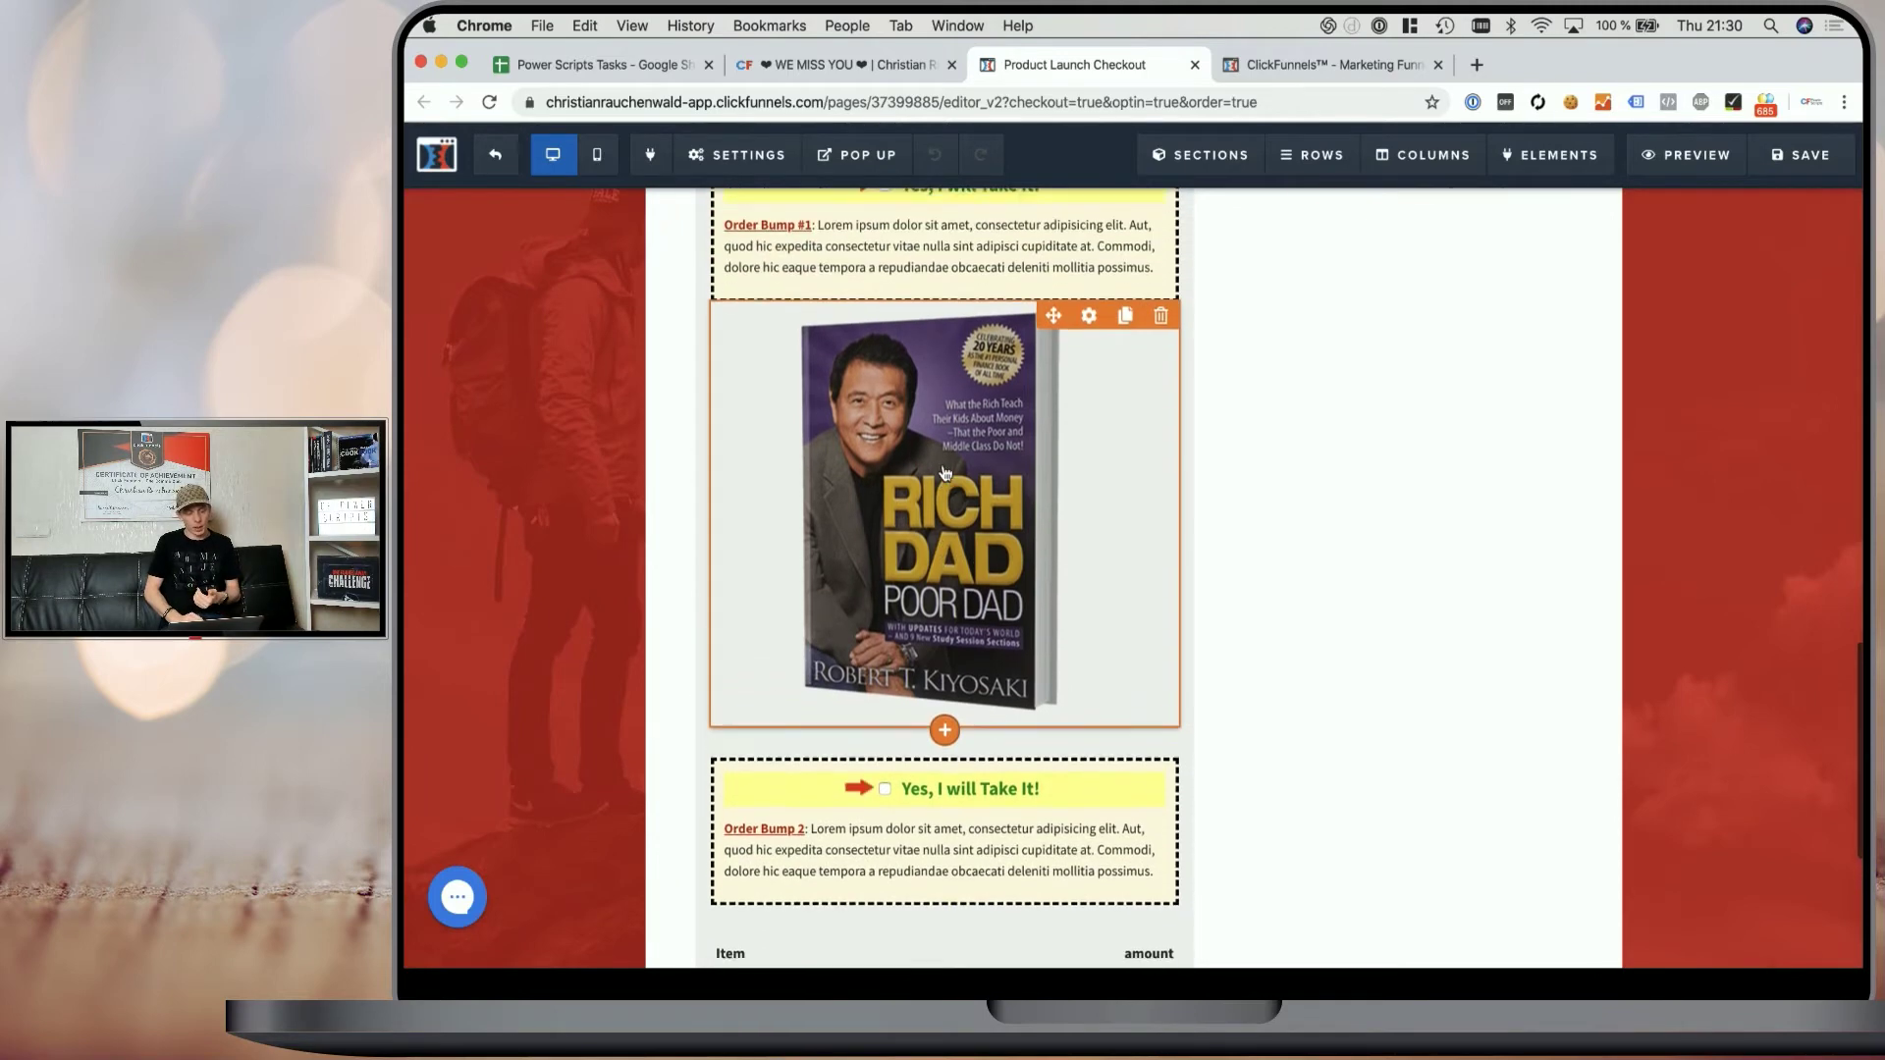
- Examine the Order Form's products in ClickFunnels, checking which one is marked as the order bump
left_click(1294, 65)
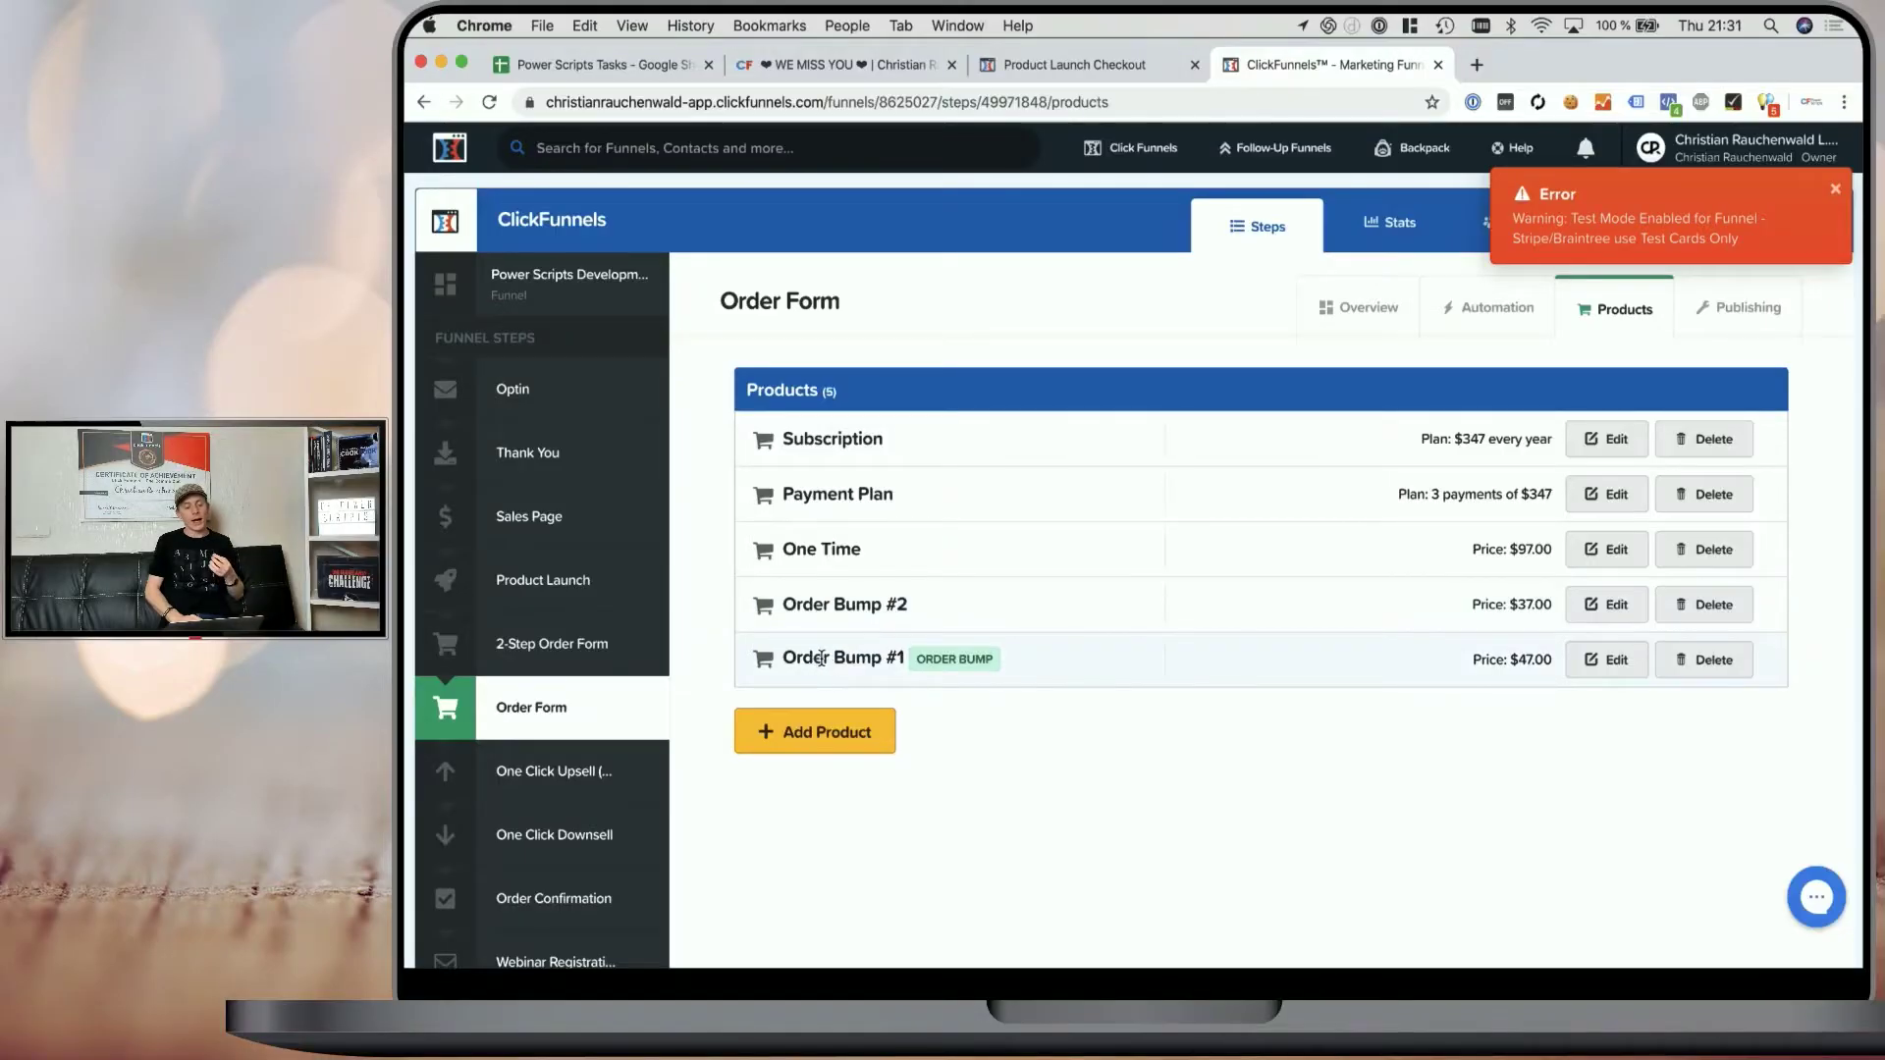
left_click_drag(821, 658, 891, 659)
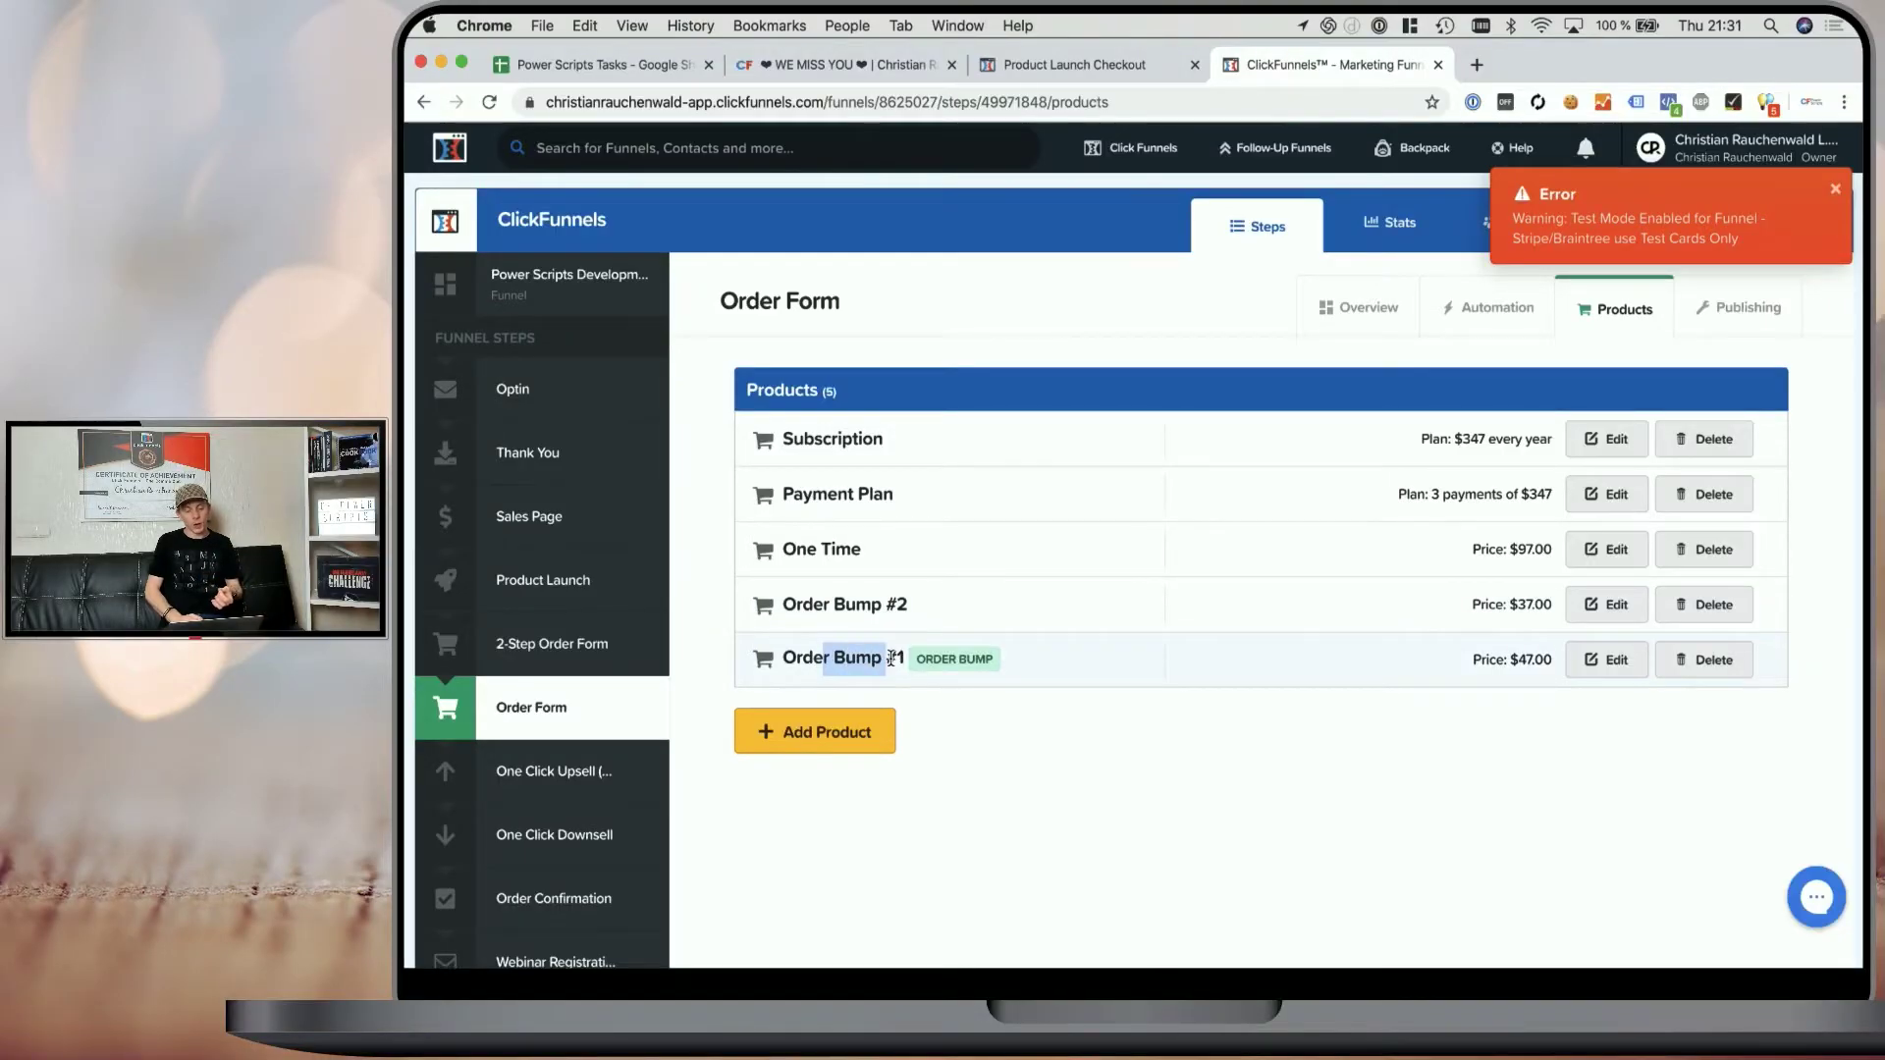
left_click(914, 660)
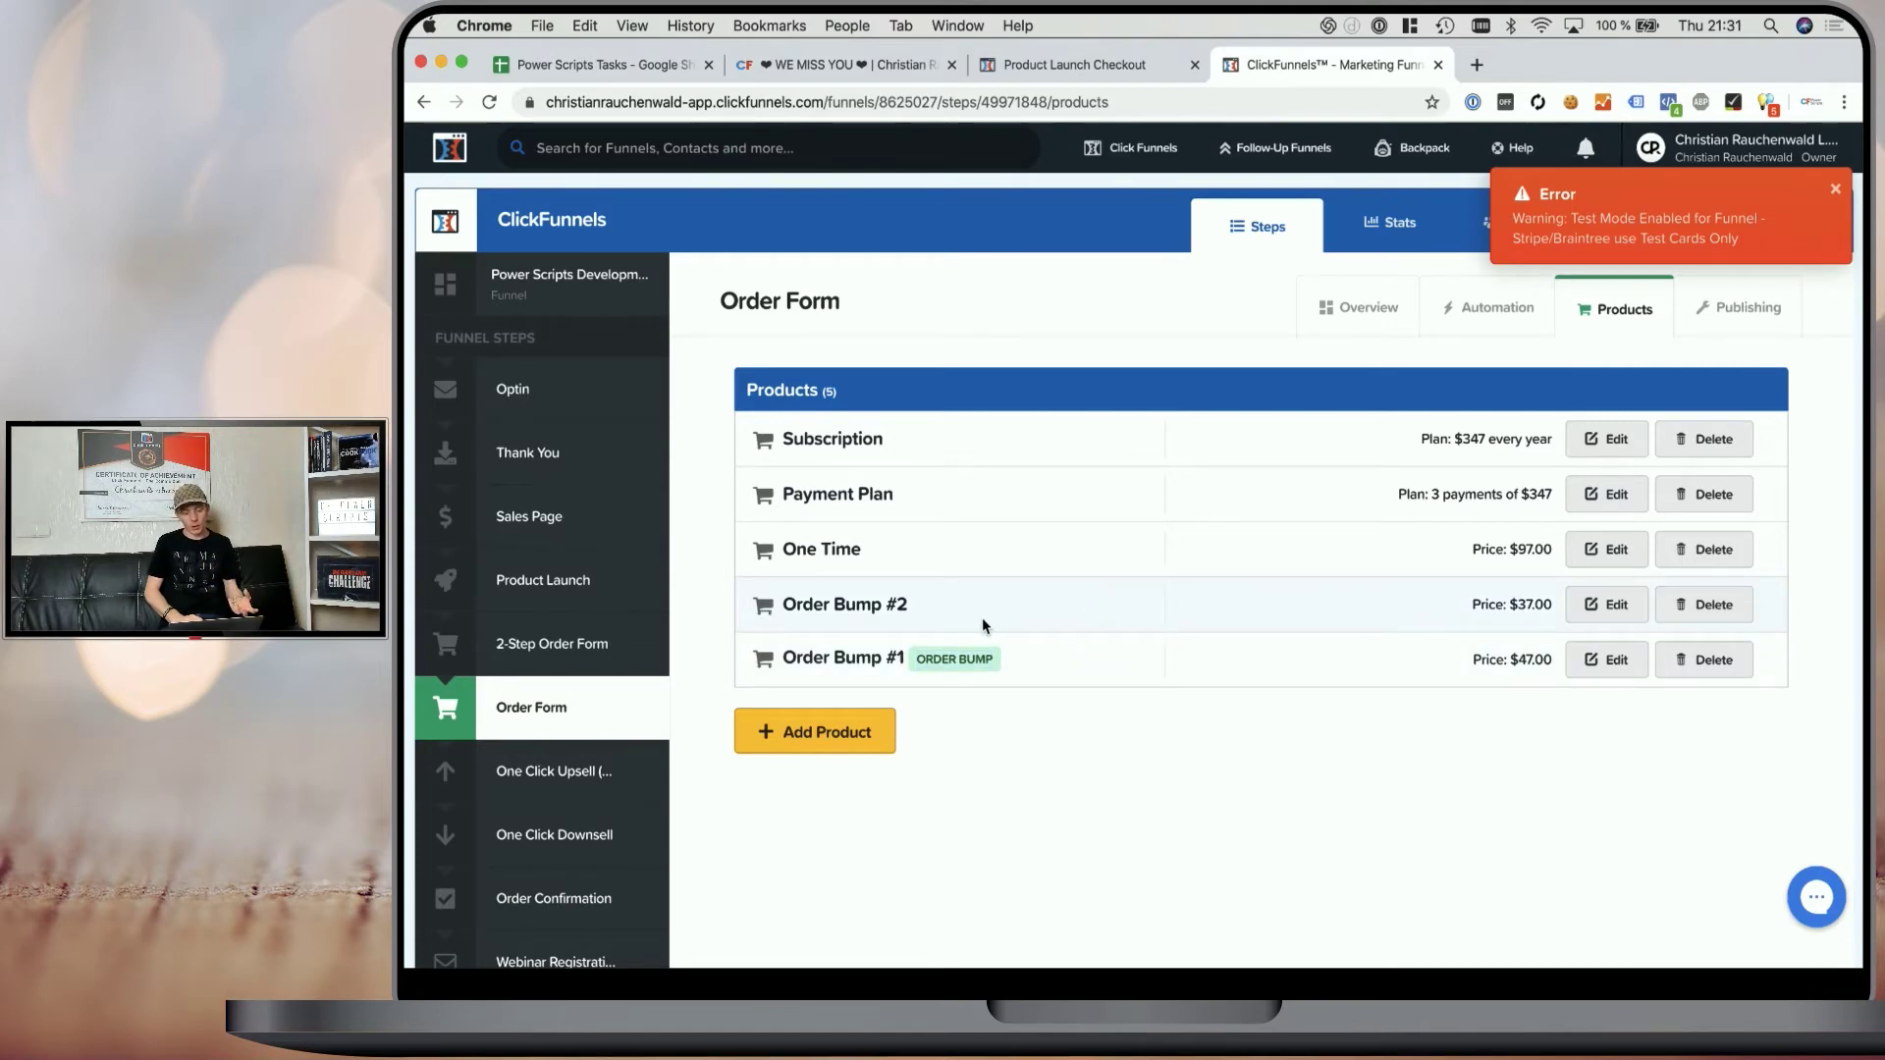
- Open the Order Bump #2 product for editing and select the product ID in its URL
left_click(1612, 611)
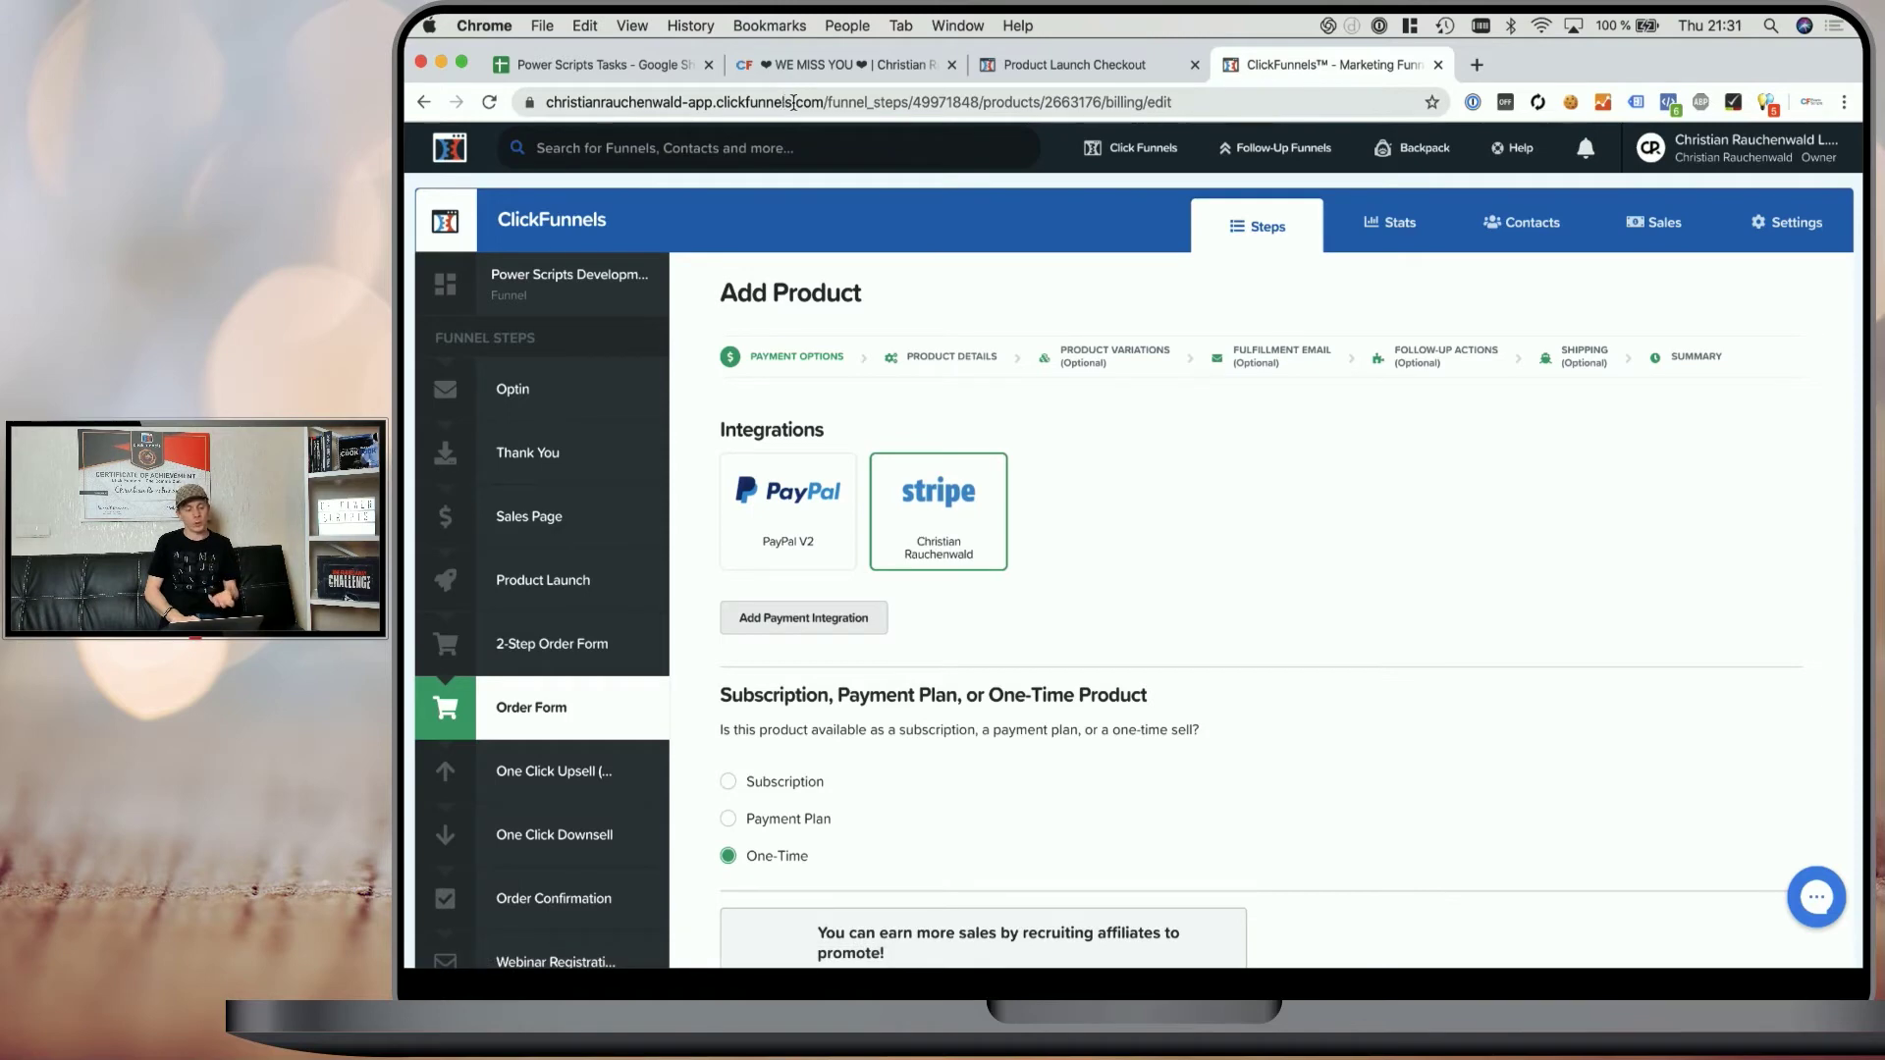
left_click(816, 101)
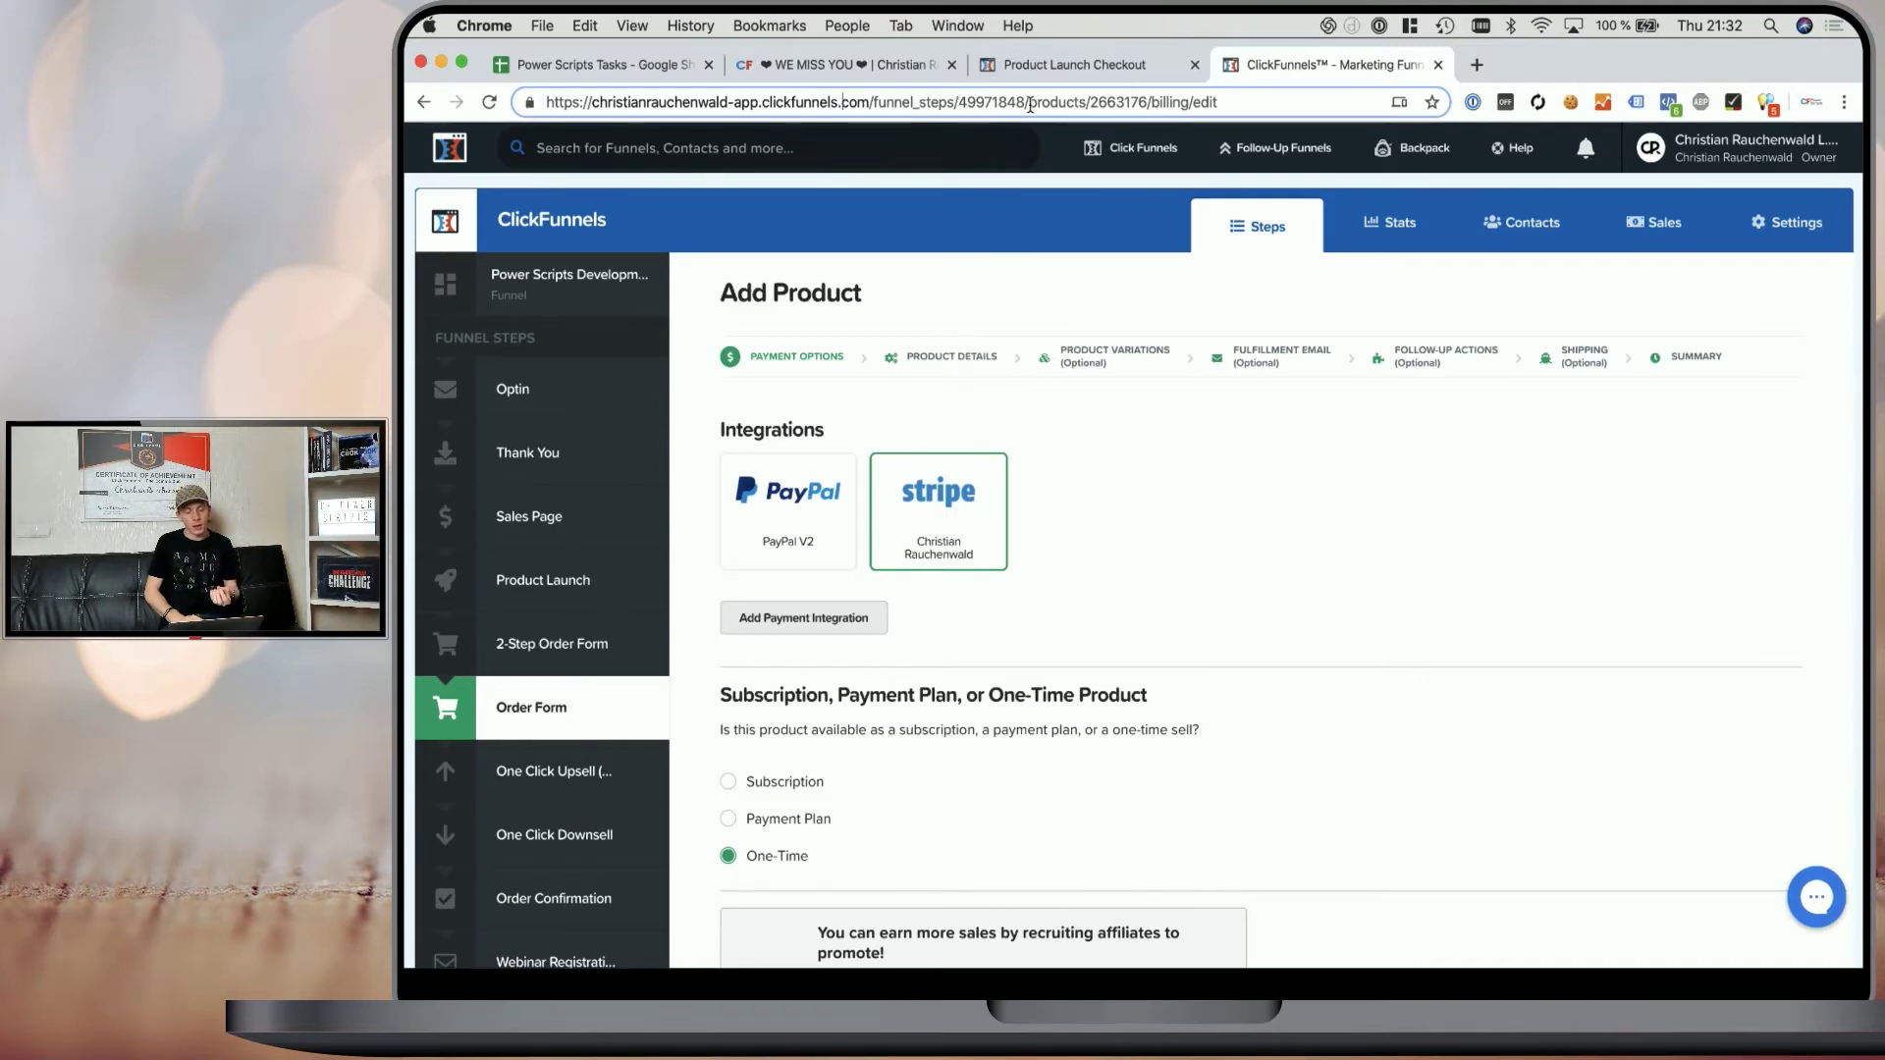
double_click(1106, 102)
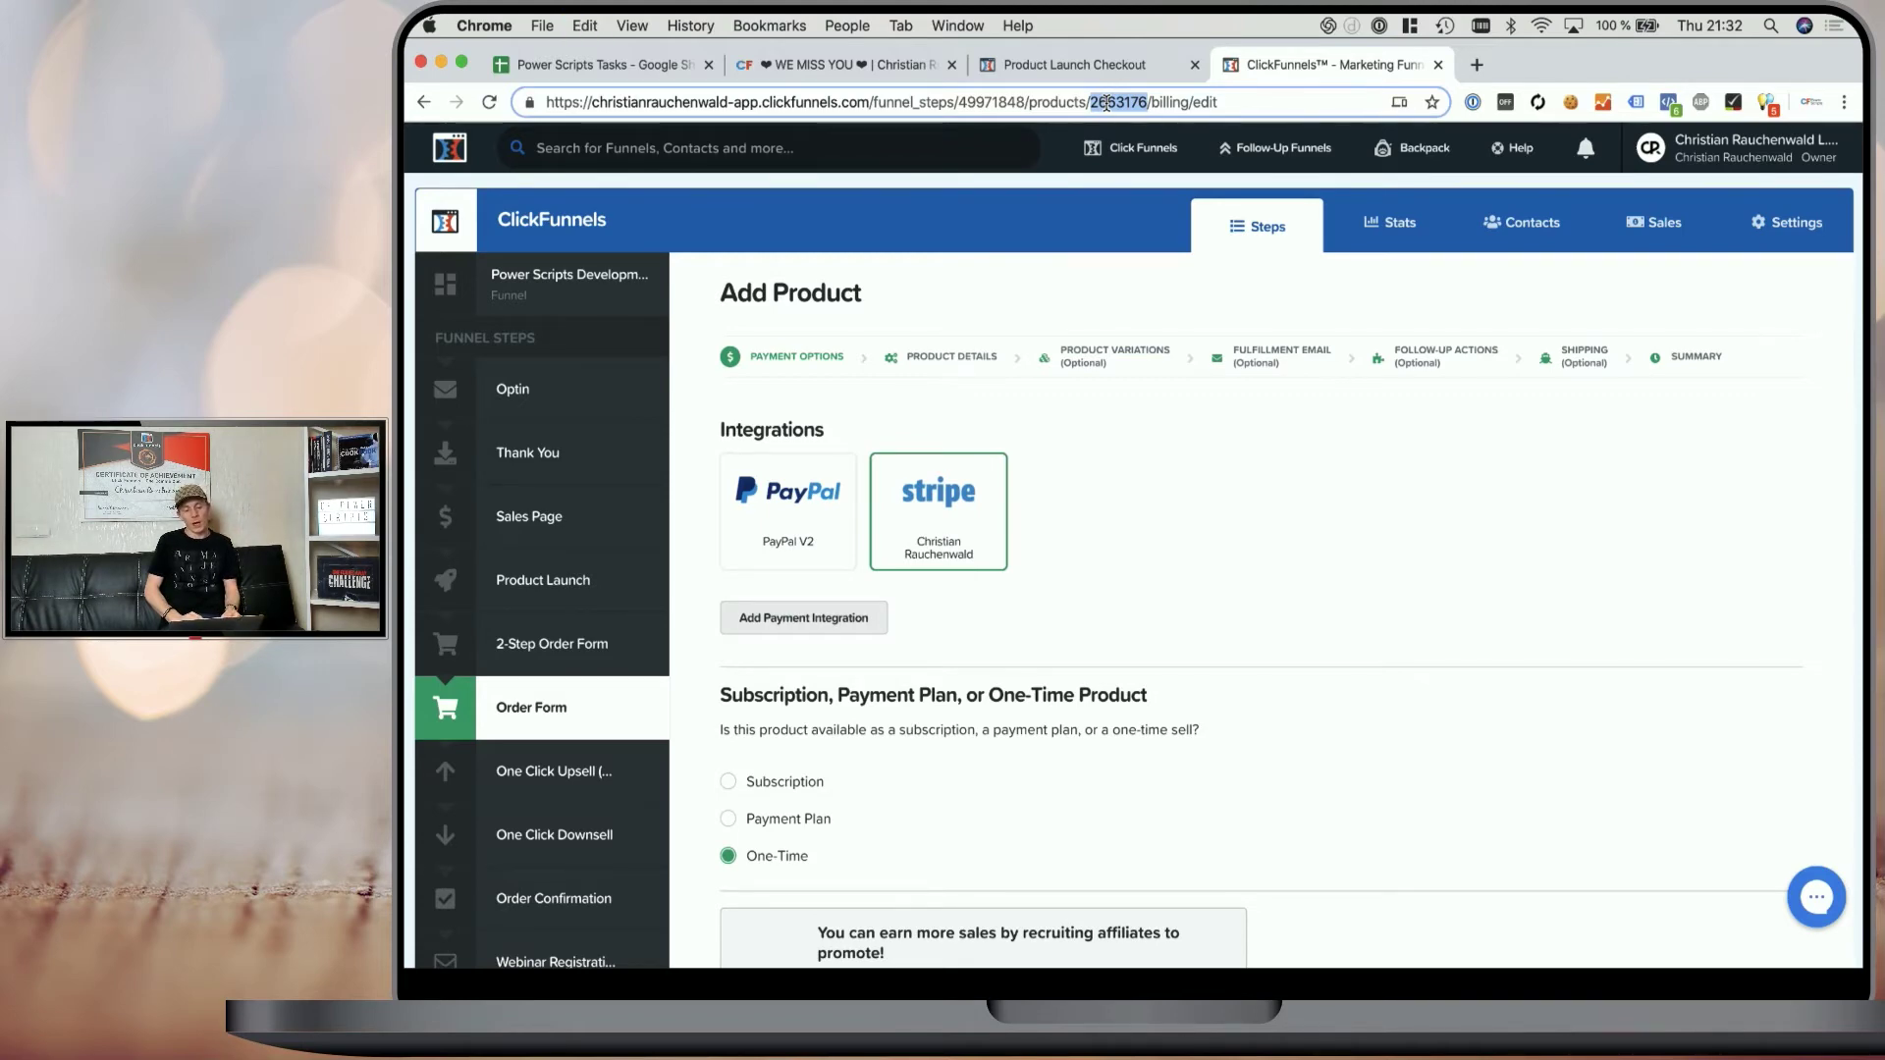
right_click(1107, 102)
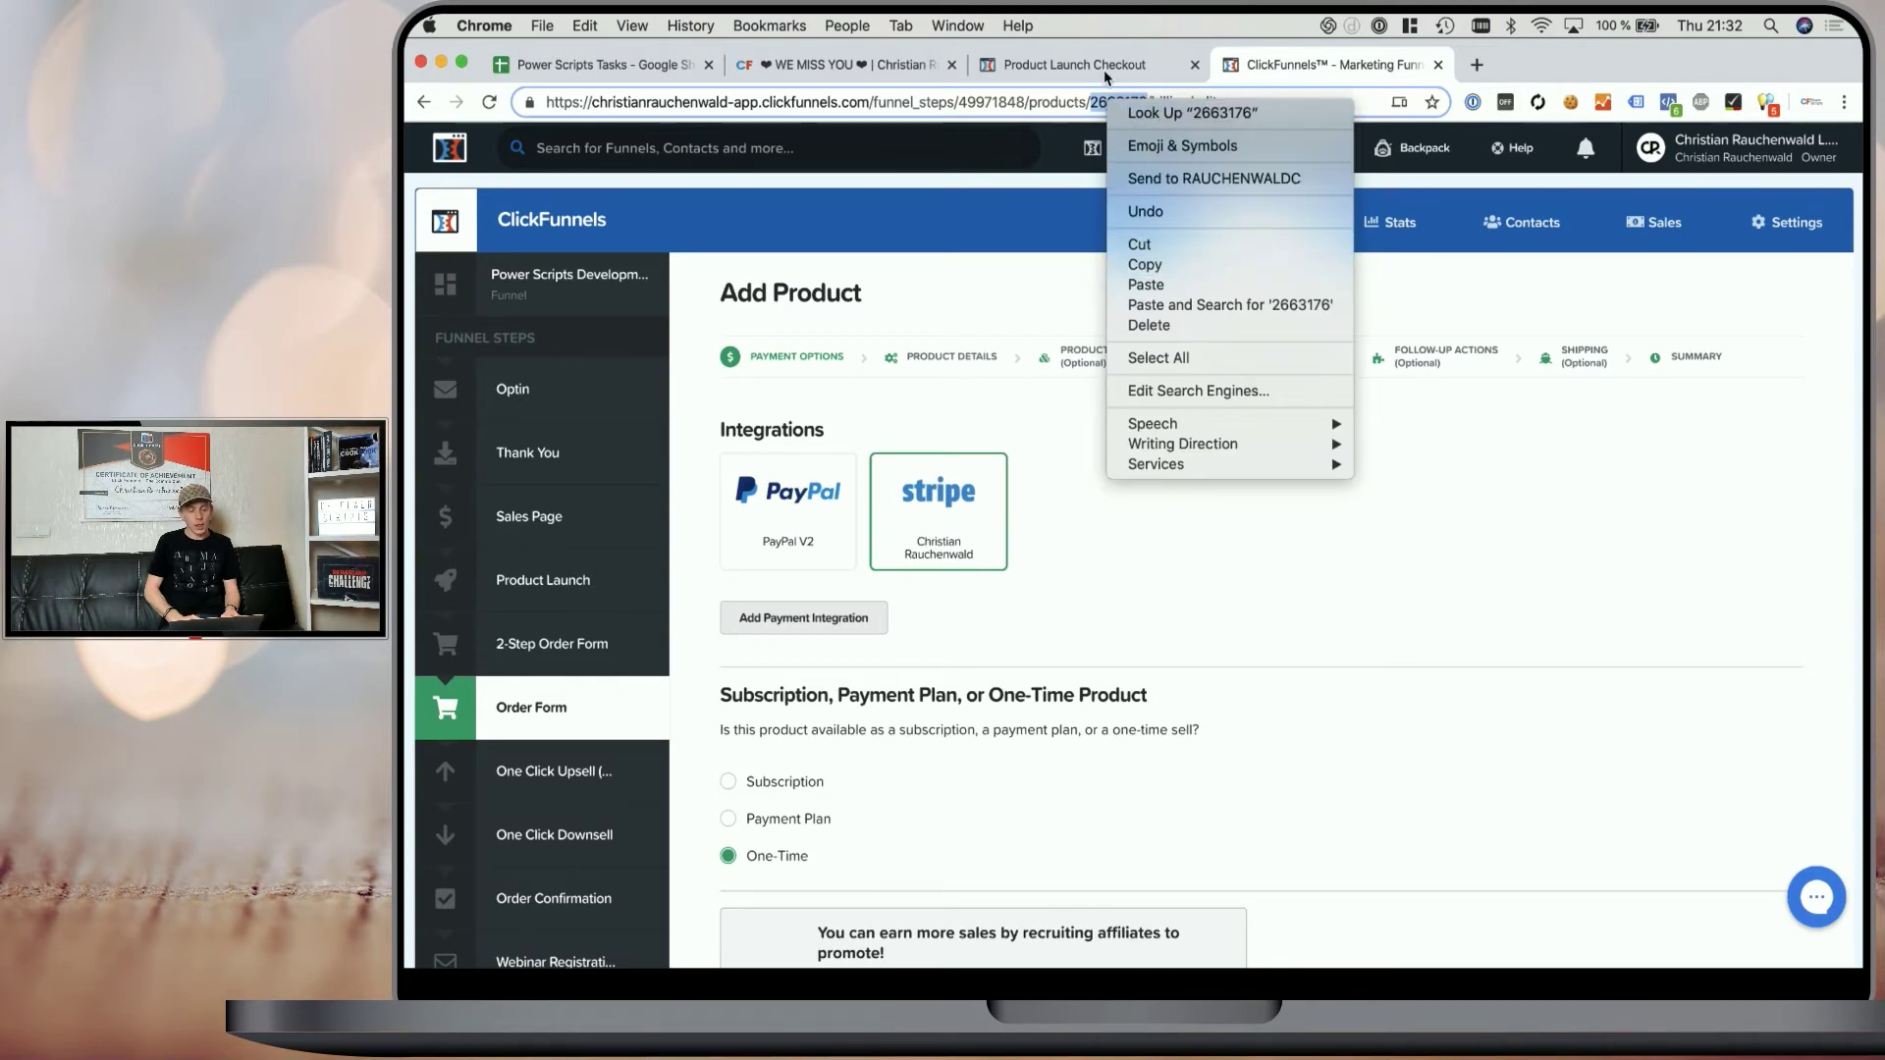
left_click(1095, 69)
- In the page editor, inspect the product ID in the Order Bump #1 element's CSS title and update the title without changing it
left_click(1095, 64)
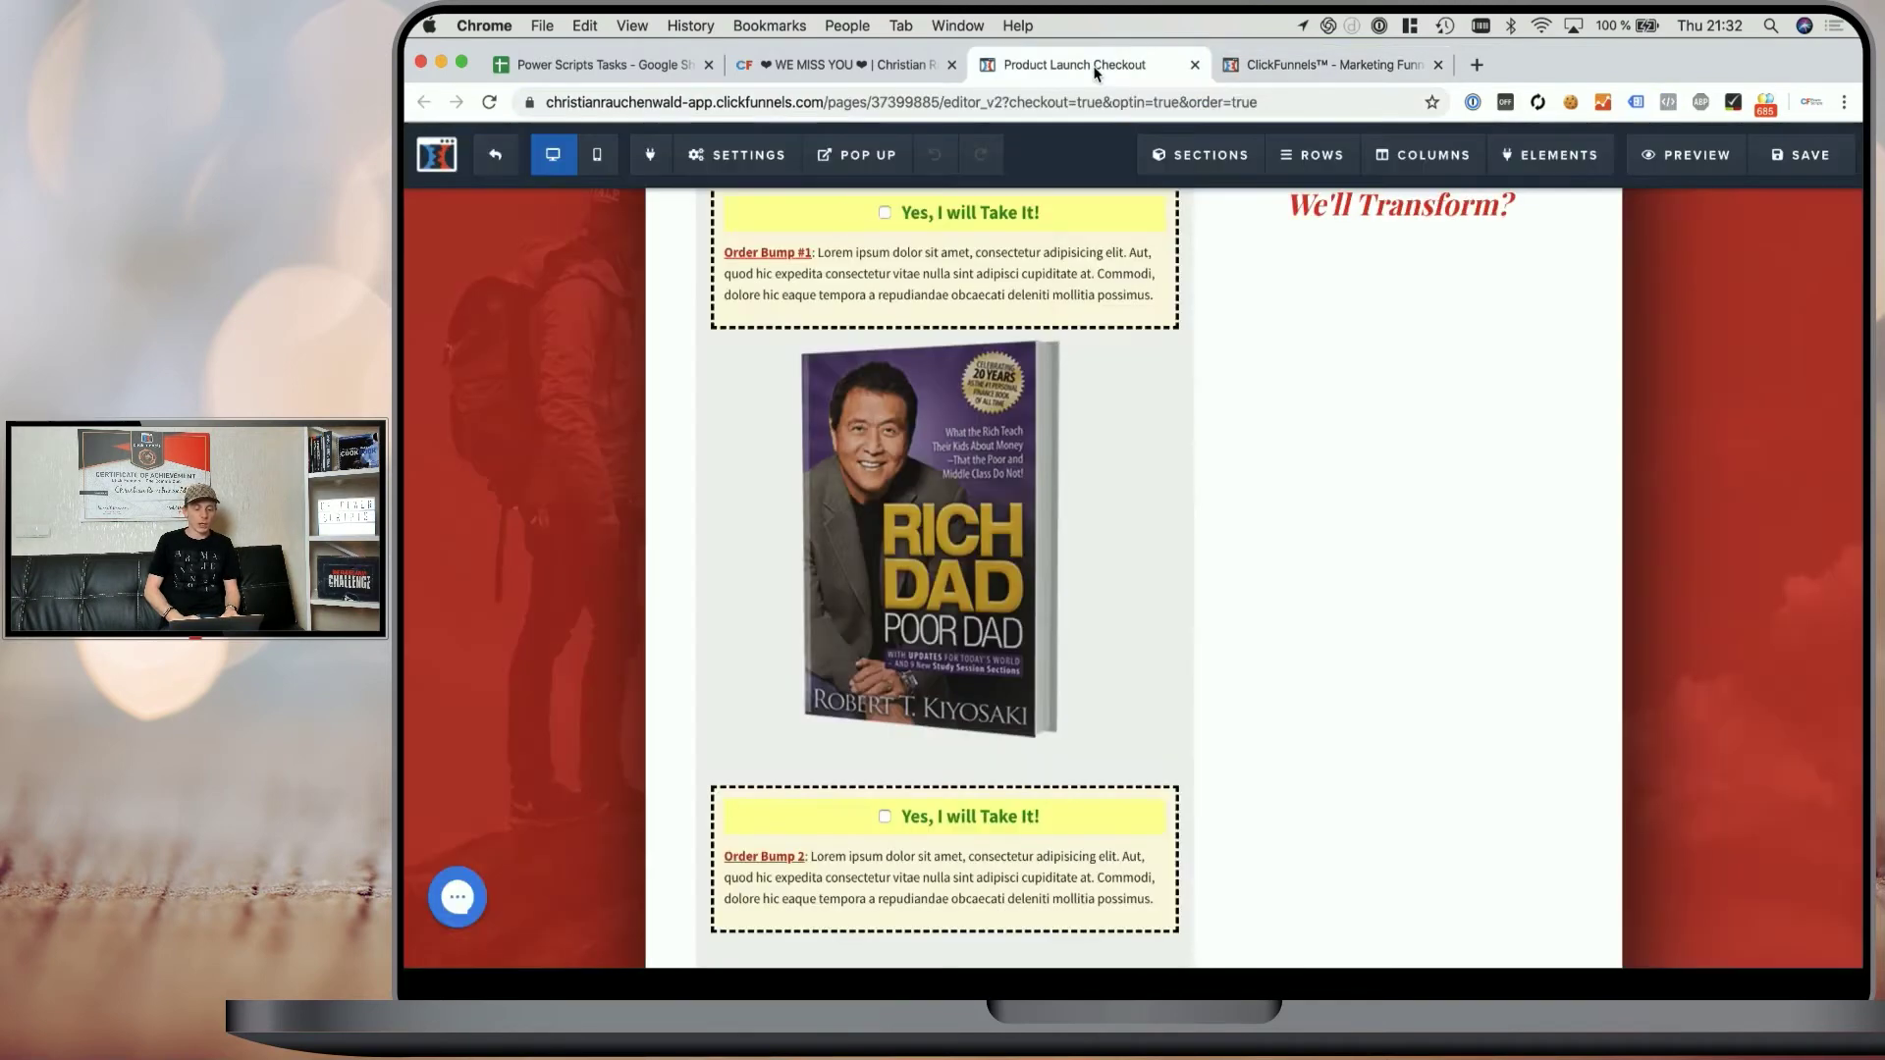
scroll(1081, 295, "up", 5)
mouse_move(1001, 526)
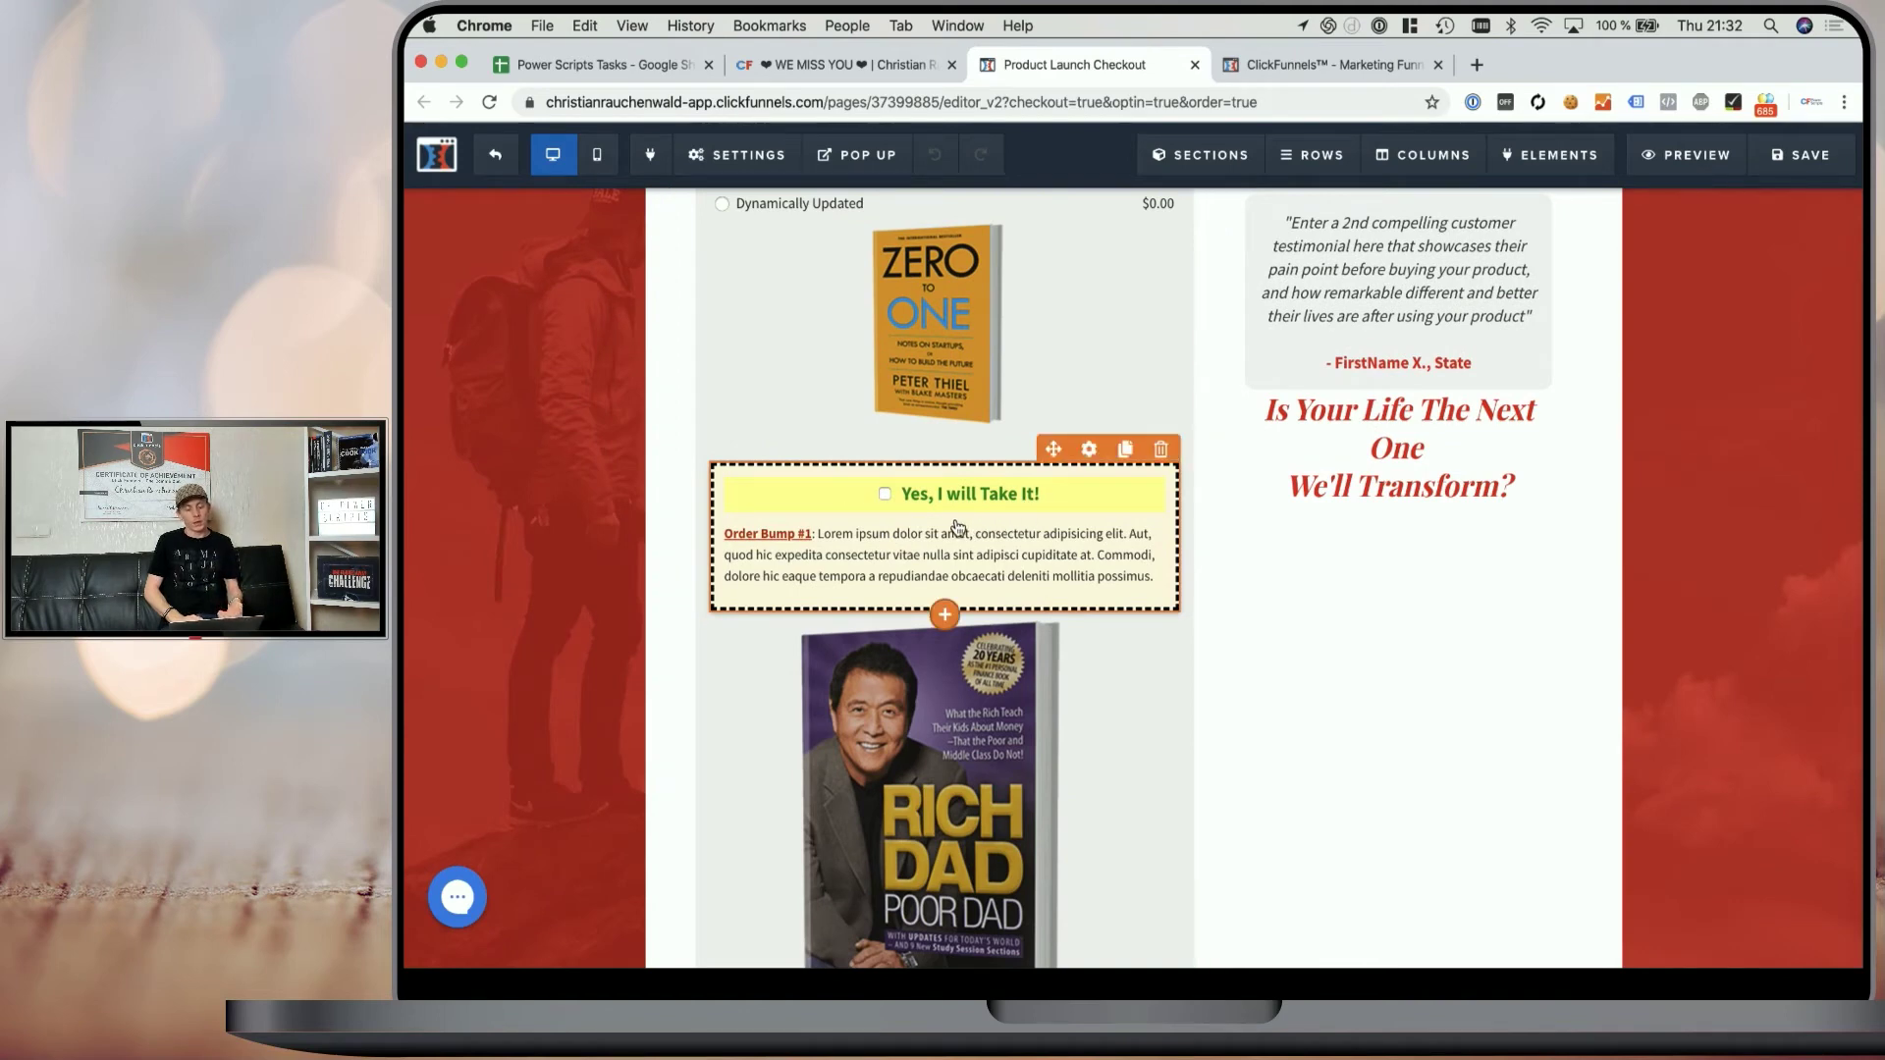
left_click(957, 528)
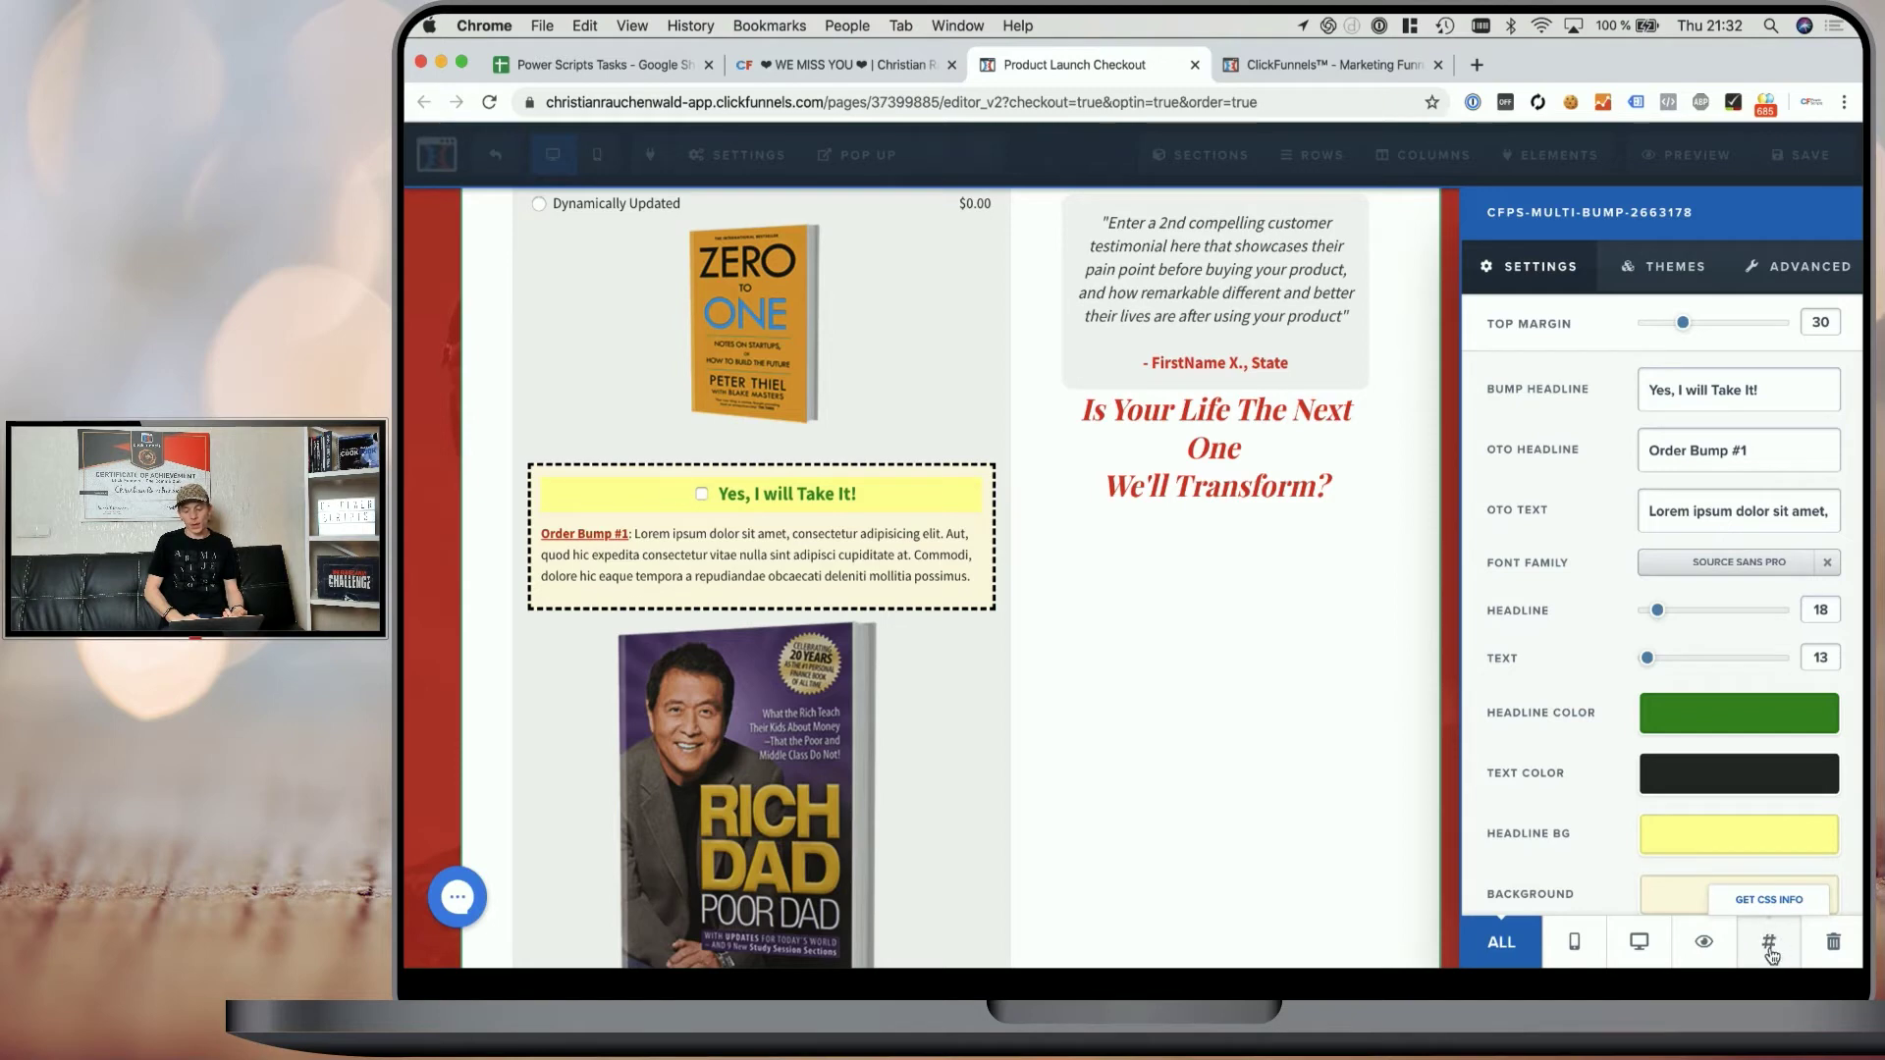
left_click(1770, 946)
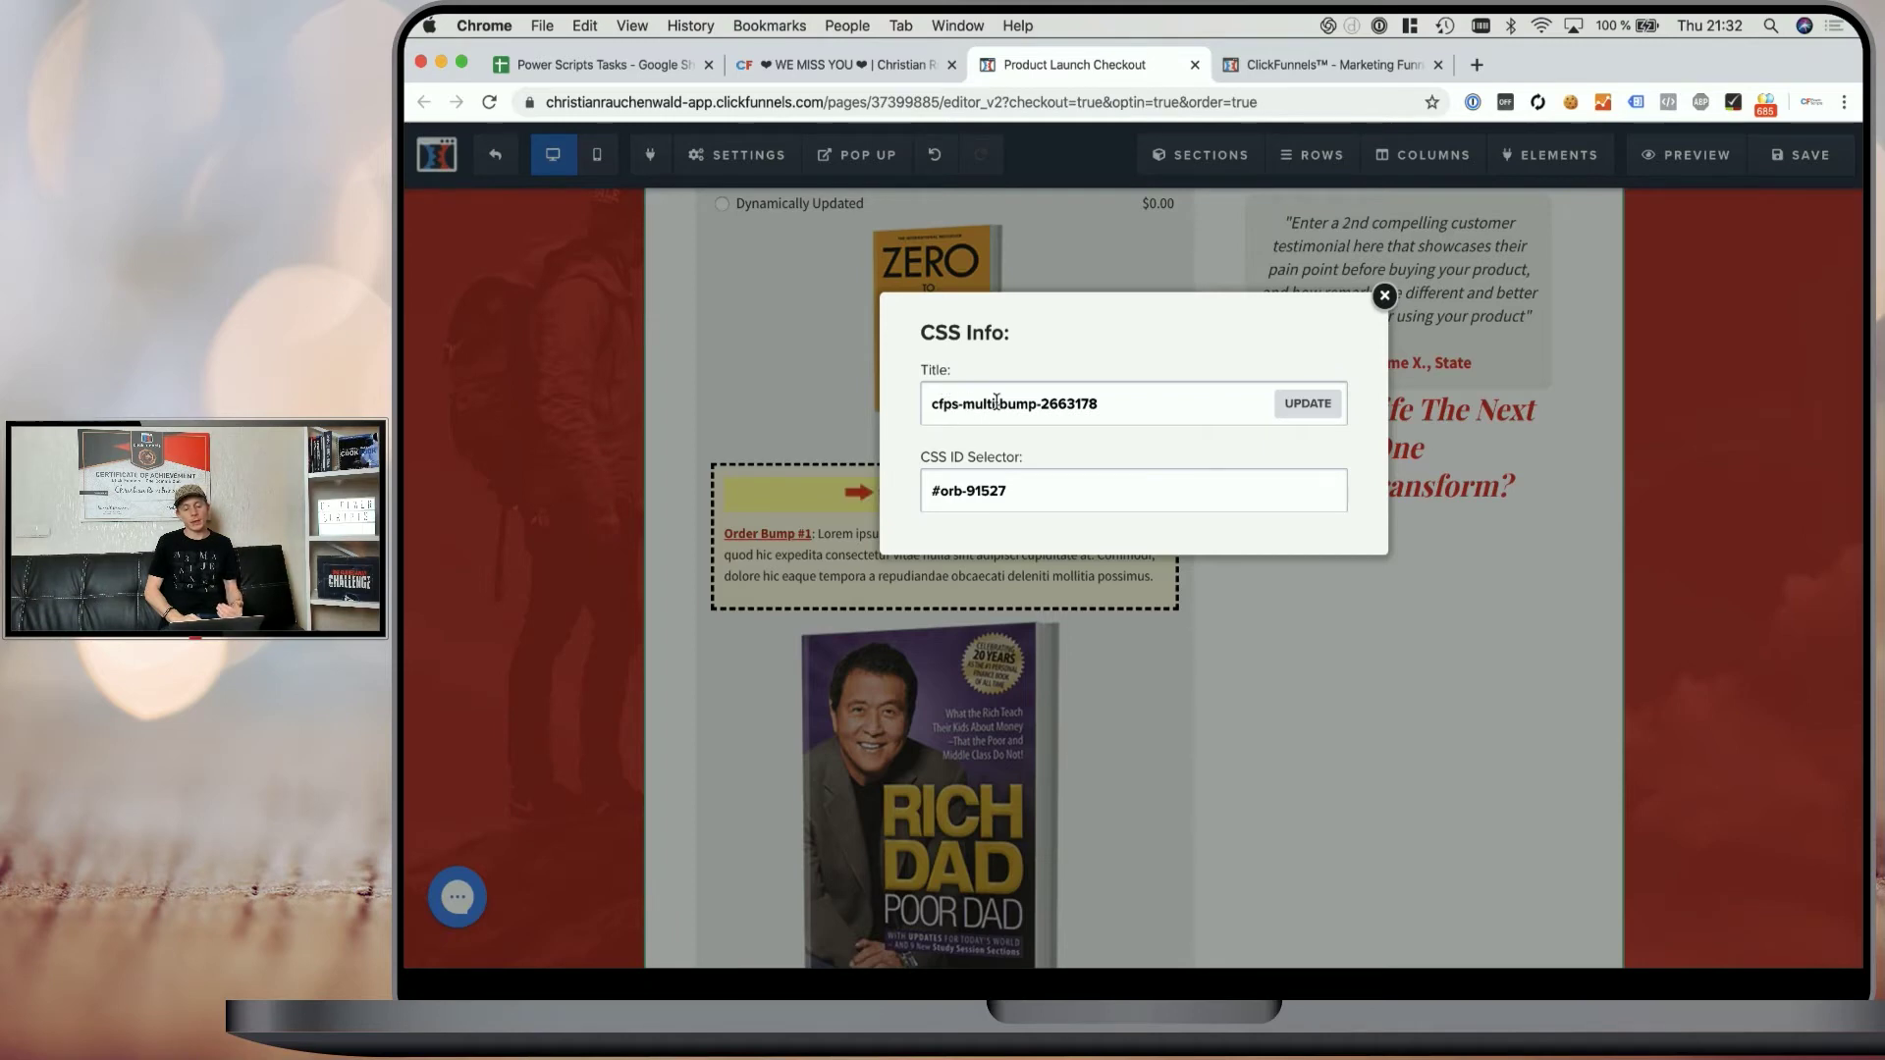
left_click_drag(1041, 403, 1150, 404)
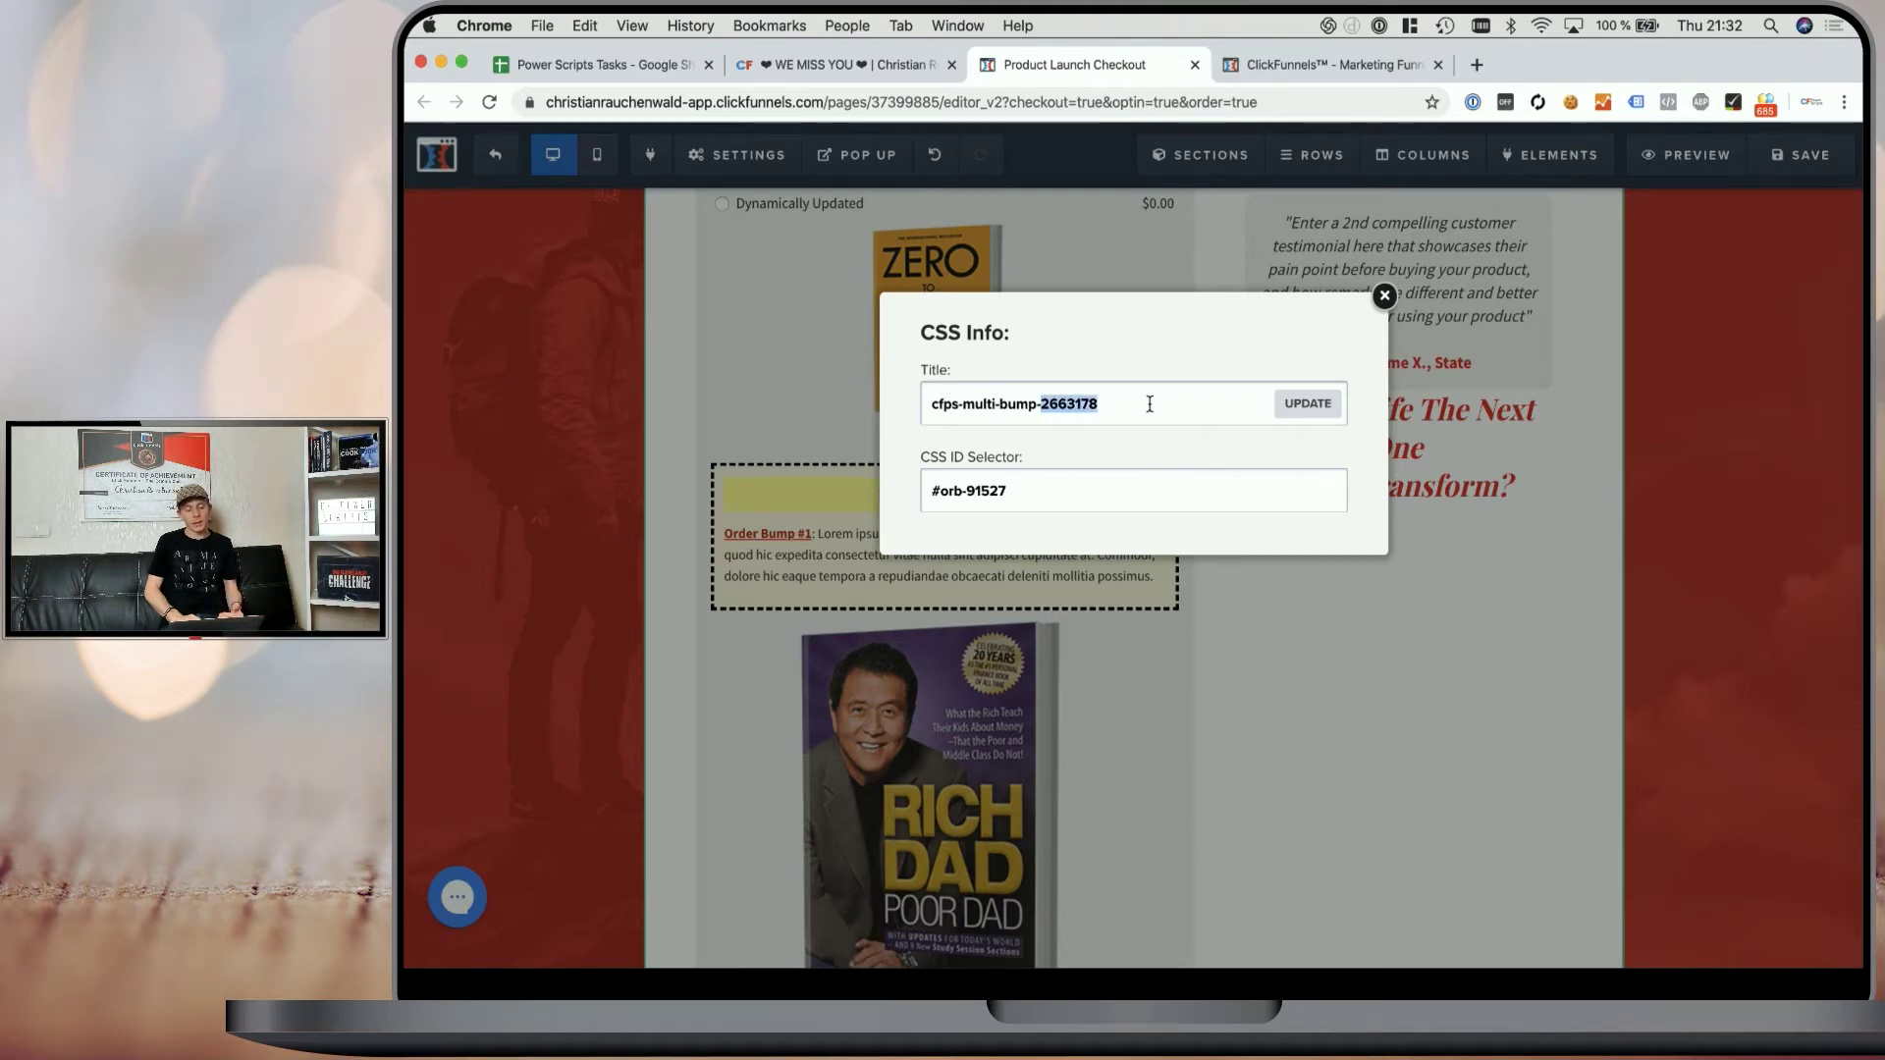
left_click(1045, 404)
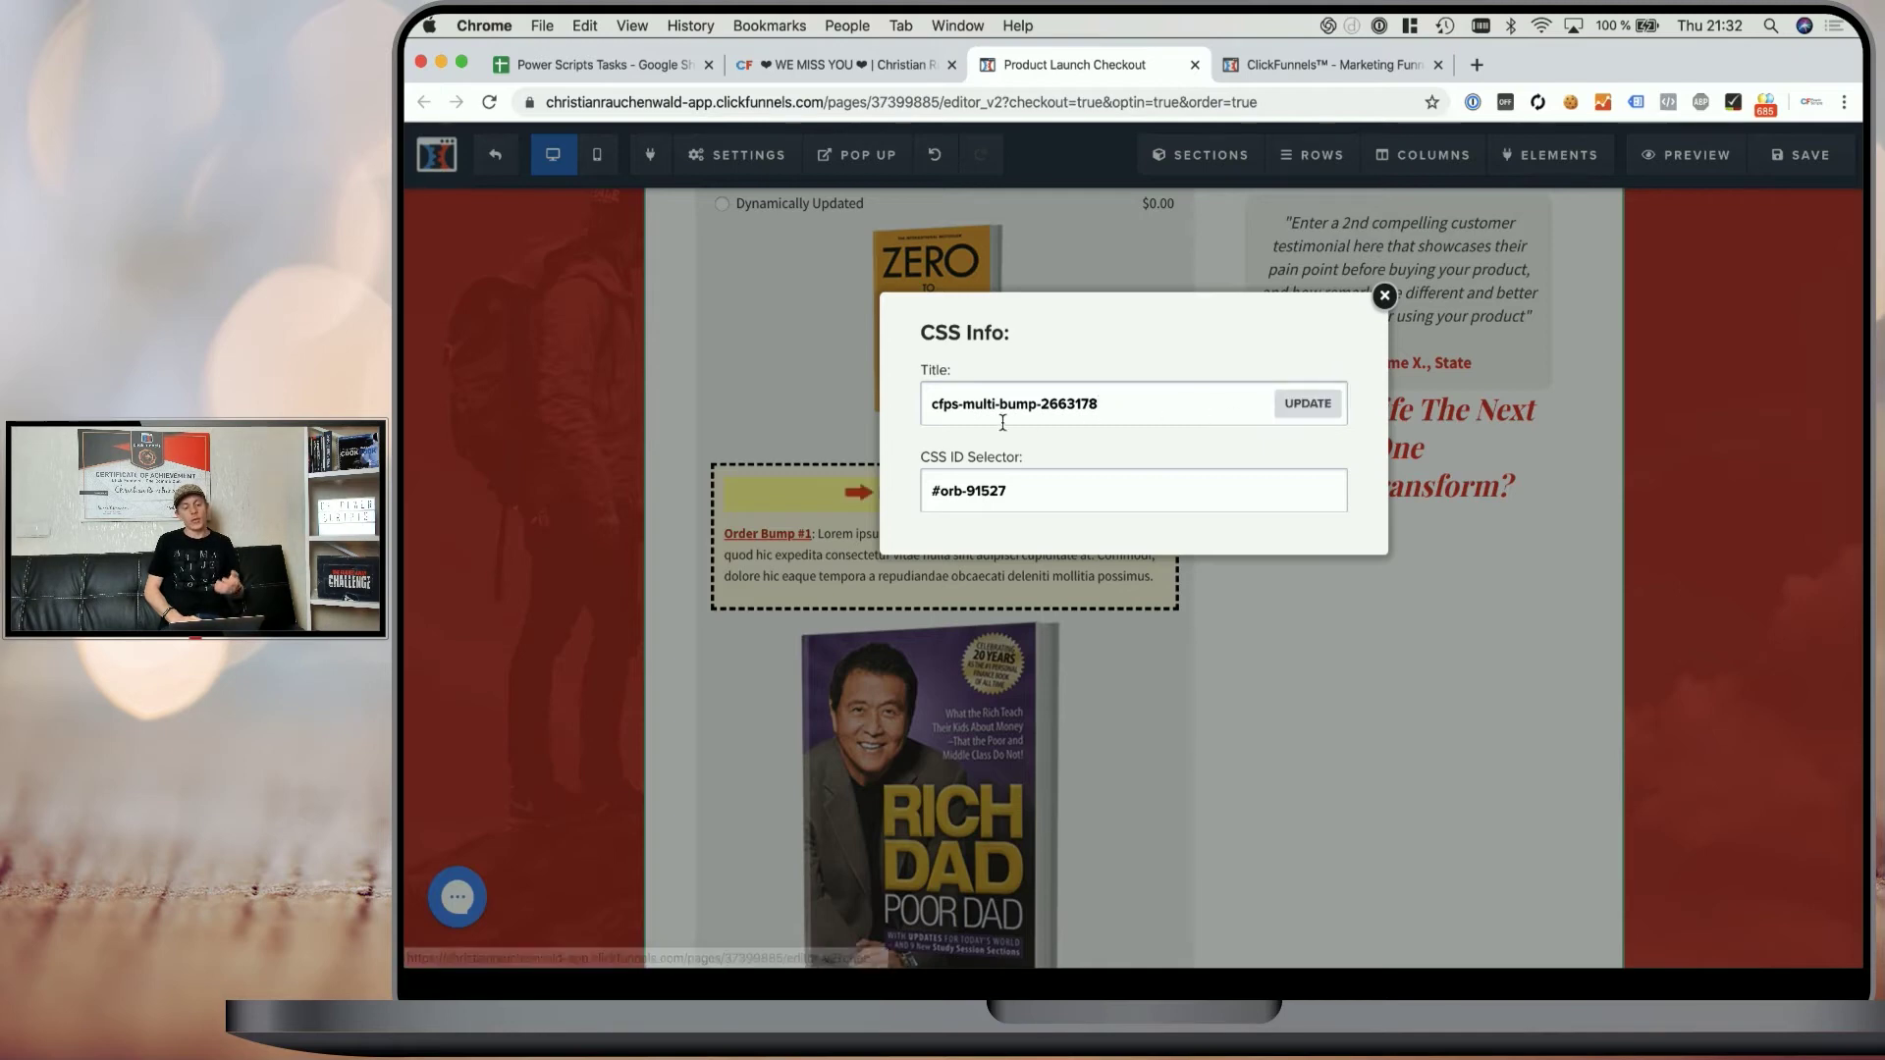
left_click(1306, 406)
- Inspect the Zero to One image's settings and the product ID in its CSS title, and close the info window
scroll(1068, 434, "up", 2)
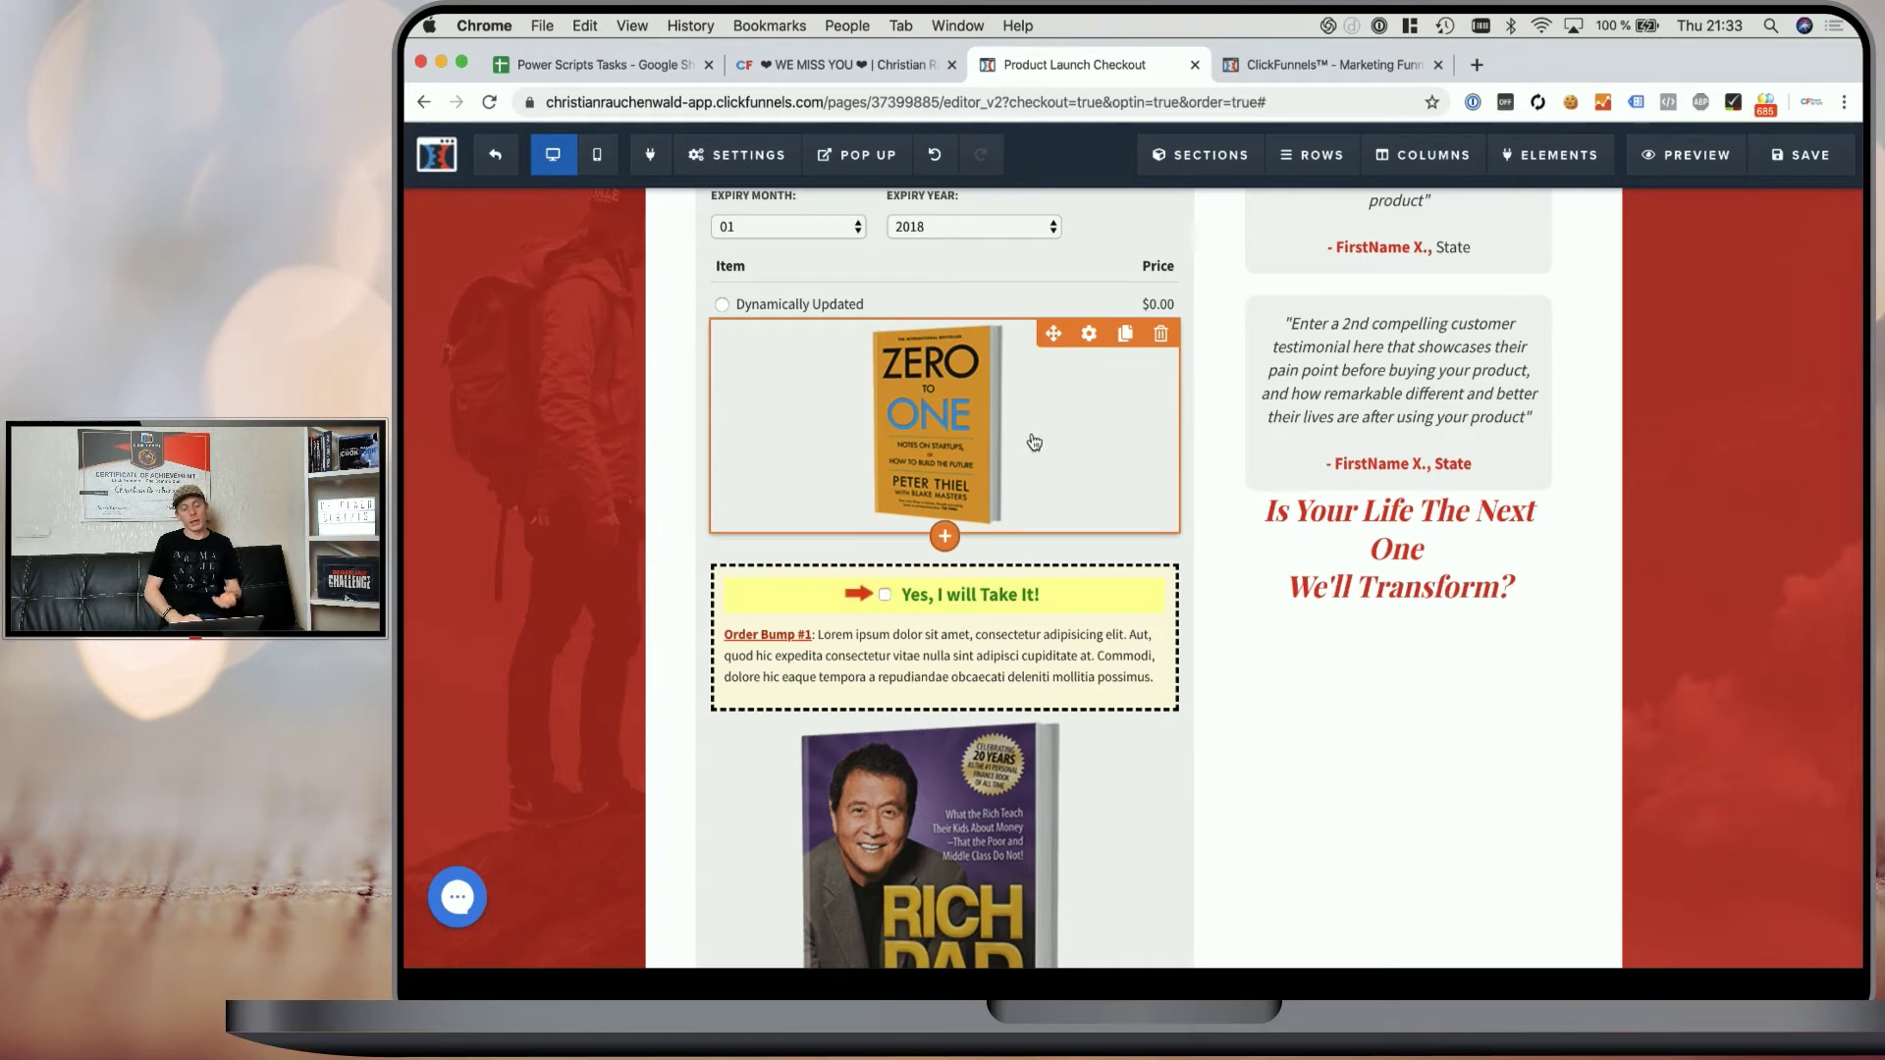
left_click(1023, 443)
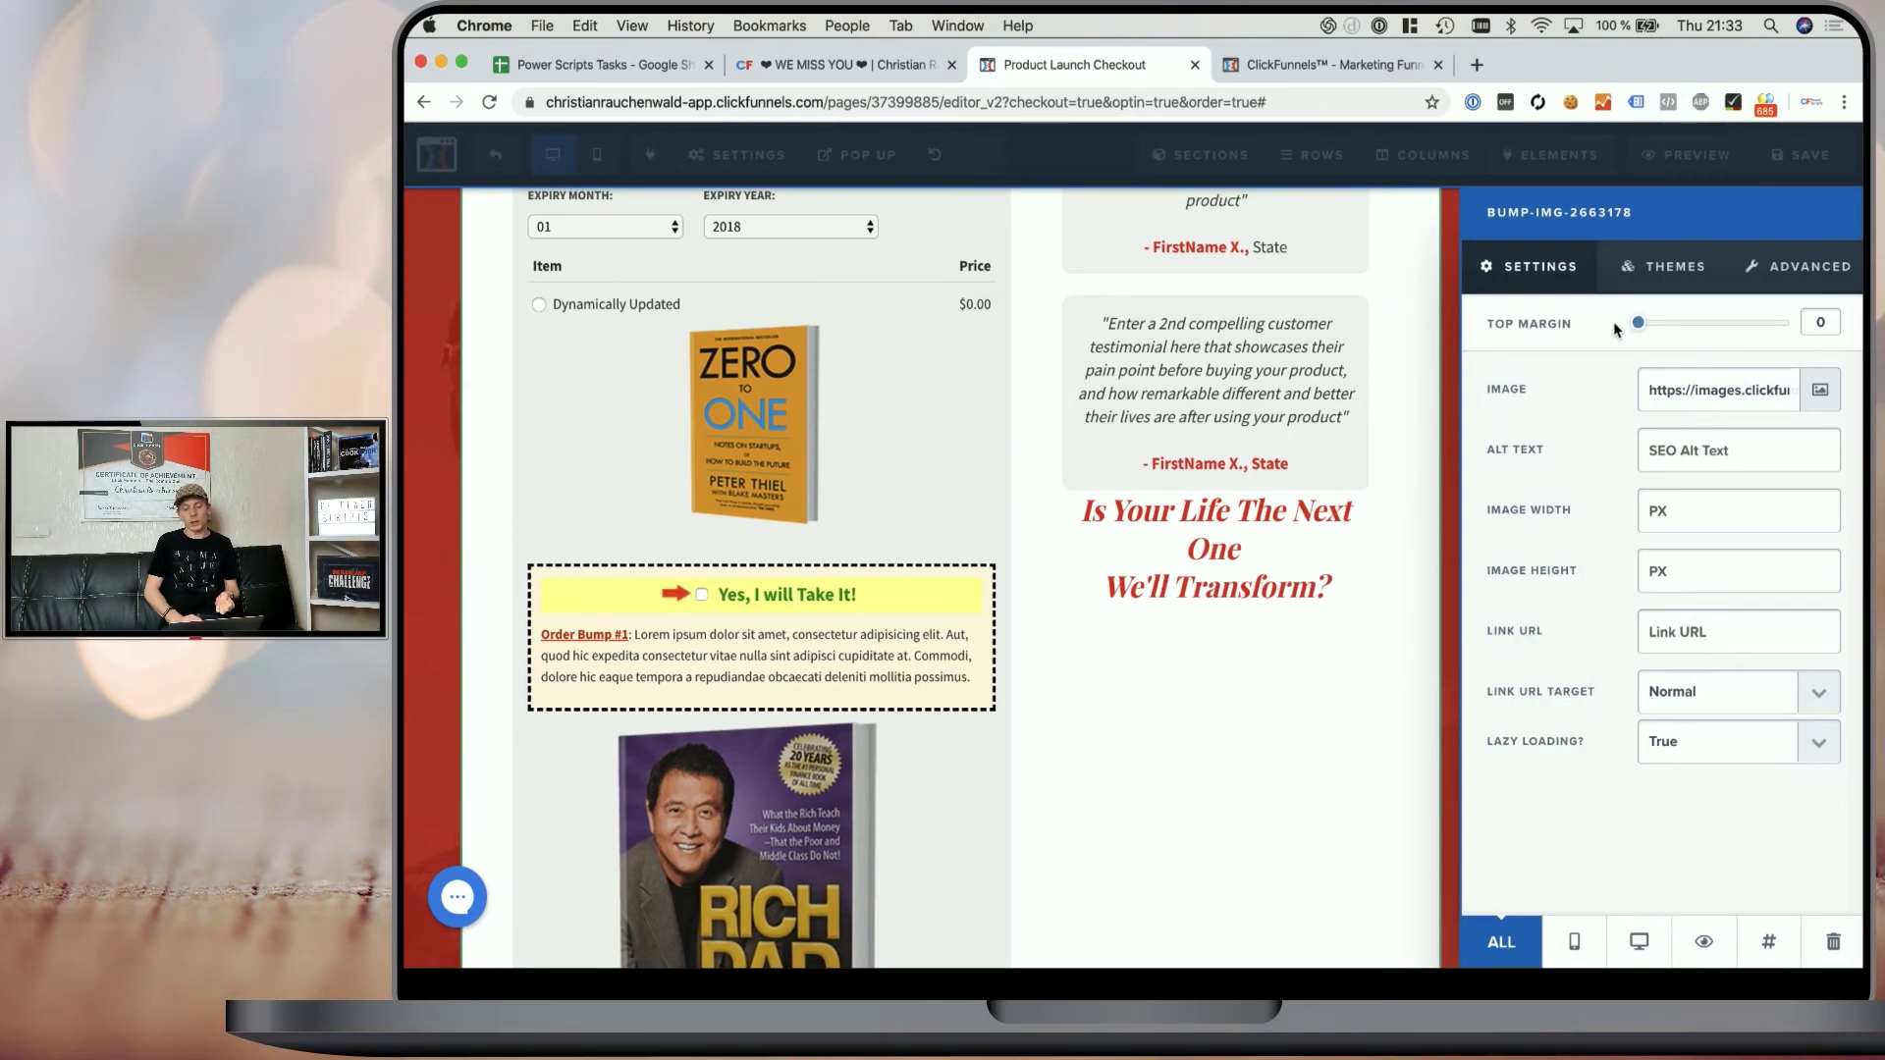
left_click(1781, 275)
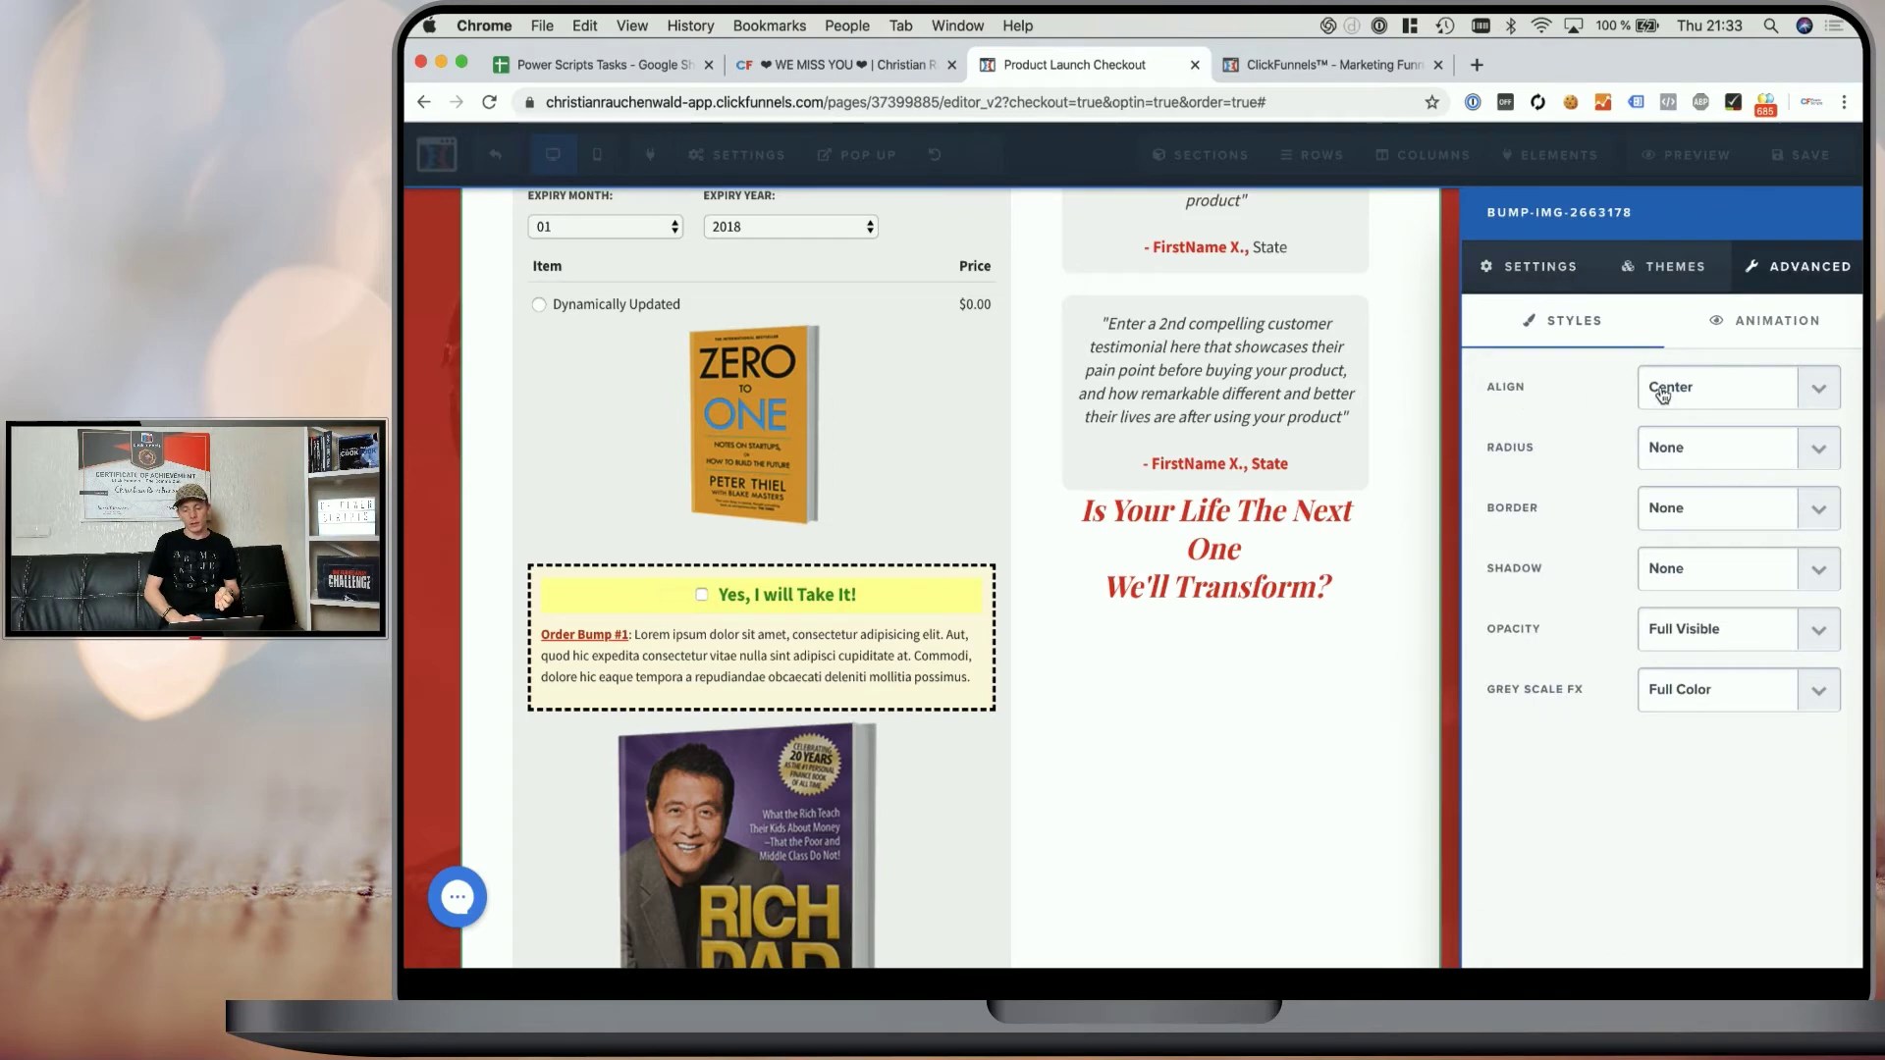
left_click(1544, 270)
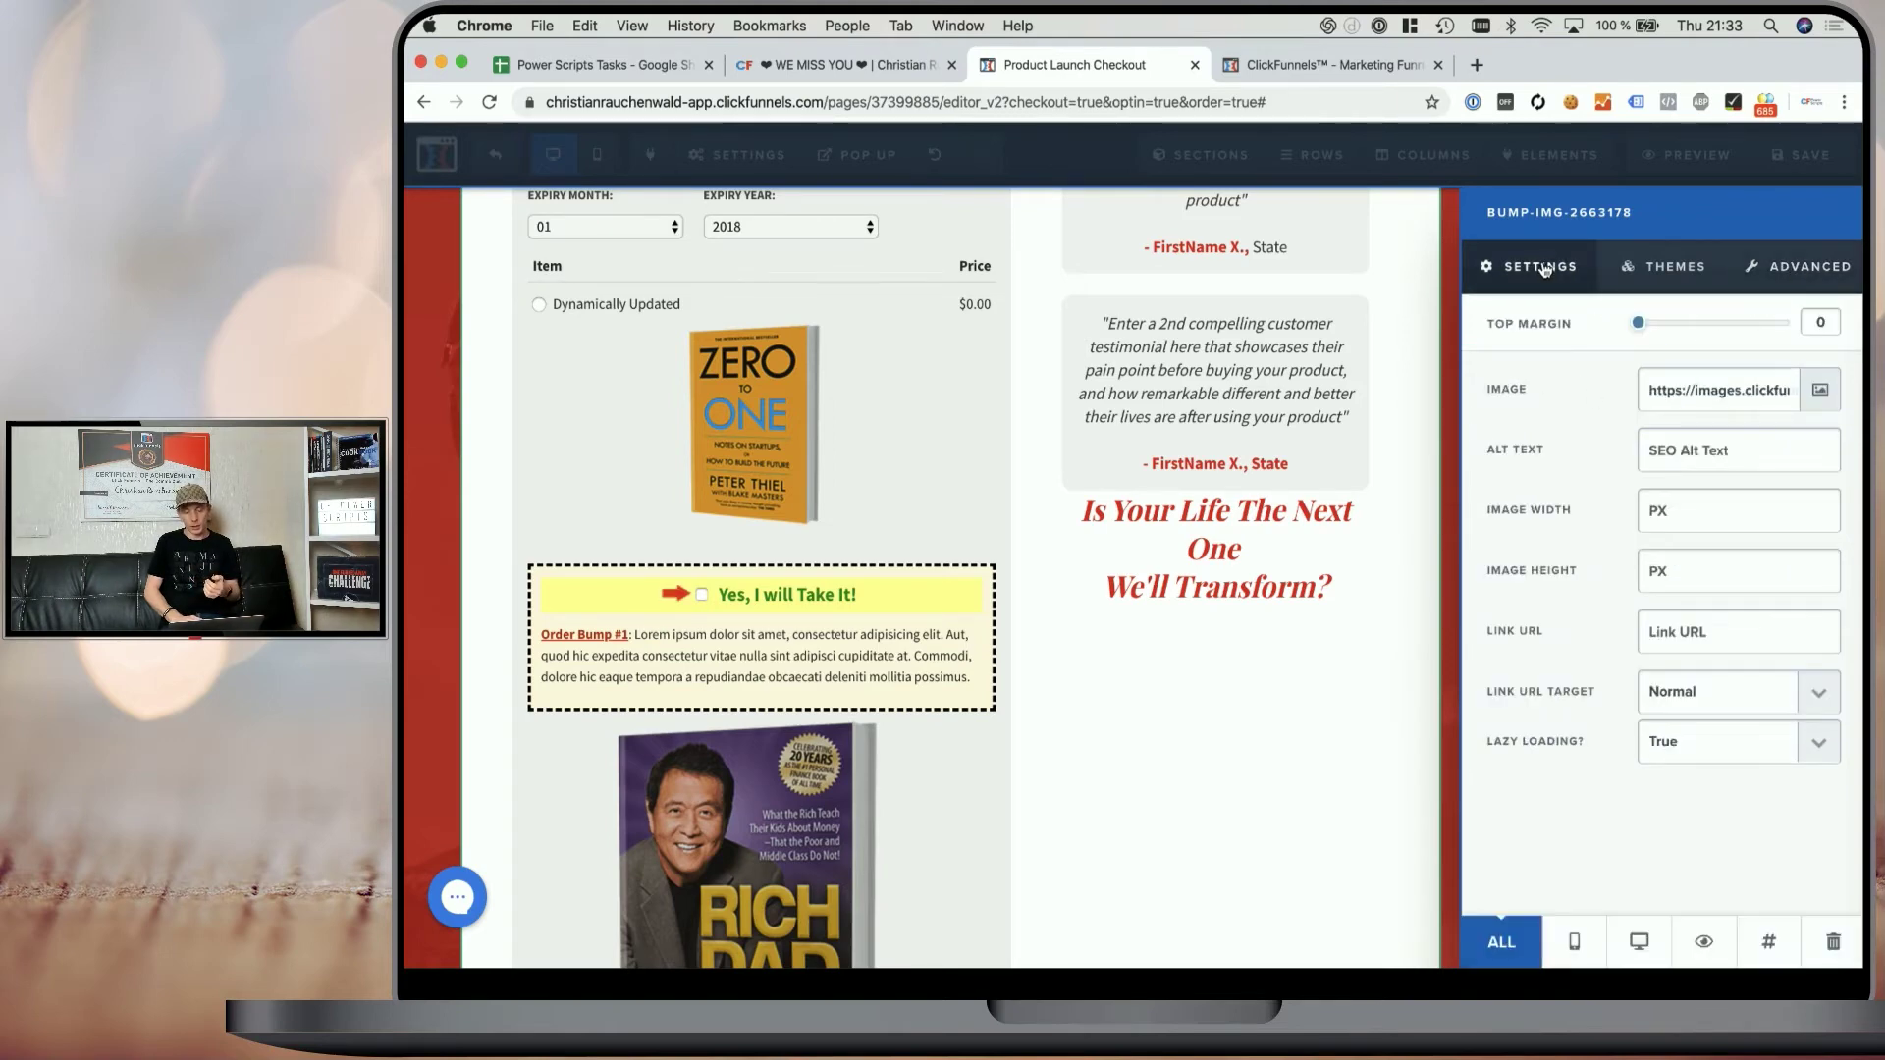
left_click(1769, 942)
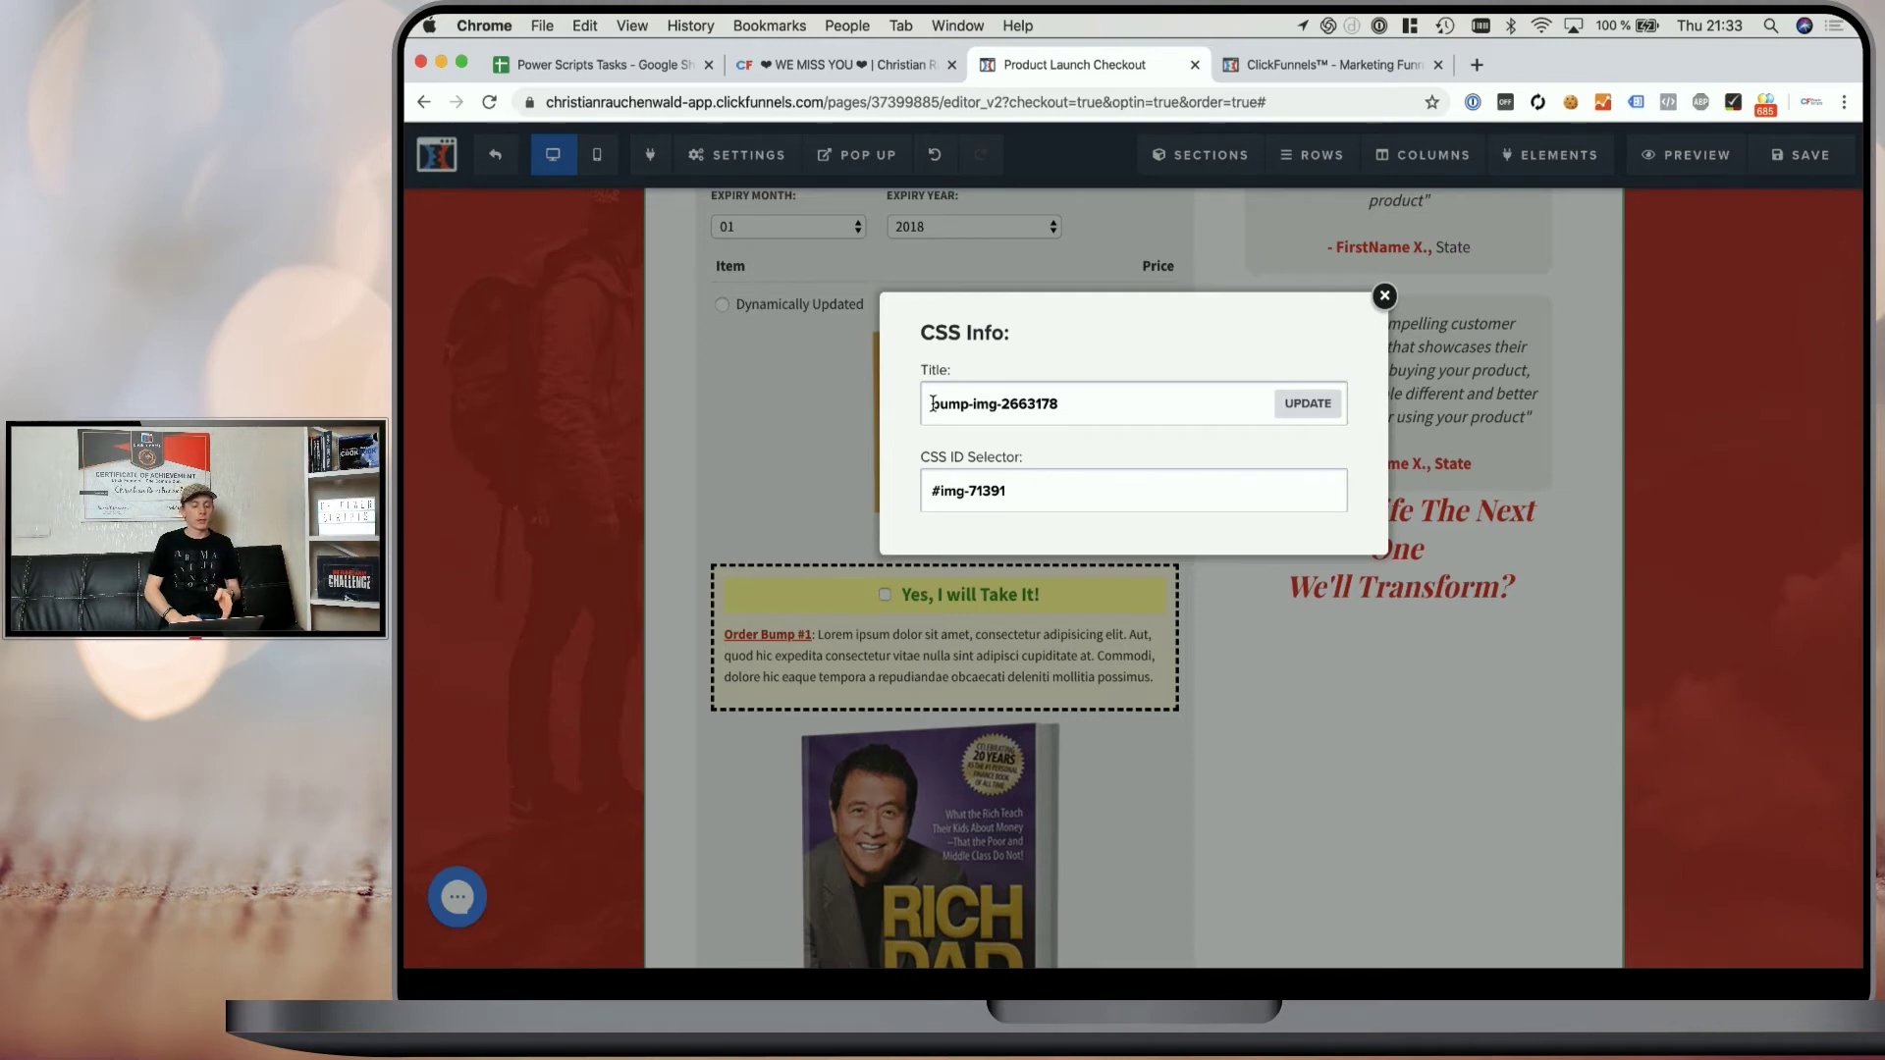
left_click_drag(1001, 406, 1170, 416)
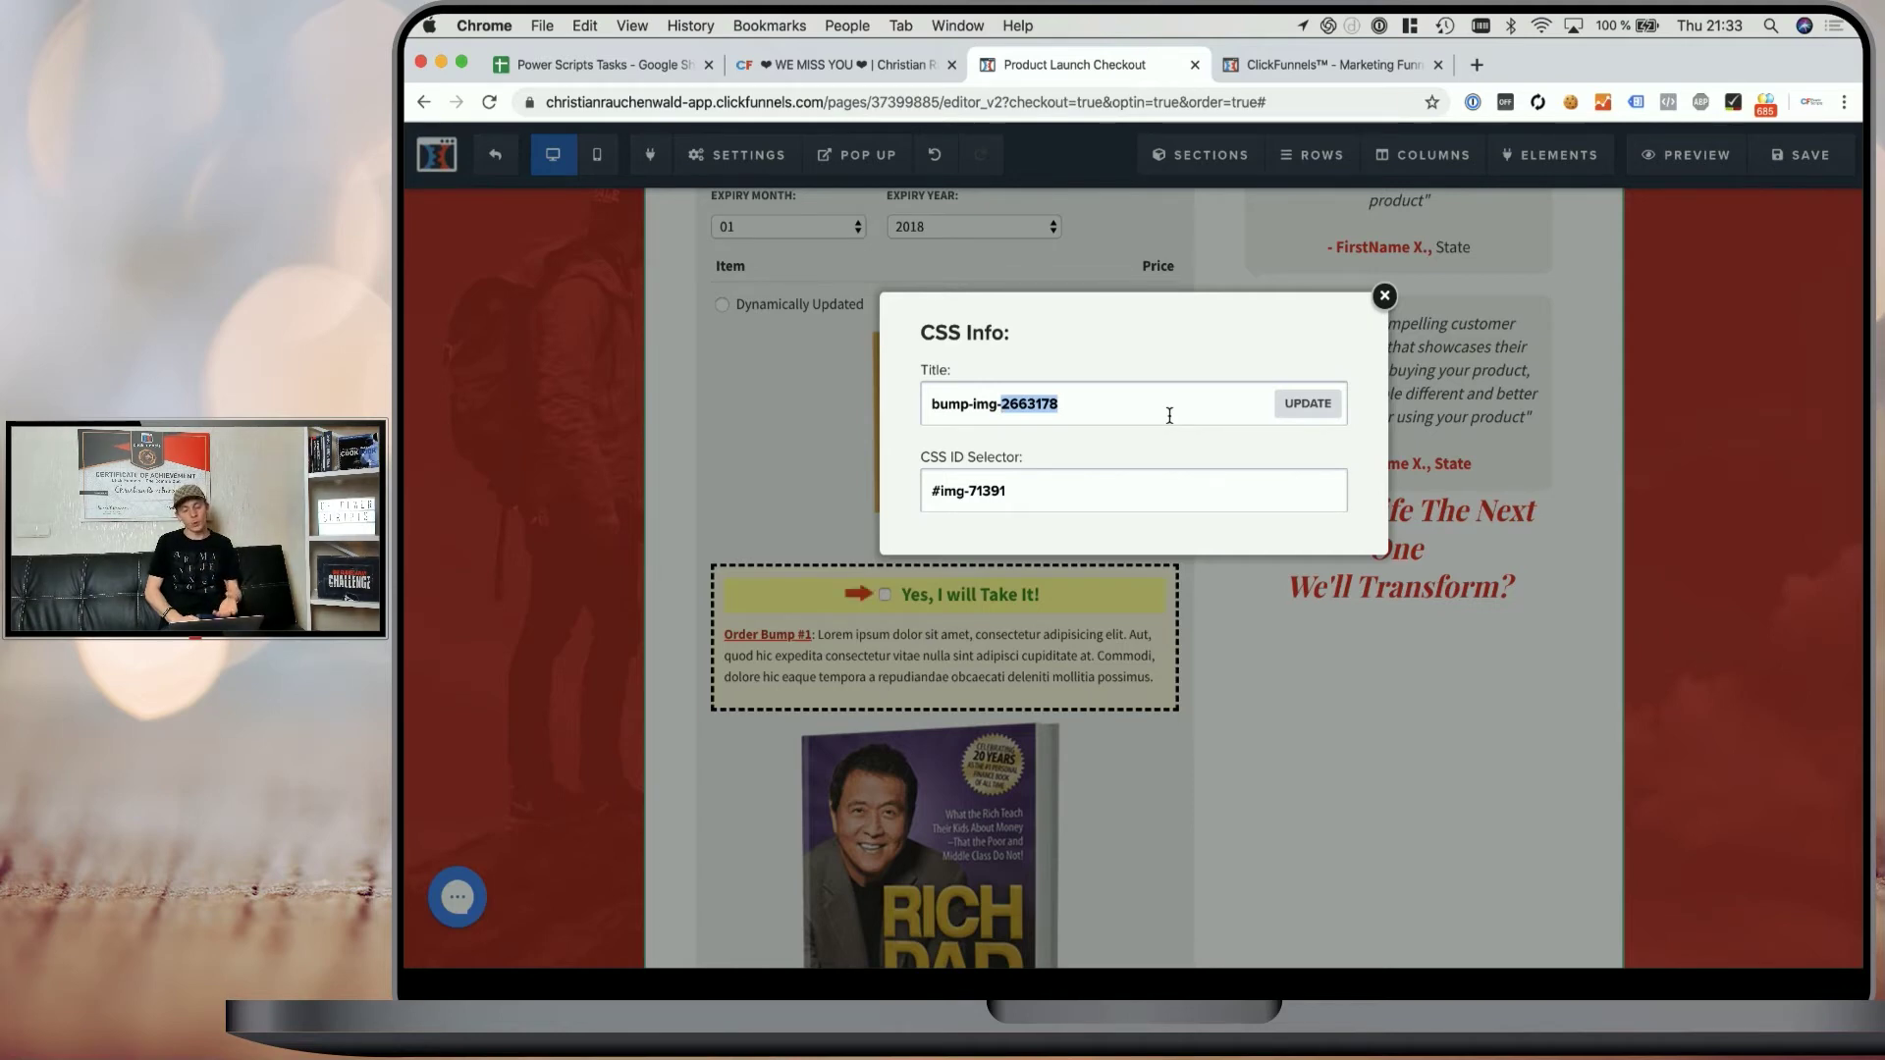
left_click(1385, 296)
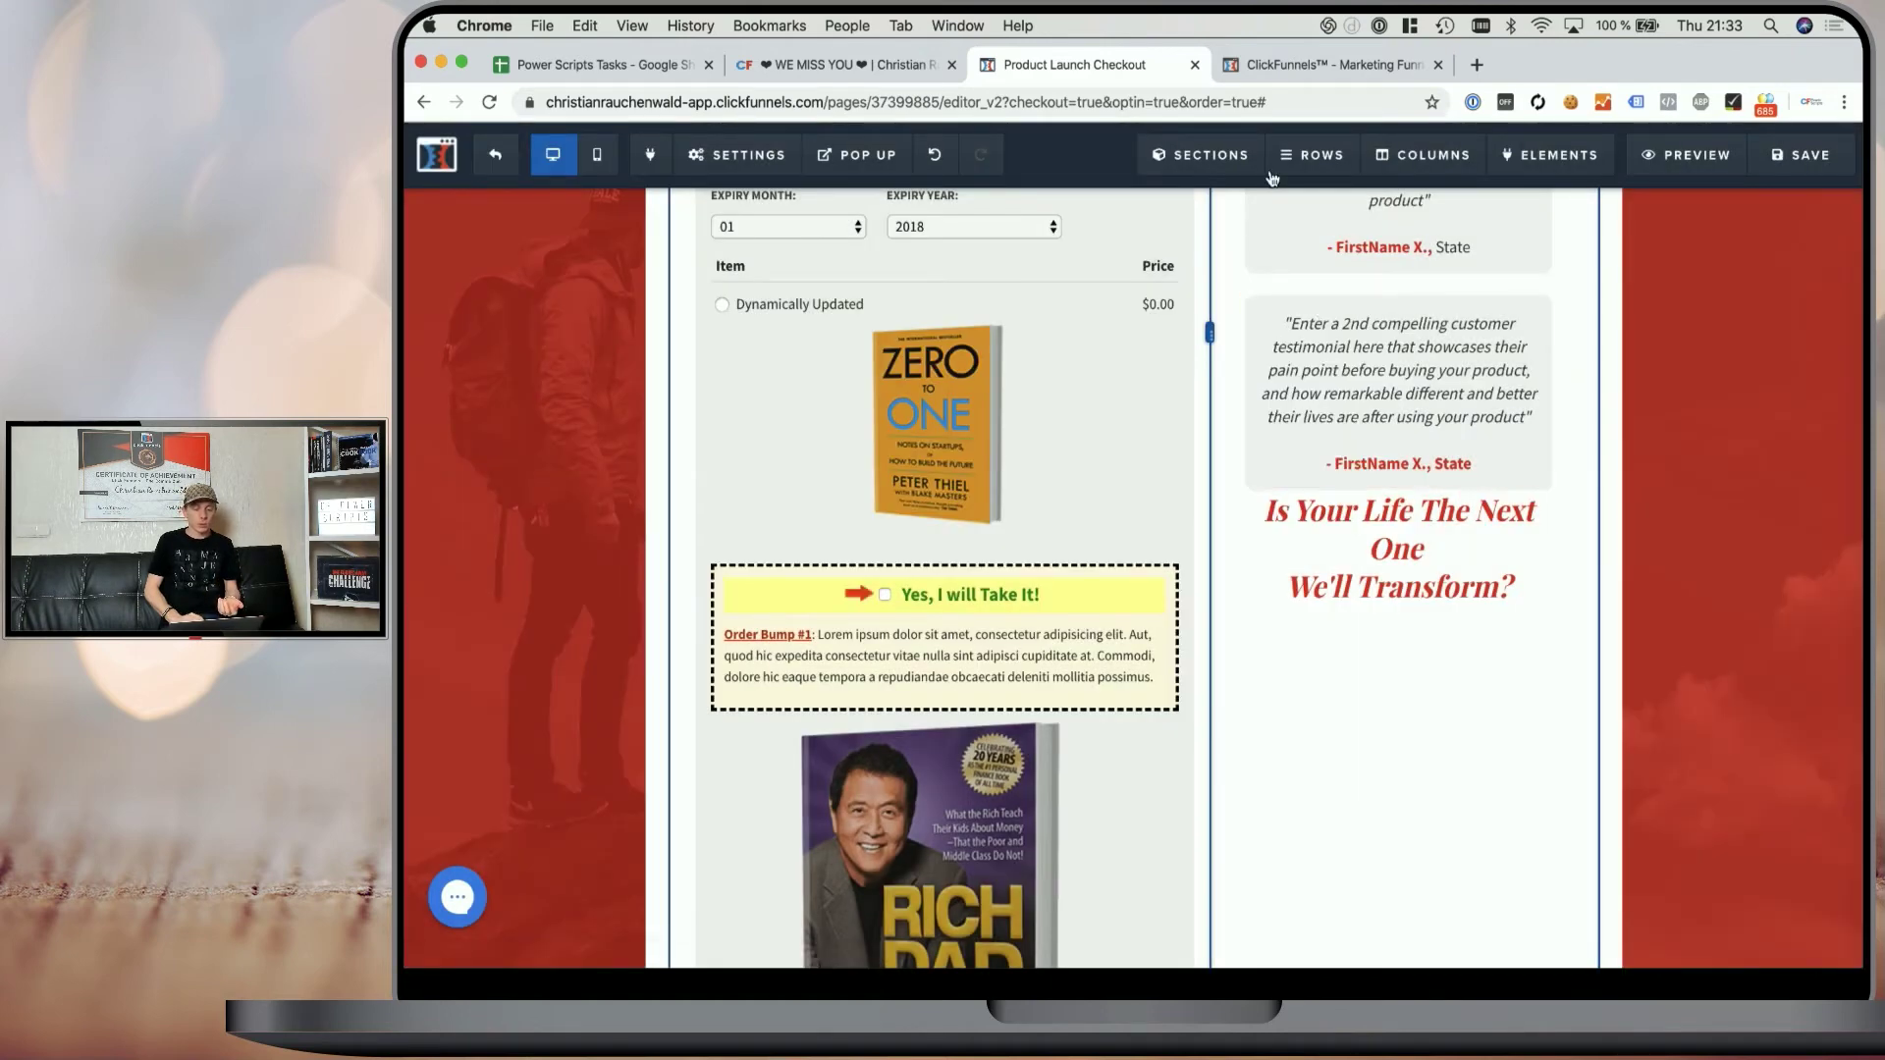
- Go back from the Order Bump #2 product to the Order Form's product list in ClickFunnels
left_click(1310, 79)
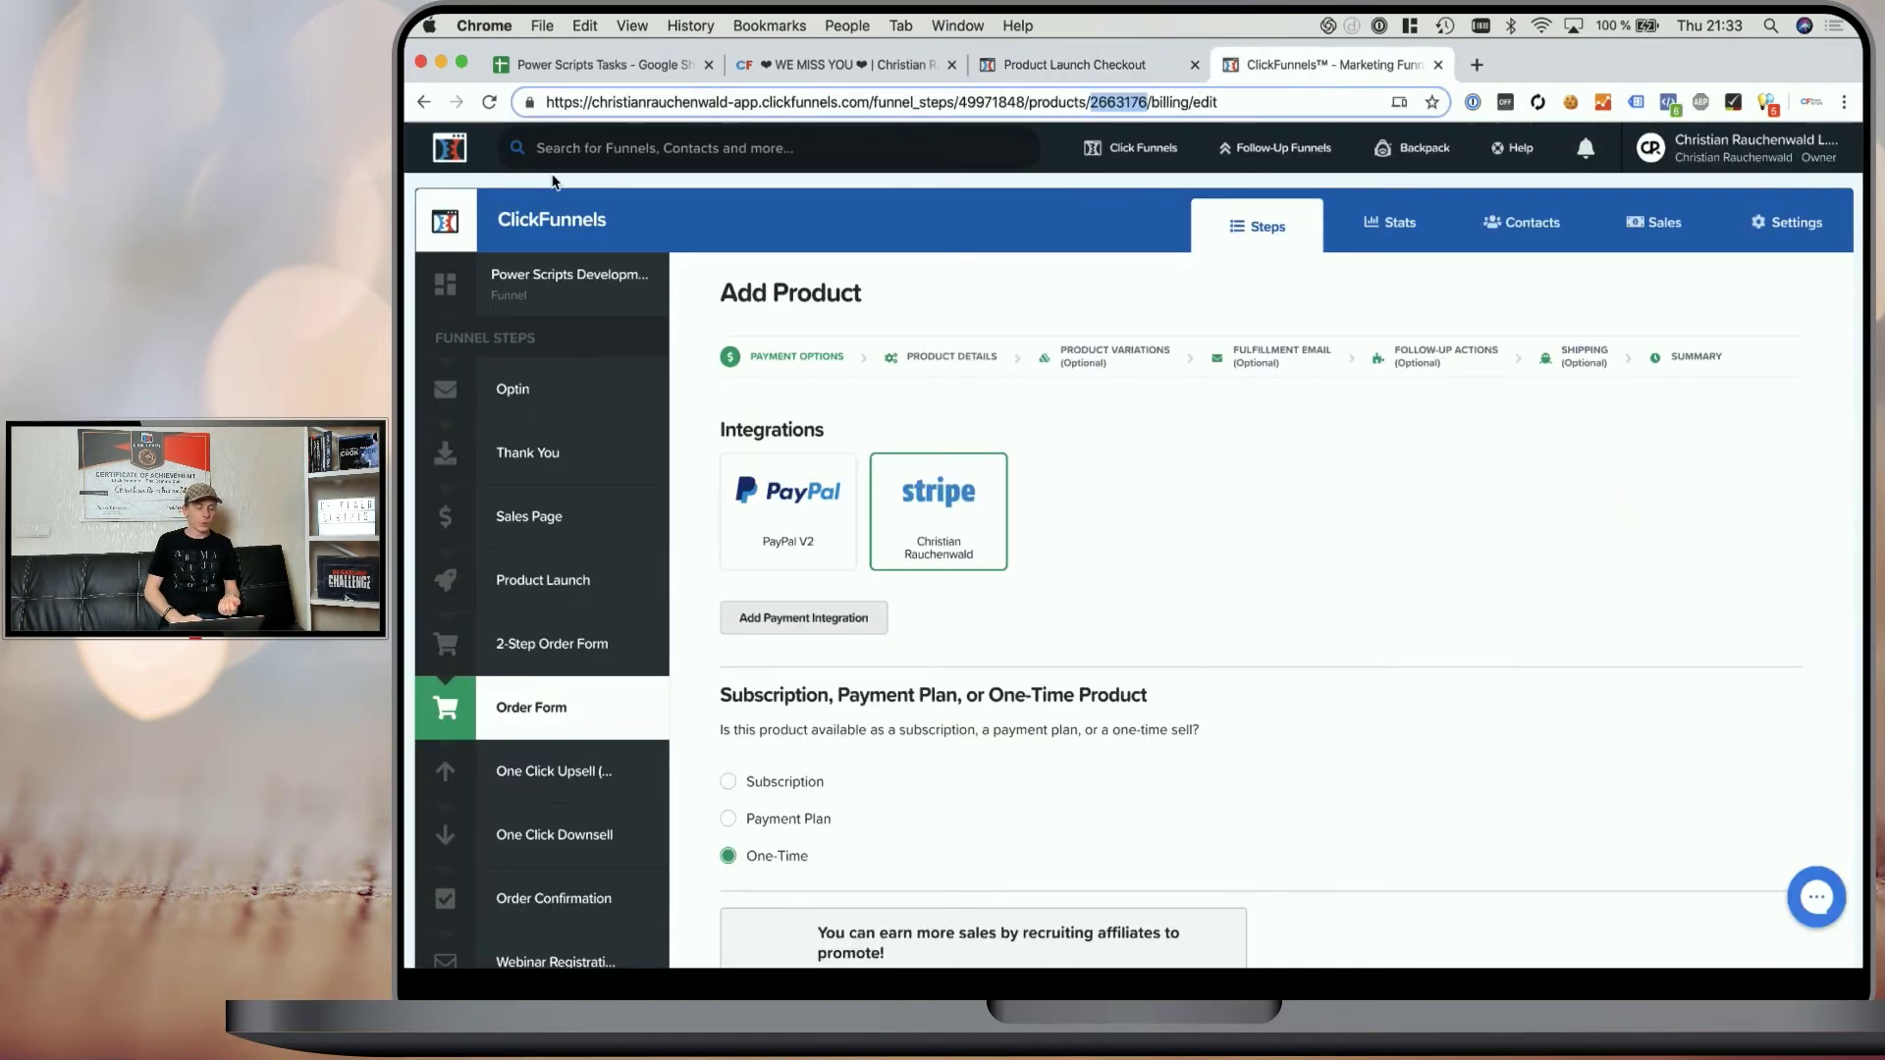
left_click(425, 99)
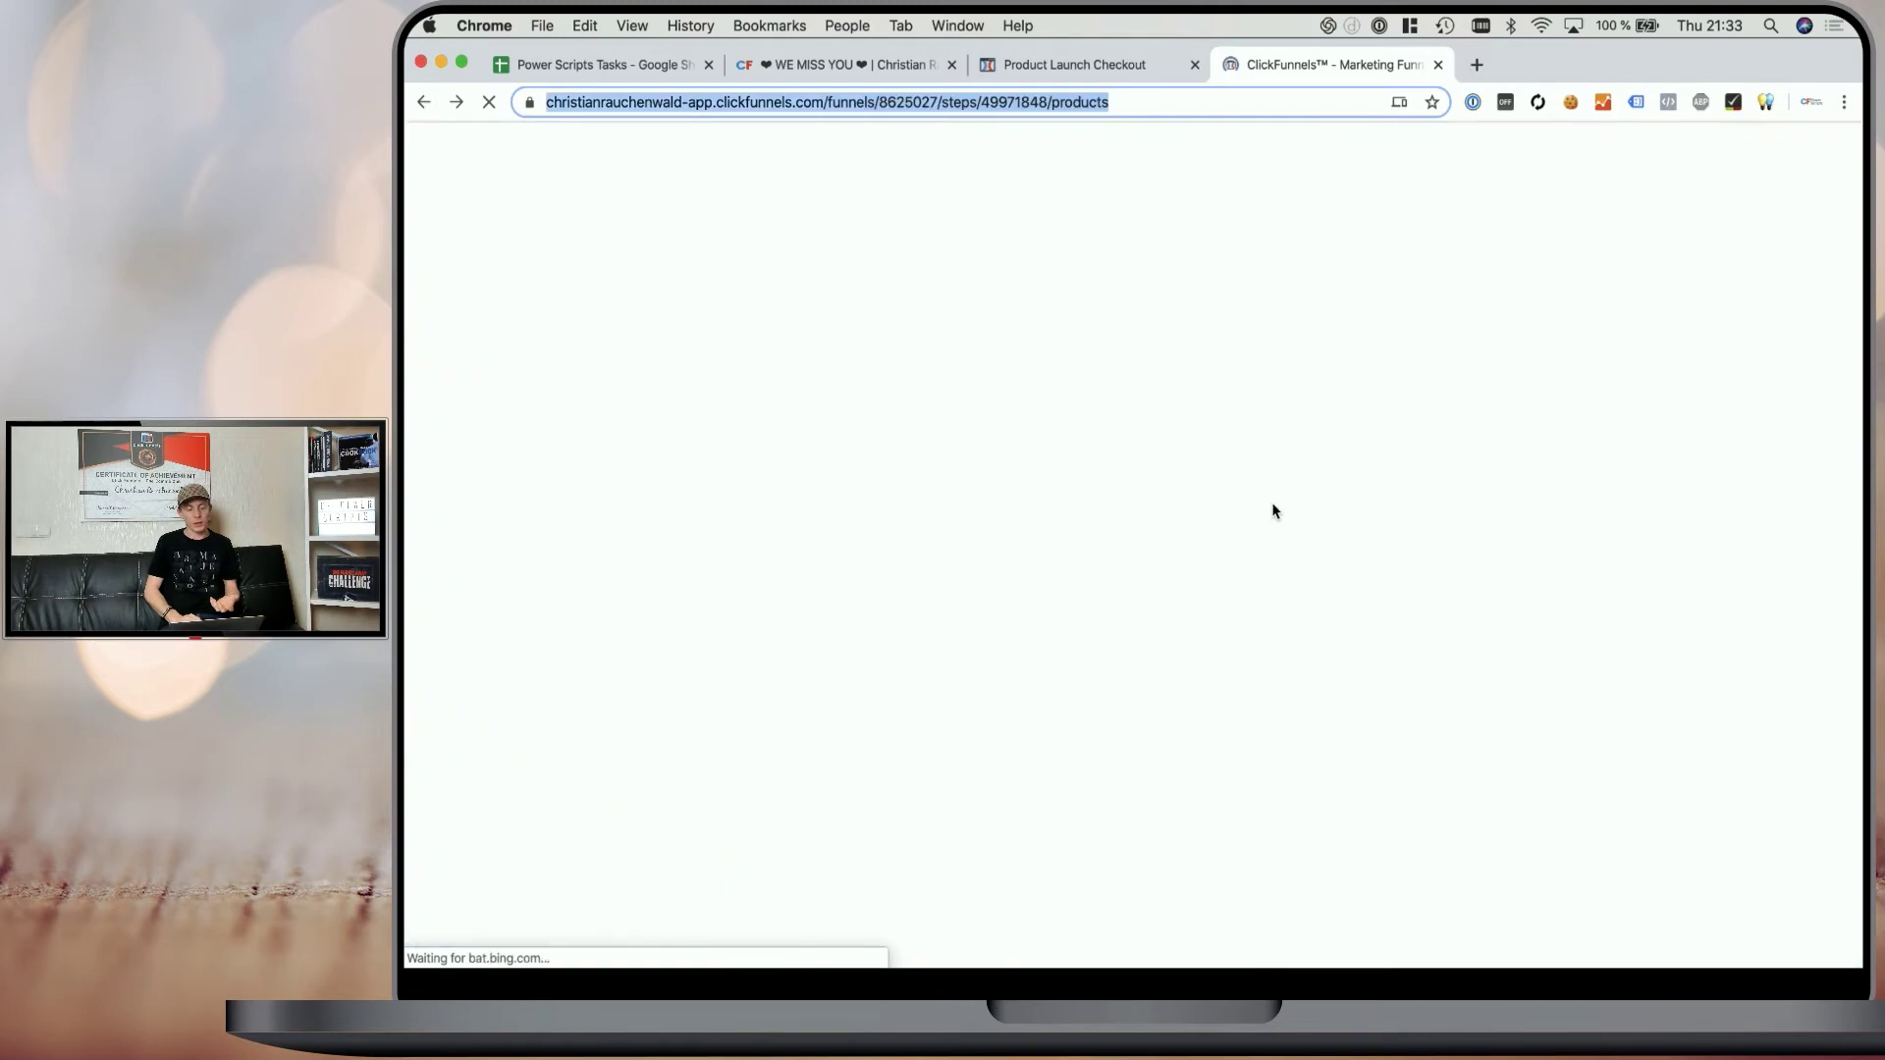
scroll(1272, 510, "down", 2)
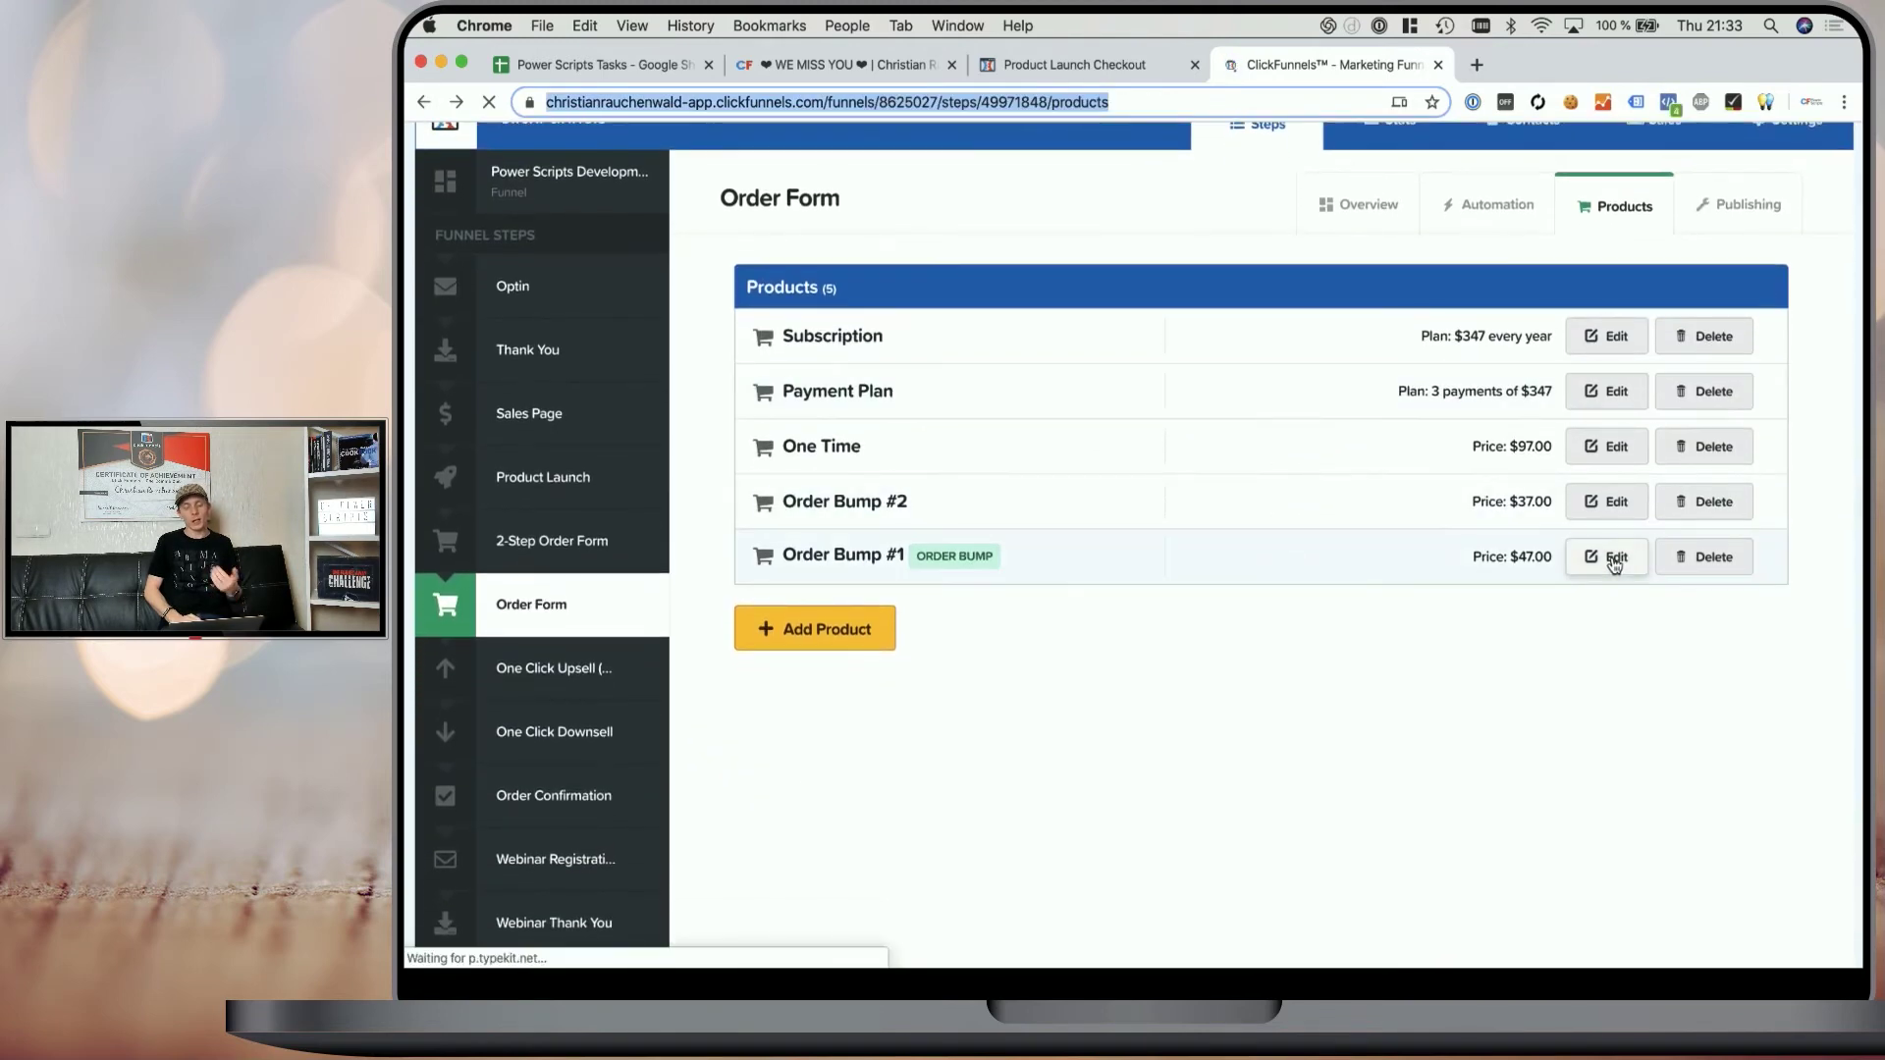
- Return to the page editor and open the Order Bump 2 element's CSS info to check its title
left_click(1075, 64)
scroll(943, 484, "down", 5)
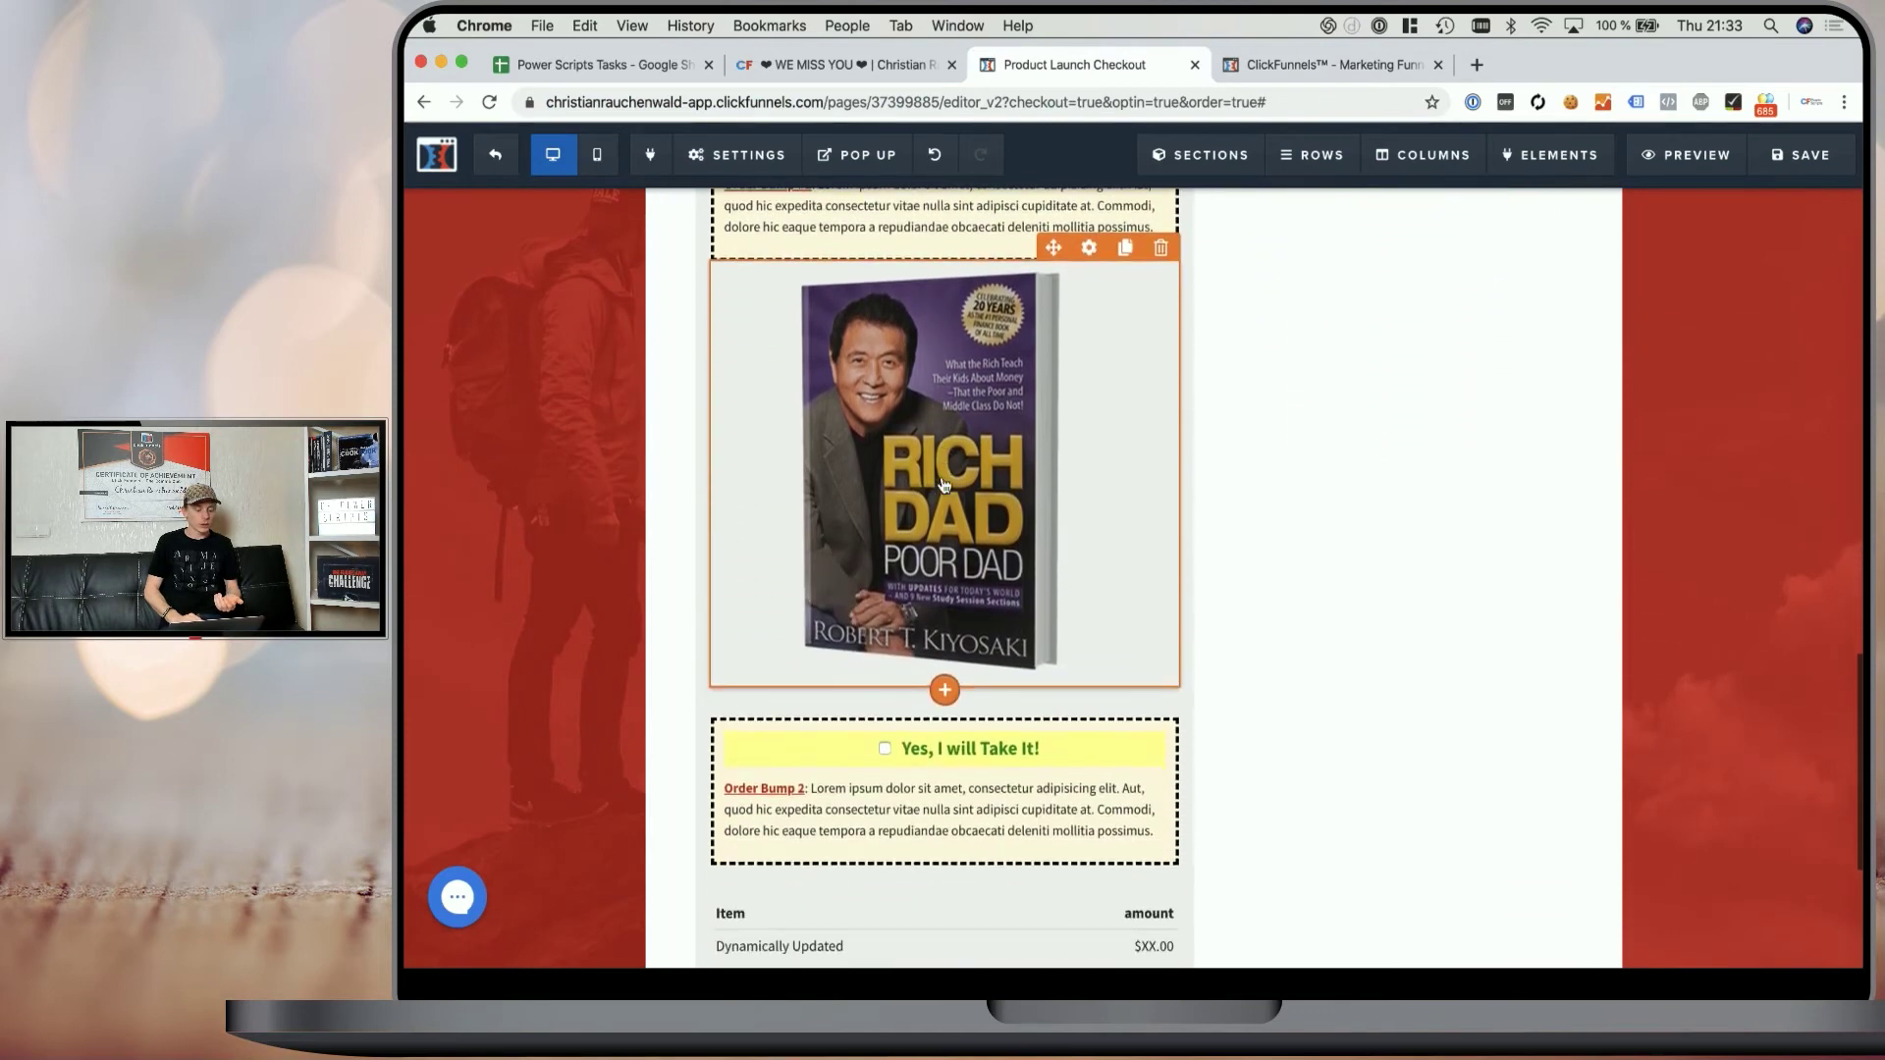
left_click(927, 747)
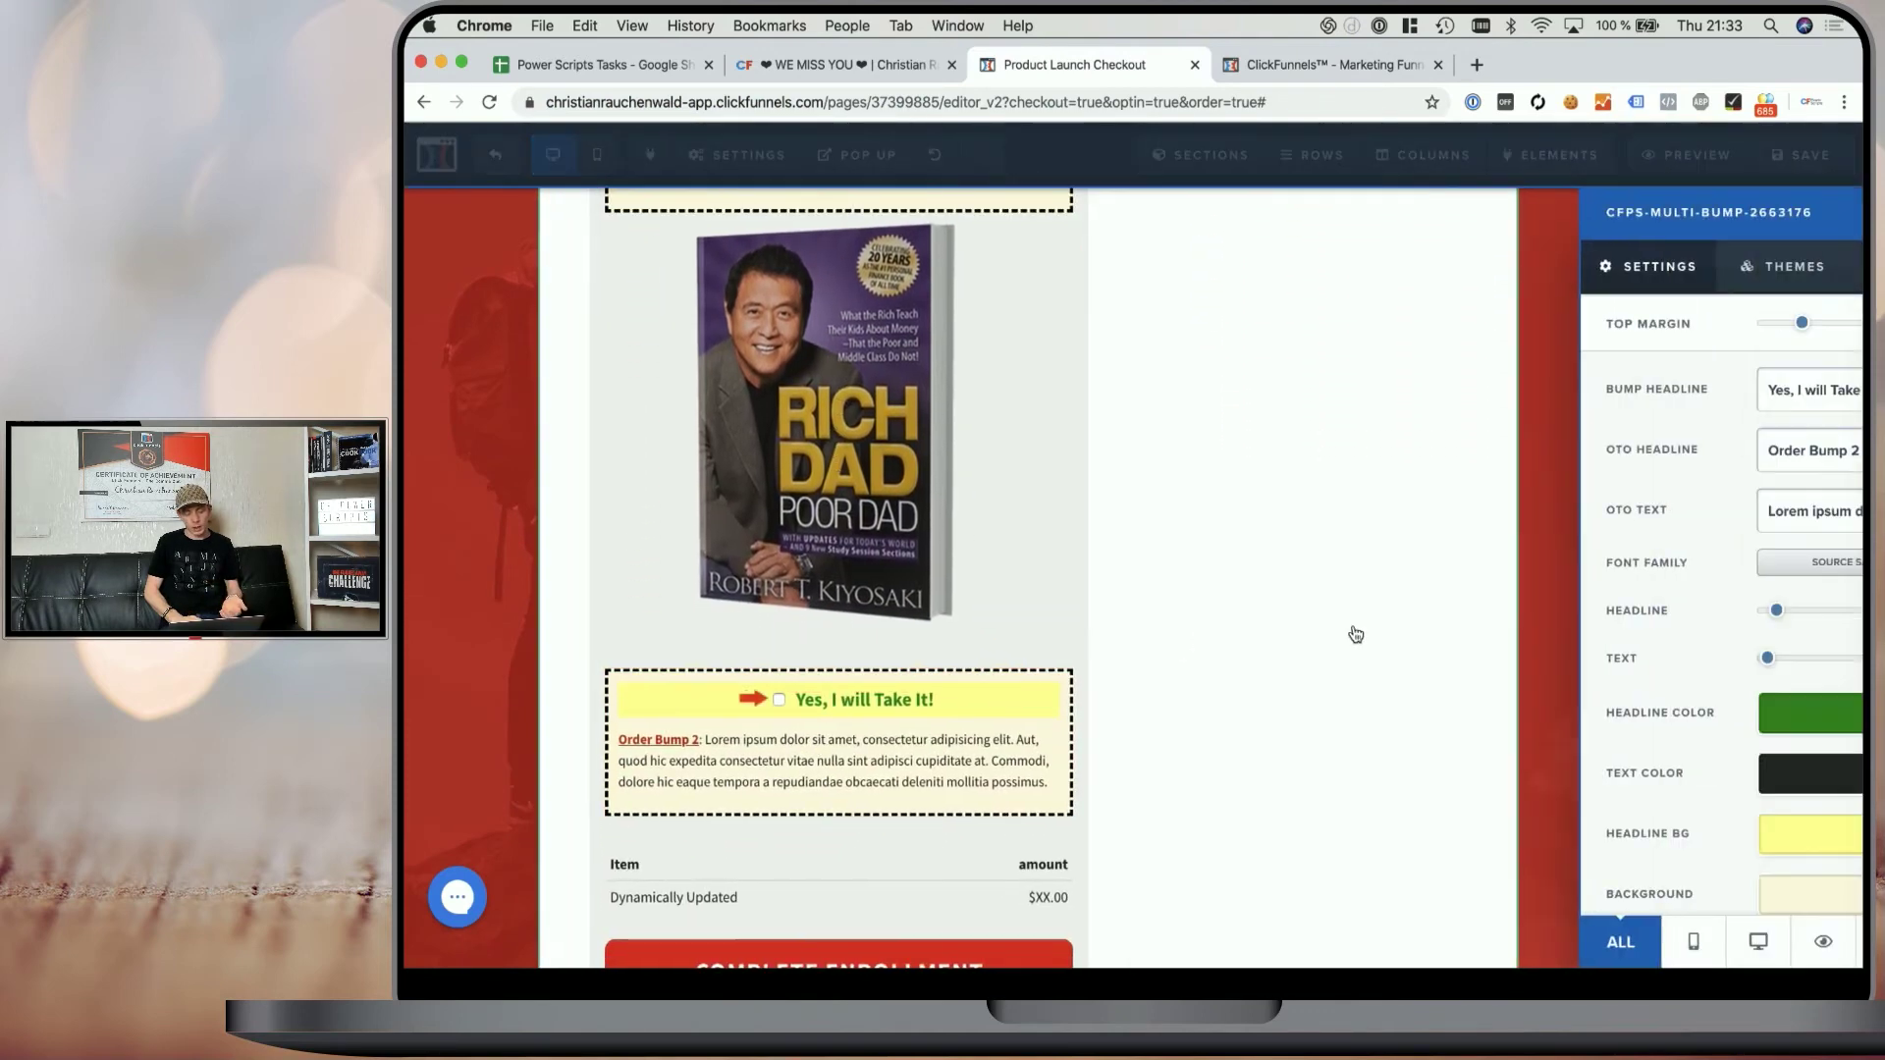
left_click(1759, 951)
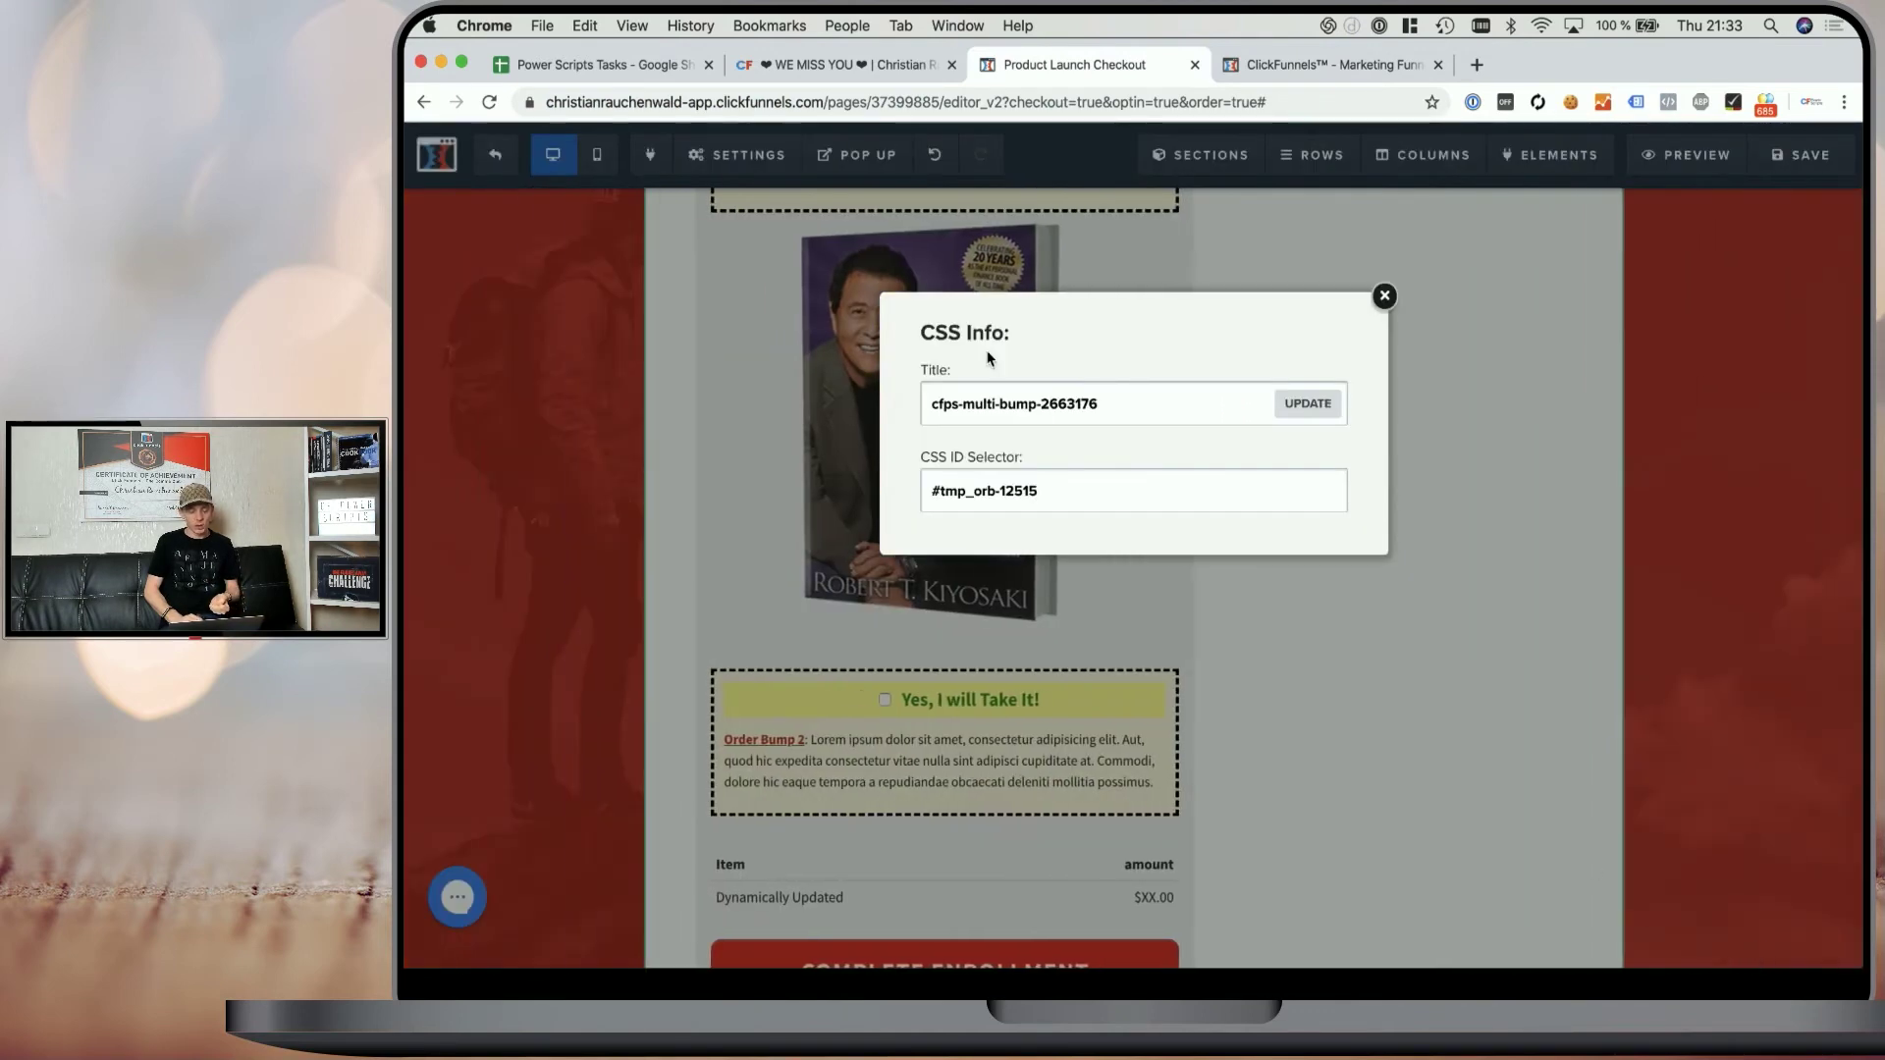
- Inspect the CSS titles of the Order Bump 2 element and the Rich Dad Poor Dad image, and close the info window
left_click_drag(1145, 404, 921, 409)
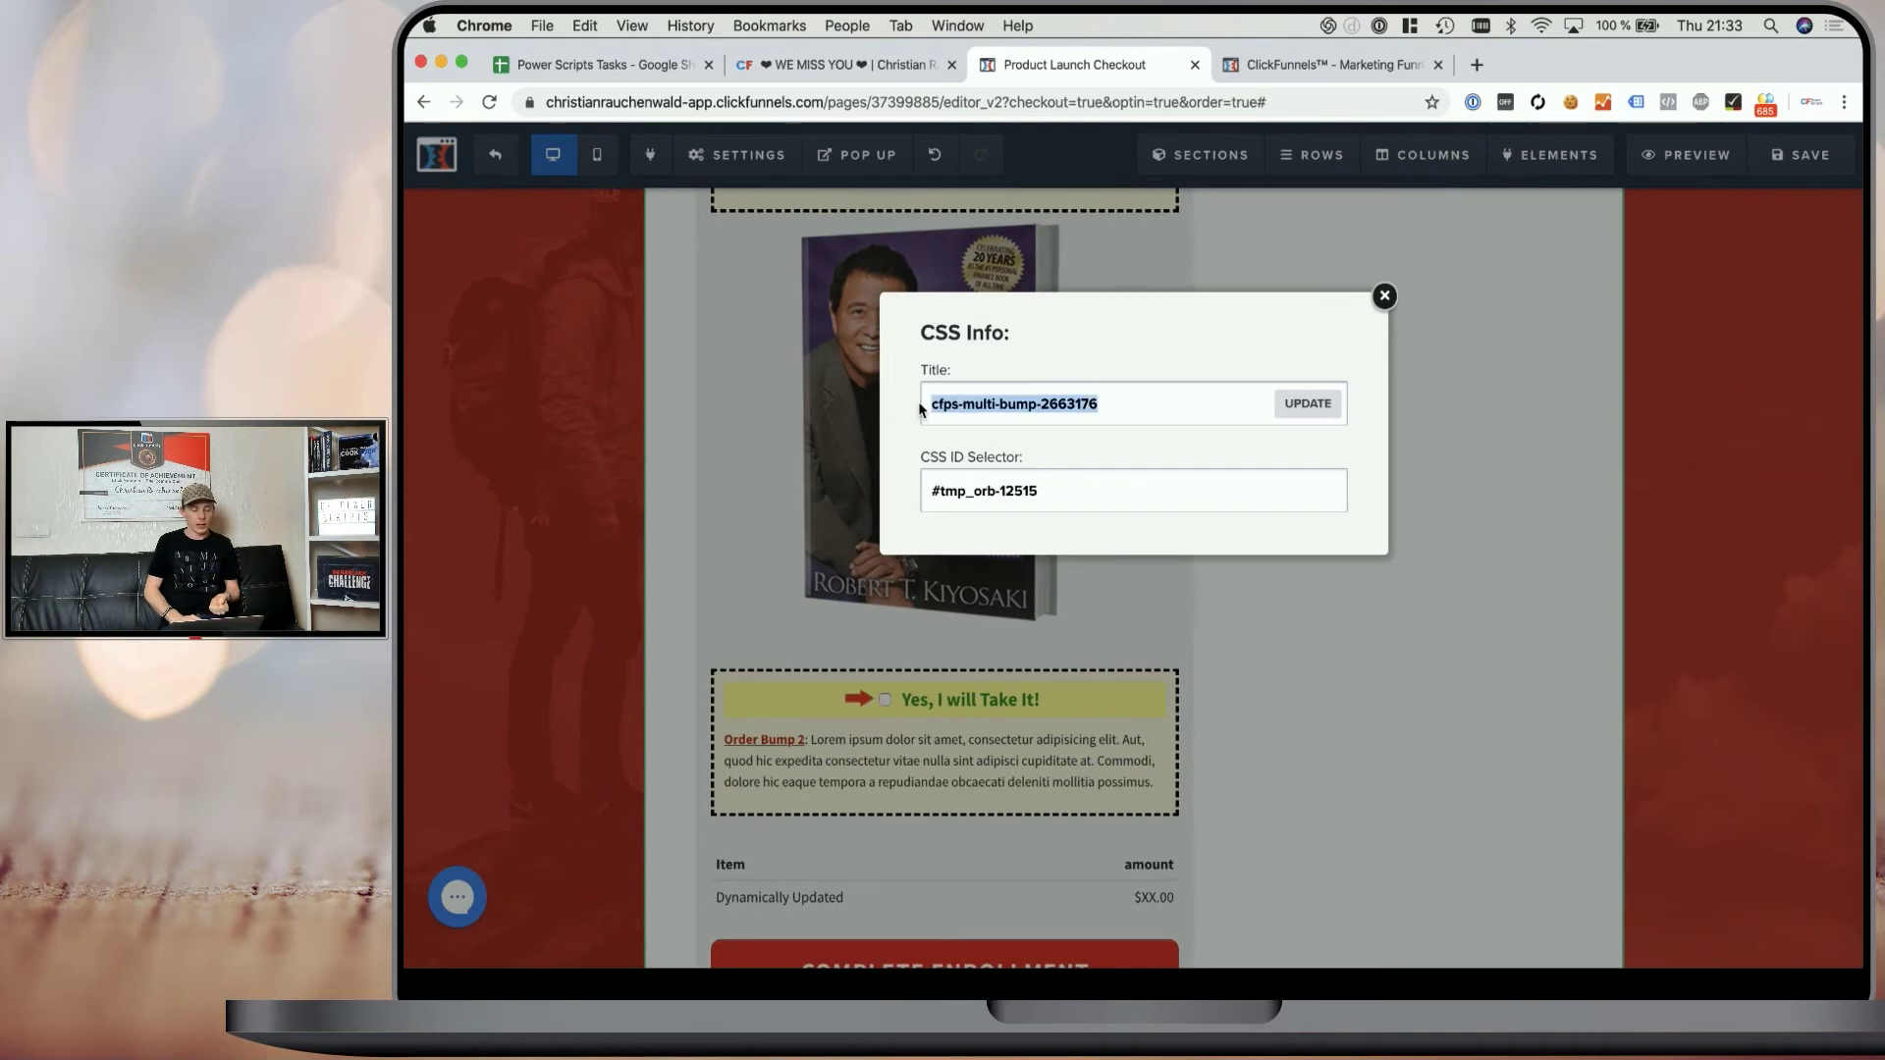
double_click(1094, 413)
left_click(1329, 626)
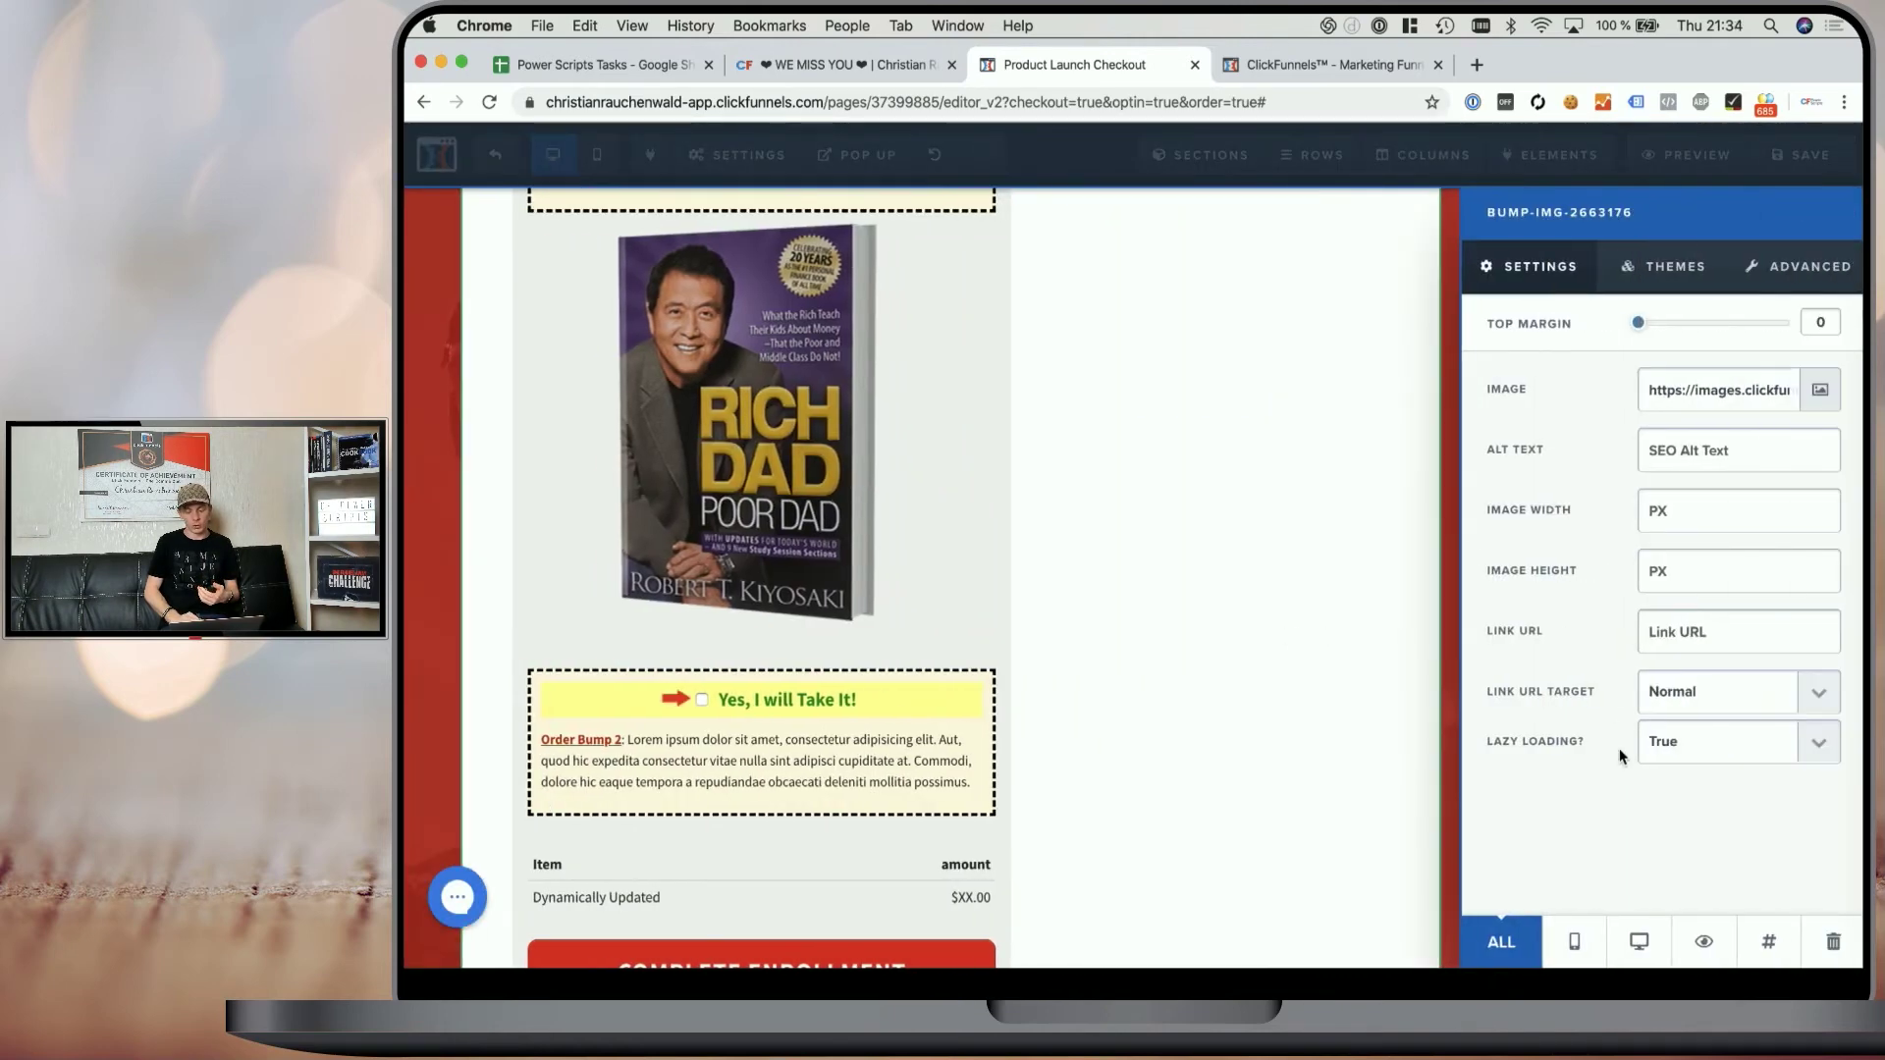
left_click(1768, 942)
key("Escape")
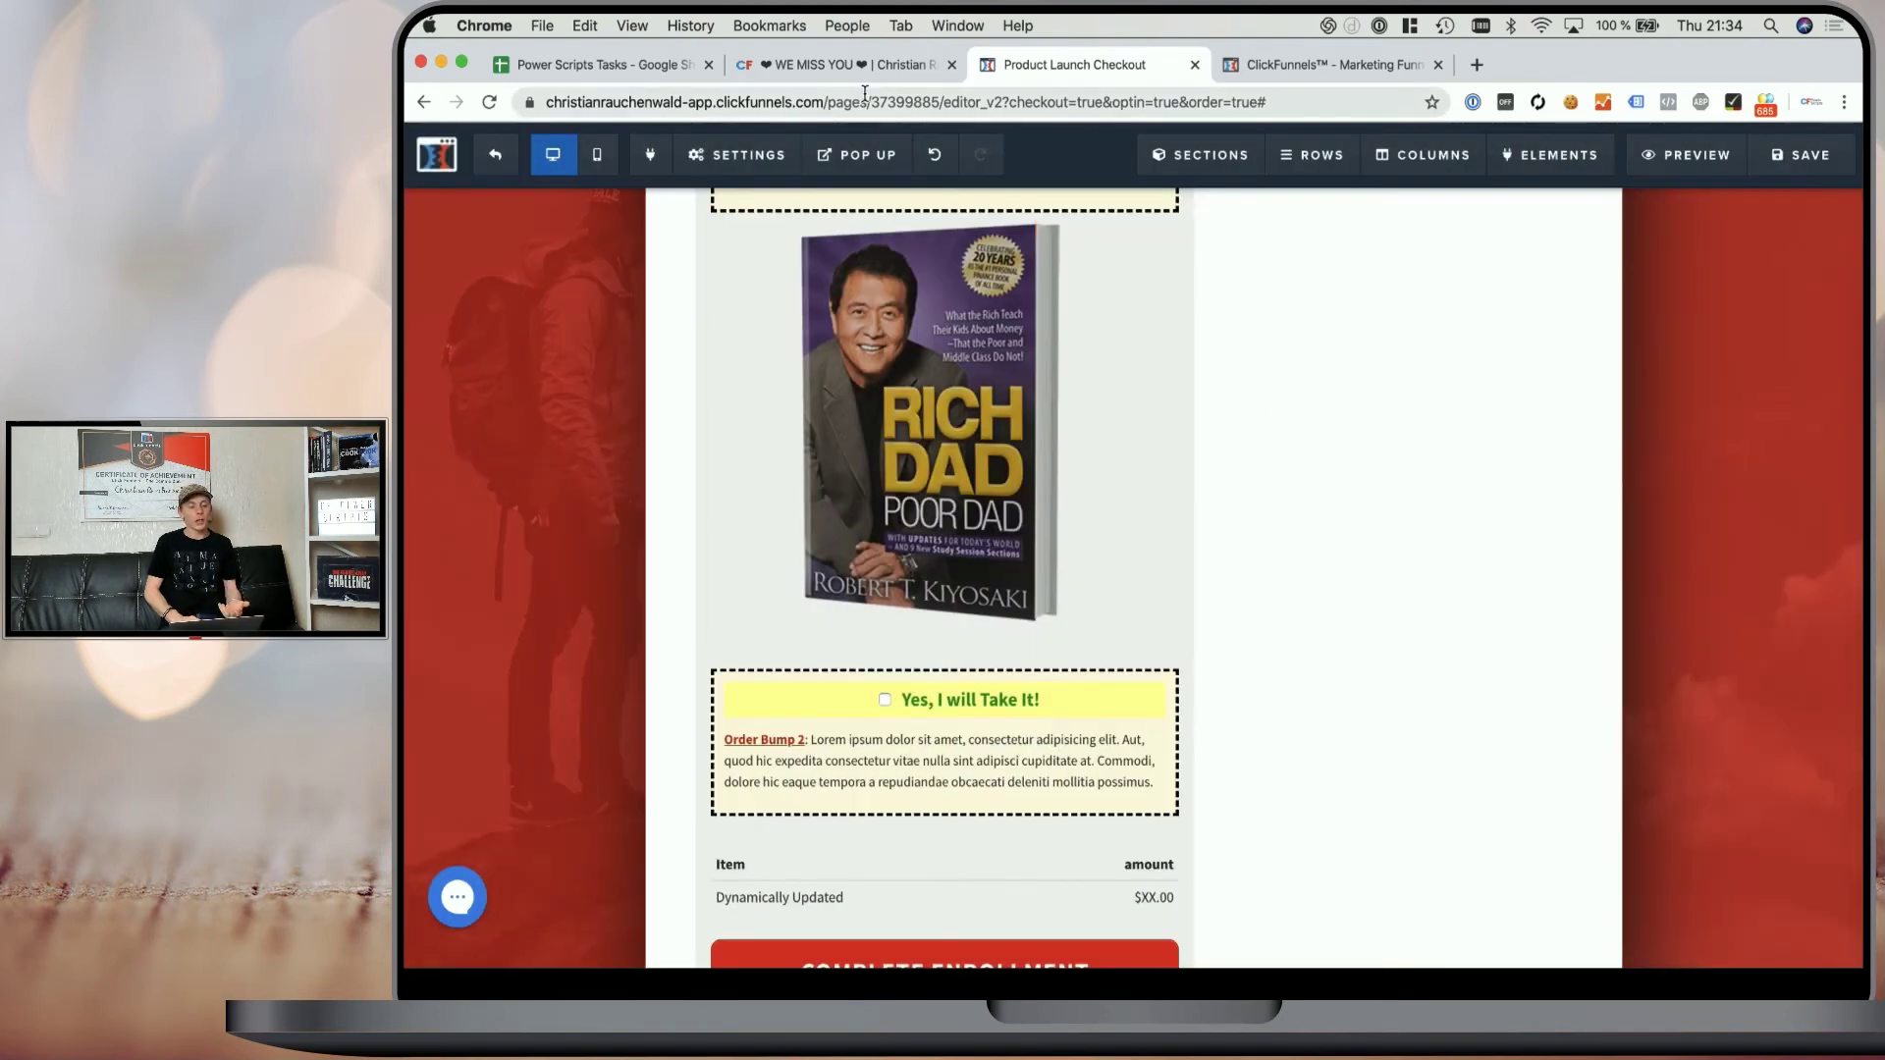
- Return to the Power Scripts page, open the Order Form Variation's funnel step preview and view its order bumps
left_click(844, 65)
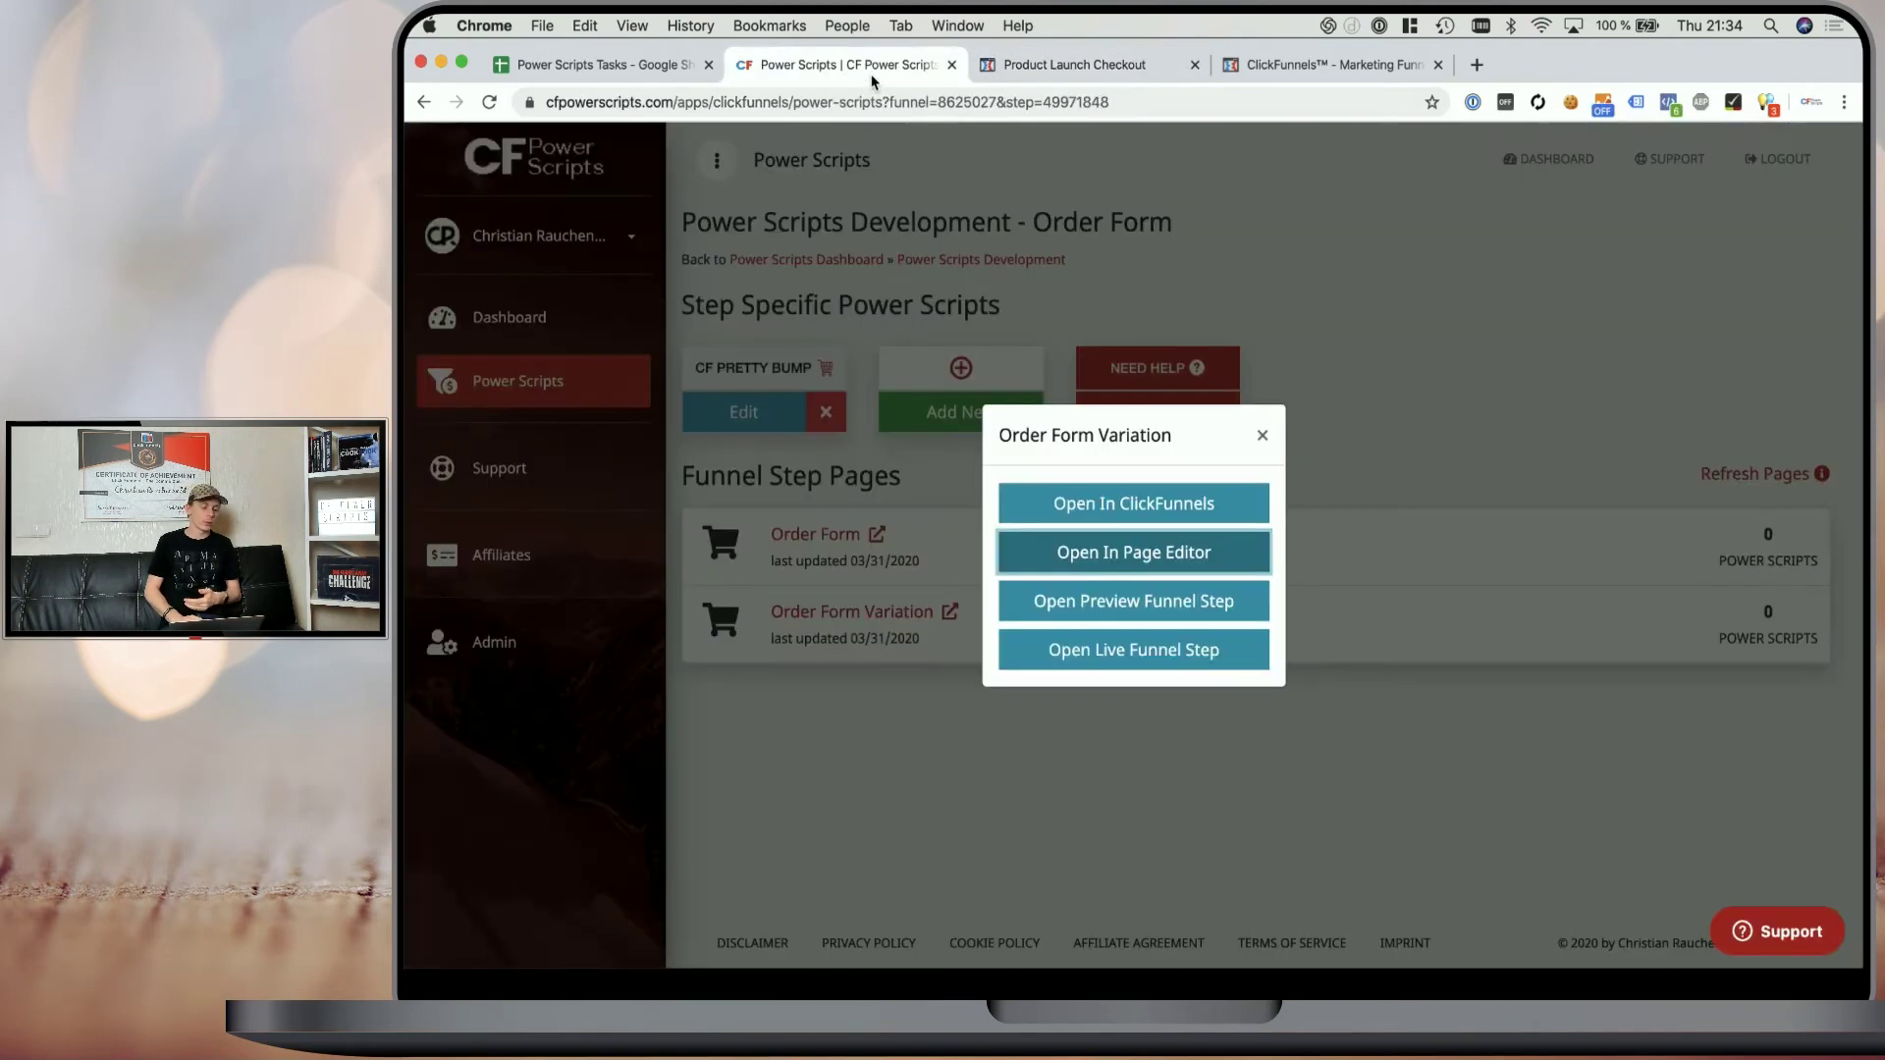
left_click(897, 536)
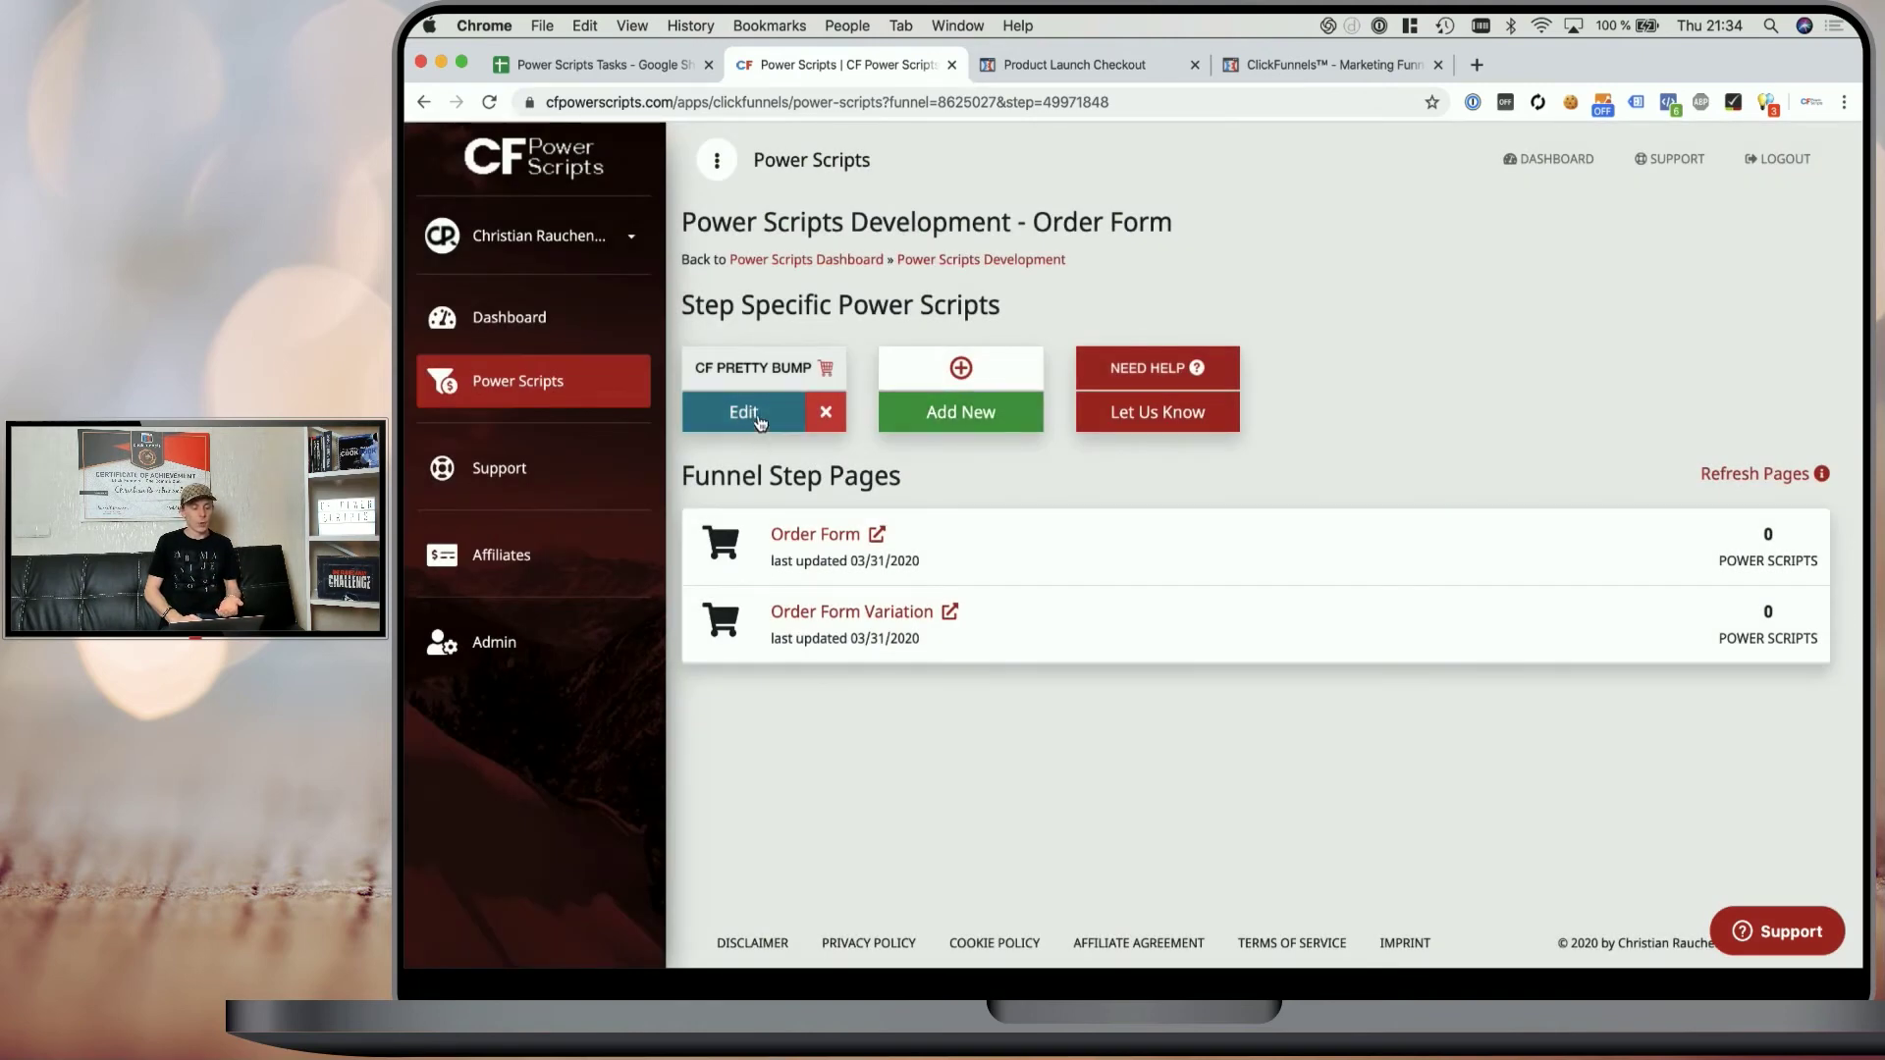
left_click(949, 611)
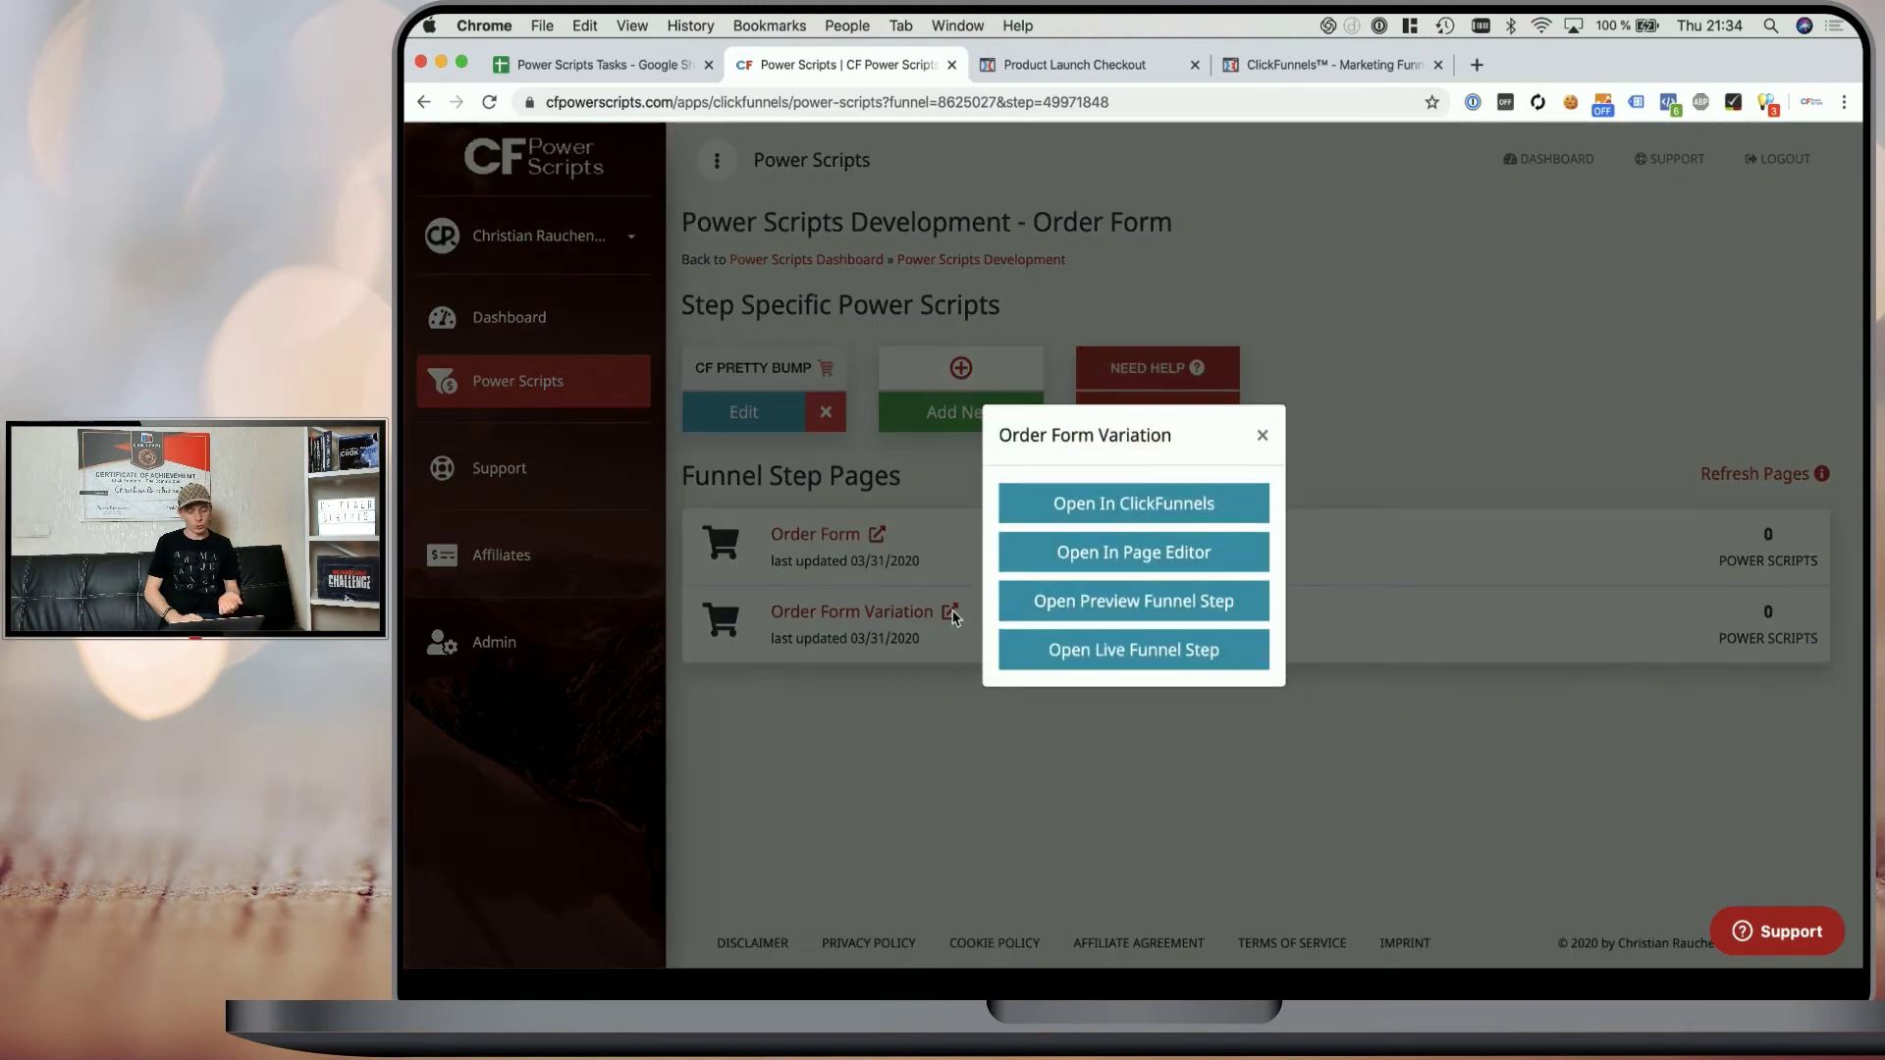
left_click(1120, 614)
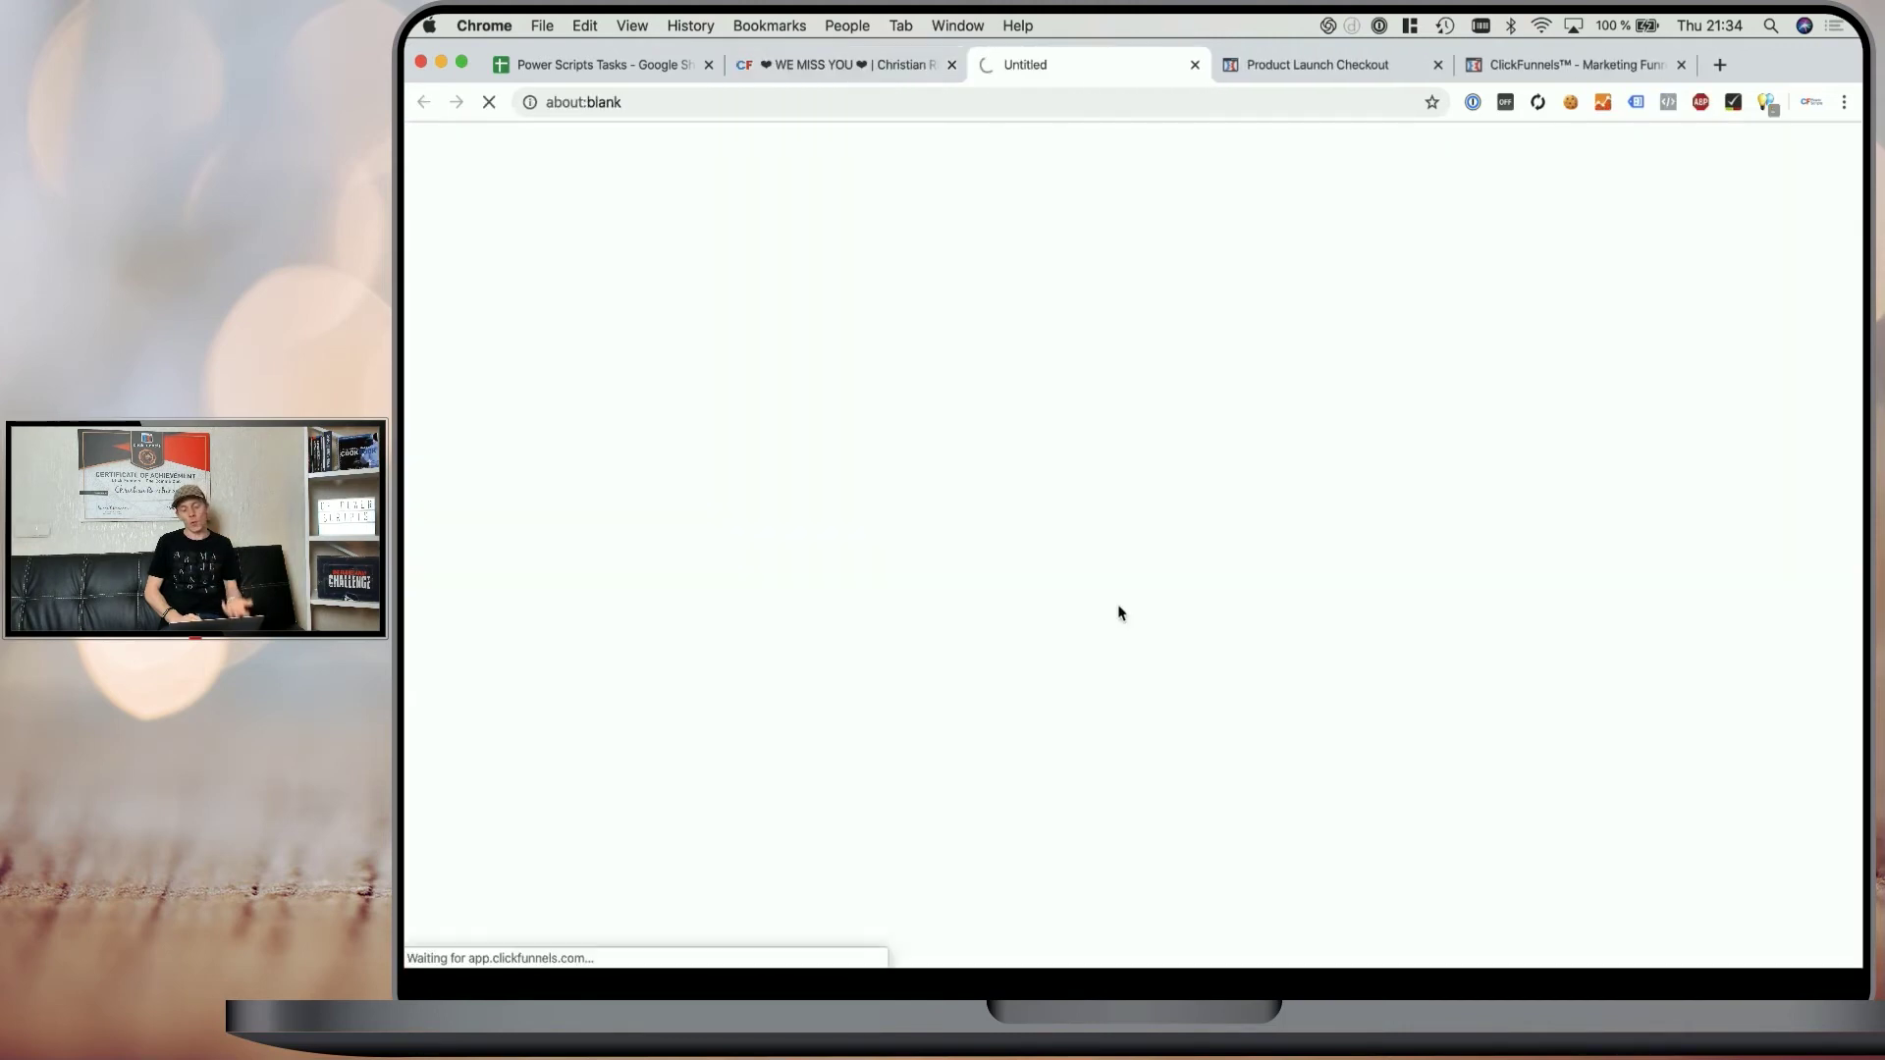
scroll(1015, 536, "down", 5)
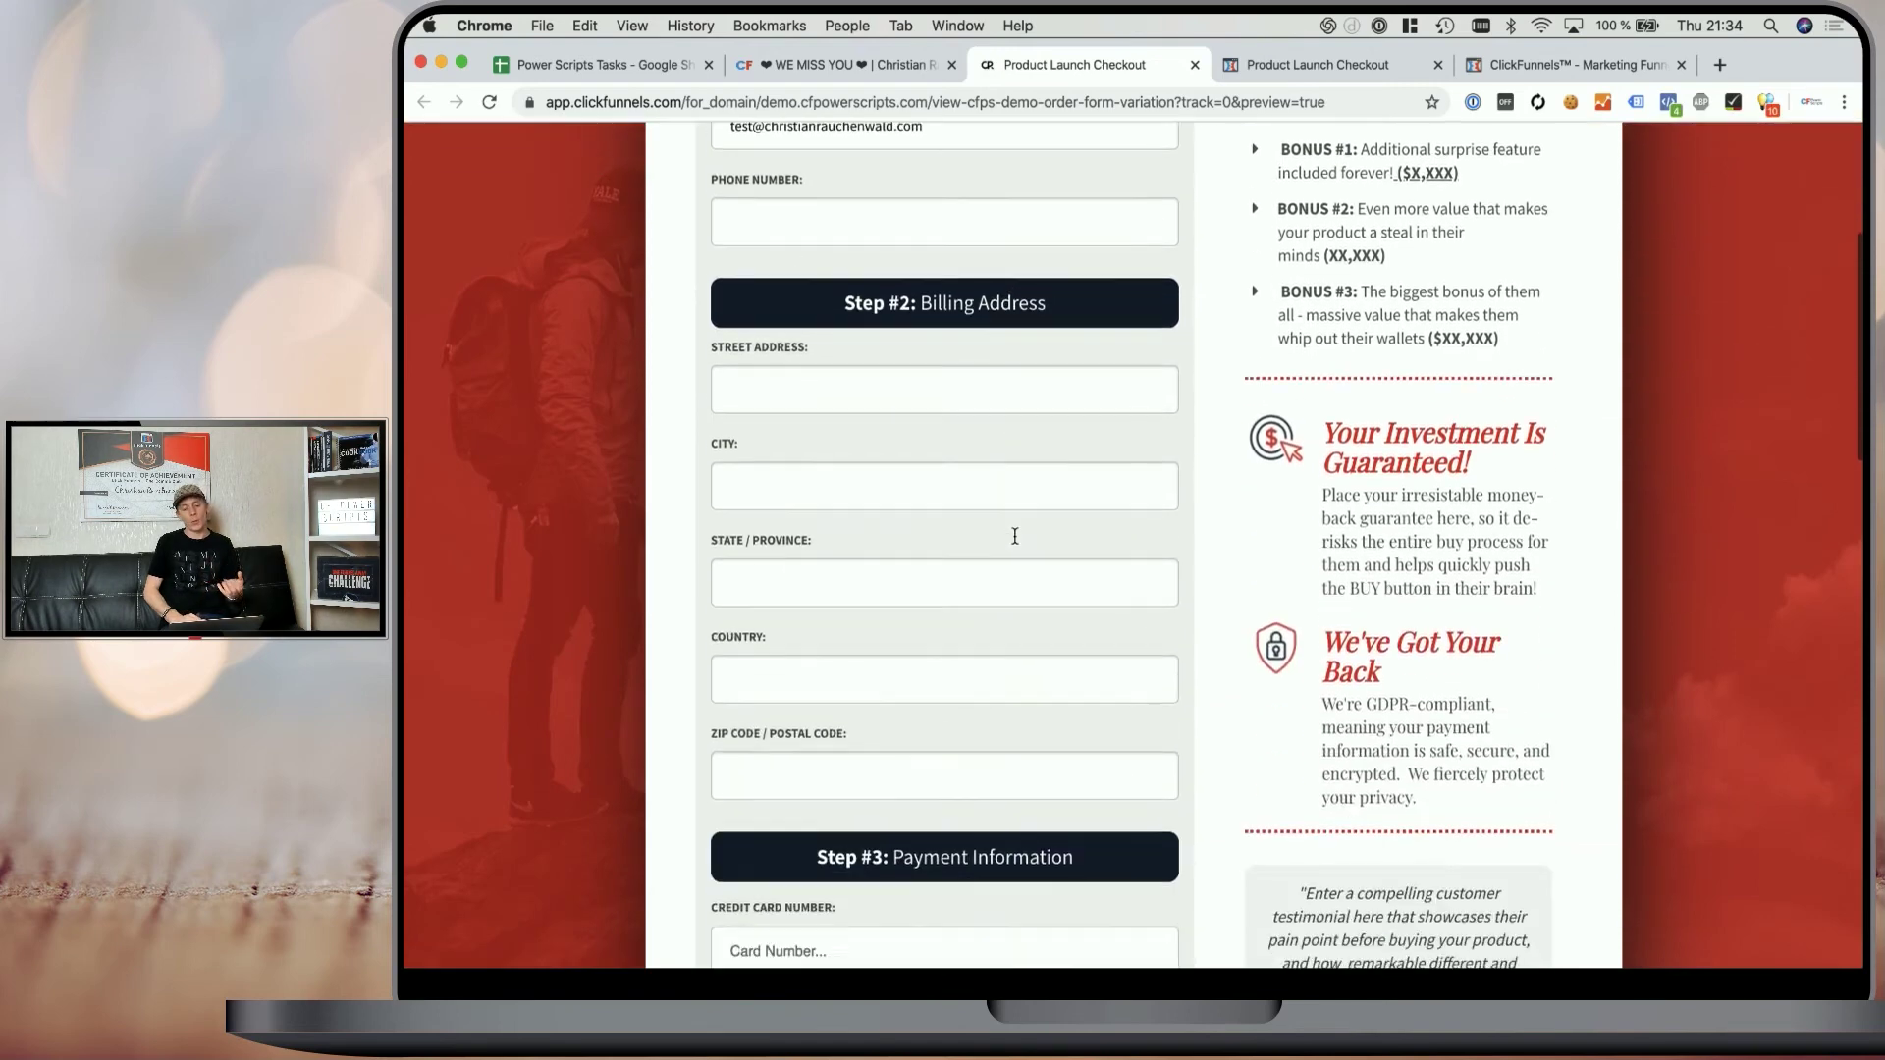
scroll(1015, 536, "down", 10)
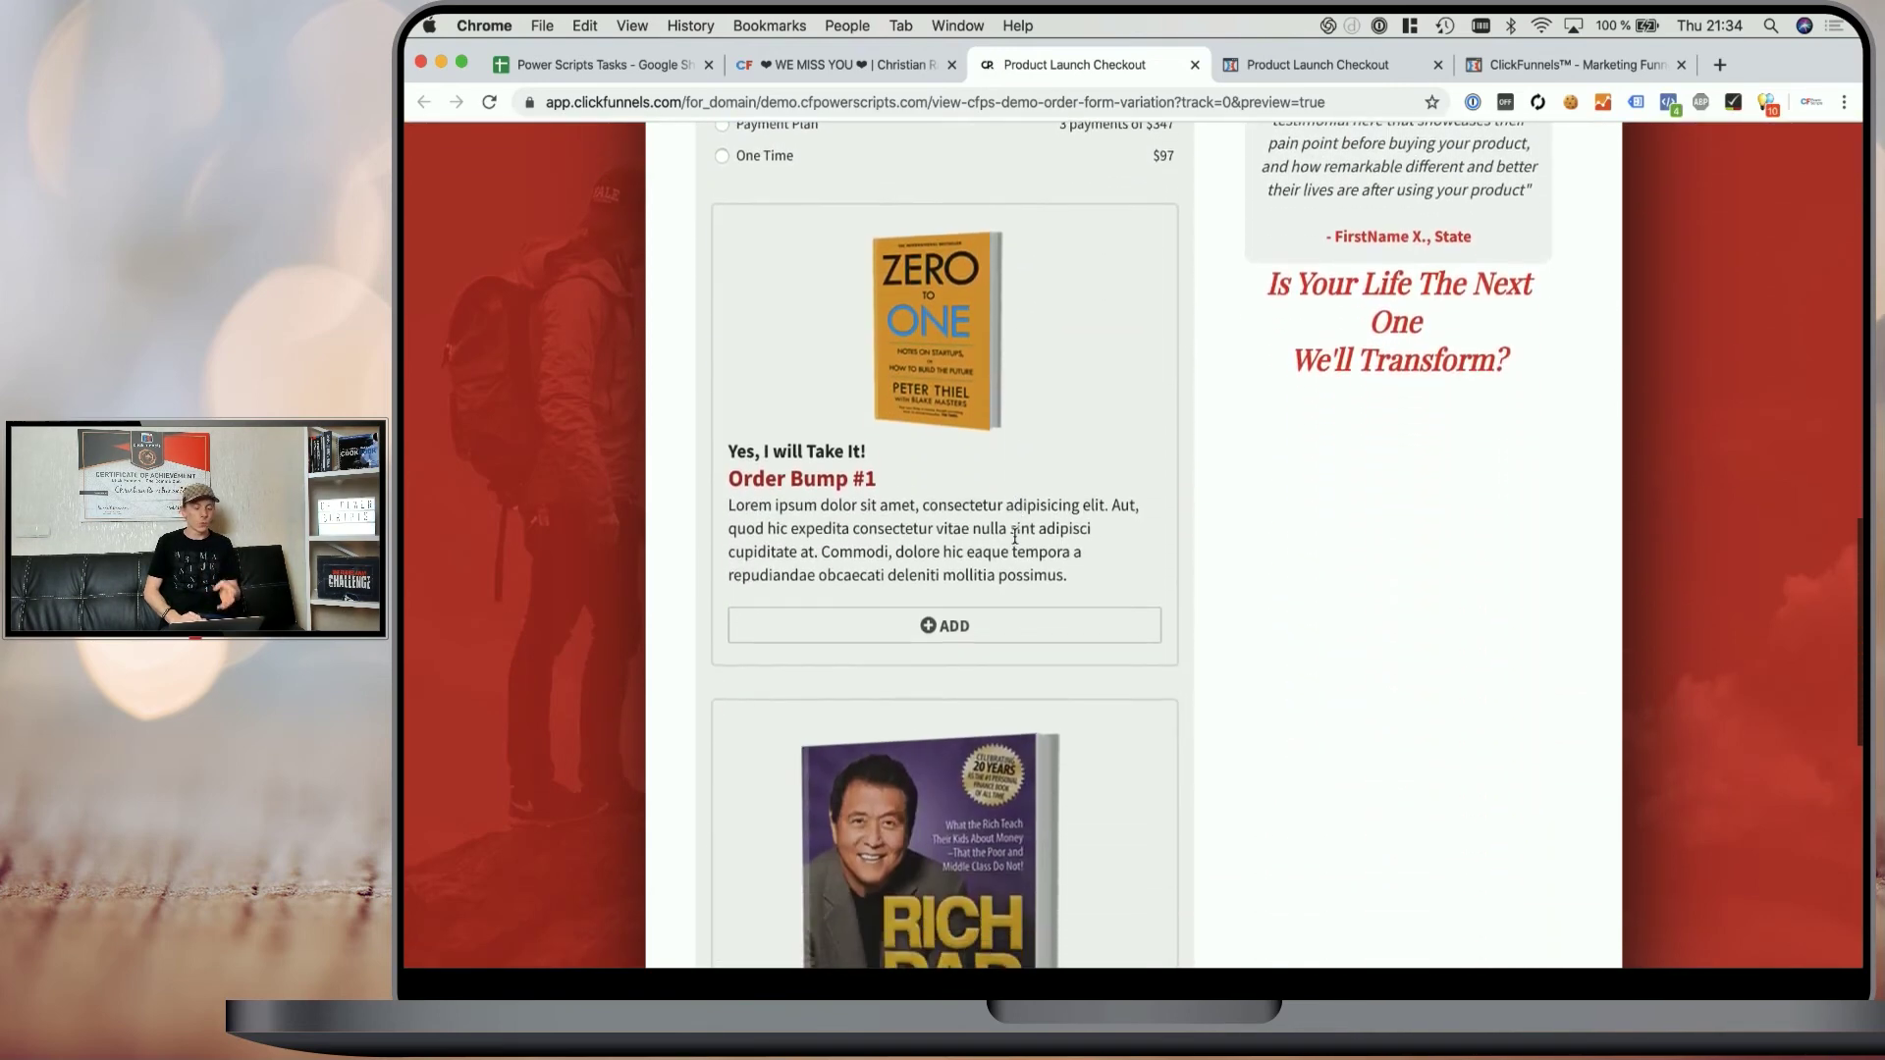
scroll(1015, 537, "down", 7)
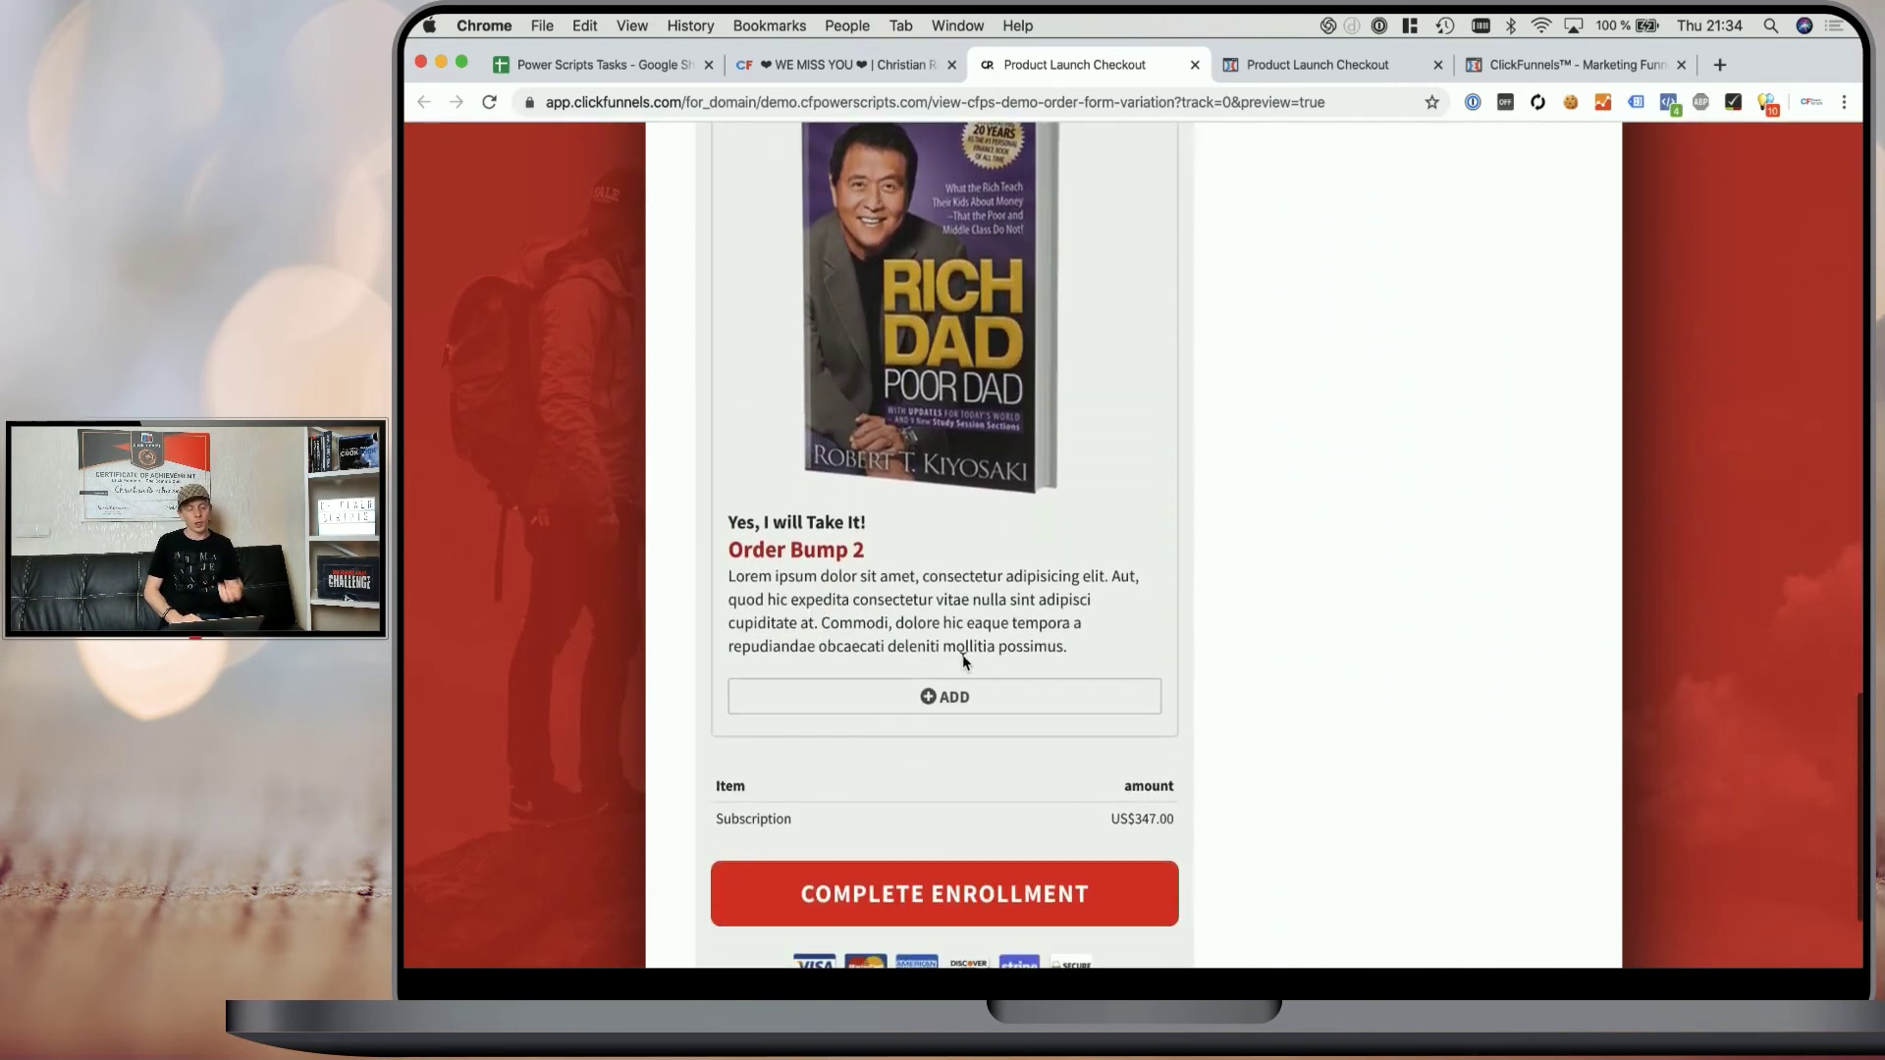
- Add Order Bump 2 and Order Bump #1 to the order in the preview and check the item list
left_click(958, 695)
scroll(1017, 371, "up", 5)
left_click(1018, 344)
scroll(1039, 529, "down", 3)
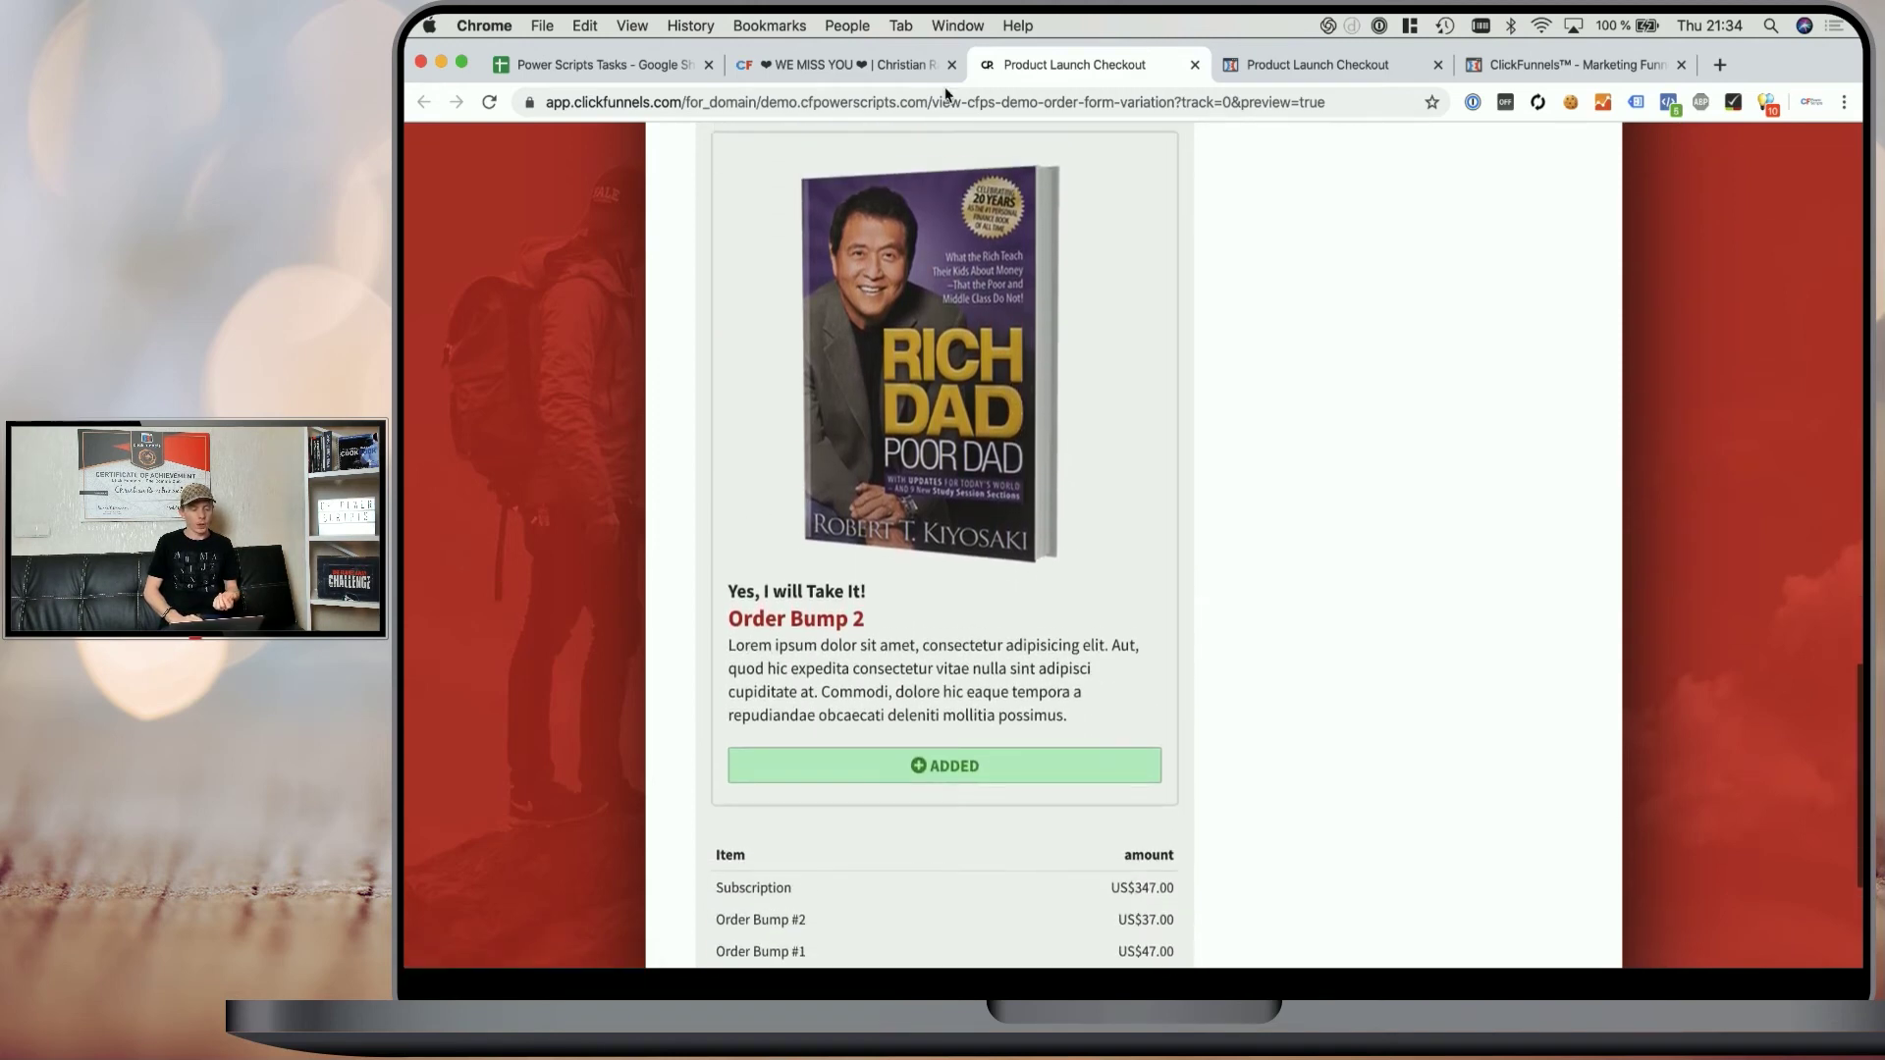
- Edit the CF Pretty Bump script on the Power Scripts page, set the bump image position to Left and save it
left_click(895, 71)
left_click(846, 311)
left_click(743, 411)
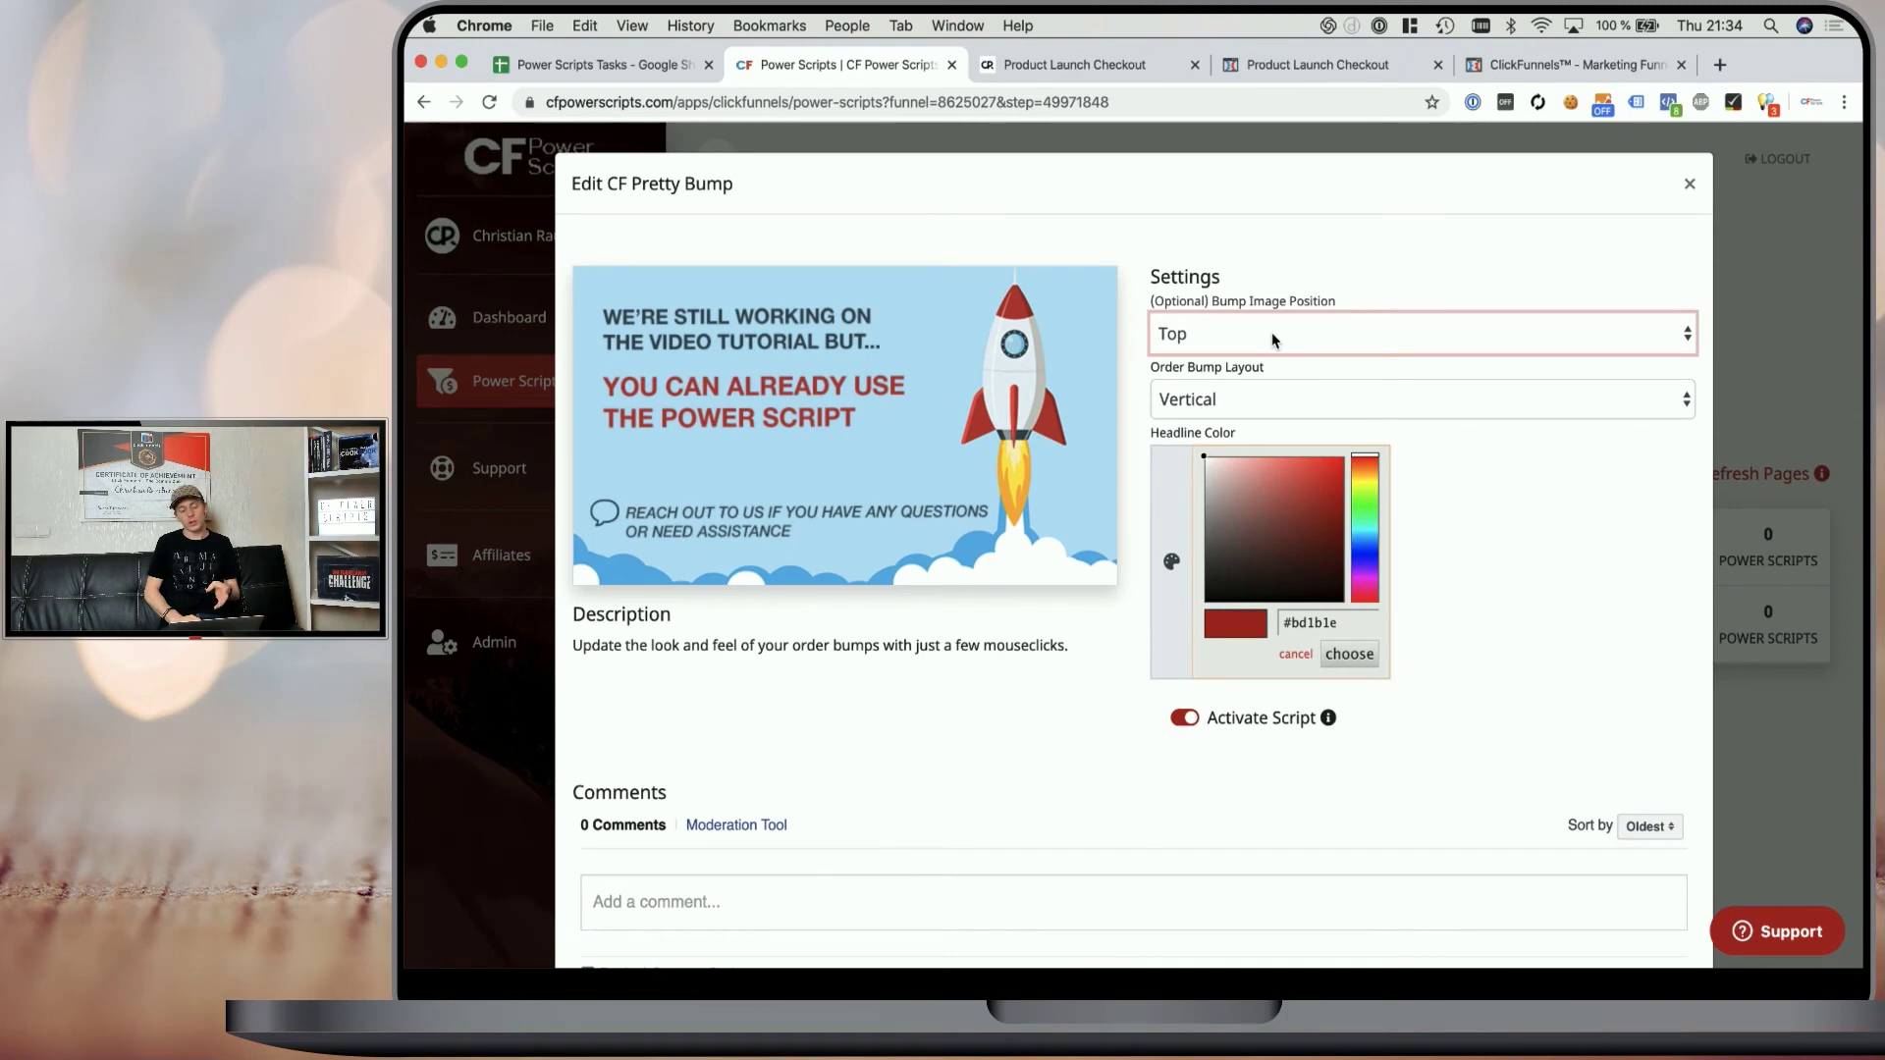
left_click(1272, 340)
left_click(1245, 357)
scroll(1402, 572, "down", 2)
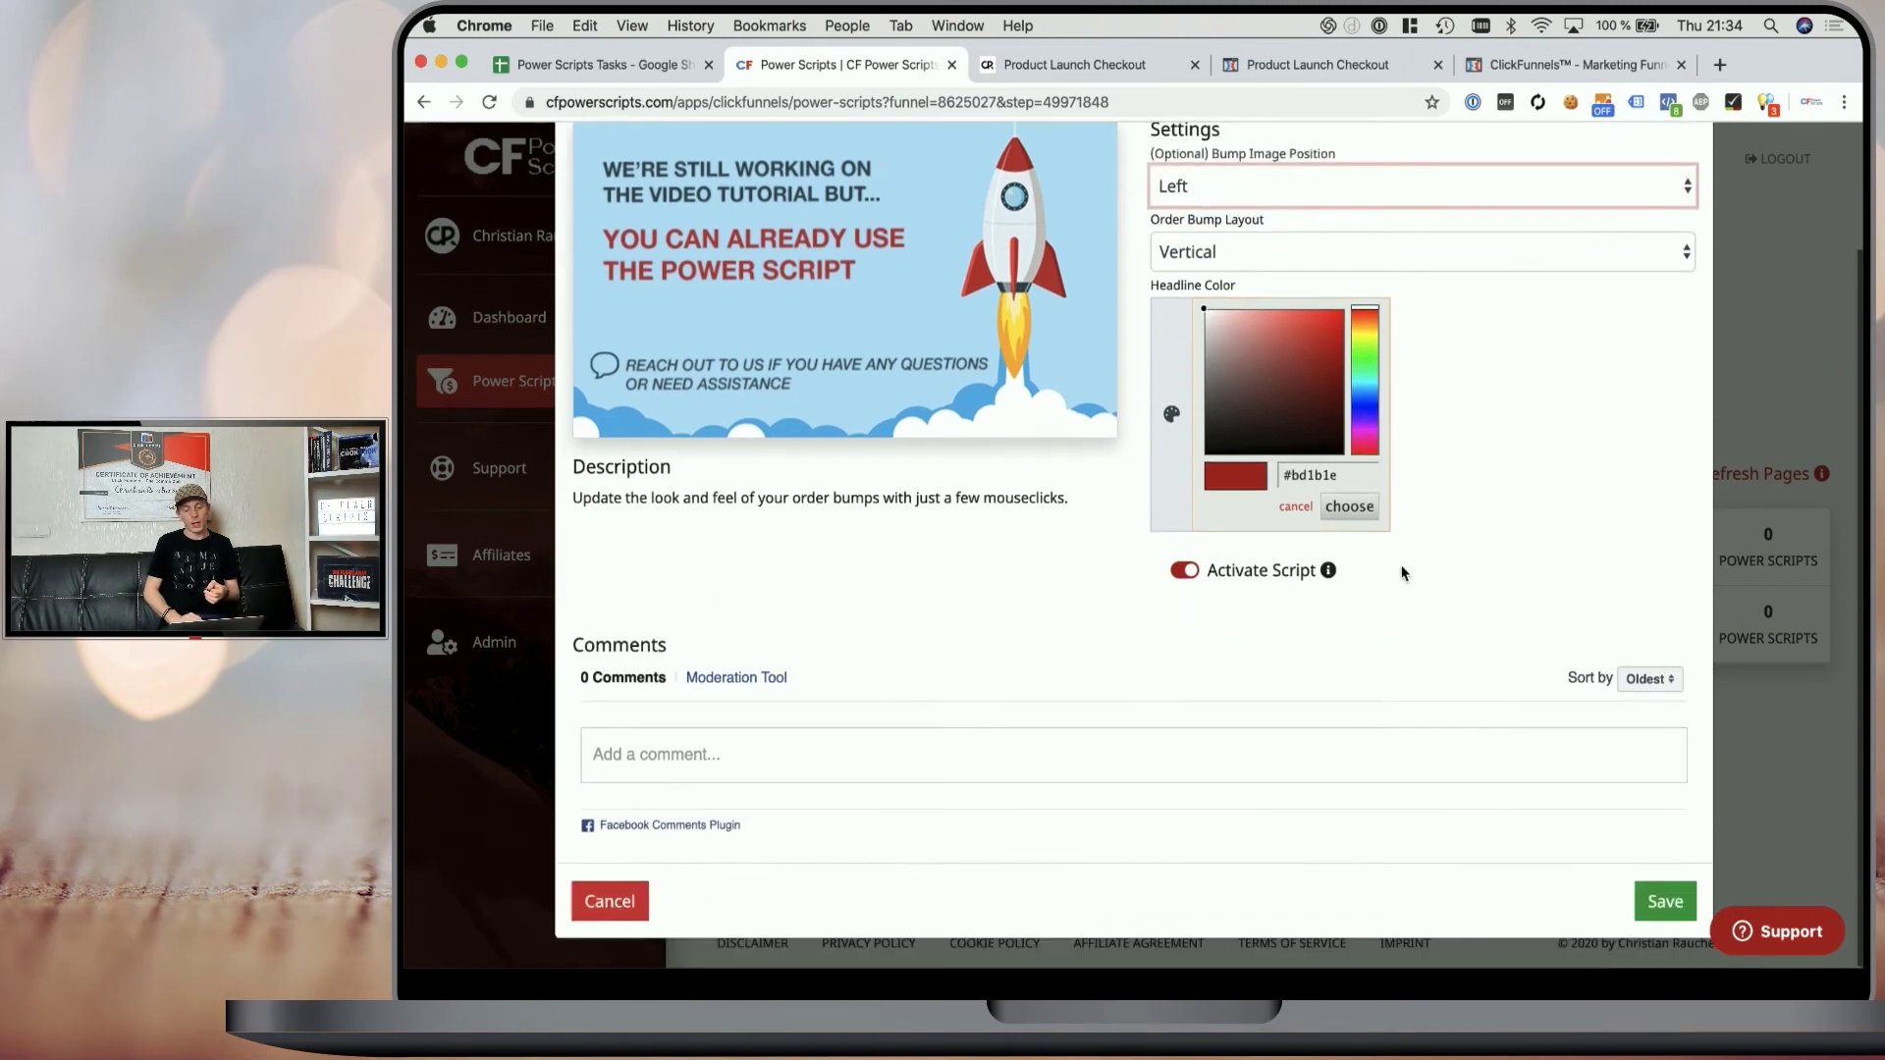
left_click(1665, 901)
- Reload the Order Form Variation preview, check the order bump layout and add Order Bump #1 to the order
left_click(1045, 66)
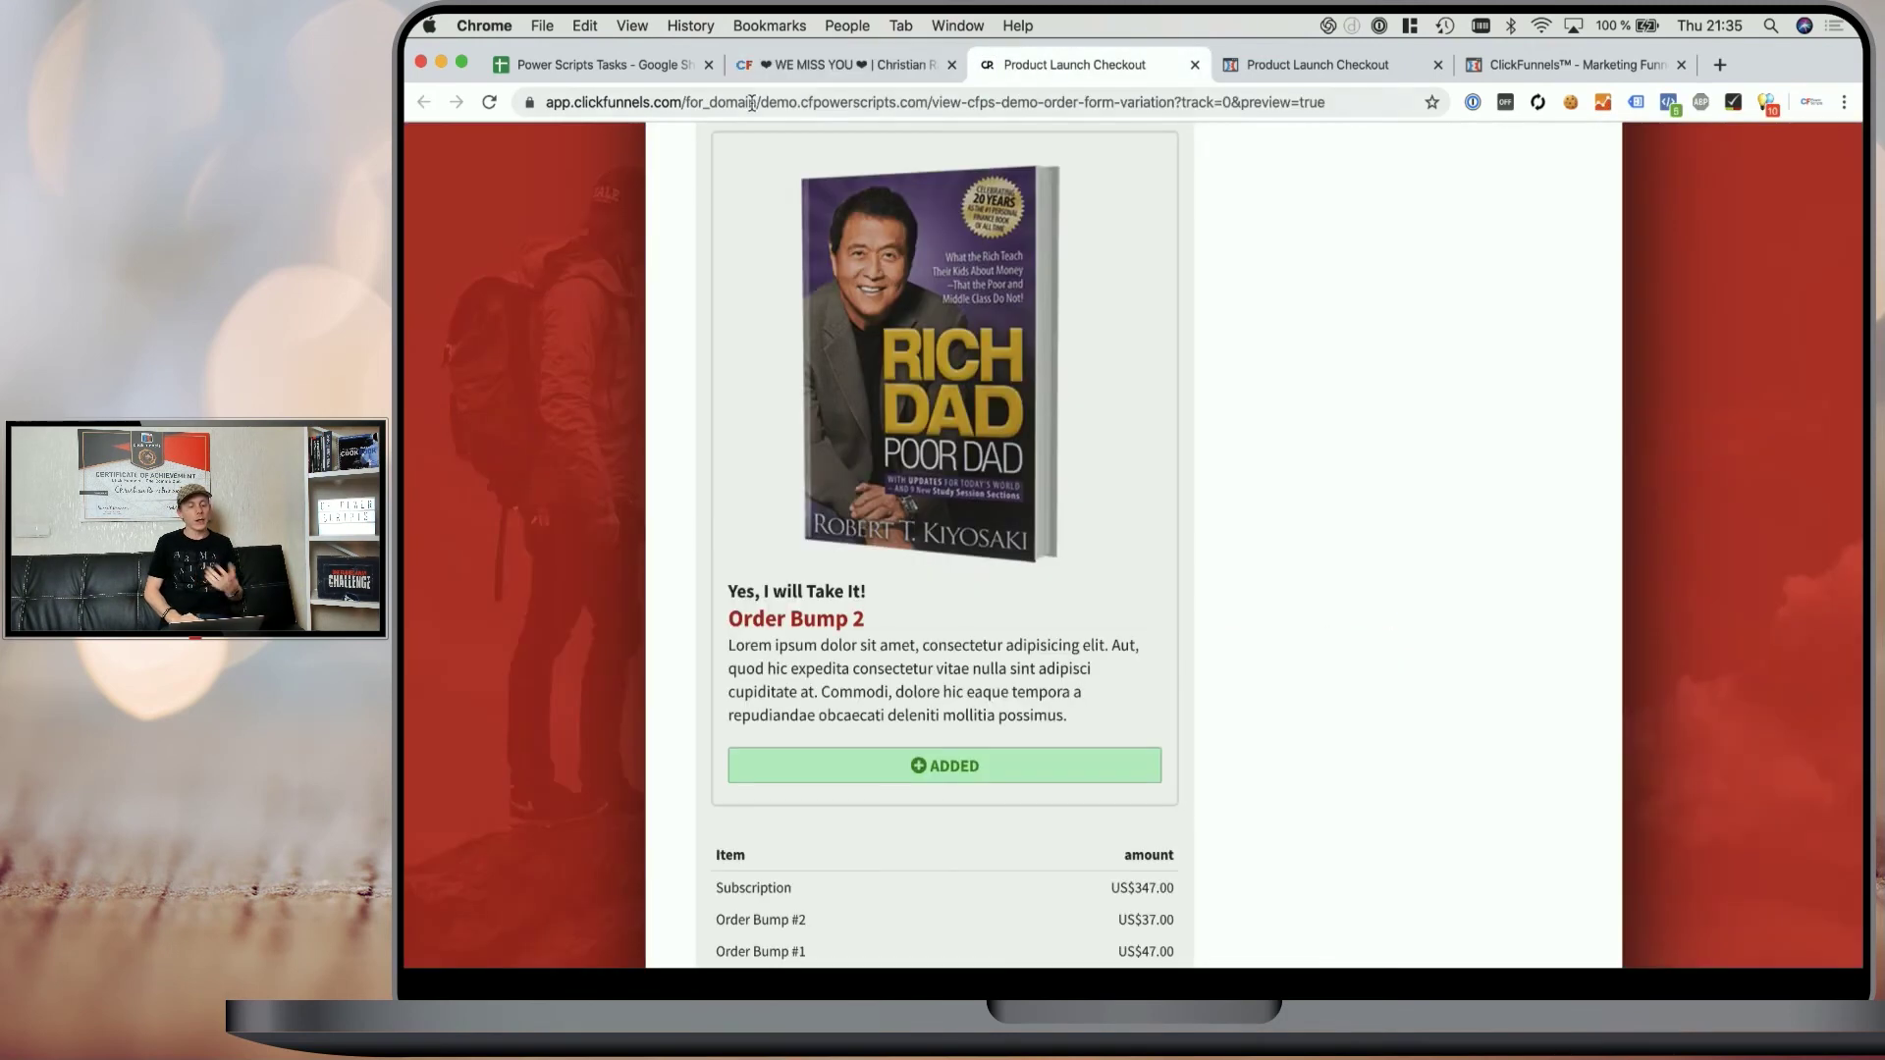
left_click(496, 102)
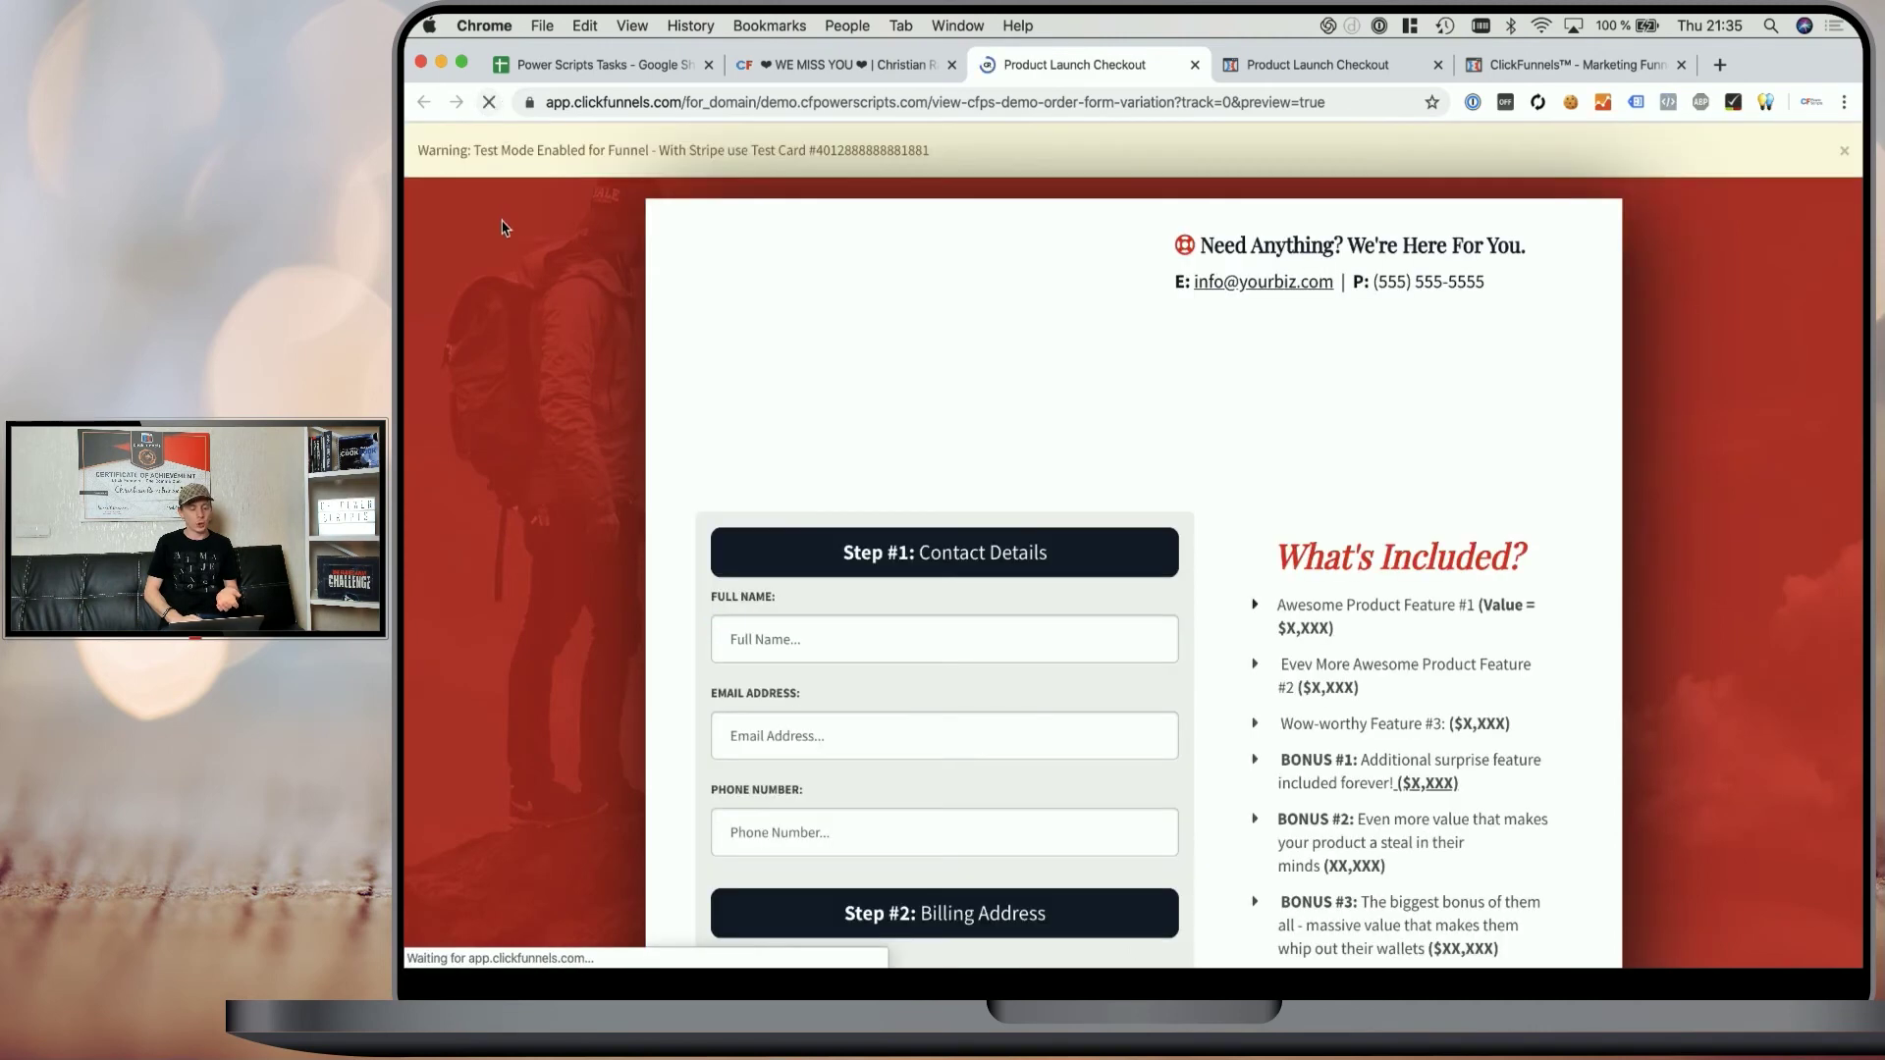
scroll(535, 281, "down", 10)
scroll(535, 281, "down", 1)
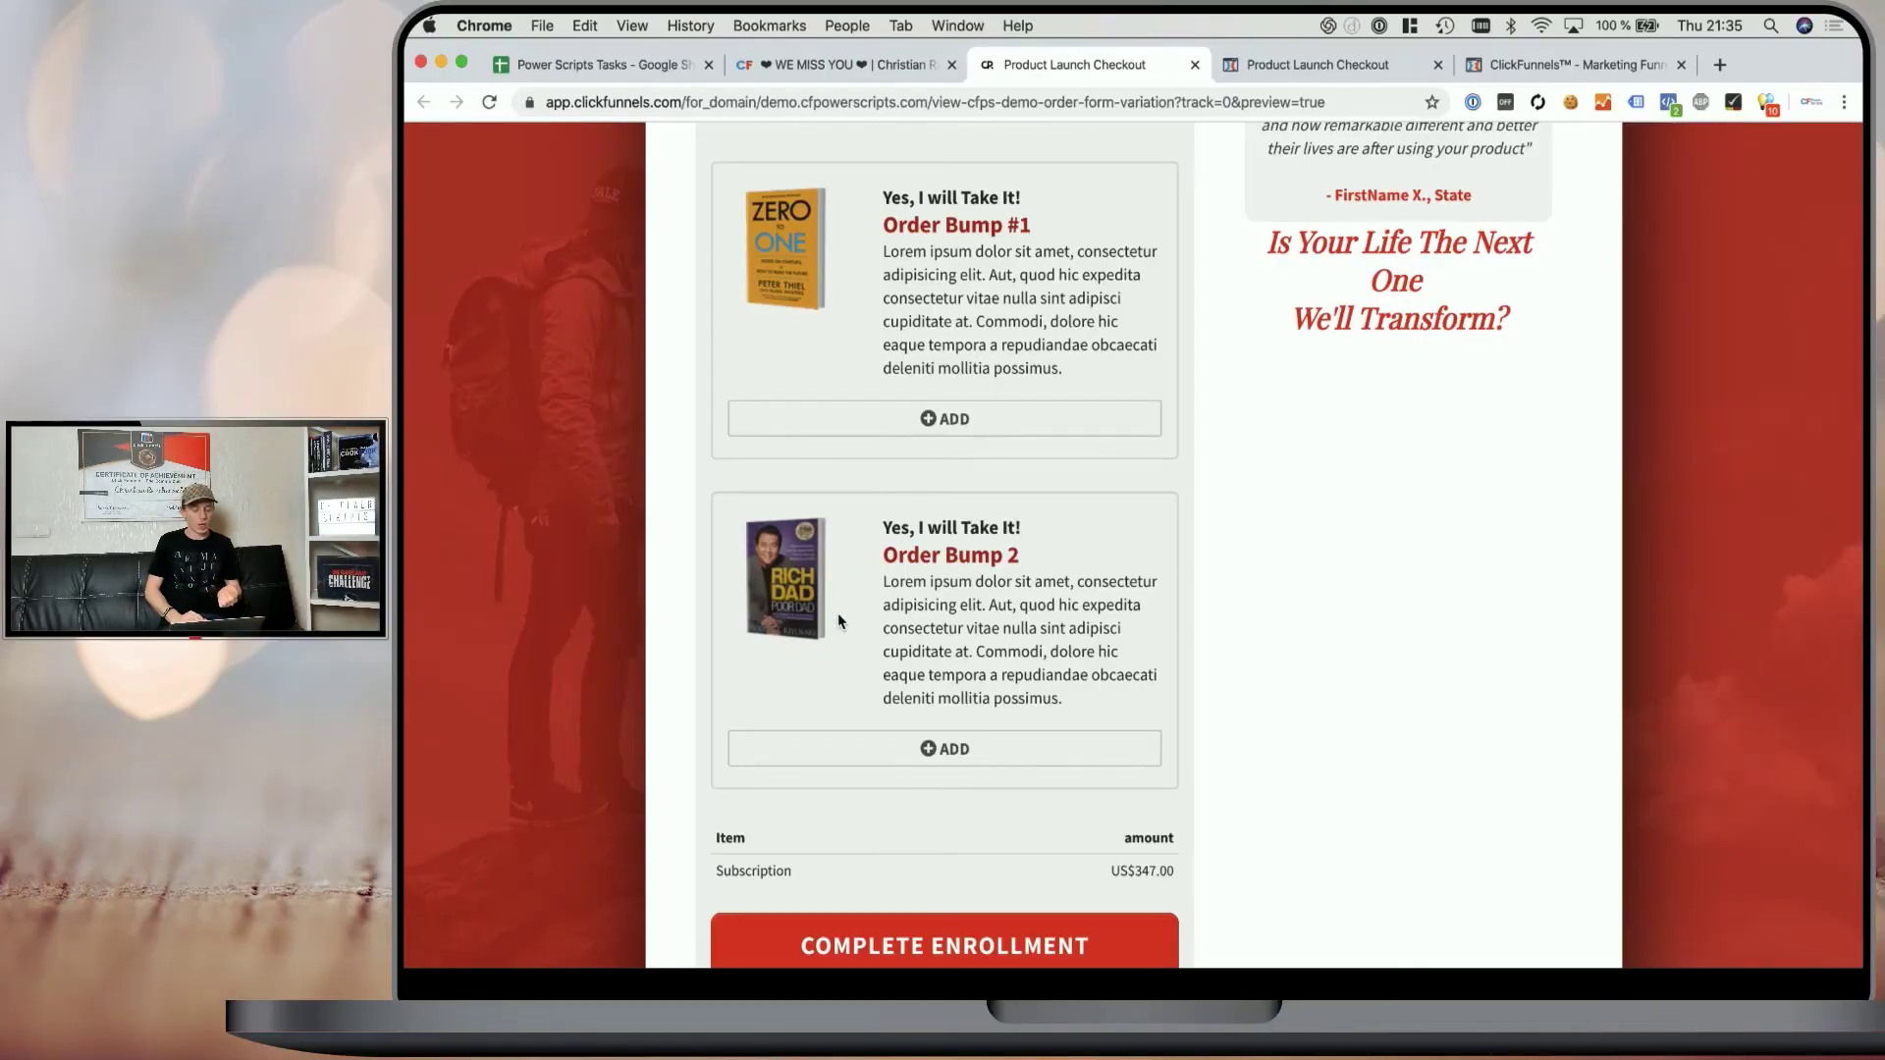
scroll(838, 619, "down", 1)
left_click(978, 422)
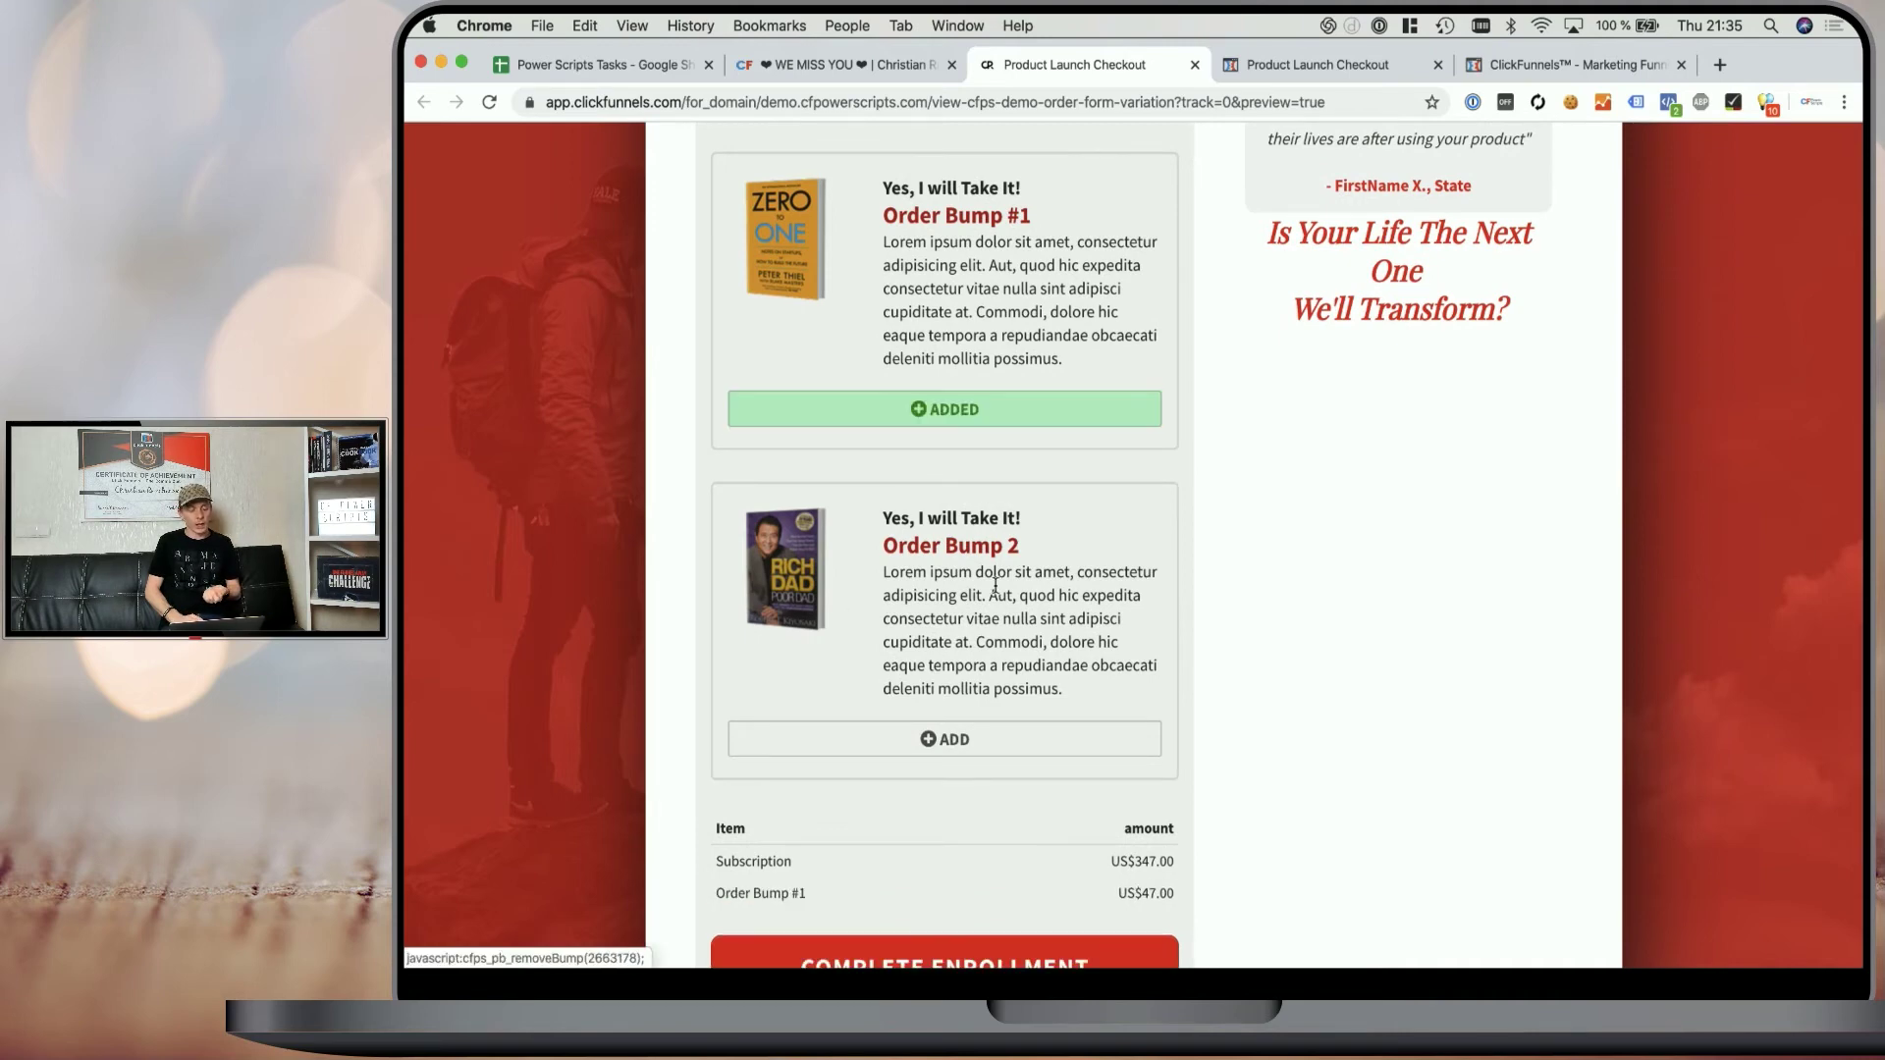
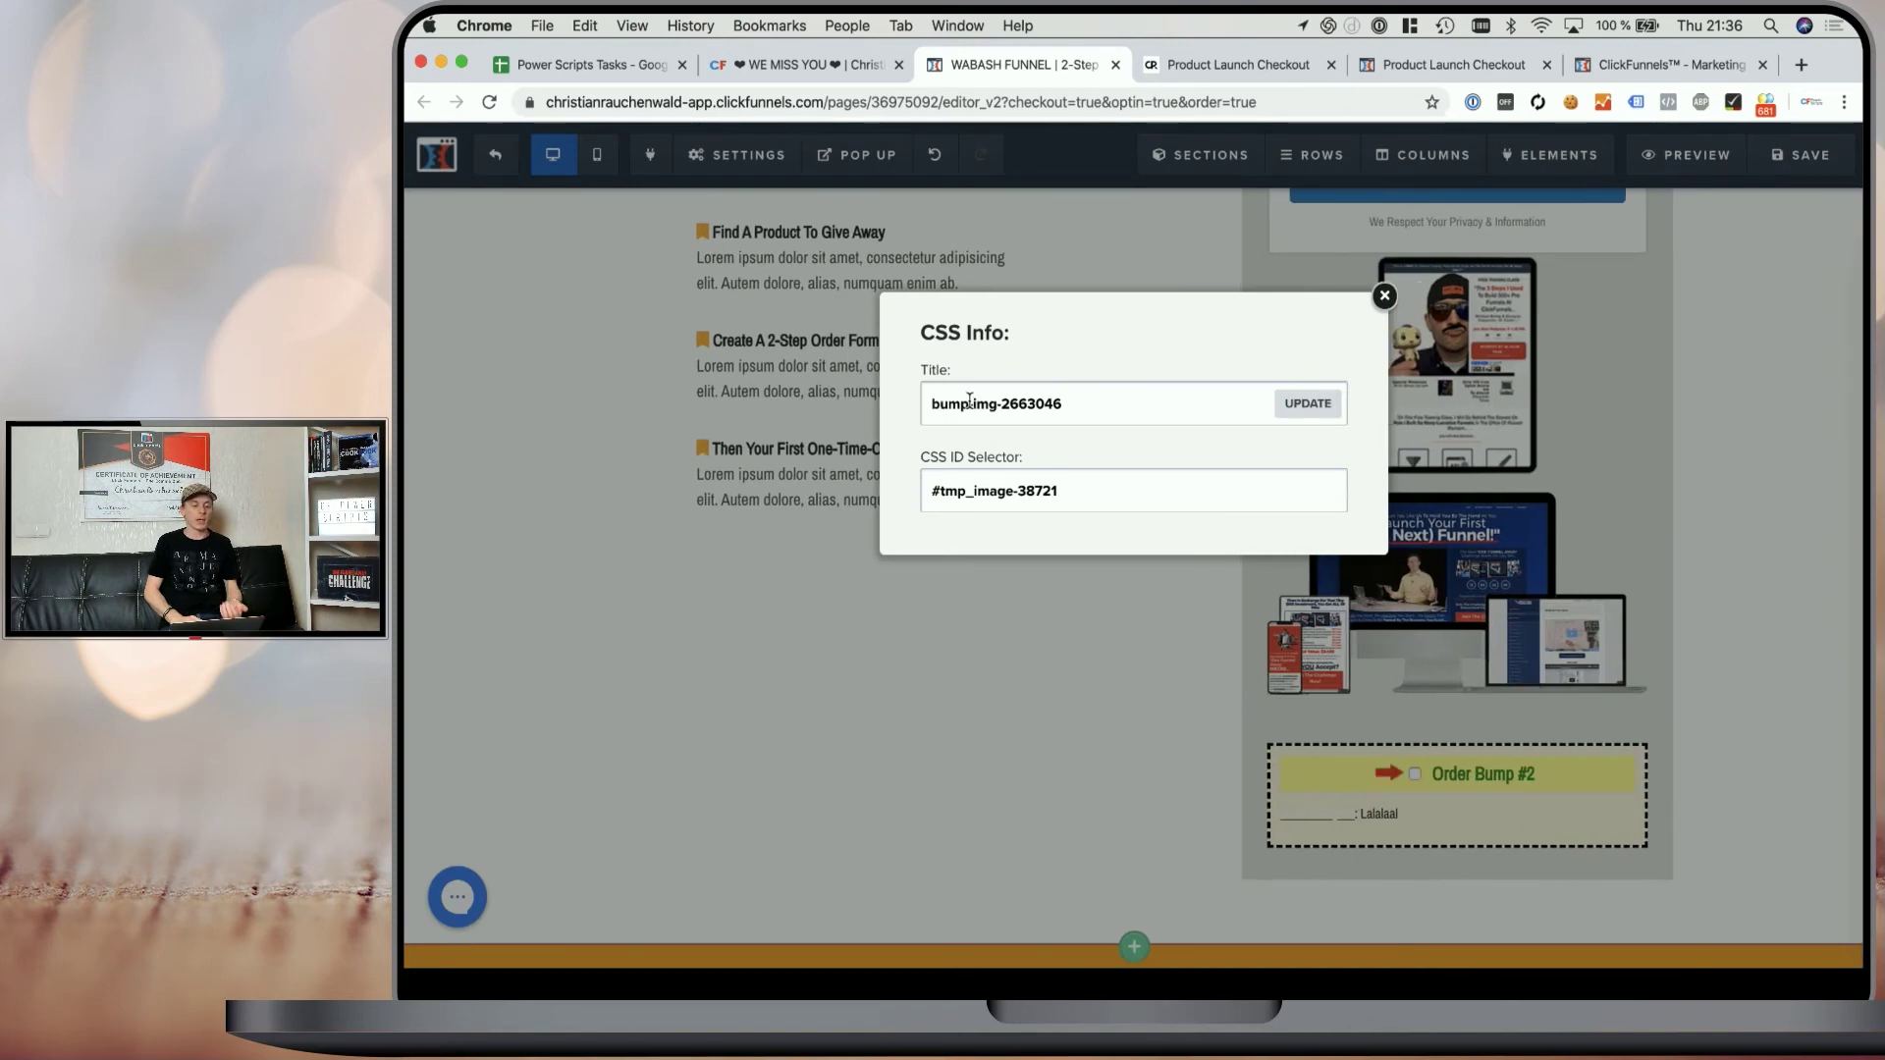
- Inspect the product IDs in the CSS titles of the Wabash funnel's bump image and Order Bump #2 element, closing each info window
left_click_drag(1003, 399, 1109, 400)
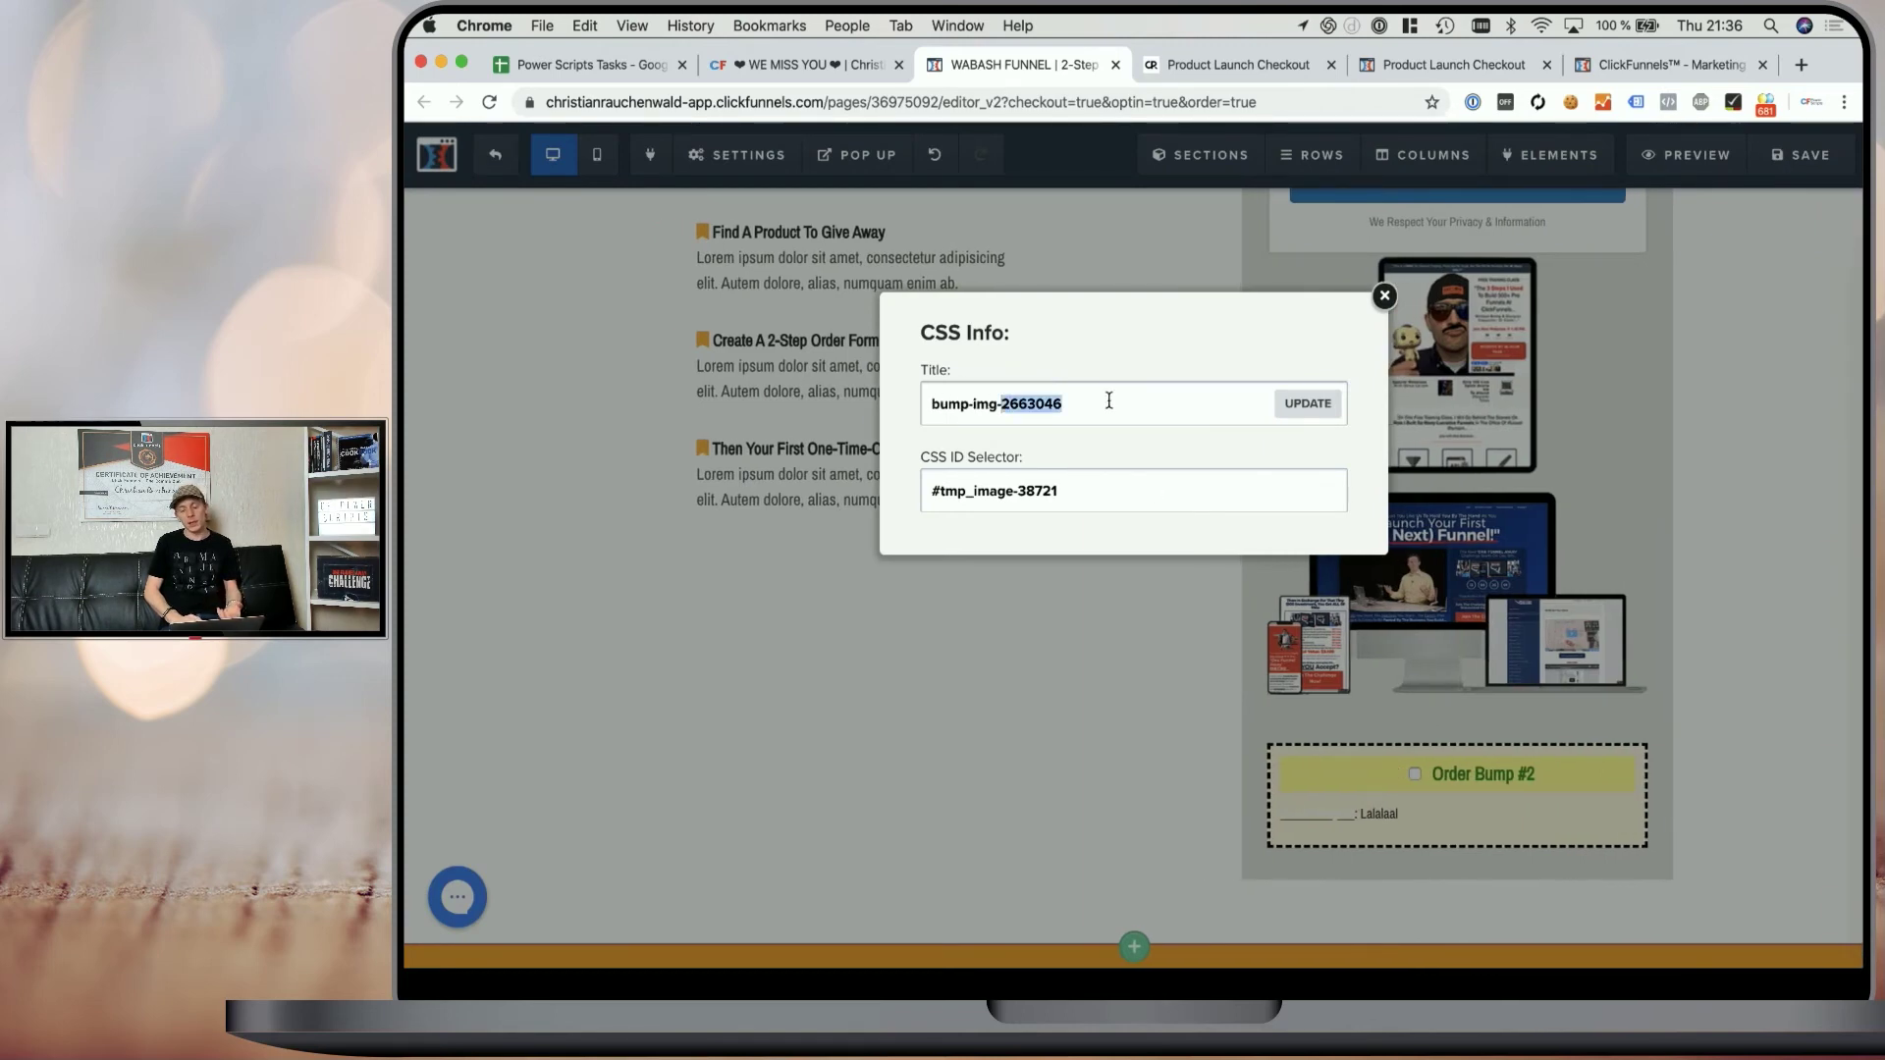
left_click(1386, 298)
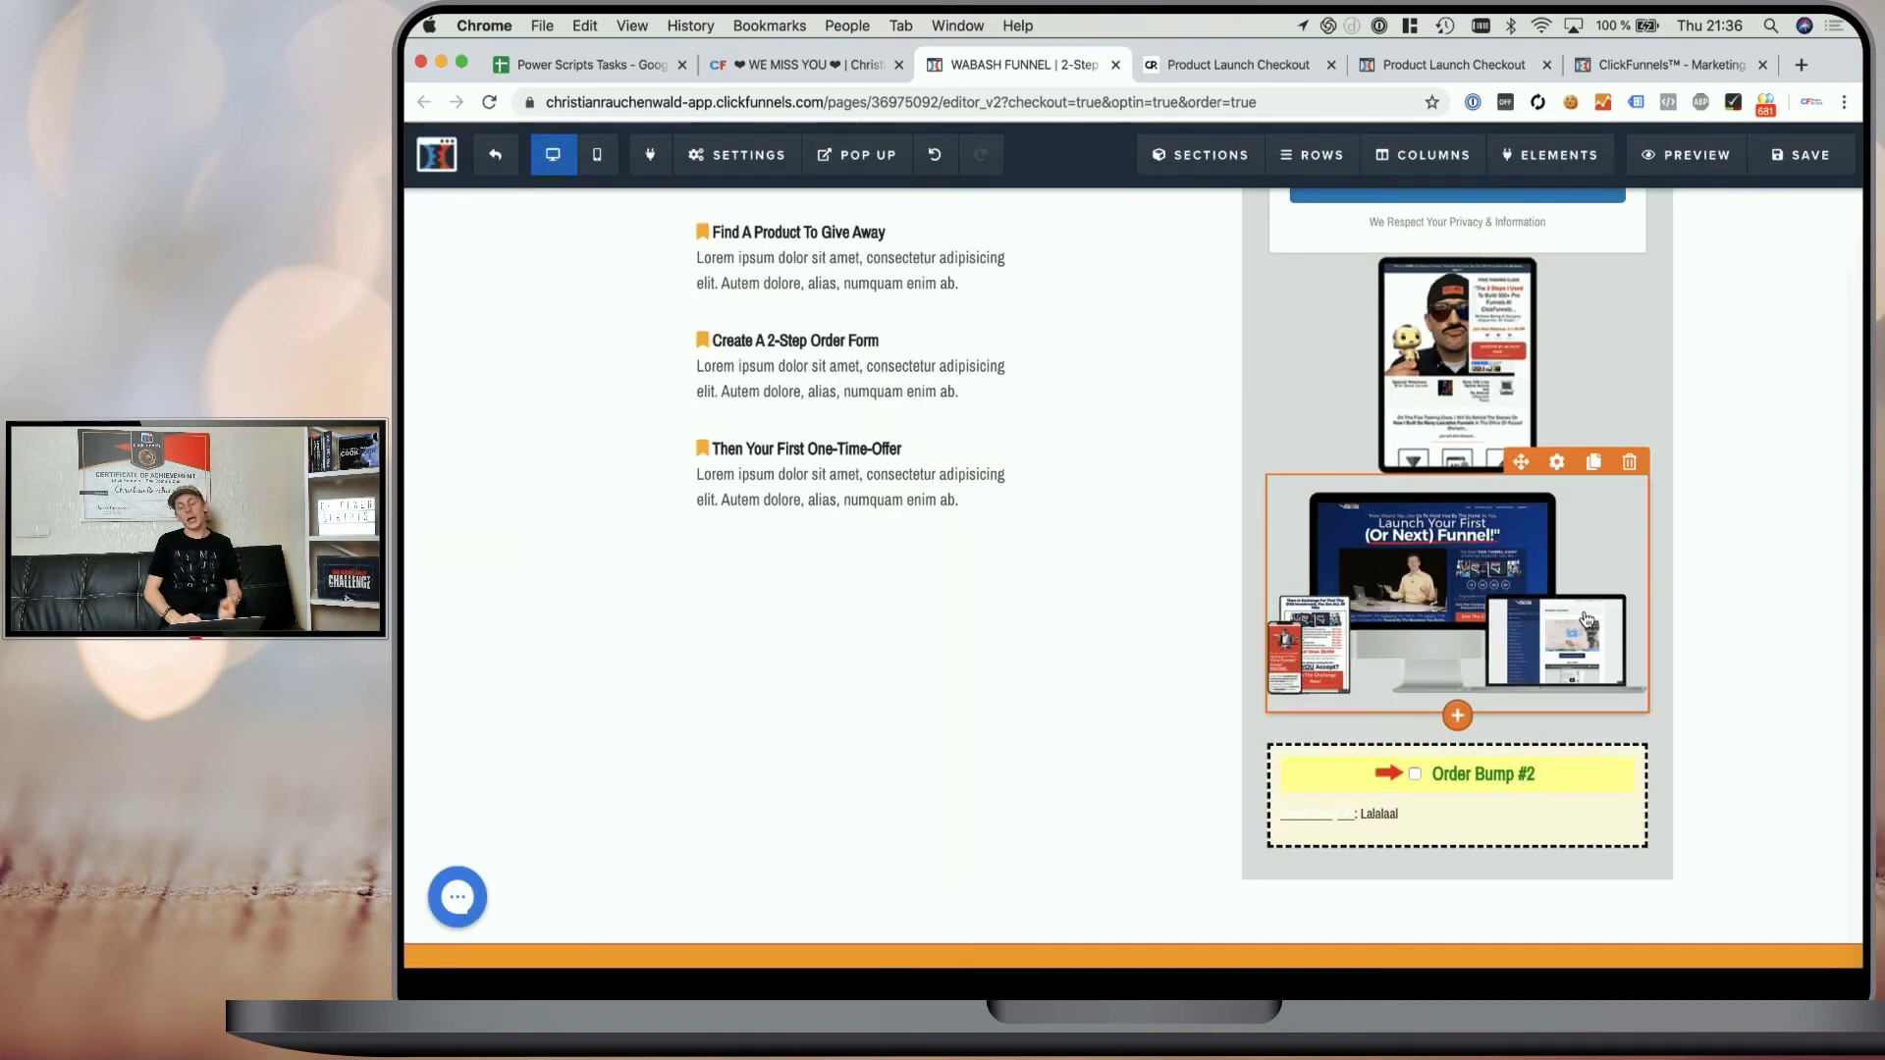
left_click(1512, 799)
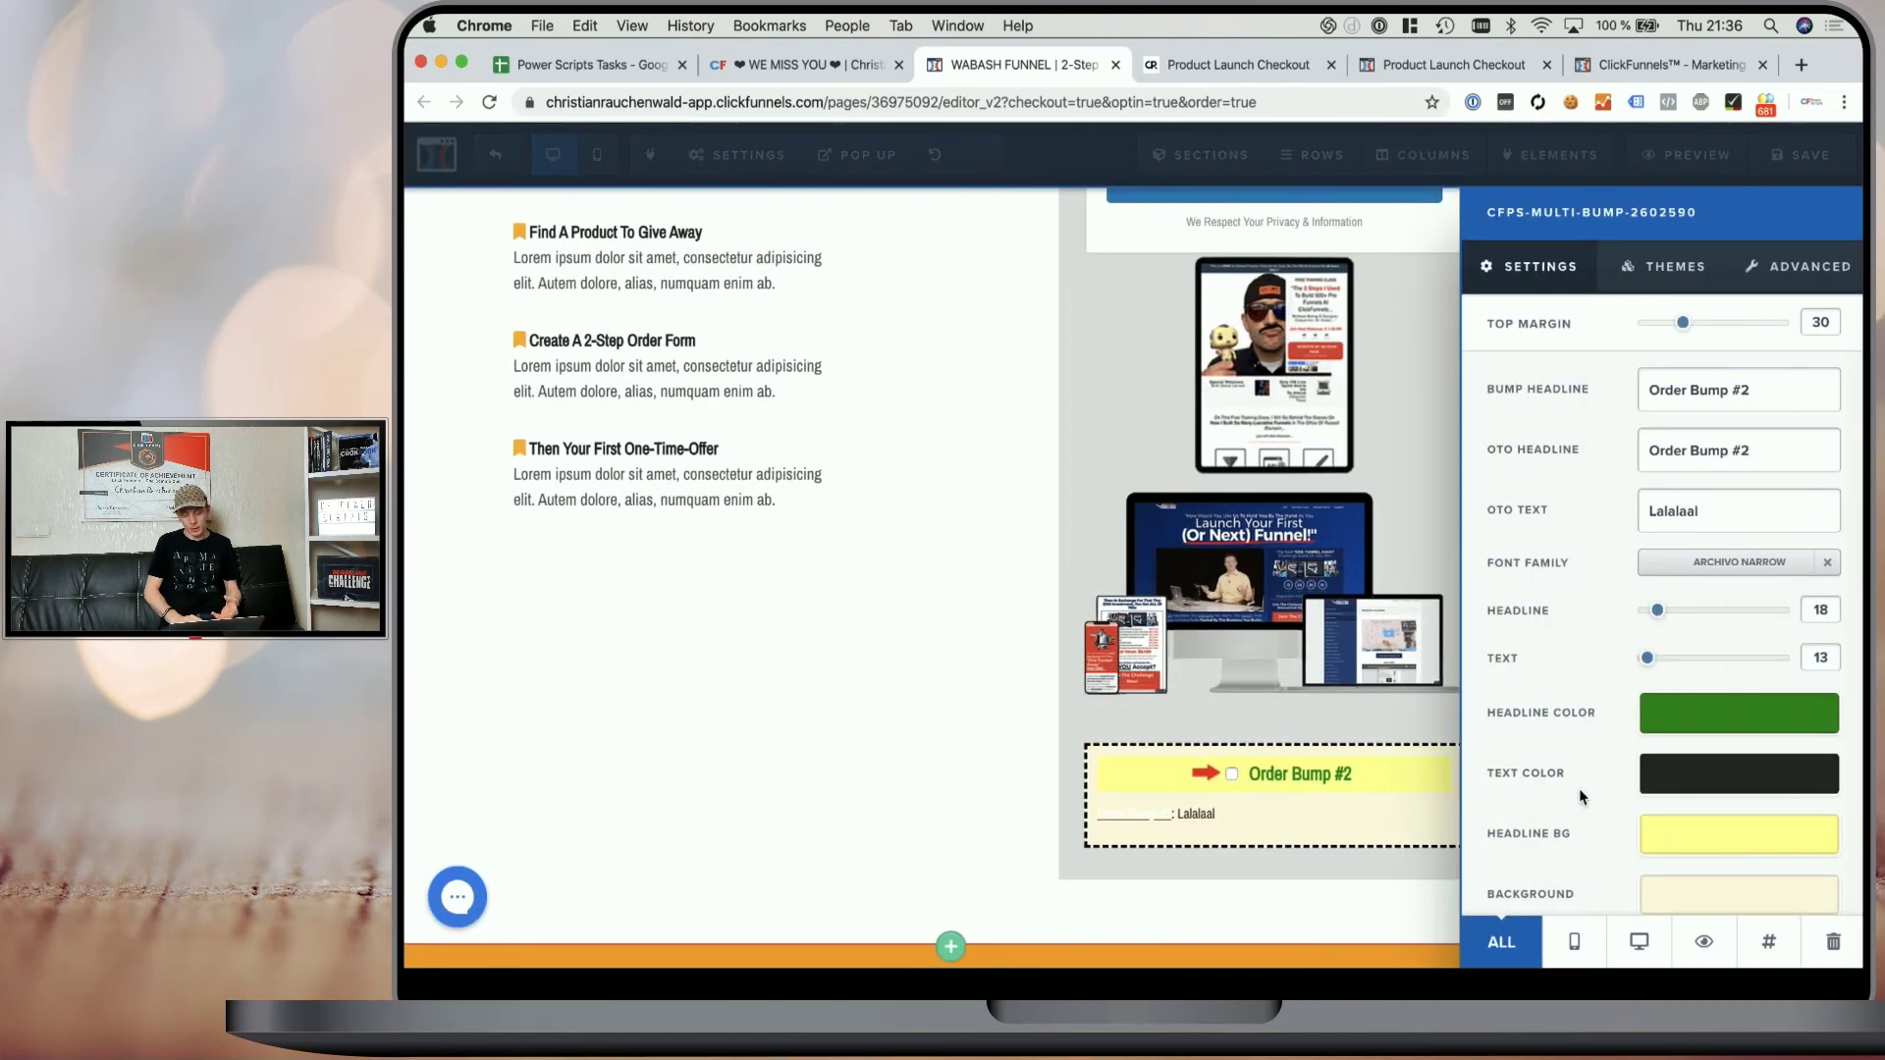
left_click(1770, 943)
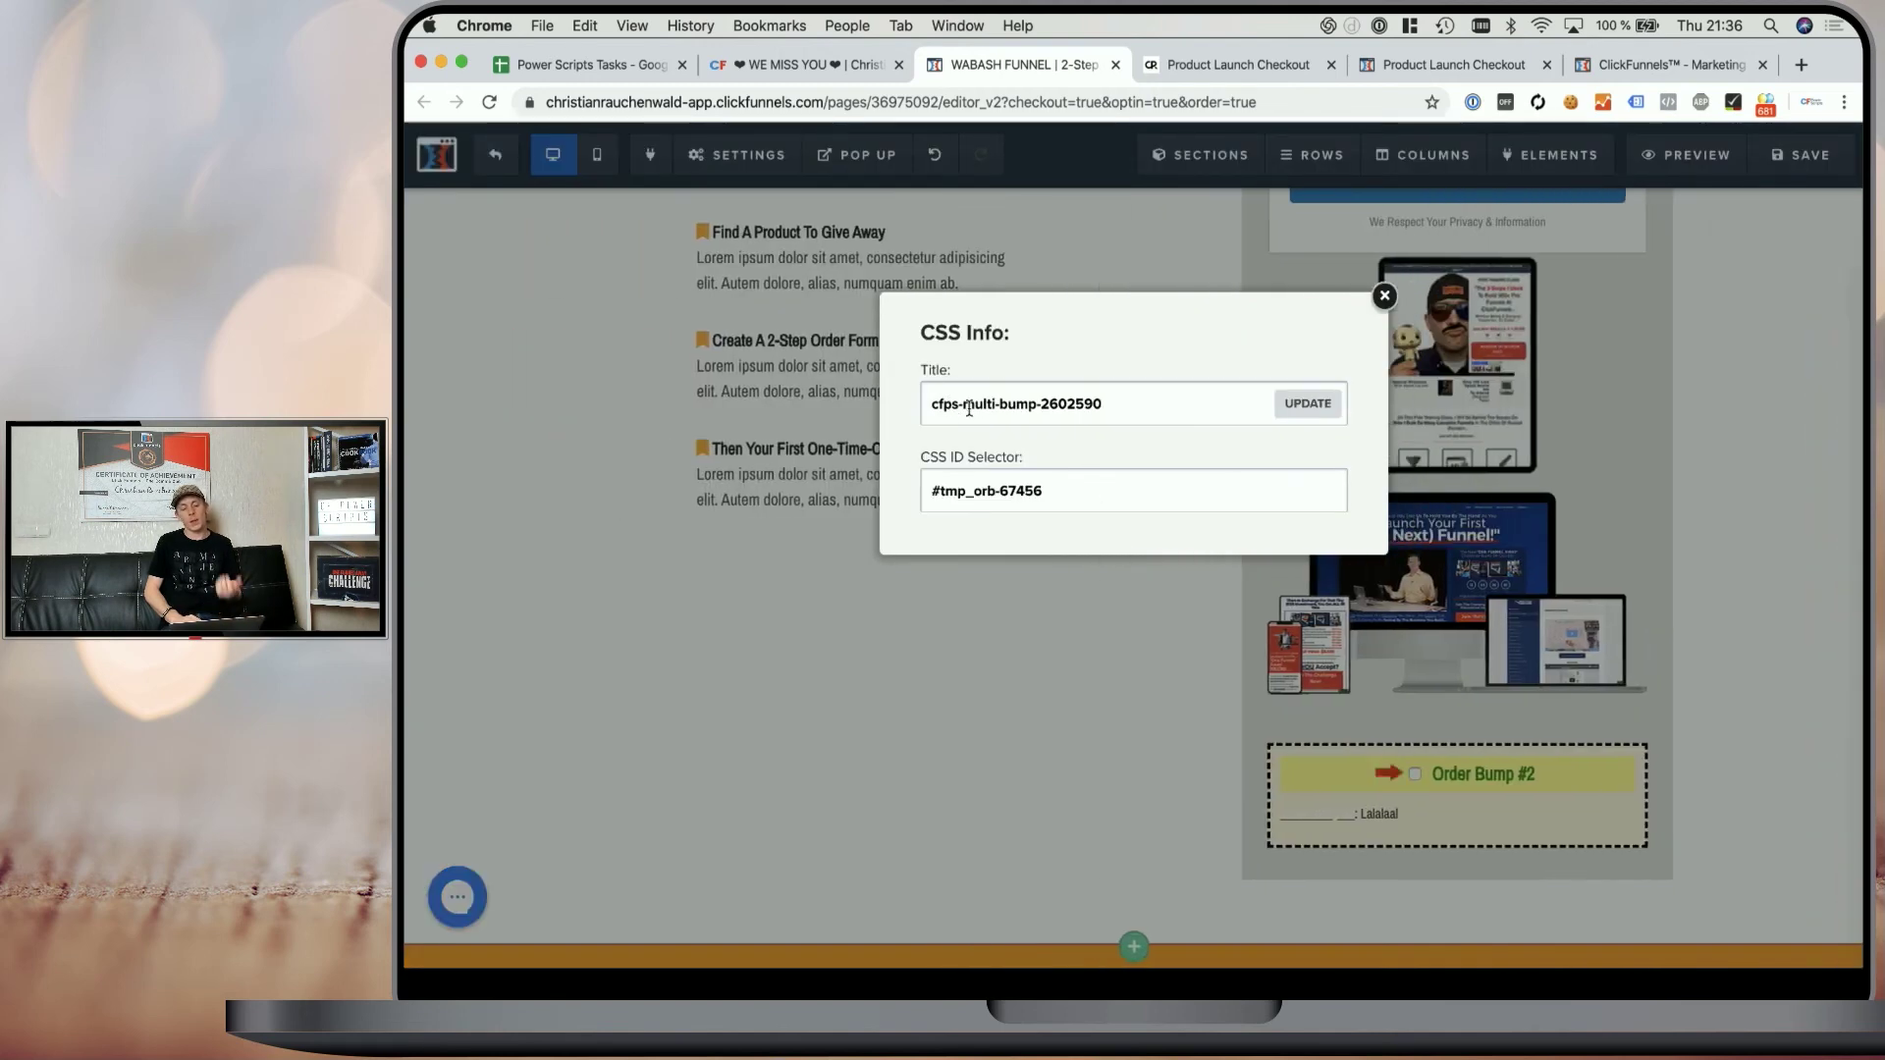
left_click_drag(1044, 407, 1204, 403)
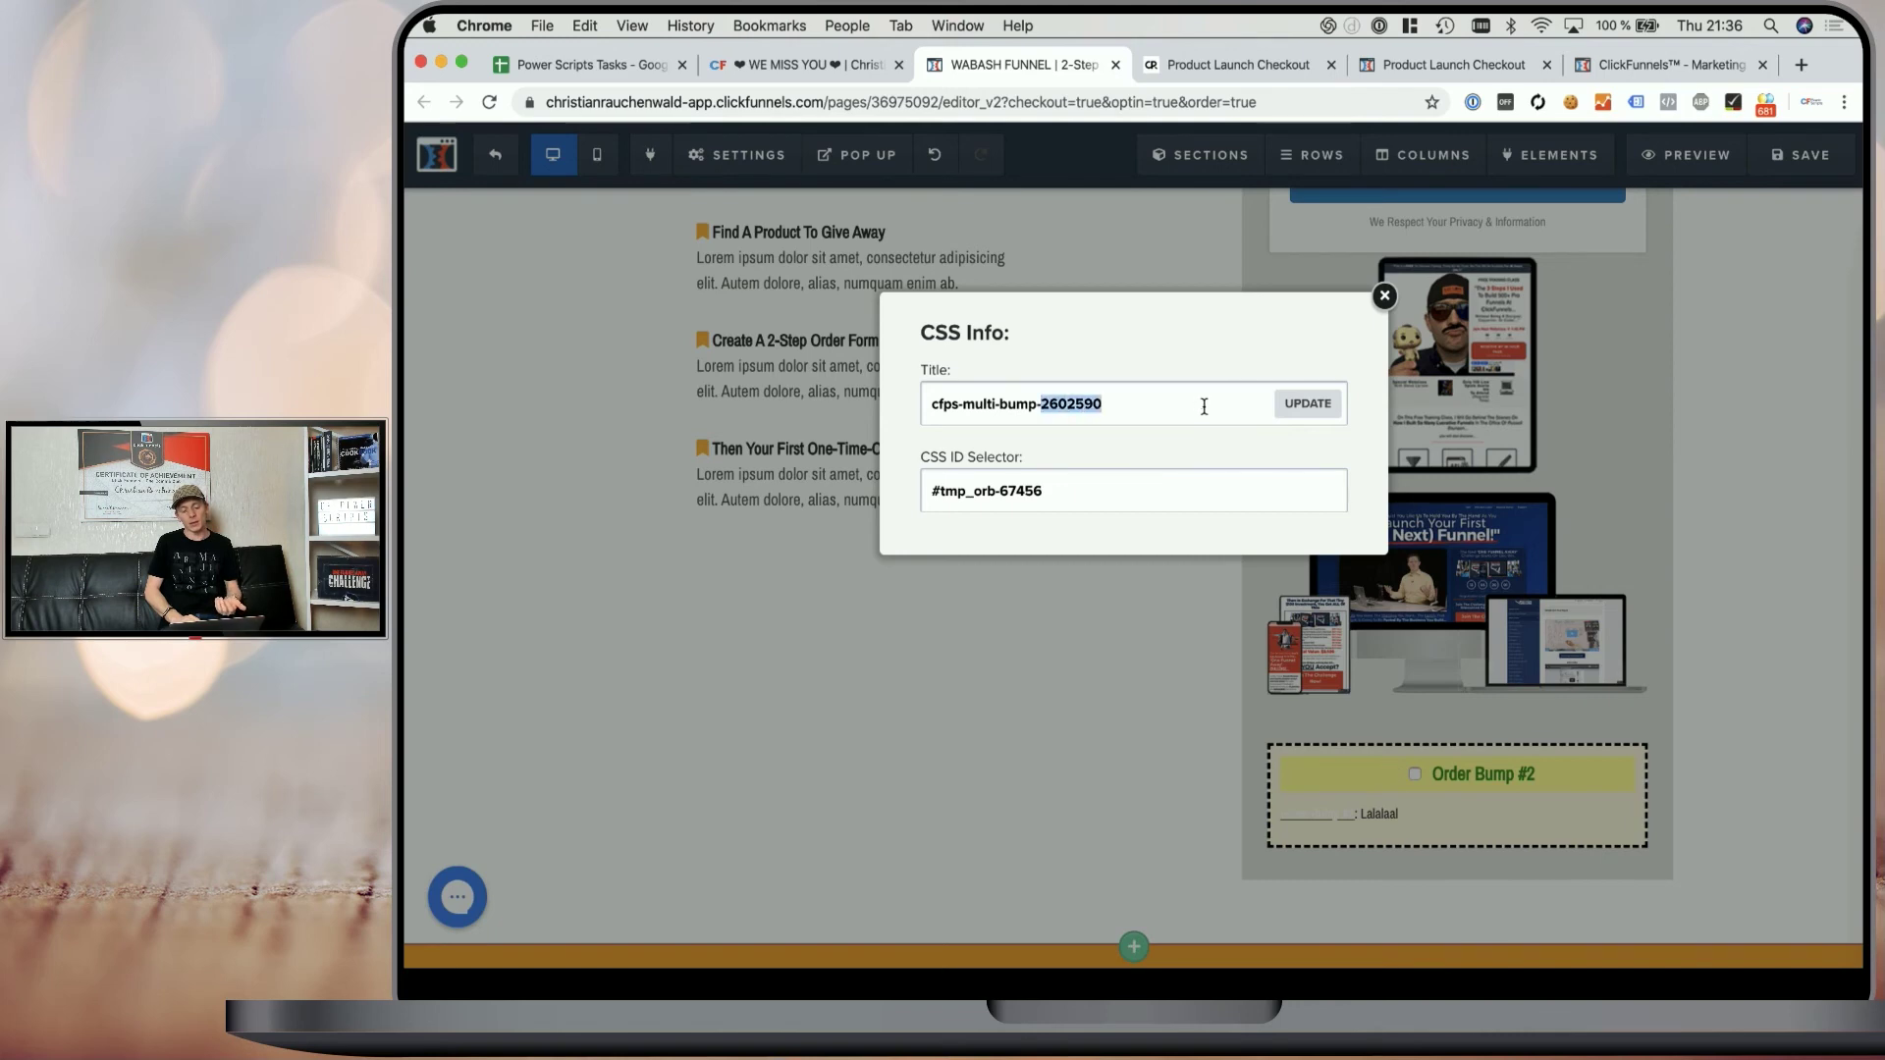
left_click(1385, 296)
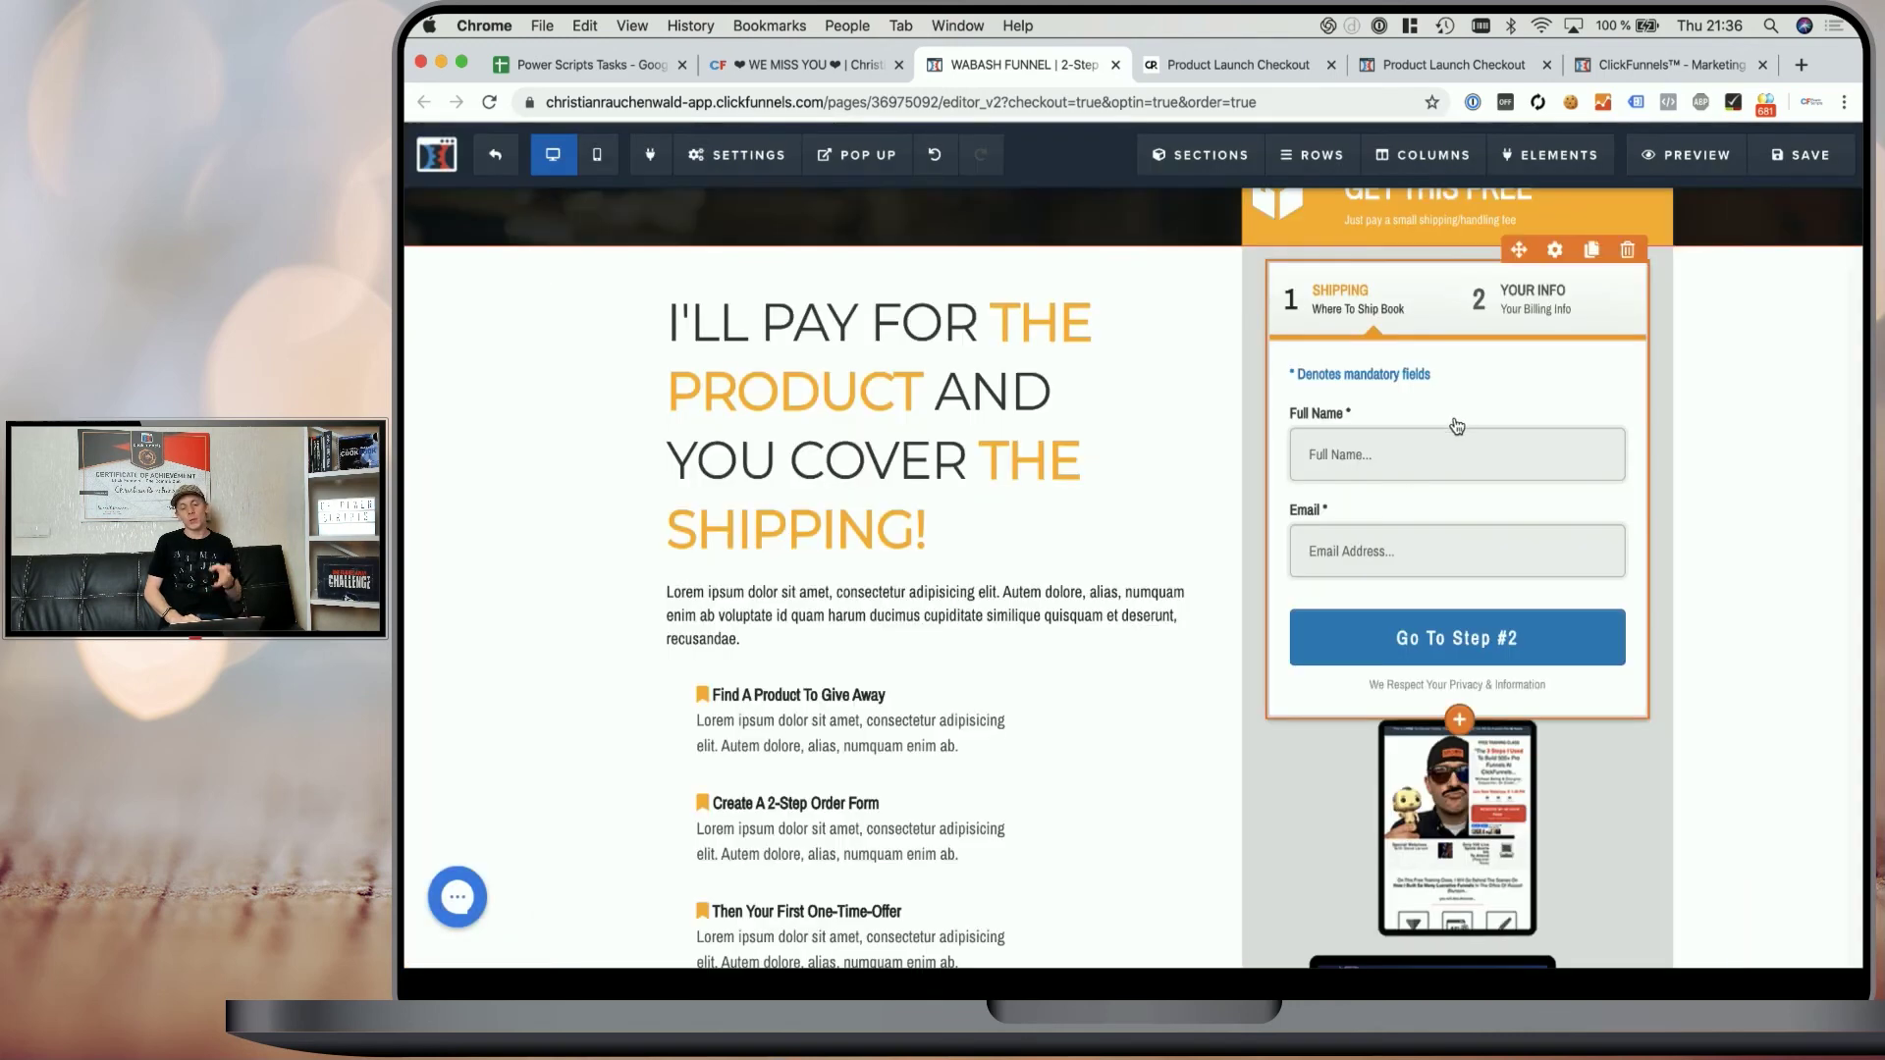
- Check the two-step order form's advanced settings, and preview the Wabash funnel page through to the form's Step #2
left_click(1457, 426)
left_click(1805, 268)
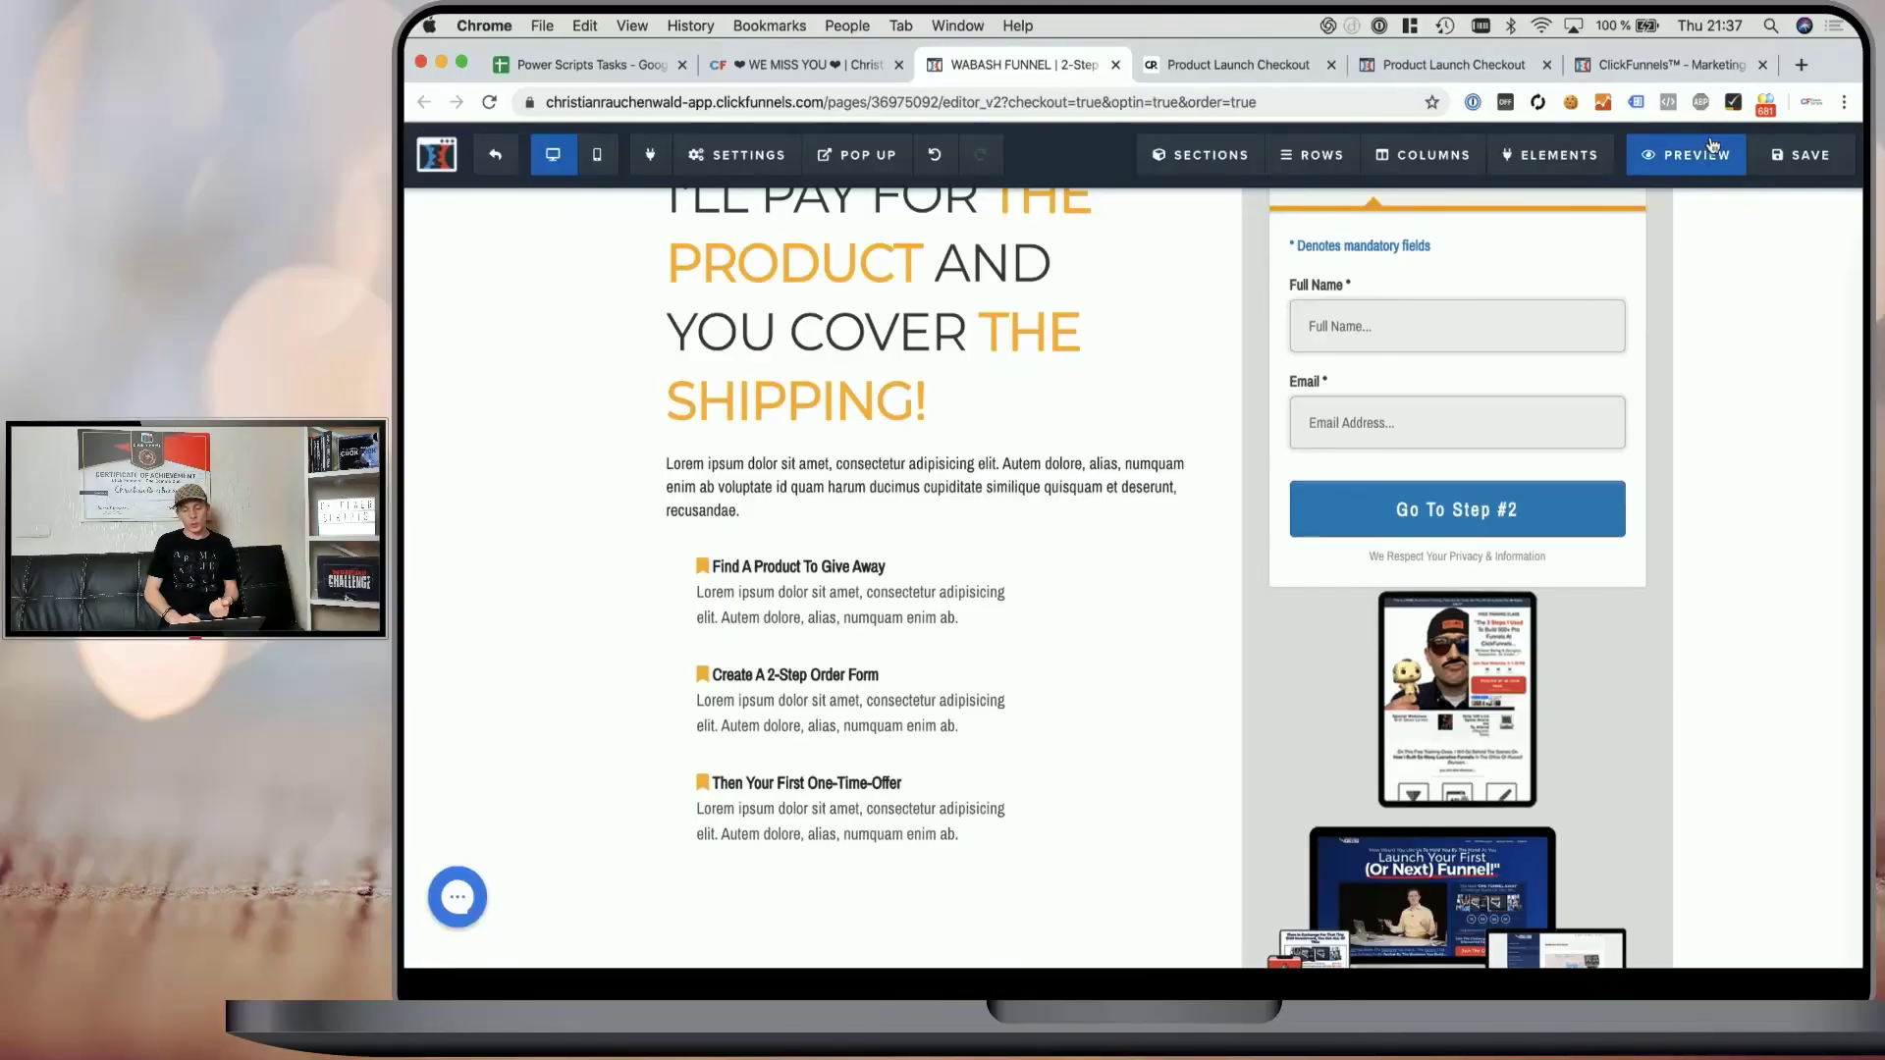
left_click(1709, 146)
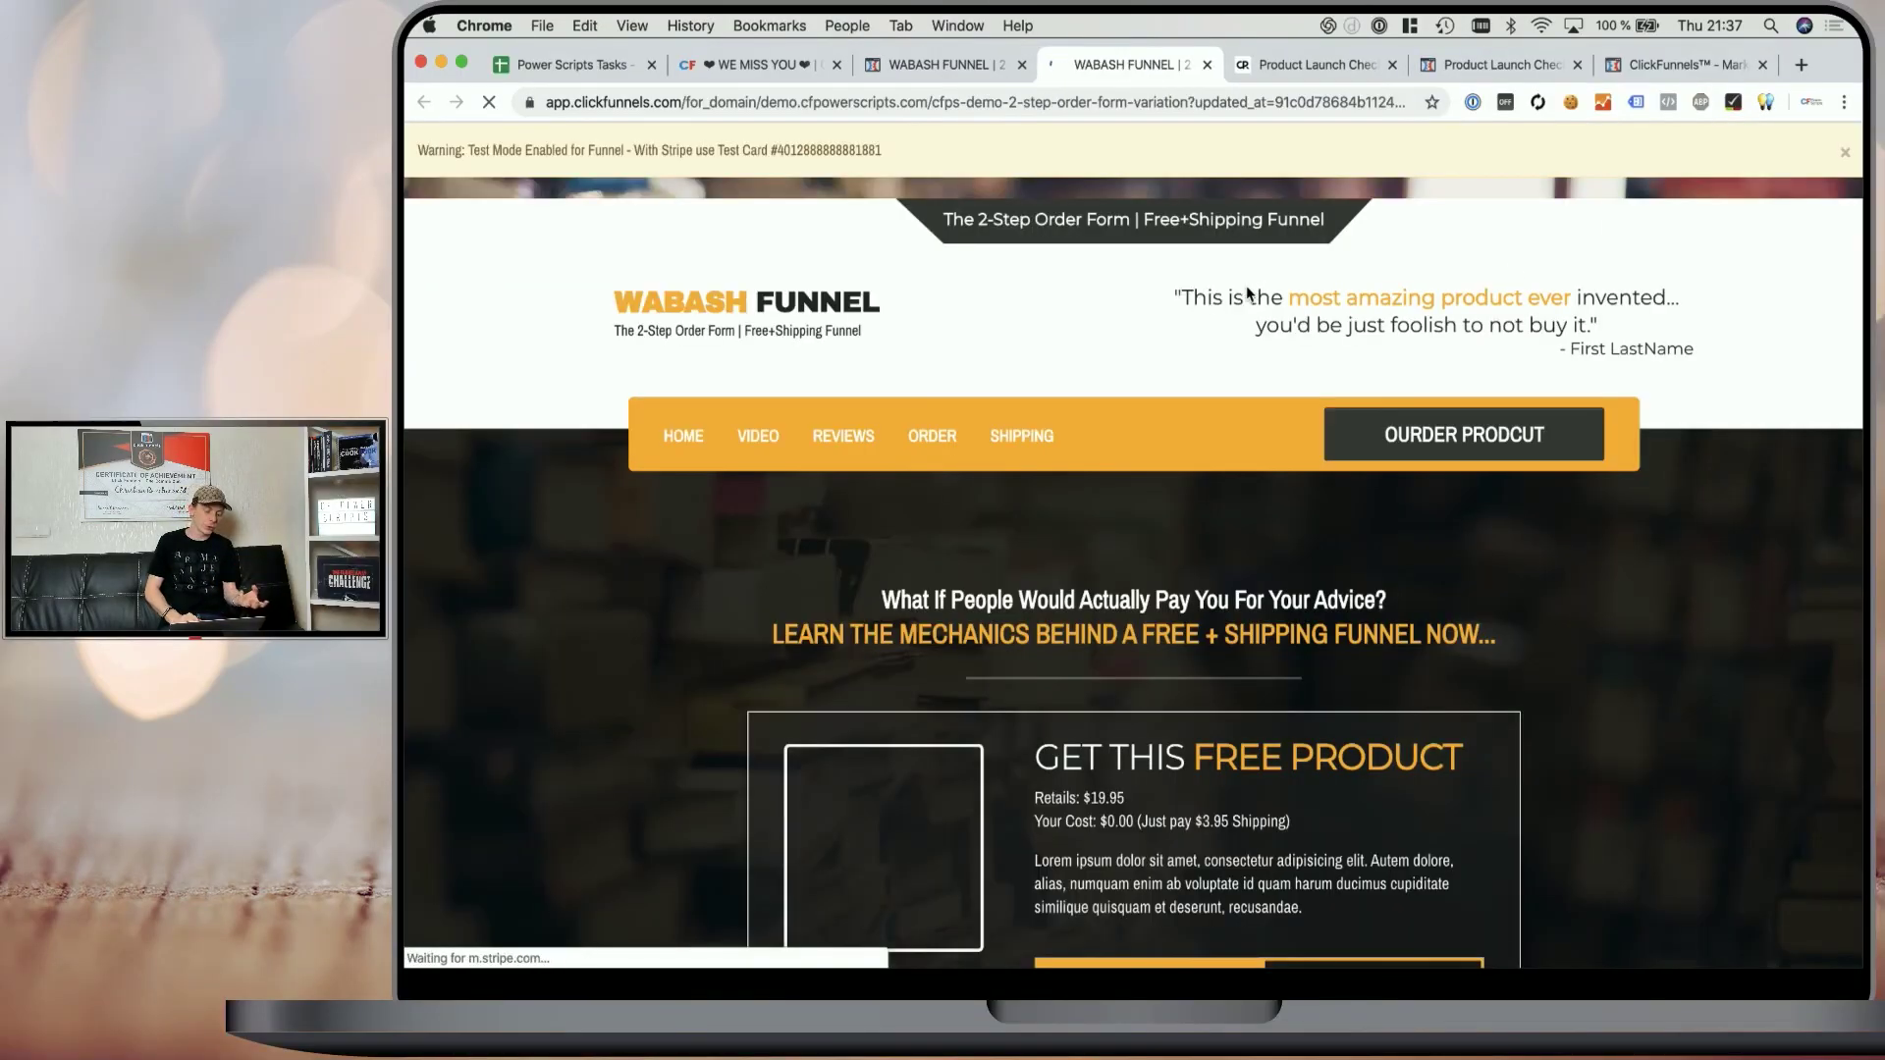
scroll(1019, 463, "down", 10)
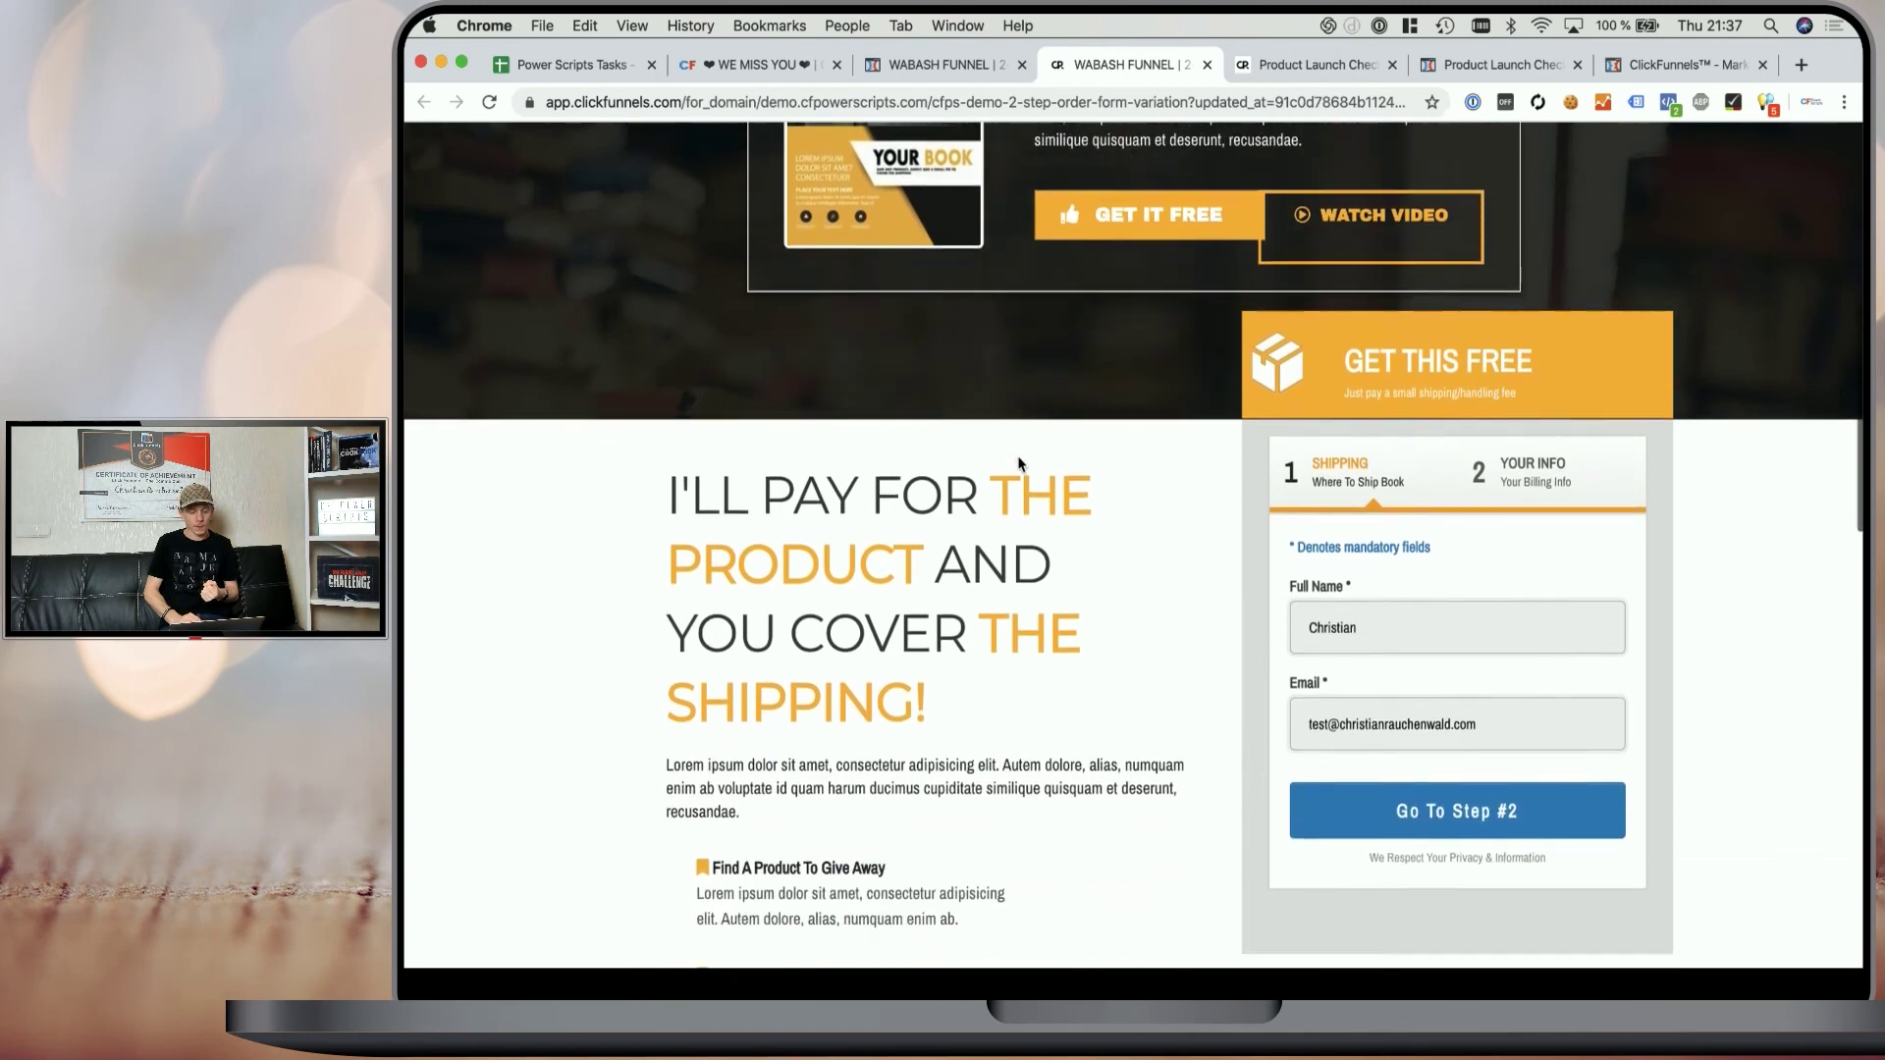
scroll(1019, 463, "down", 3)
left_click(1441, 638)
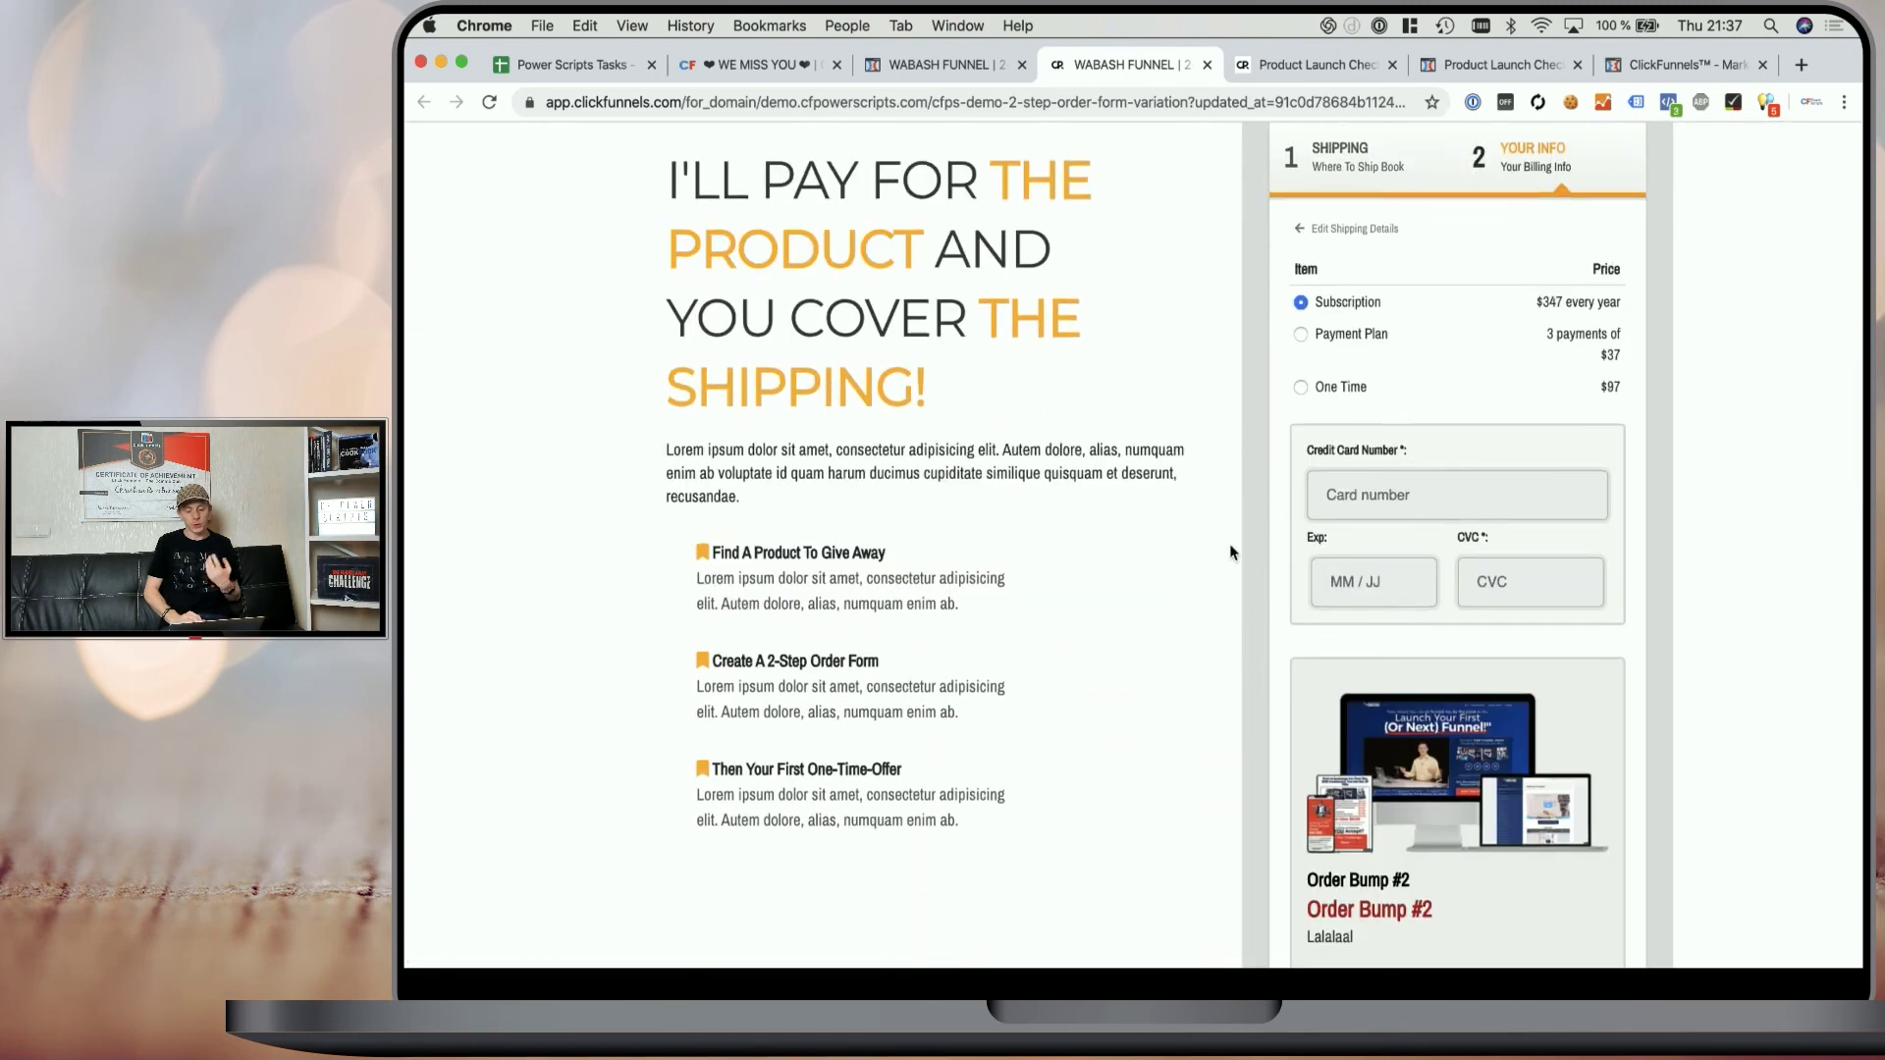
- Add the ONE TIME OFFER bump and Order Bump #2 to the order in the Wabash funnel preview
scroll(1230, 552, "down", 7)
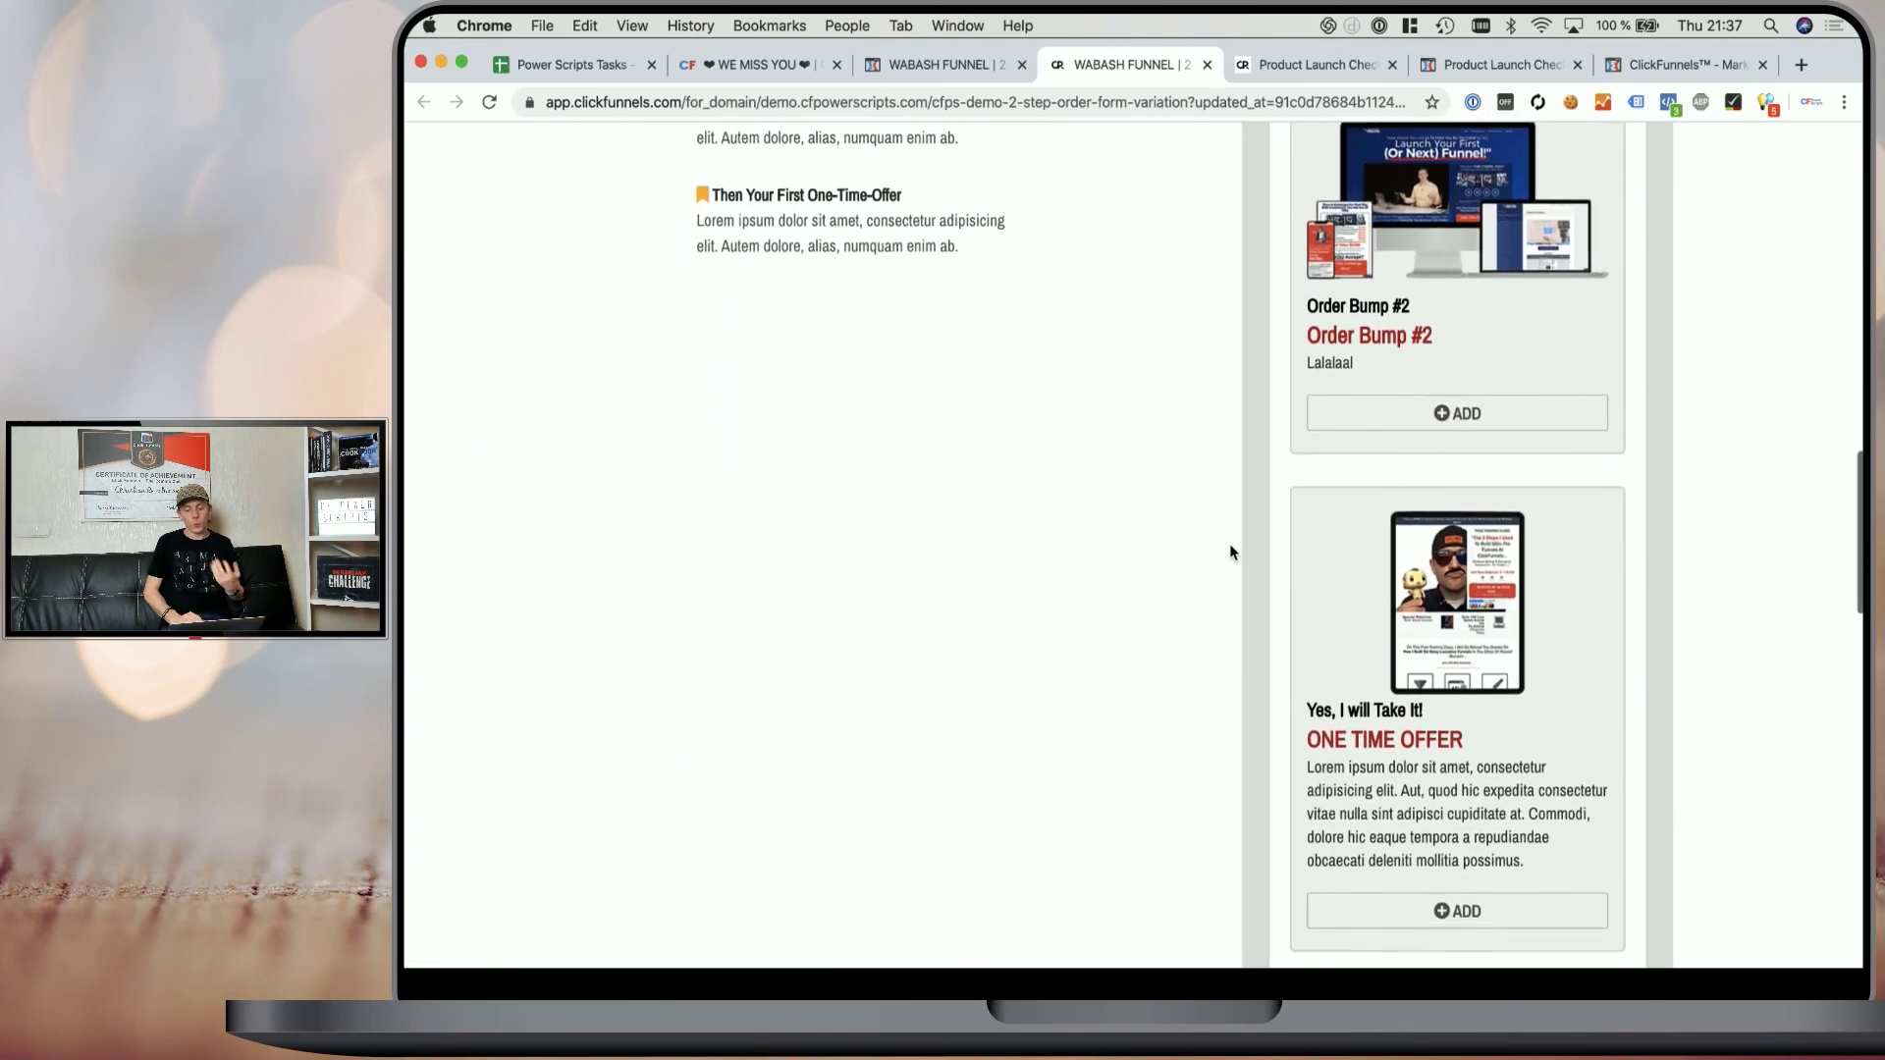
scroll(1231, 552, "down", 3)
left_click(1427, 677)
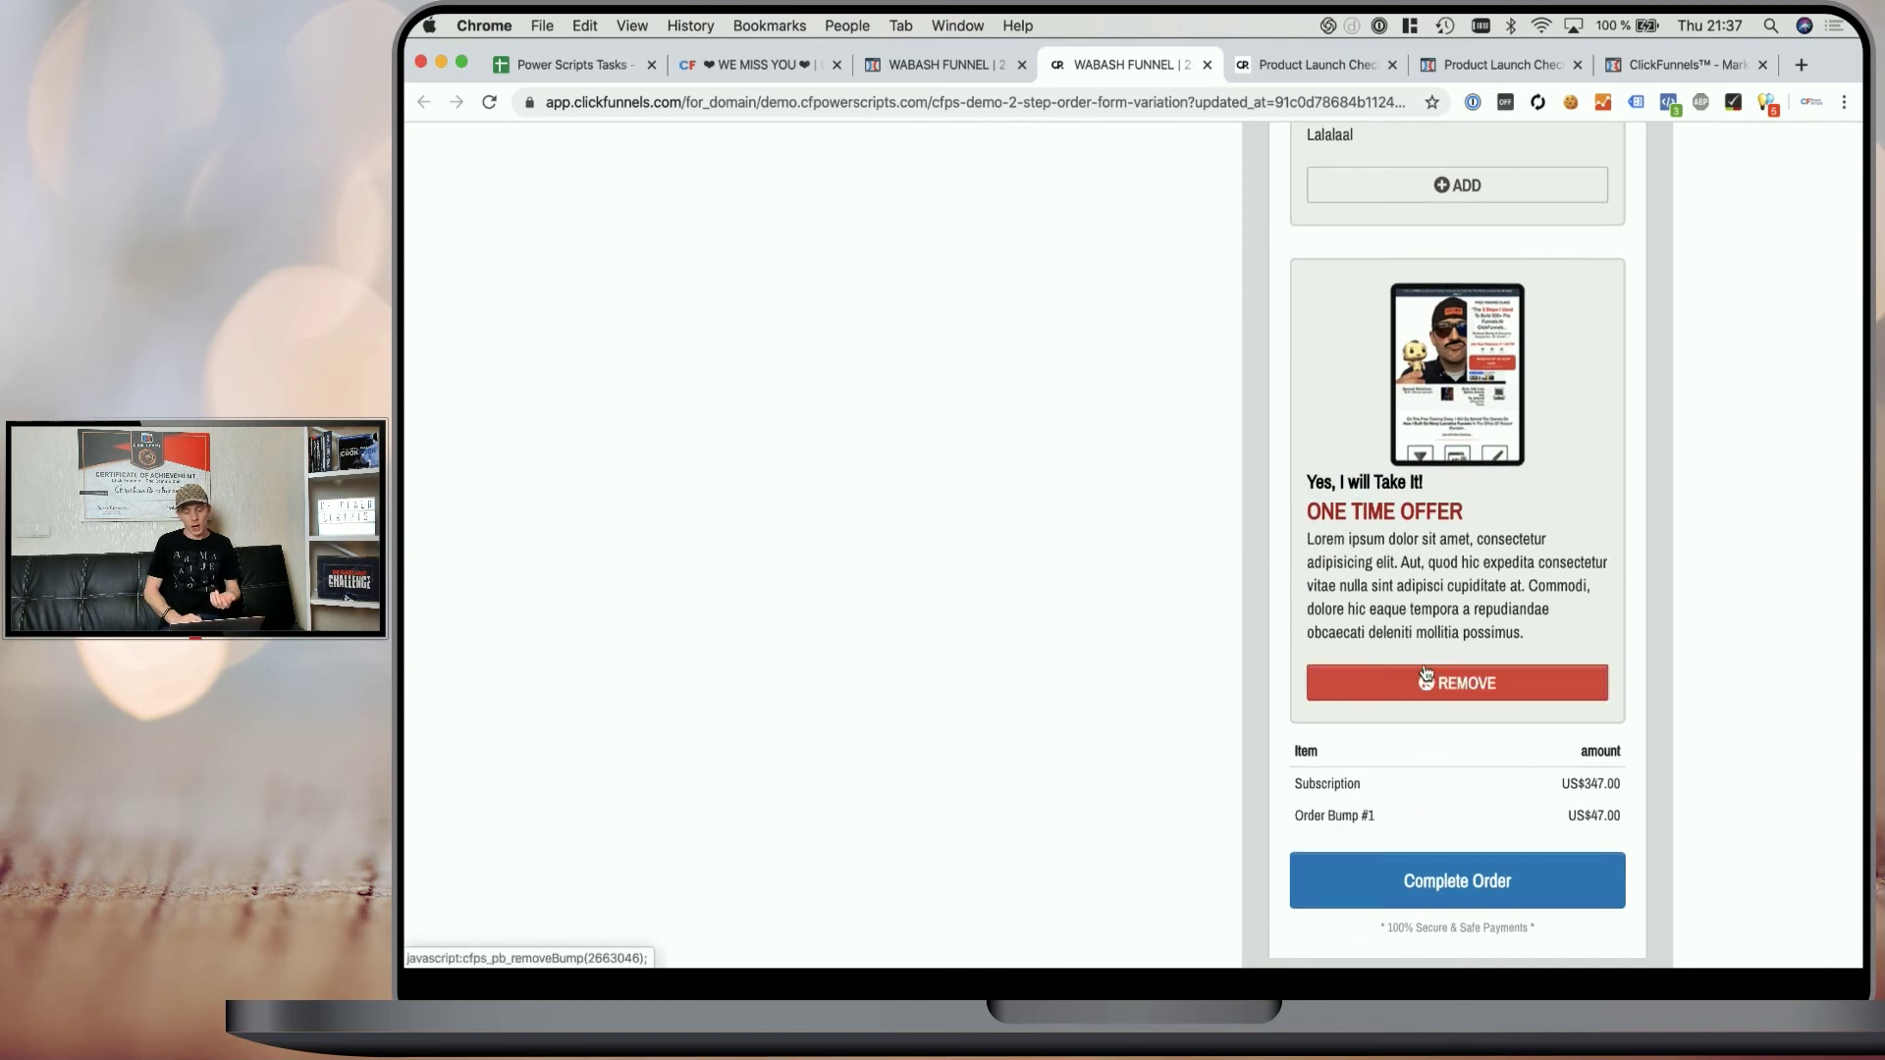
scroll(1463, 491, "up", 2)
left_click(1478, 317)
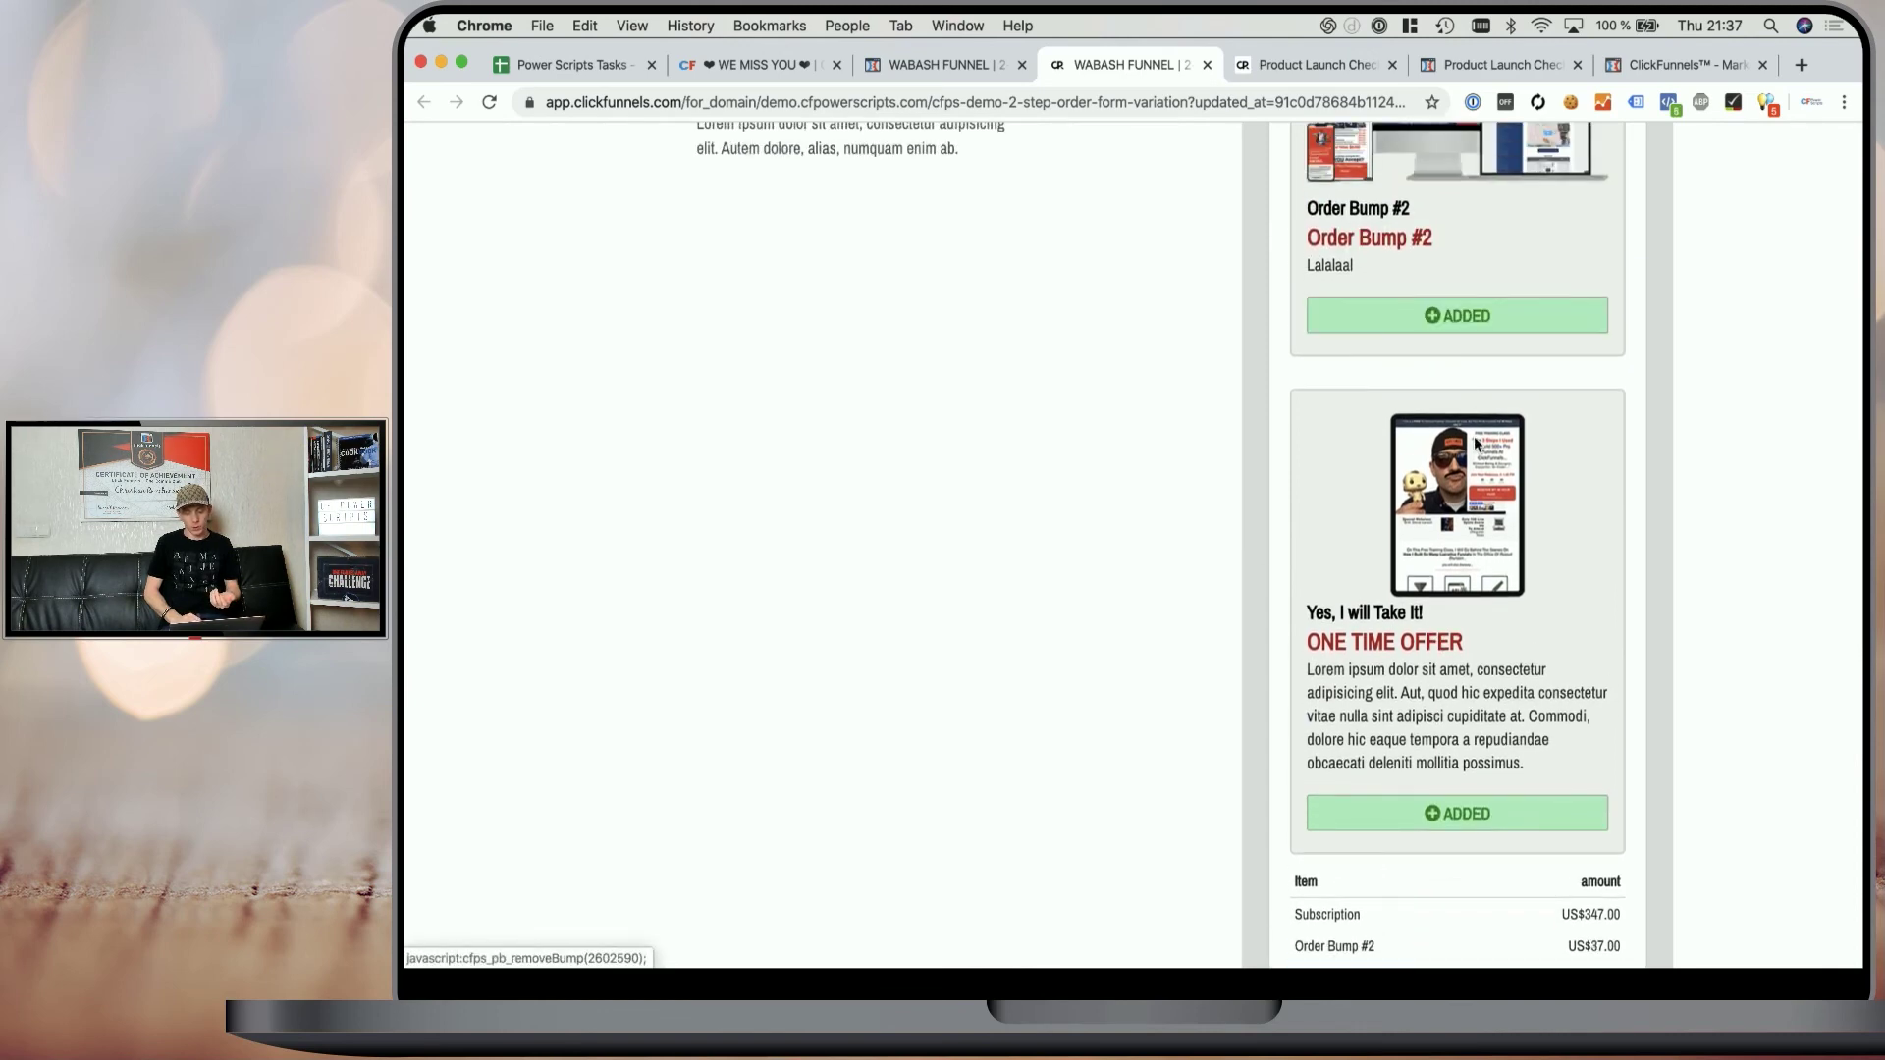
- Review the Order Bump #2 and Order Bump #1 entries in the order summary above the Complete Order button
scroll(1414, 550, "down", 2)
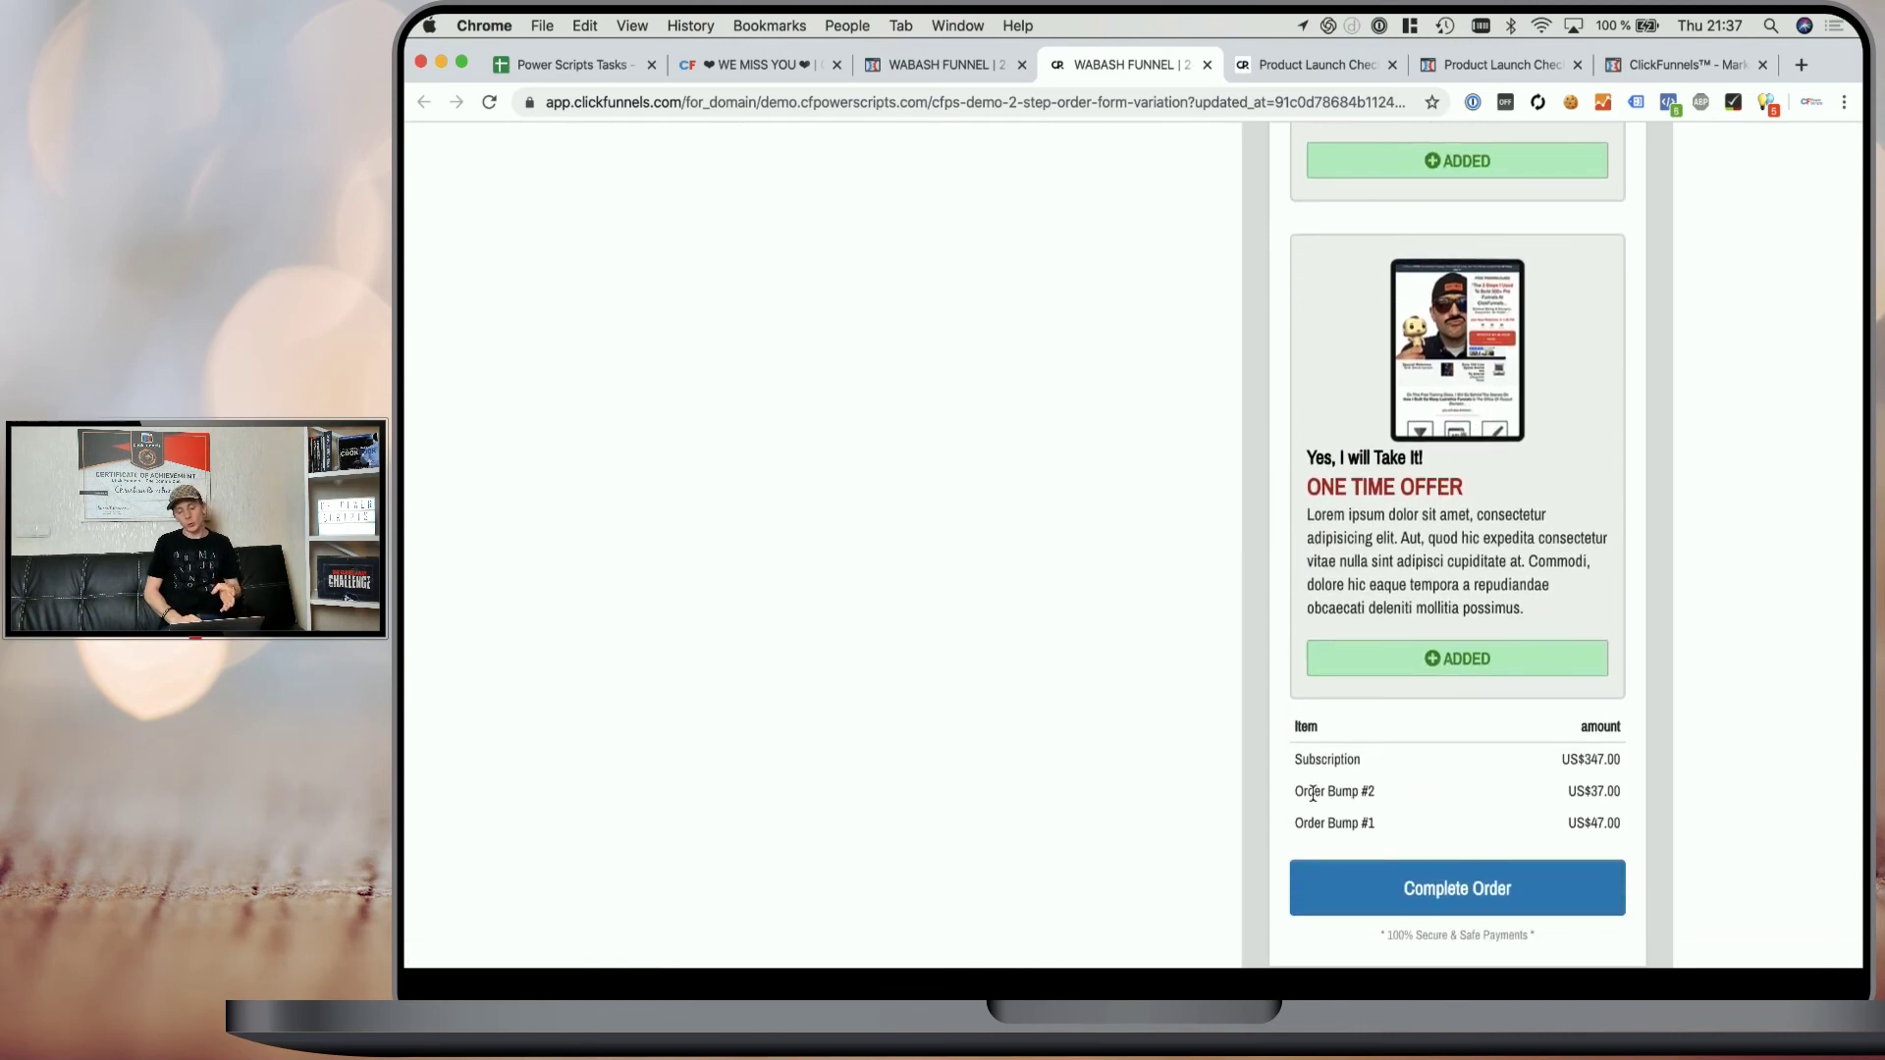
left_click_drag(1309, 793, 1387, 797)
left_click(1411, 832)
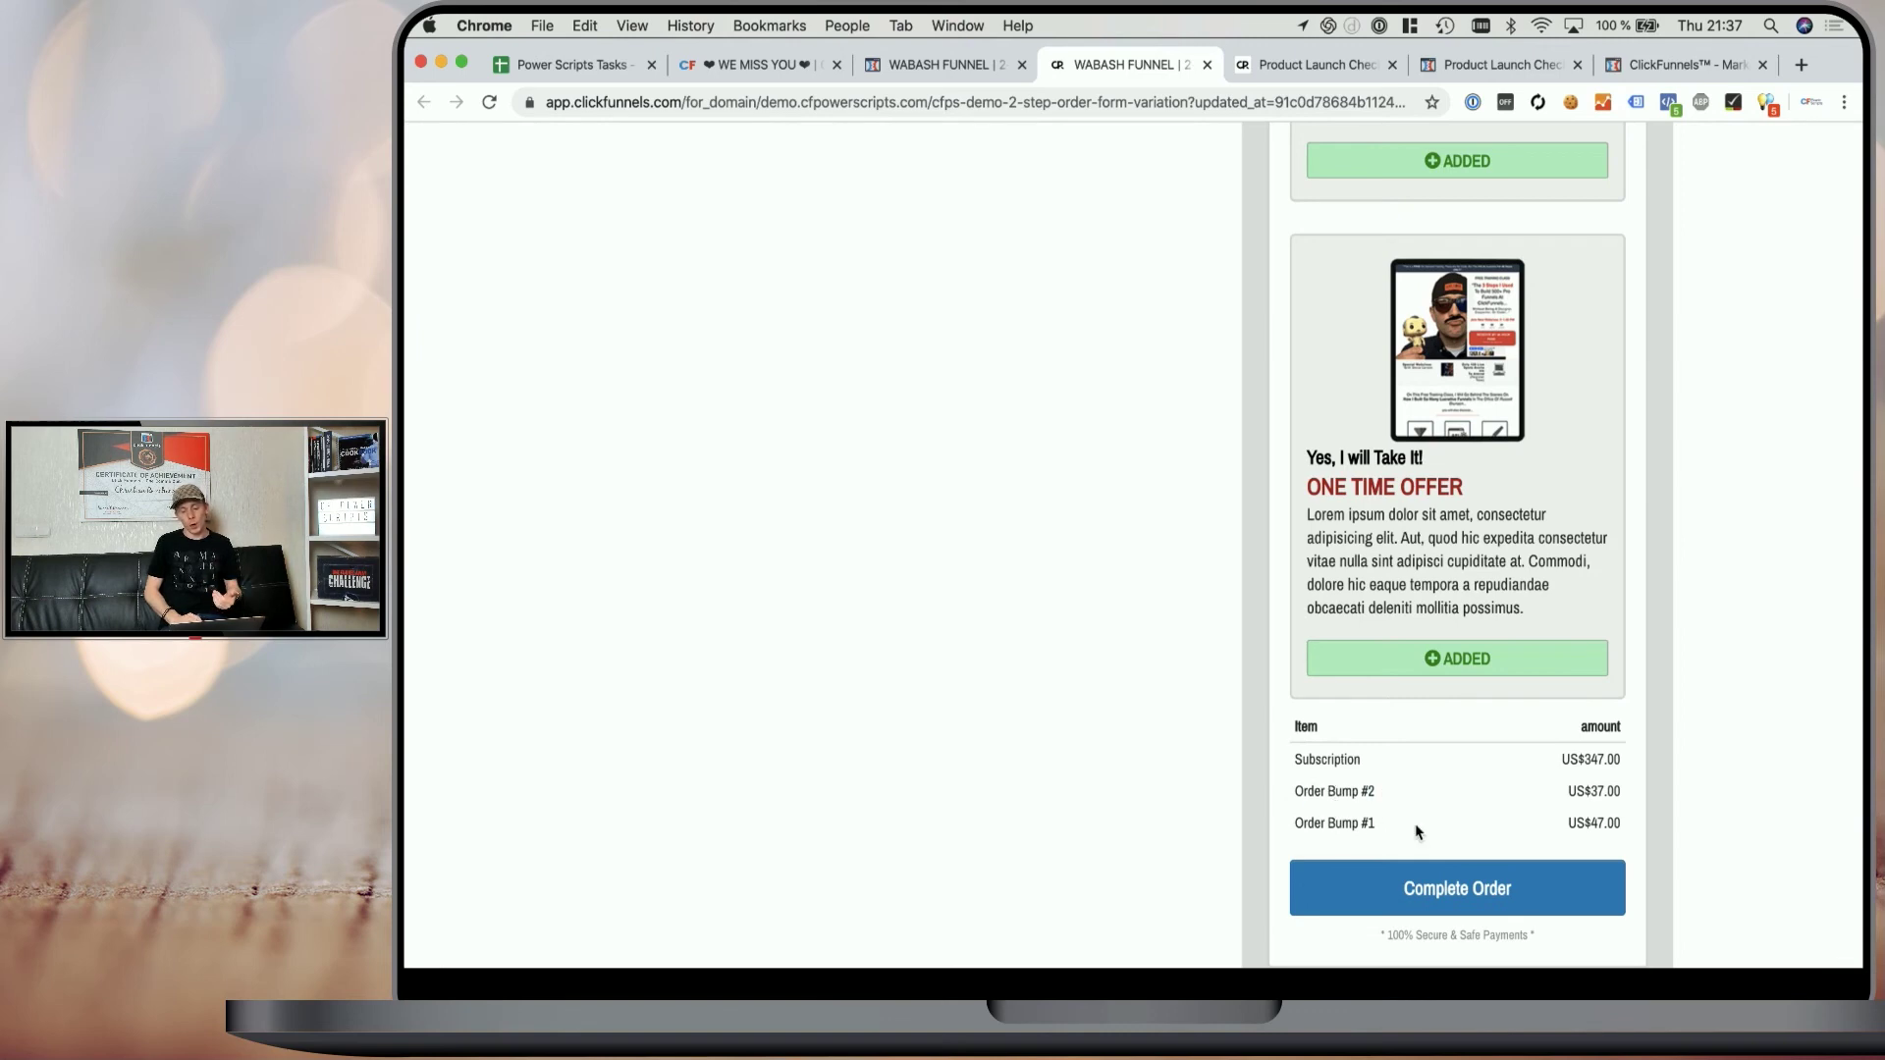
scroll(1417, 832, "up", 2)
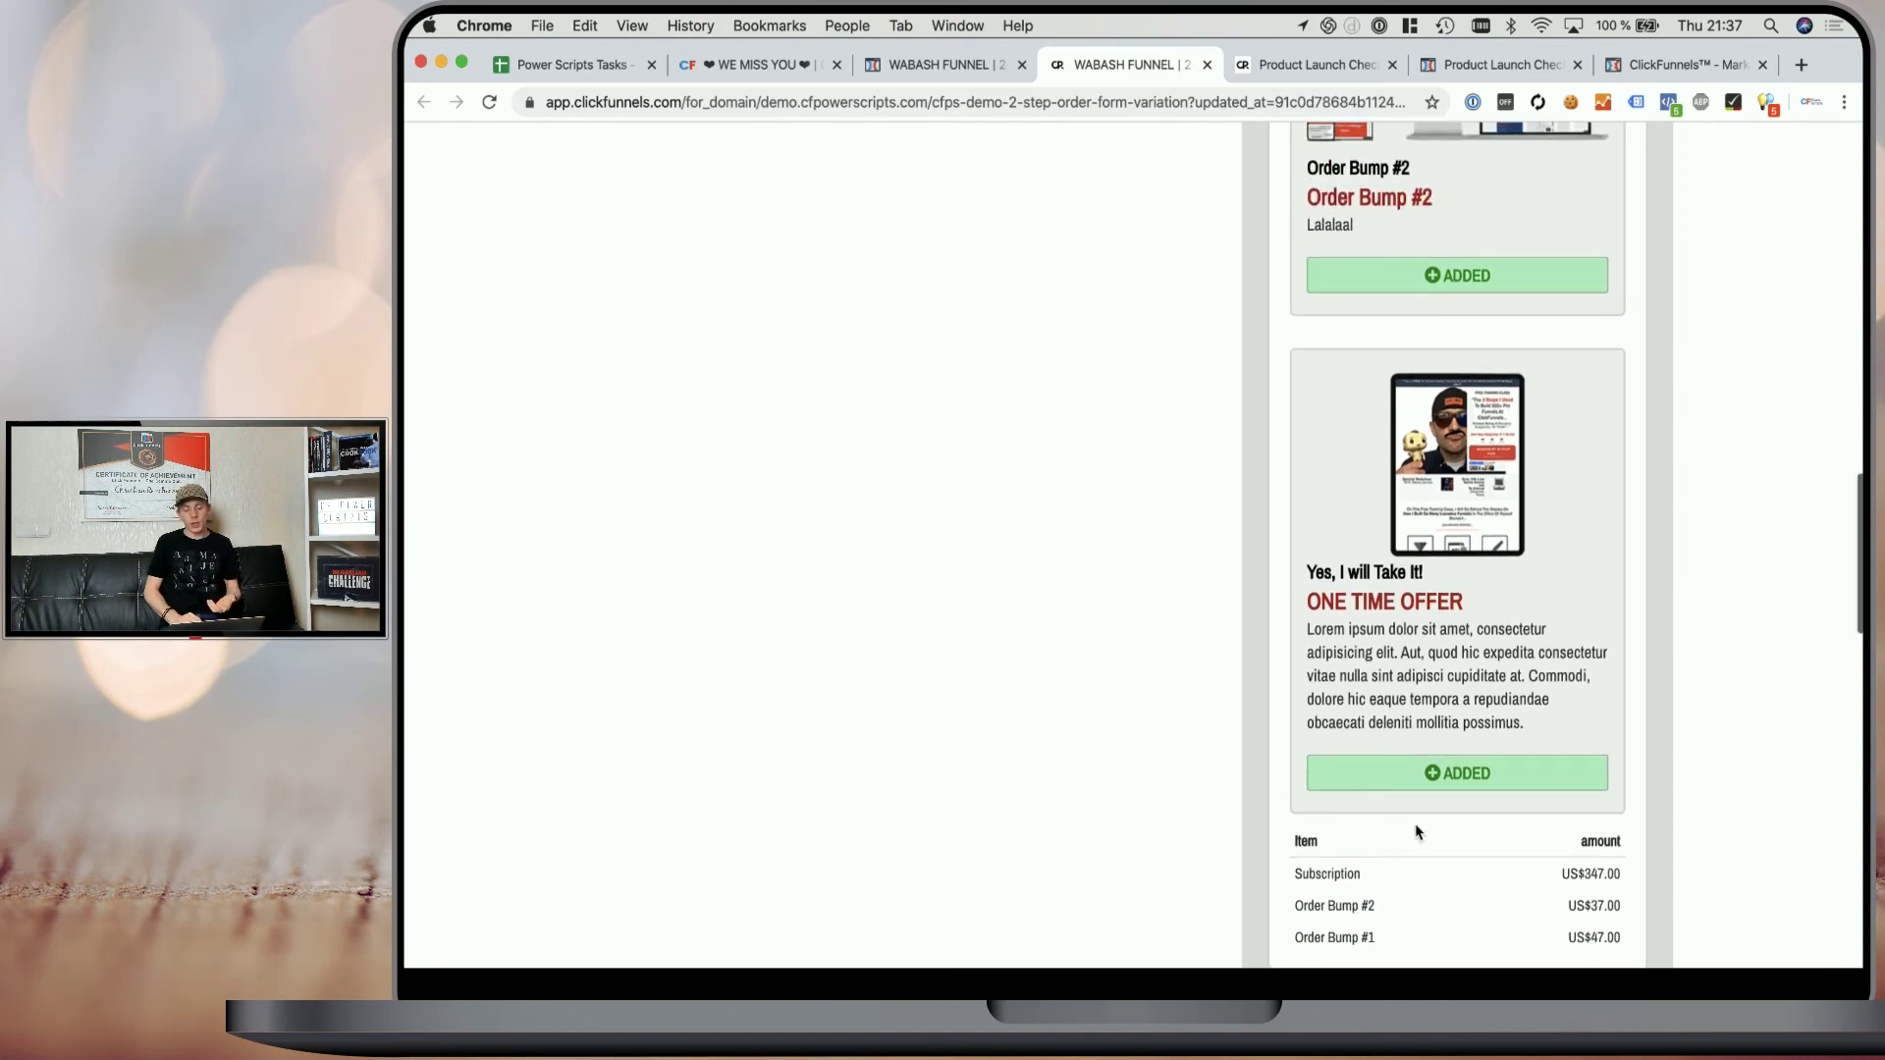
- Switch to the ClickFunnels Order Form product list and compare the Order Bump #2 and Order Bump #1 products and the ORDER BUMP label
left_click(1676, 65)
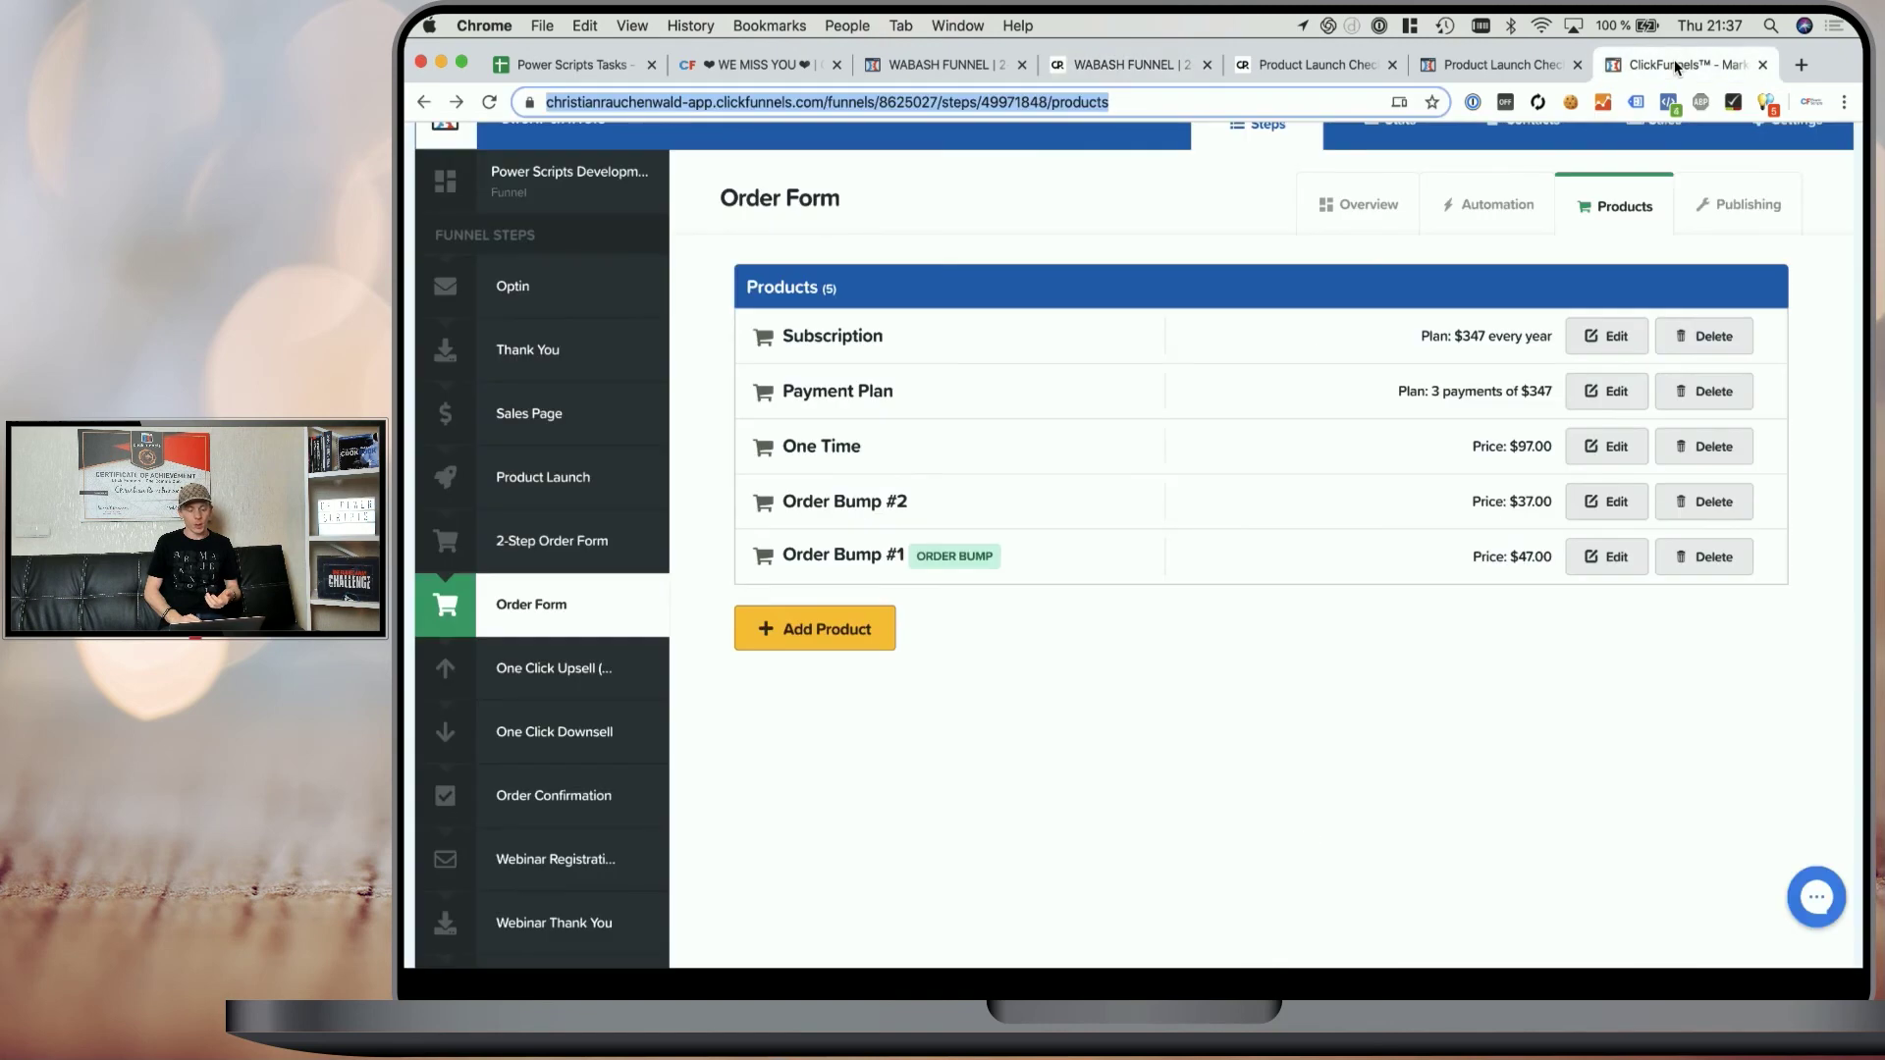
left_click_drag(874, 502, 957, 503)
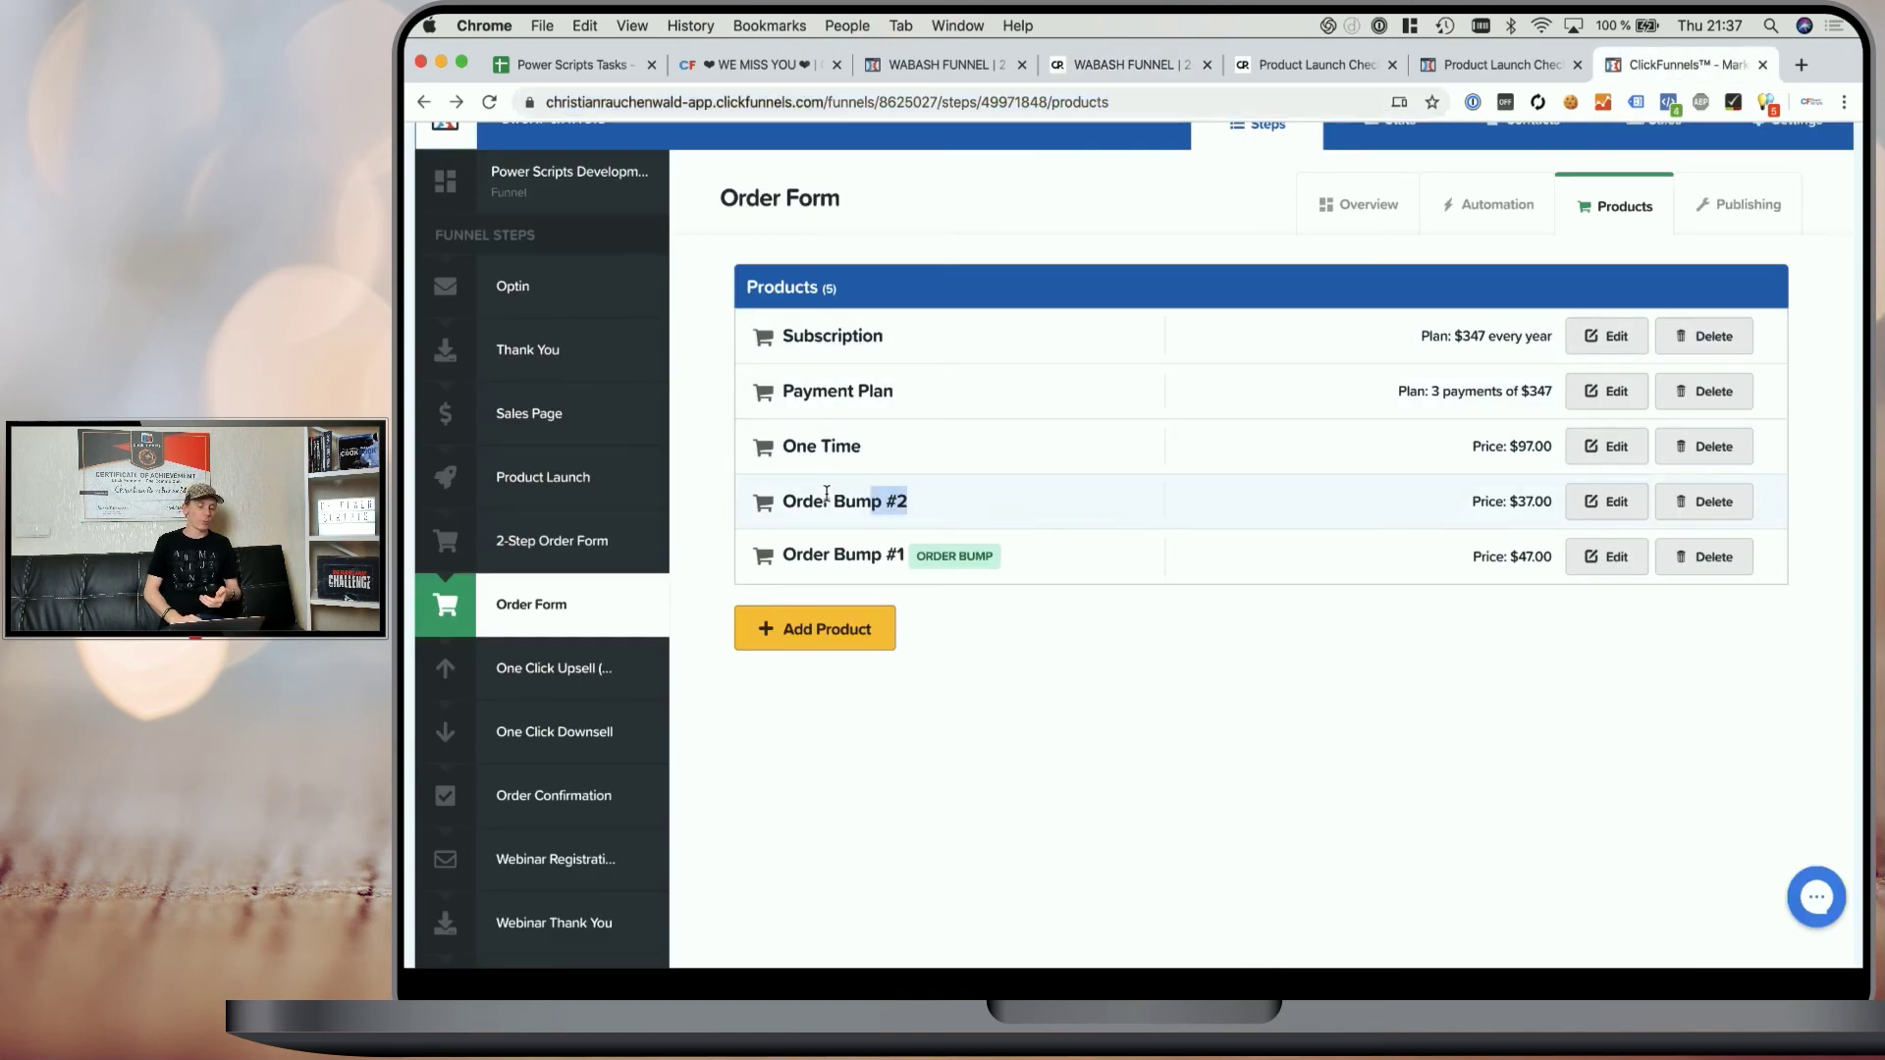
left_click_drag(796, 501, 960, 510)
left_click_drag(824, 554, 896, 552)
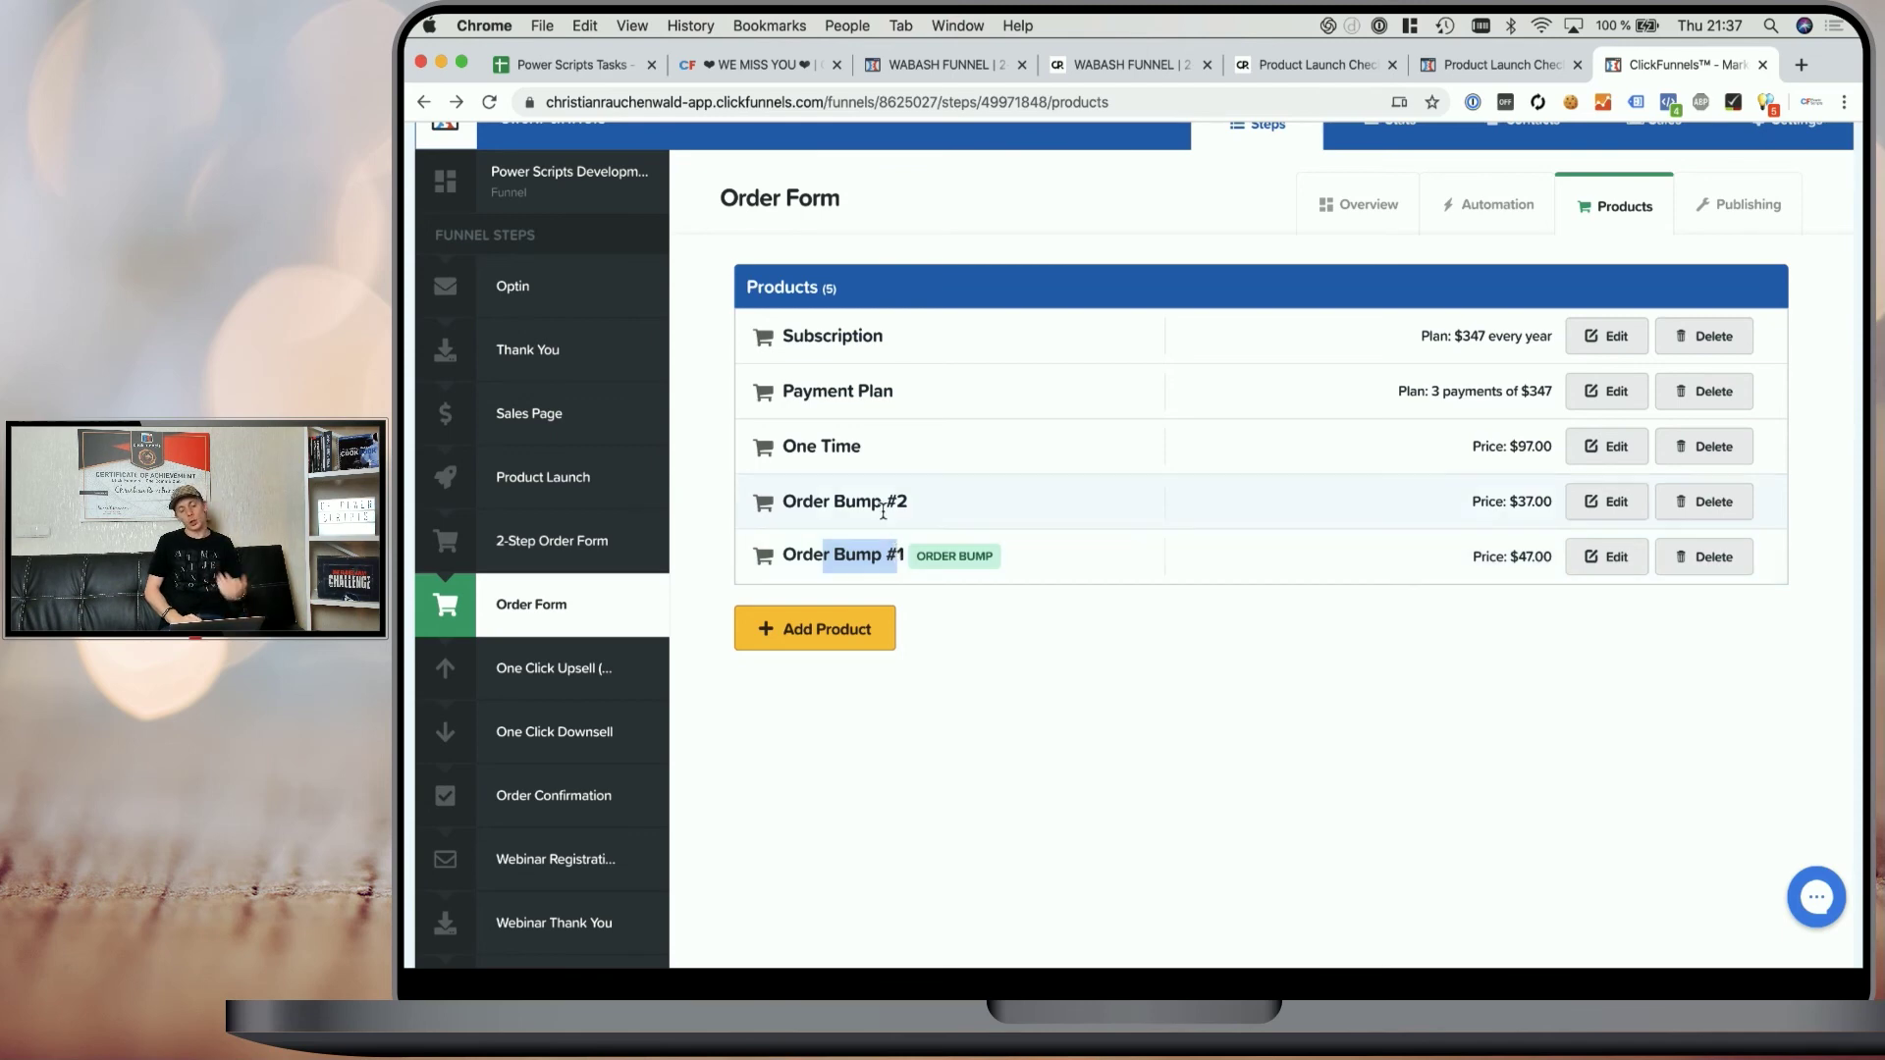
left_click_drag(802, 502, 941, 498)
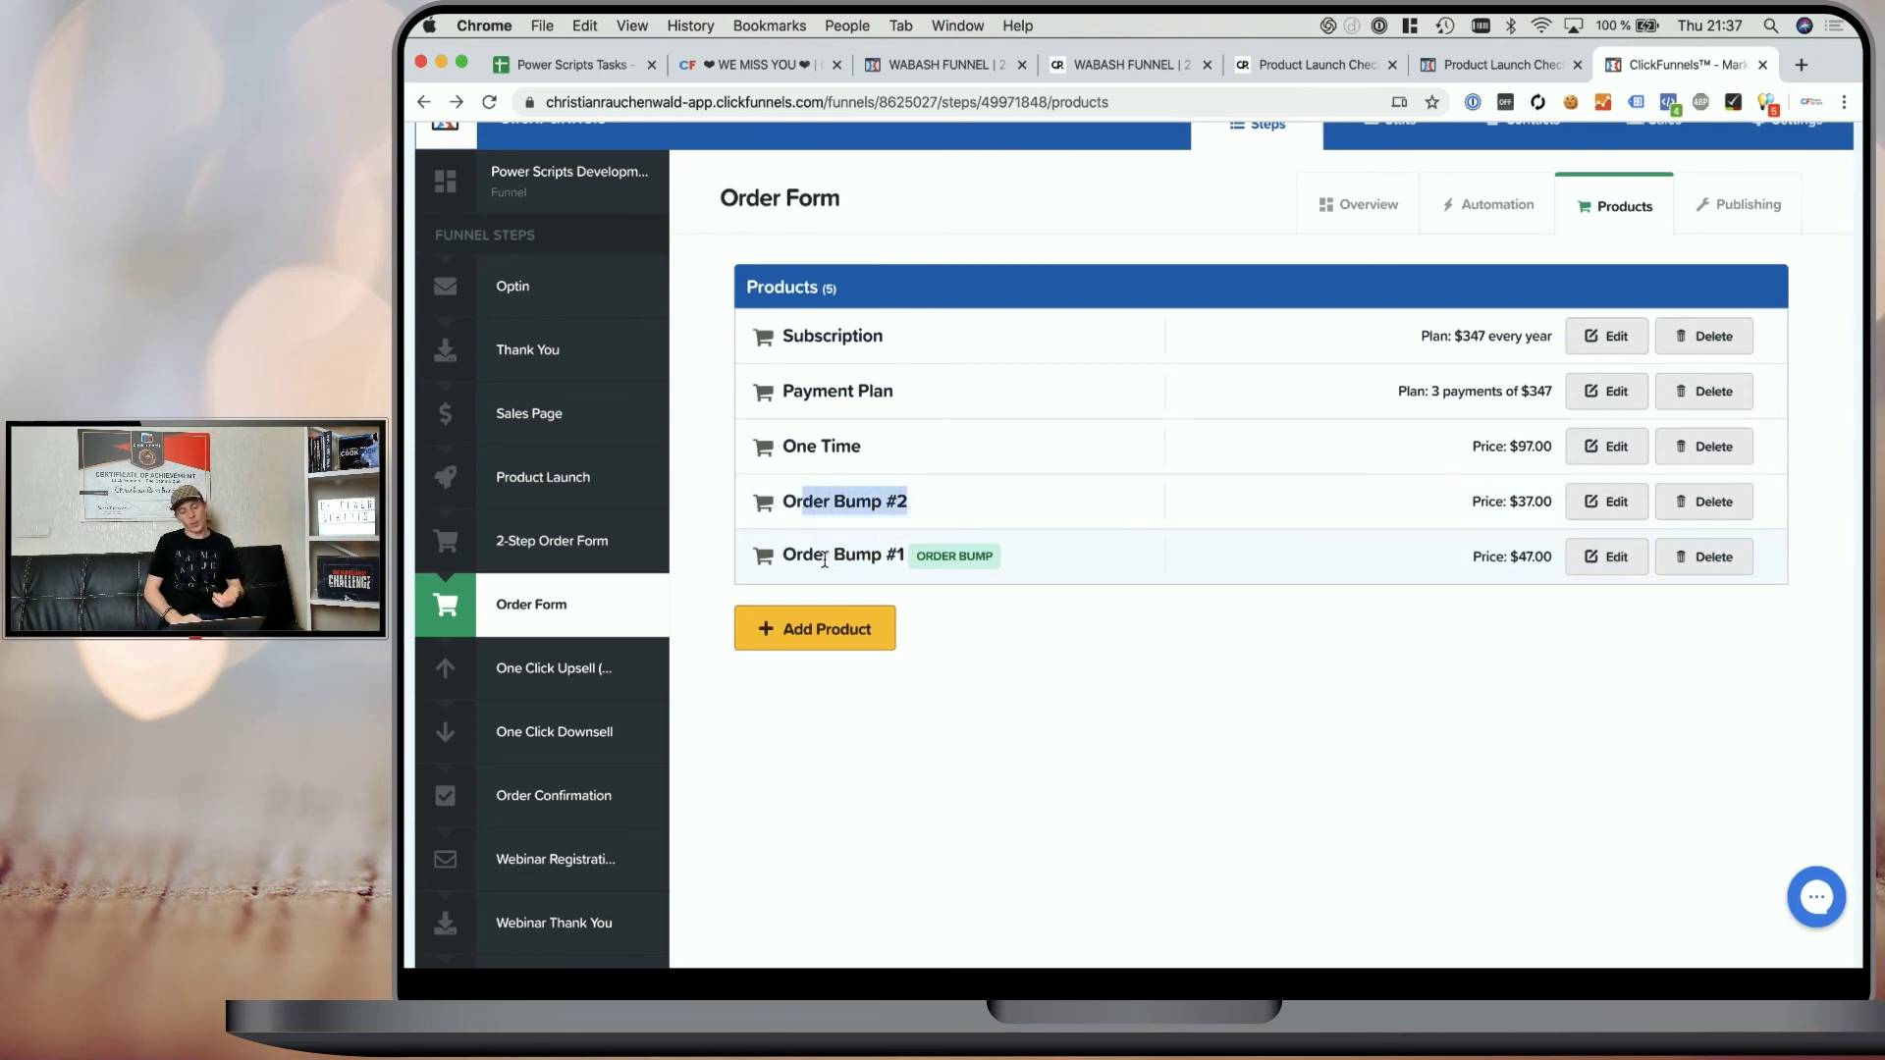
left_click_drag(824, 556, 894, 559)
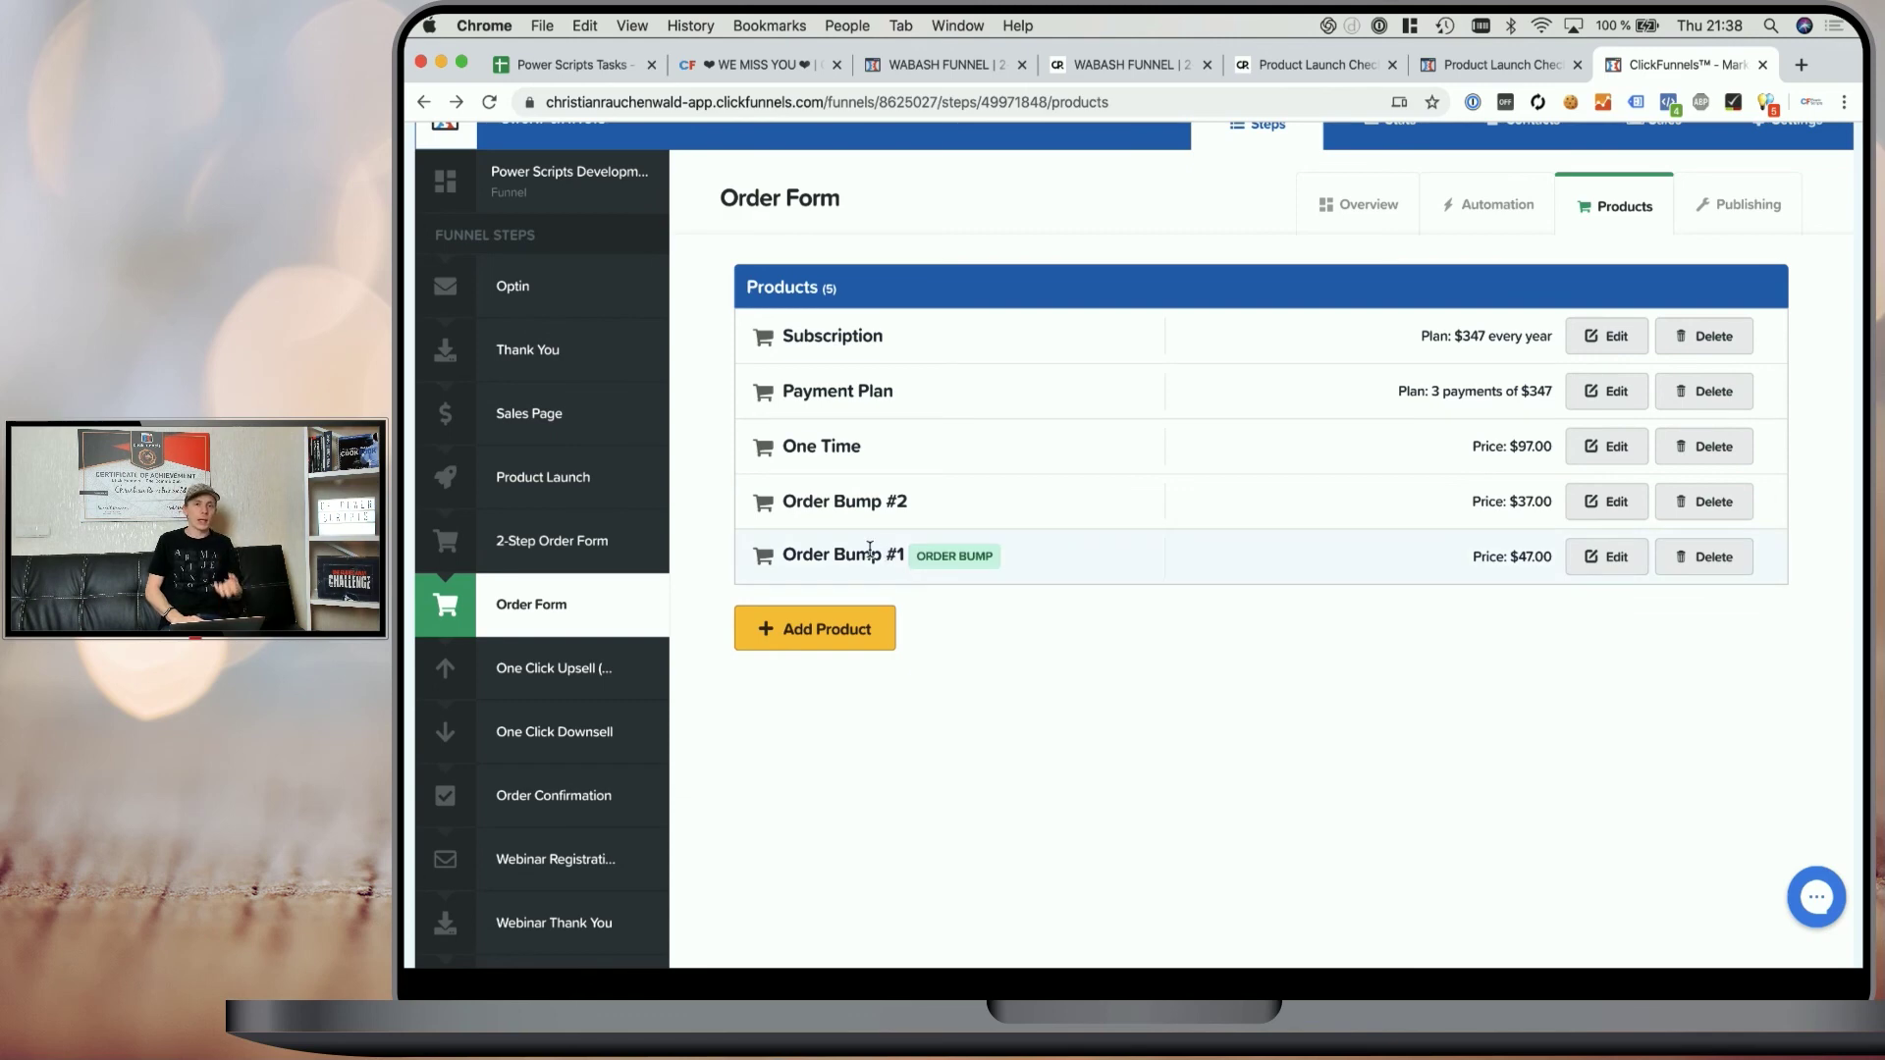
left_click_drag(897, 558, 1016, 559)
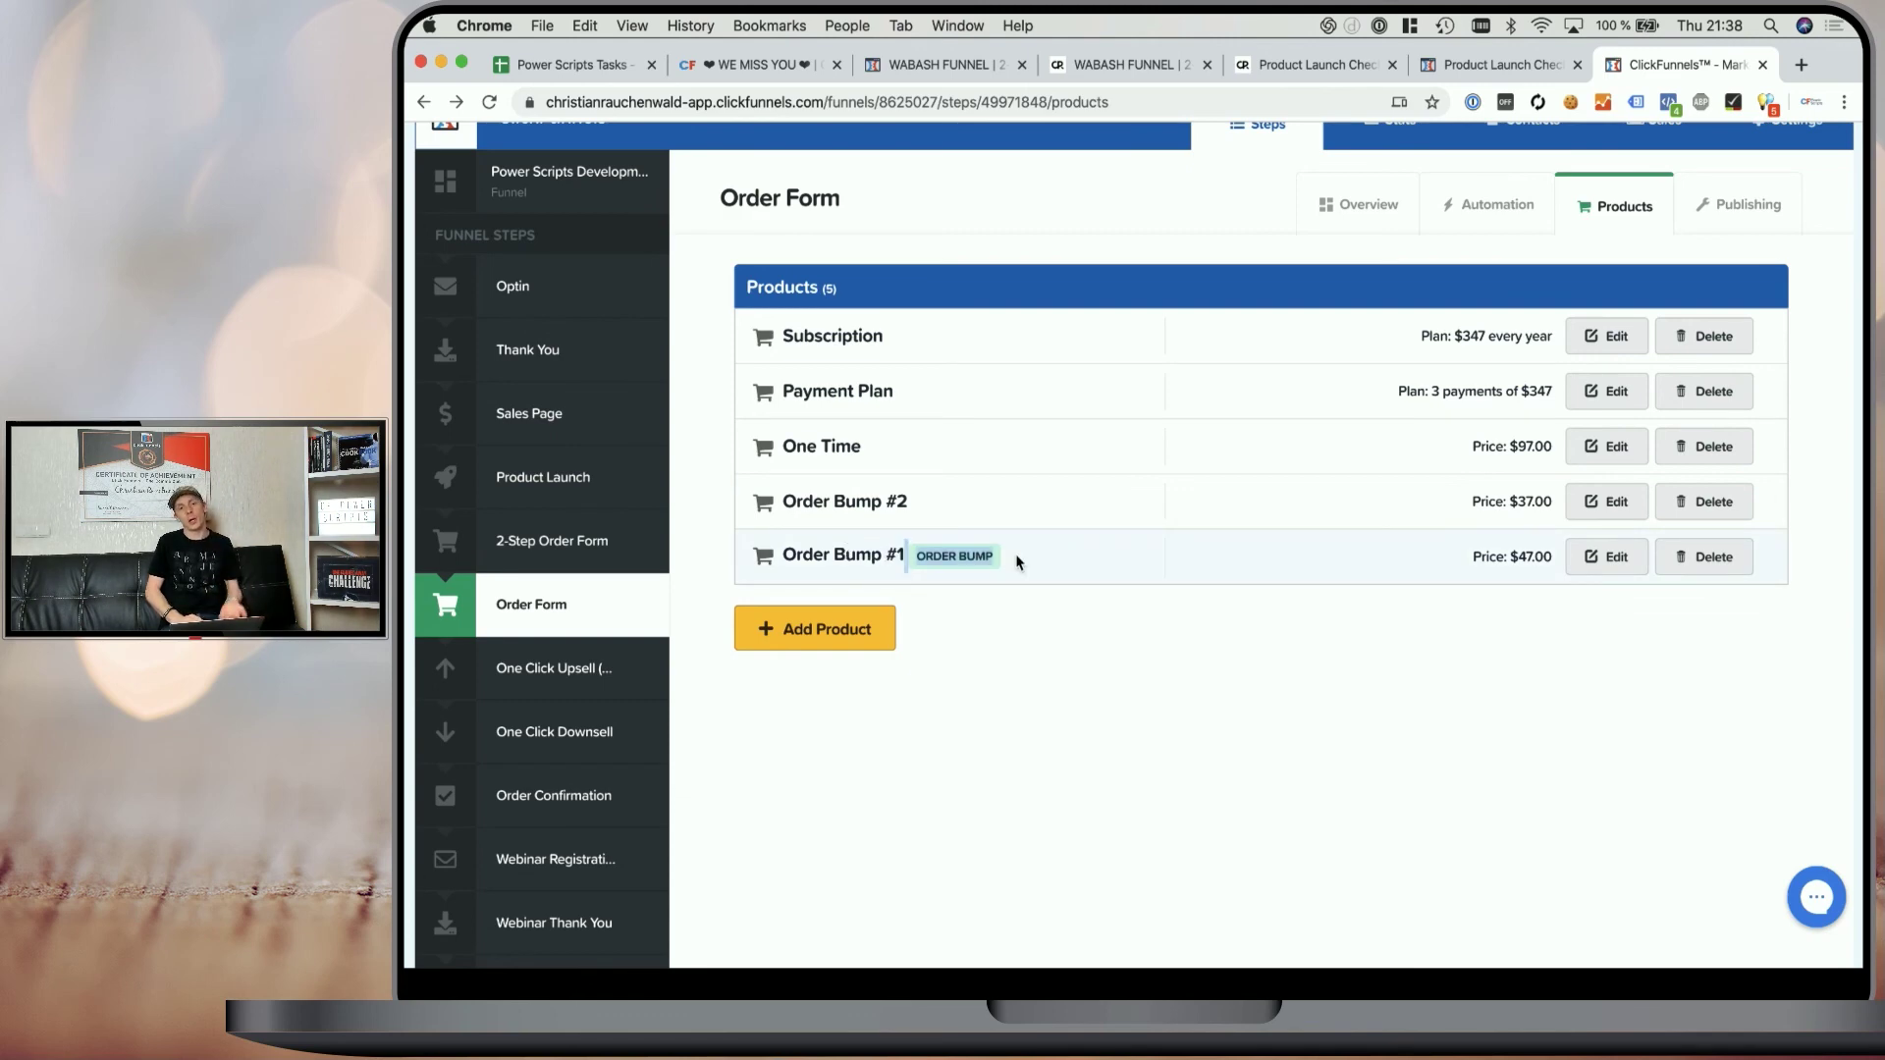